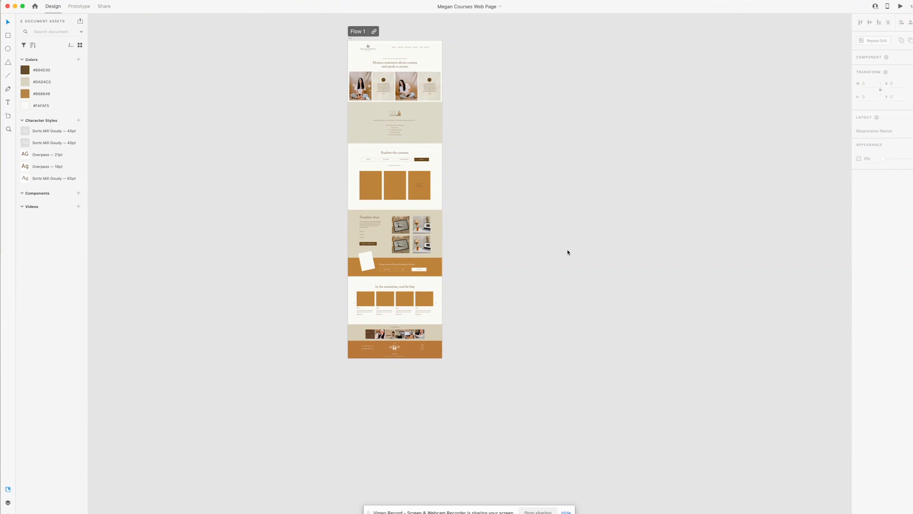
Place the color palette image on the canvas beside the web page artboard.
scroll(519, 268, "down", 3)
scroll(518, 267, "up", 5)
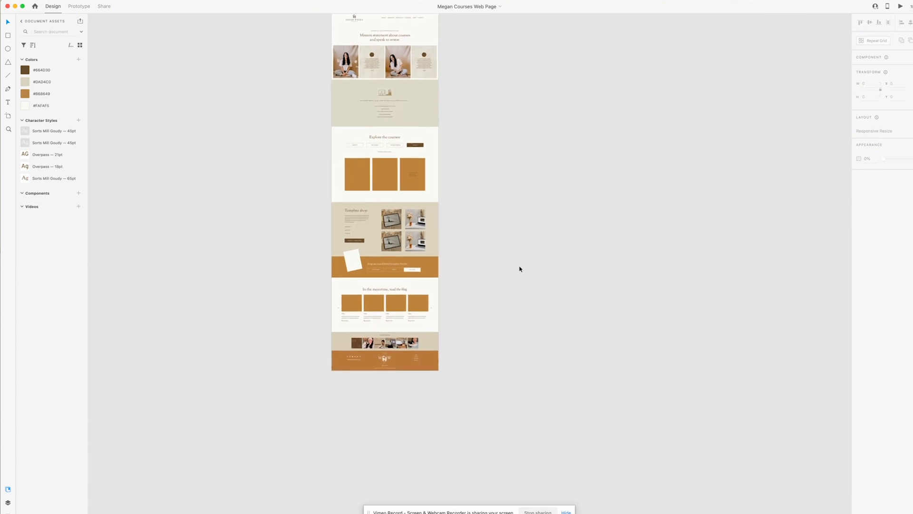
scroll(507, 265, "down", 1)
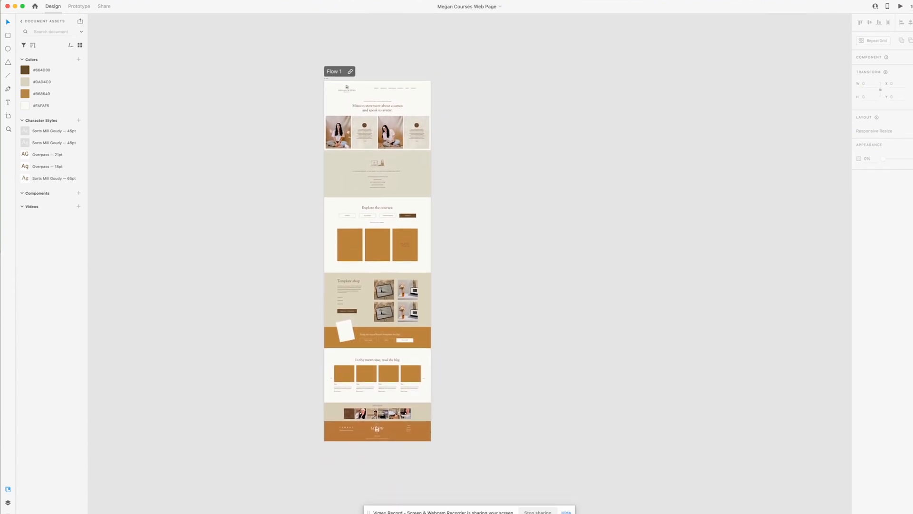
key("super+Tab")
left_click_drag(1, 190, 198, 133)
left_click(253, 214)
scroll(243, 157, "up", 1)
left_click(260, 159)
mouse_move(292, 172)
left_mouse_down()
mouse_move(255, 172)
mouse_move(311, 171)
mouse_move(279, 176)
left_mouse_up()
scroll(270, 266, "left", 1)
left_click(229, 106)
scroll(228, 106, "left", 2)
left_click(275, 172)
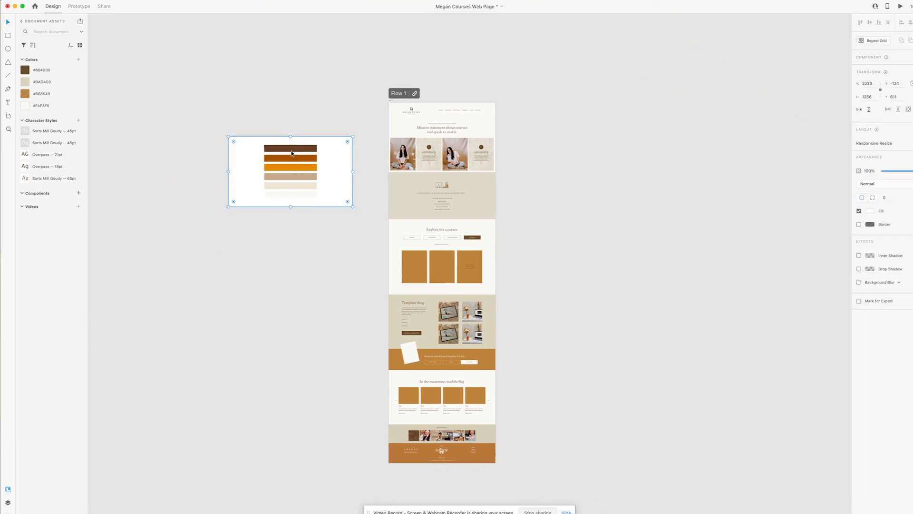
Move the palette image farther away from the web page artboard.
scroll(292, 153, "left", 3)
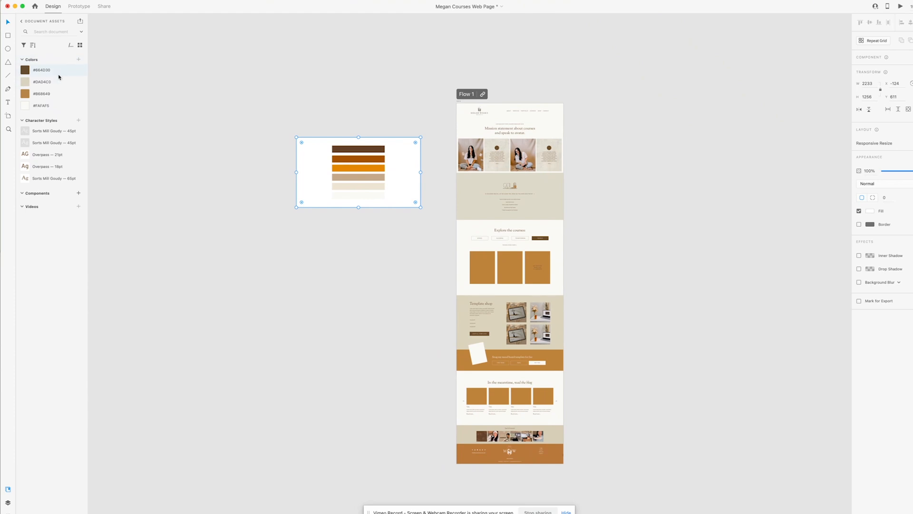
left_click_drag(319, 164, 278, 184)
left_click(31, 0)
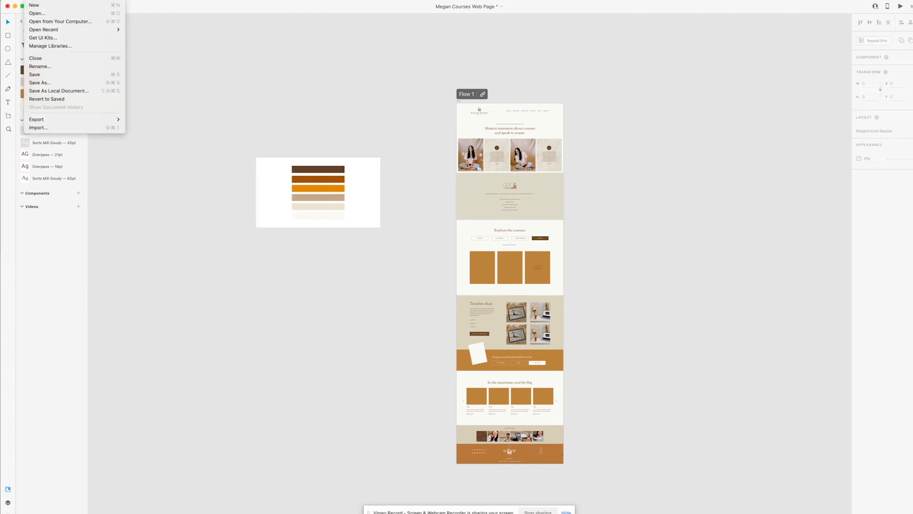
key("Escape")
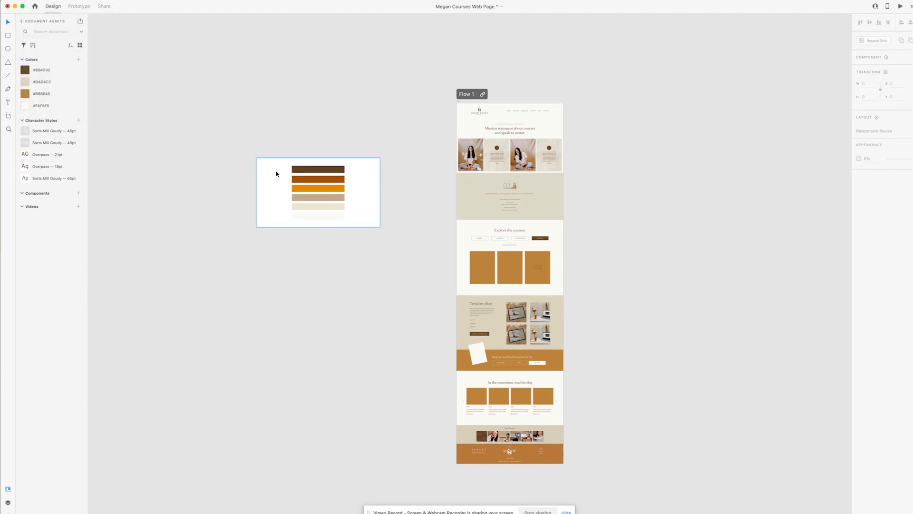
left_click_drag(277, 173, 248, 196)
Create a new document with a Web 1920 artboard of 1920 × 1080 px.
left_click(30, 0)
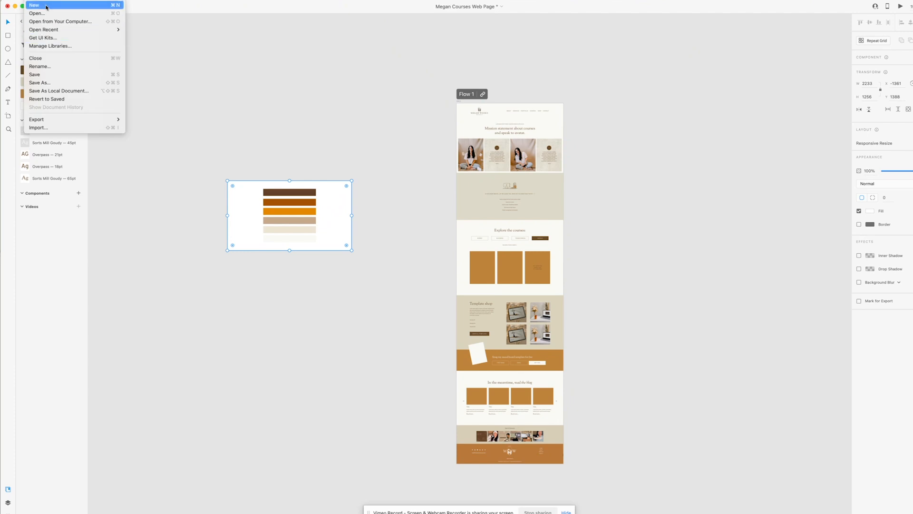
left_click(47, 5)
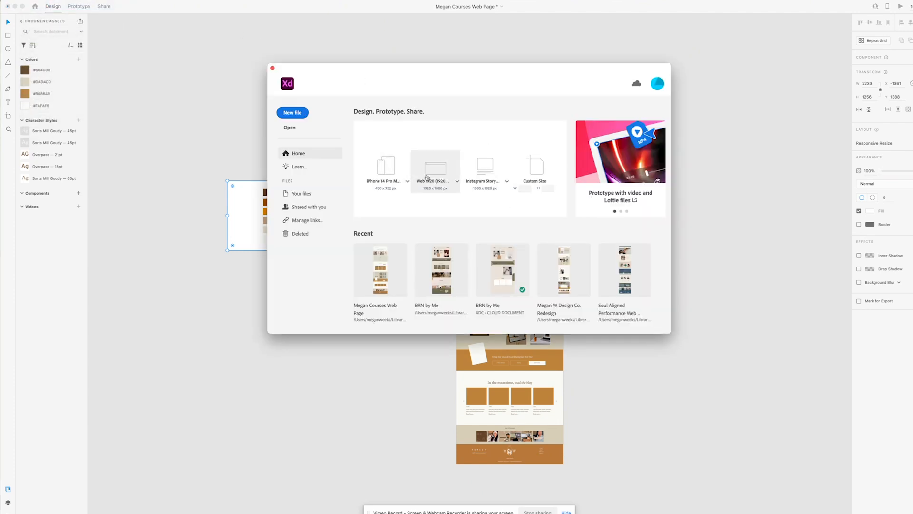
left_click(443, 180)
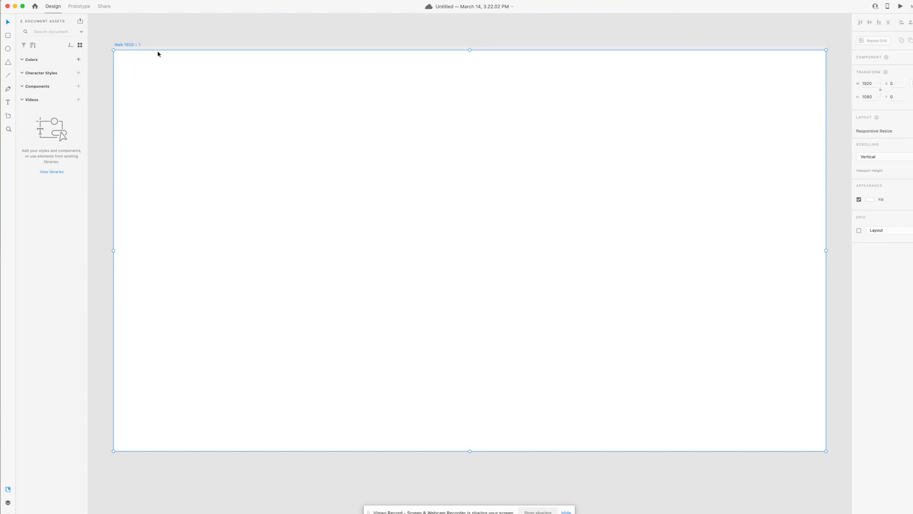
key("super+minus")
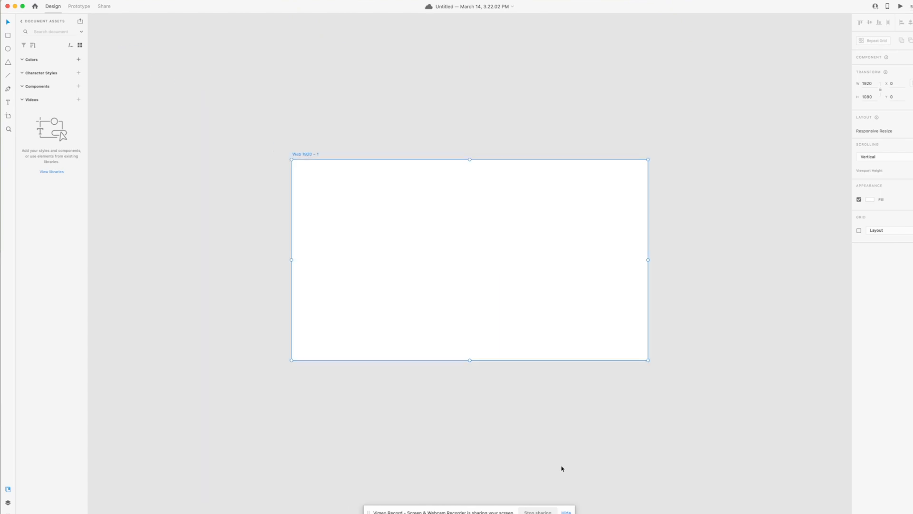
left_click(730, 359)
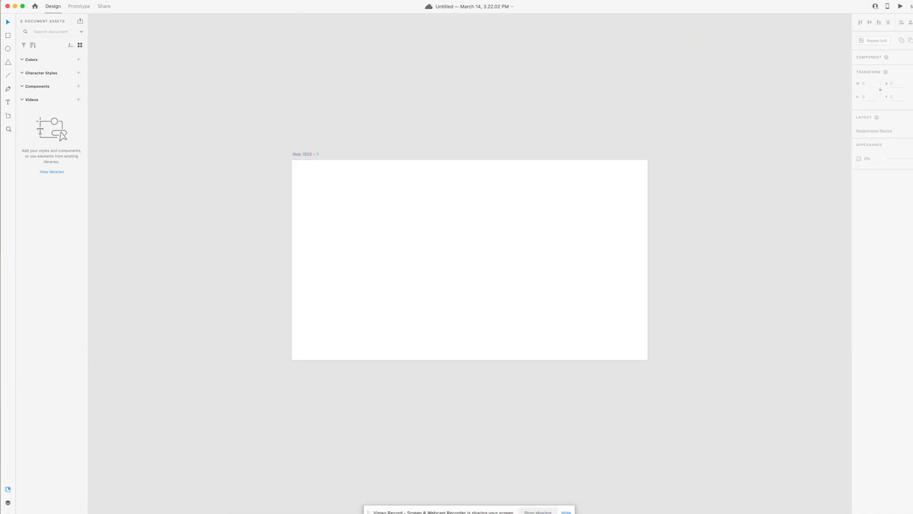
Bring the color palette image into the new document and position it on the pasteboard to the left of the blank artboard.
left_click_drag(4, 247, 255, 210)
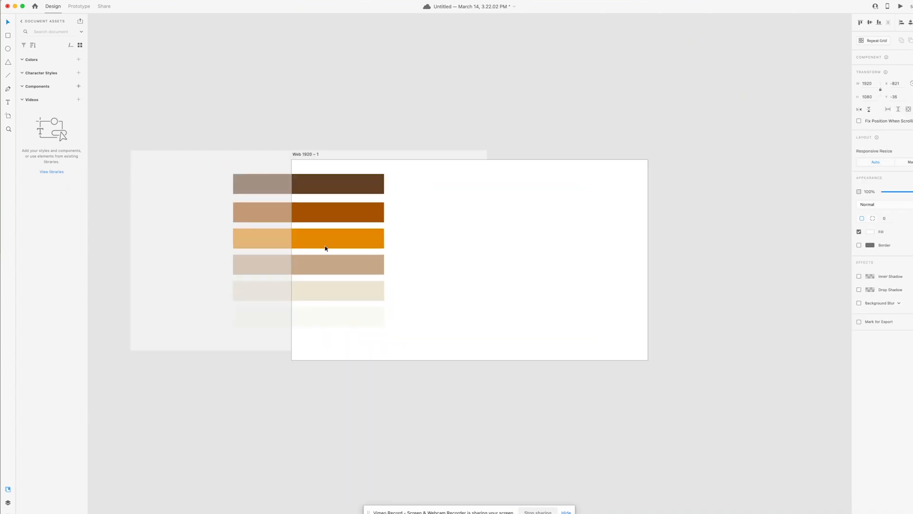
left_click_drag(326, 248, 207, 210)
scroll(205, 219, "left", 5)
left_click_drag(418, 239, 308, 196)
left_click(267, 277)
scroll(277, 293, "left", 2)
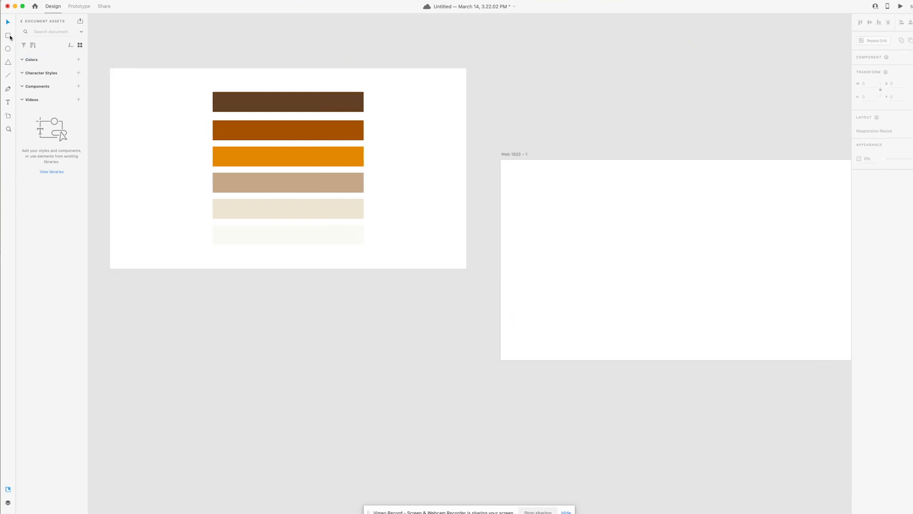
Draw a rectangle about 750 × 171 px on the pasteboard below the palette image.
left_click(279, 210)
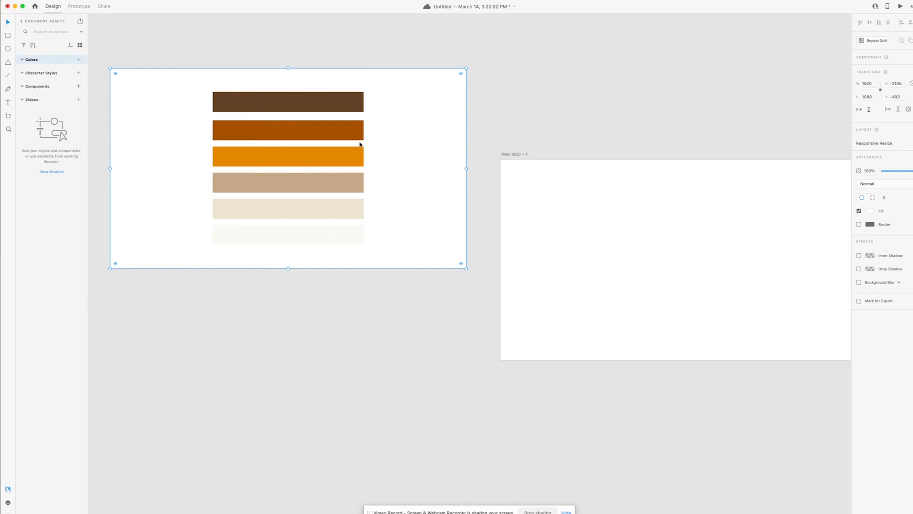
key("r")
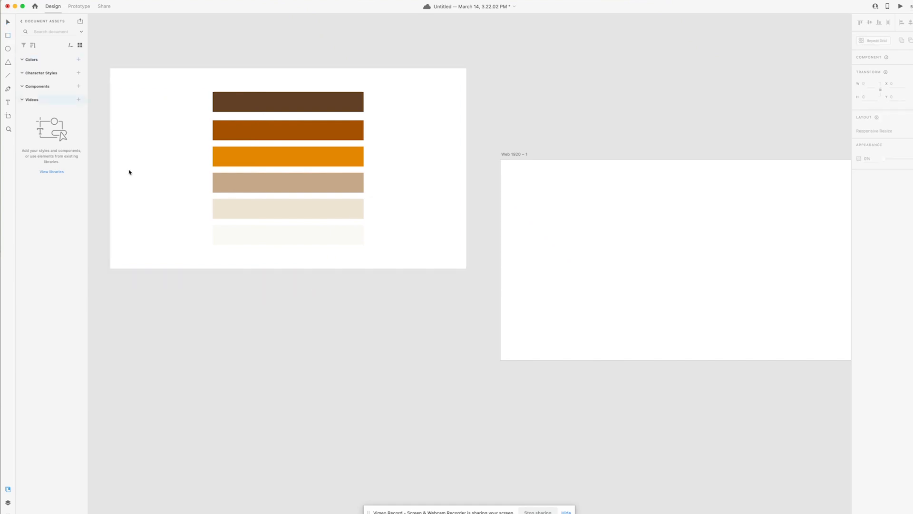
left_click_drag(217, 289, 357, 321)
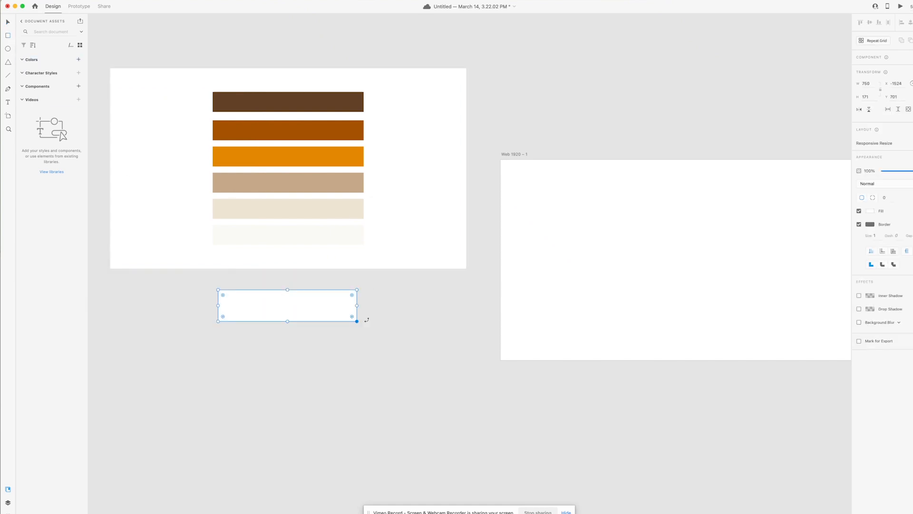
Fill the new rectangle with the dark brown sampled from the palette image and remove its border.
key("i")
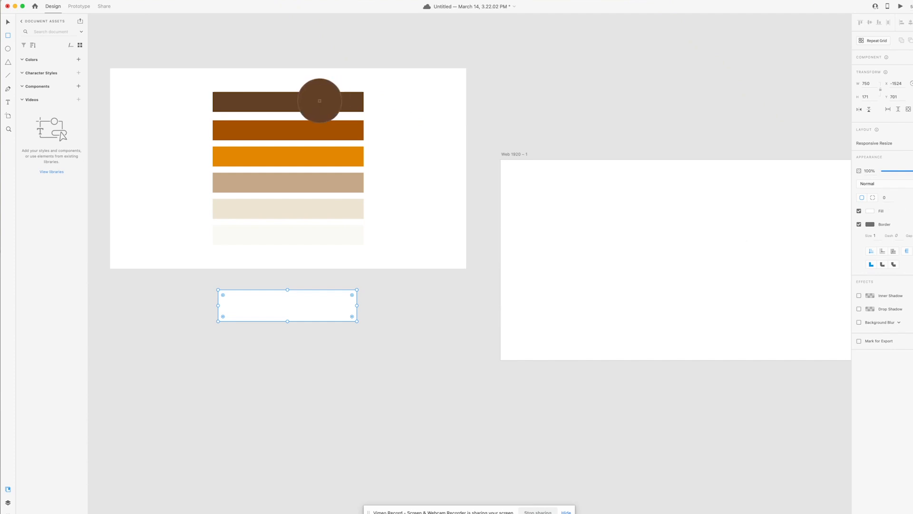
left_click(316, 101)
left_click(859, 224)
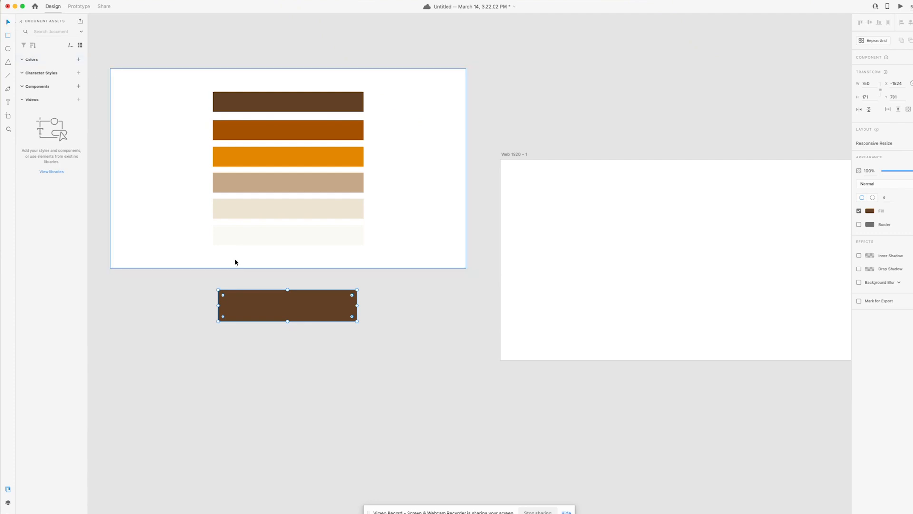
Stack three copies of the brown rectangle below it and fill the first copy with the palette's rust brown.
left_click_drag(261, 304, 297, 419)
left_click(295, 330)
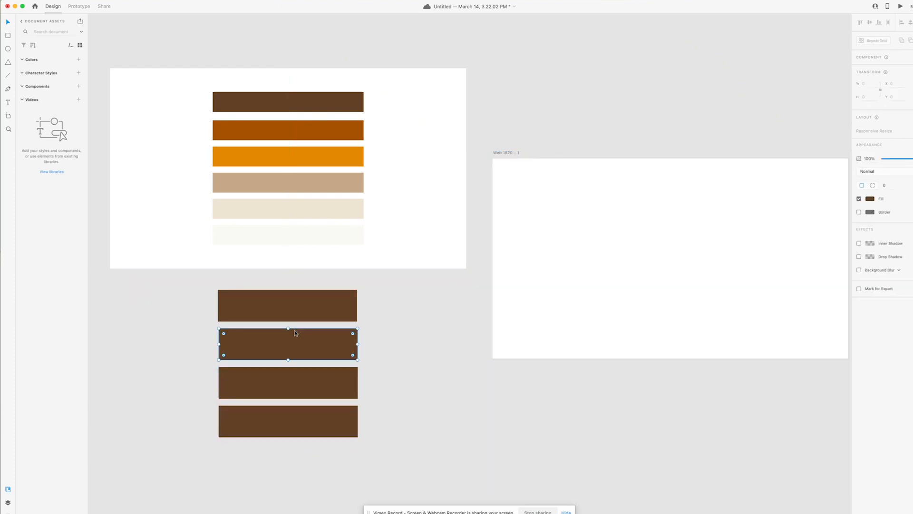
key("i")
left_click(327, 129)
Fill the third rectangle with the palette's orange and the fourth with its tan.
left_click(401, 307)
left_click(351, 378)
key("i")
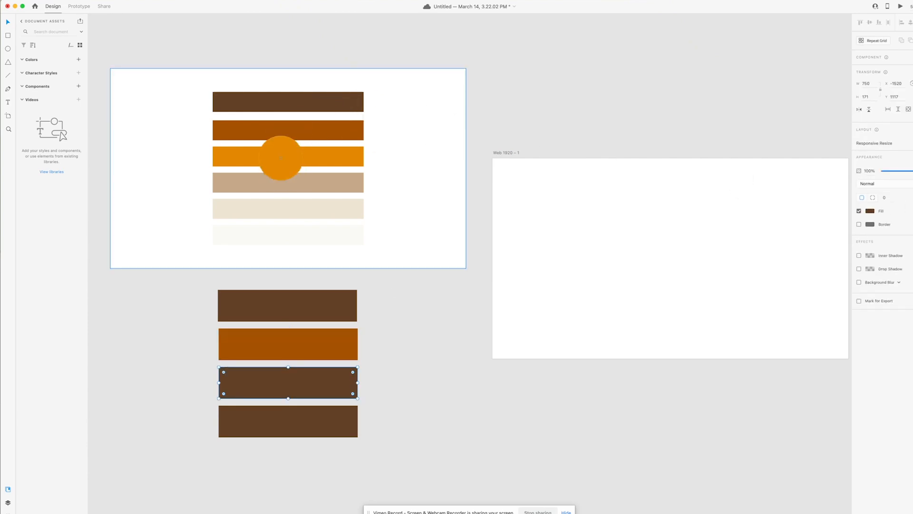
left_click(281, 156)
left_click(320, 427)
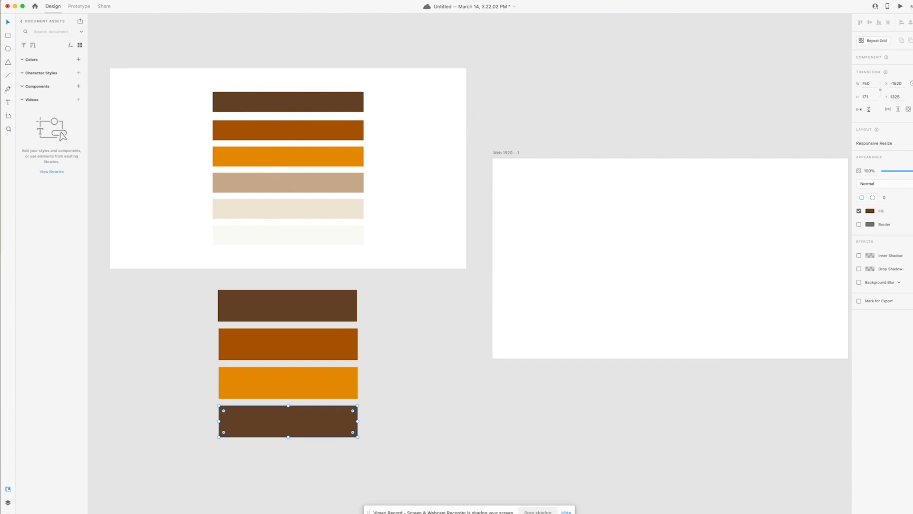
key("i")
left_click(323, 183)
Add two more rectangle copies below the tan one and fill them with the palette's cream and off-white.
scroll(387, 269, "down", 5)
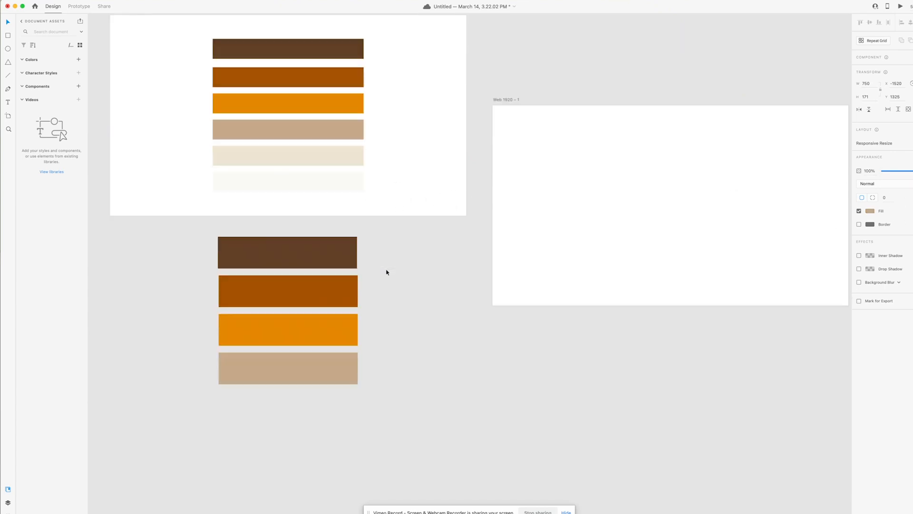
left_click_drag(310, 318, 309, 359)
key("i")
left_click(338, 104)
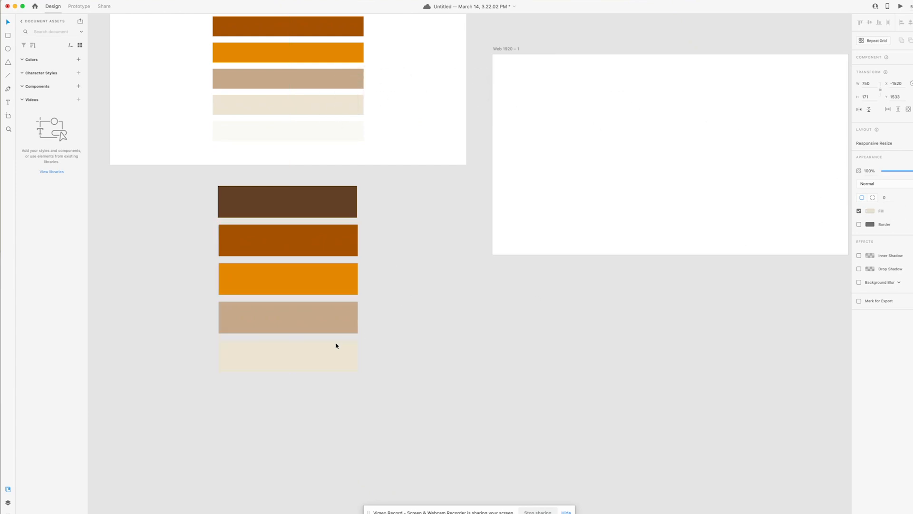
left_click_drag(336, 346, 339, 391)
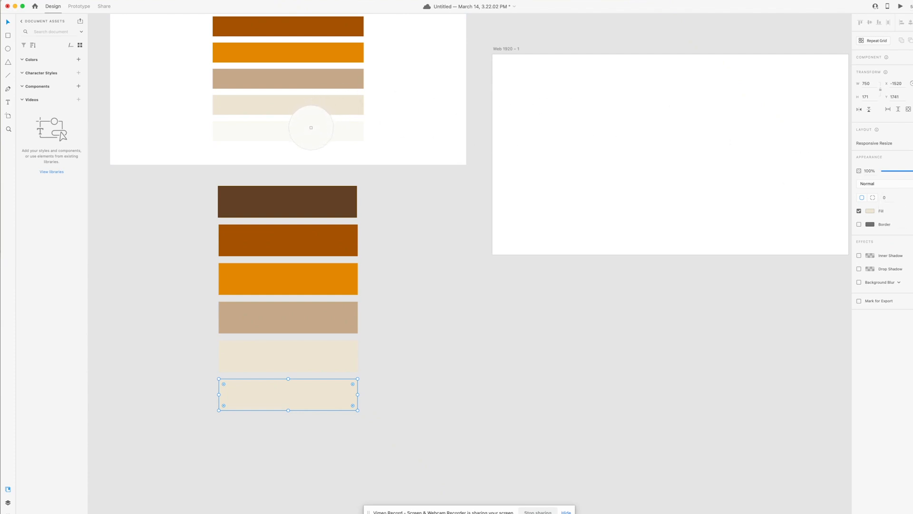
left_click(306, 137)
Delete the color palette image from the pasteboard.
left_click(338, 135)
scroll(338, 135, "right", 1)
scroll(337, 135, "up", 3)
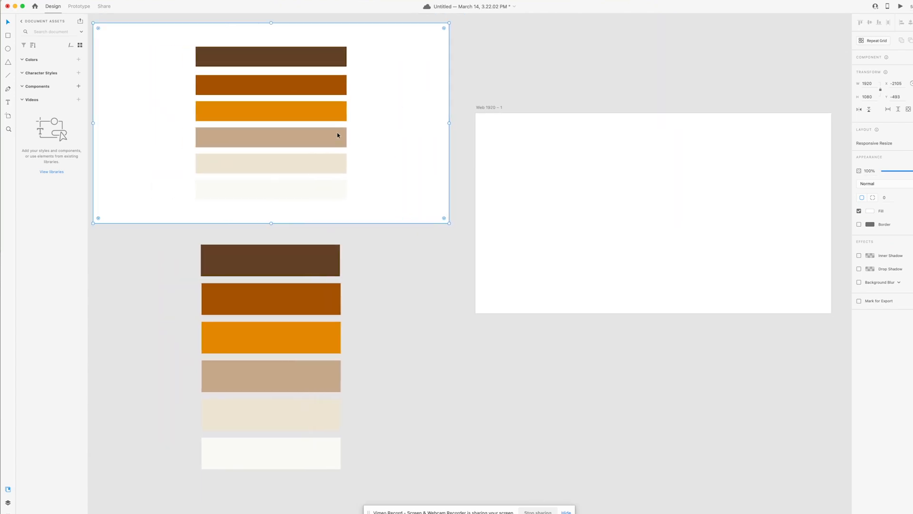
scroll(337, 135, "down", 4)
scroll(337, 135, "left", 1)
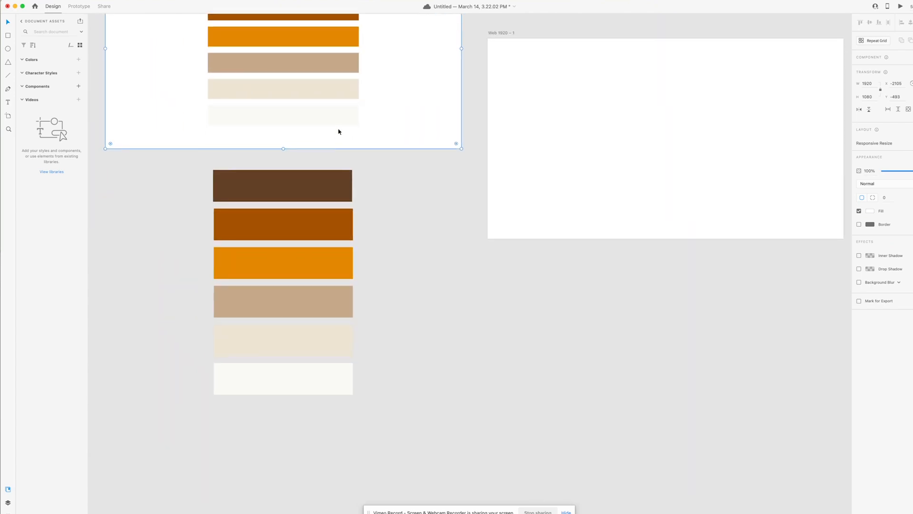
scroll(521, 143, "up", 3)
key("Delete")
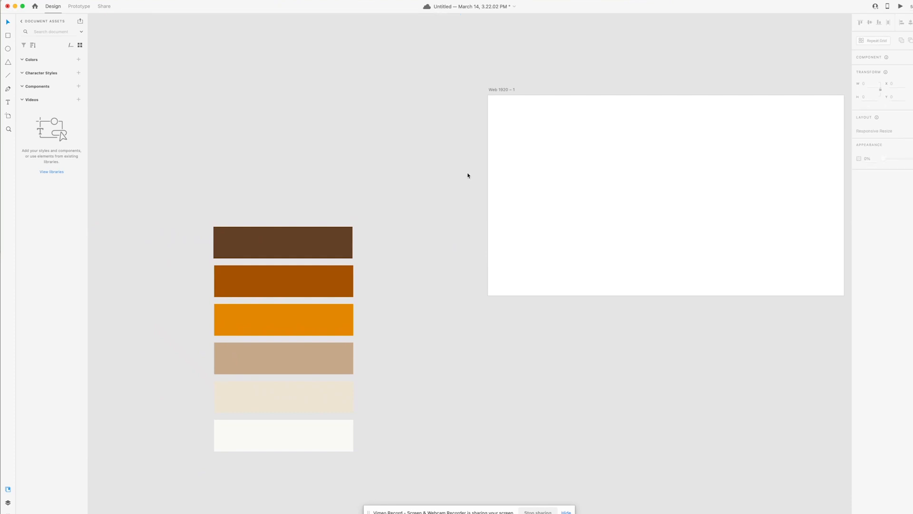
Add the fill colors of all six stacked rectangles to the document's color assets.
left_click_drag(318, 291, 353, 473)
scroll(348, 373, "down", 4)
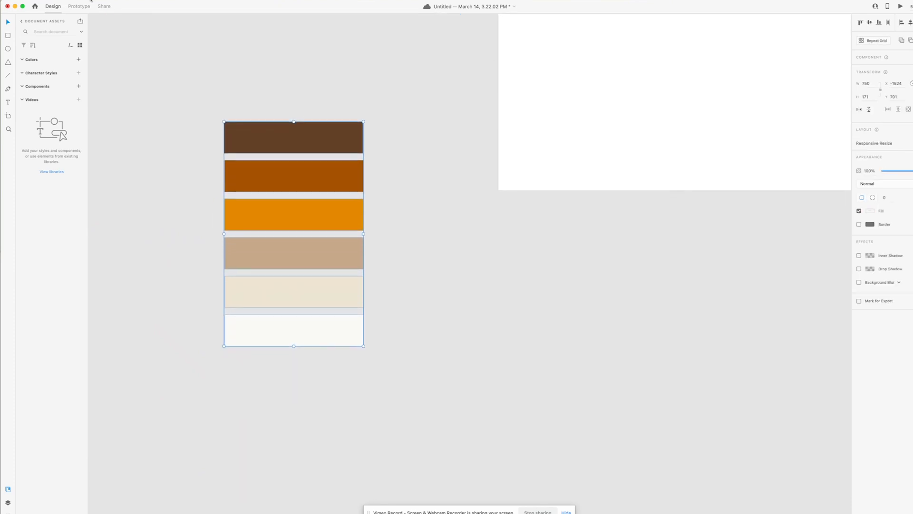
left_click(78, 60)
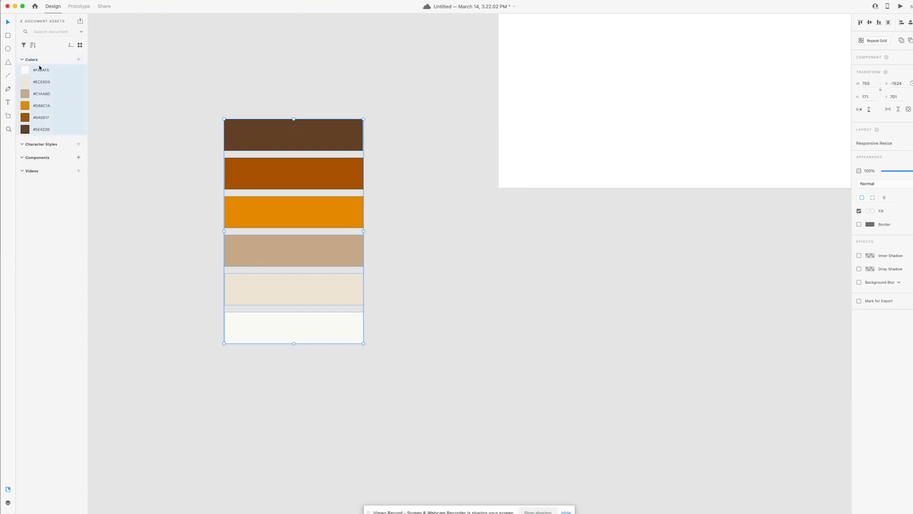
Delete the six colored rectangles from the pasteboard.
left_click_drag(203, 45, 333, 379)
key("Delete")
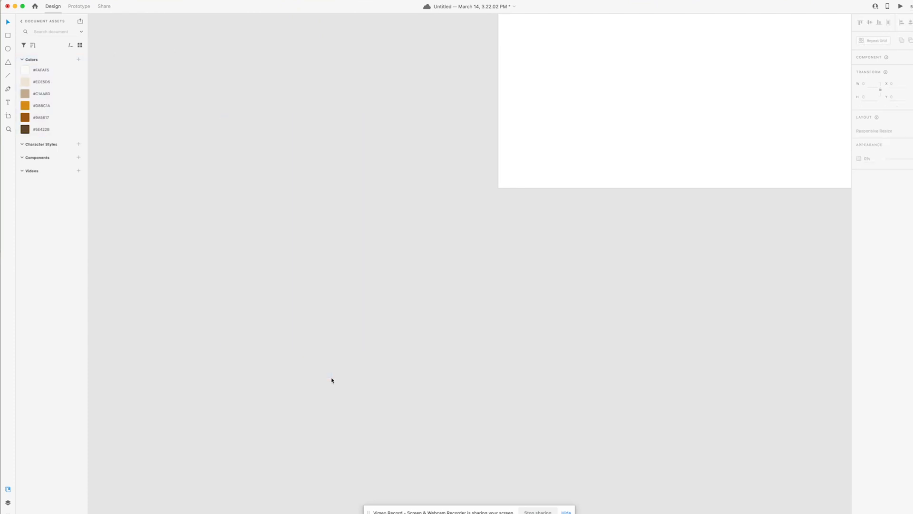
Add a "Heading" text object on the pasteboard below the artboard.
key("super+0")
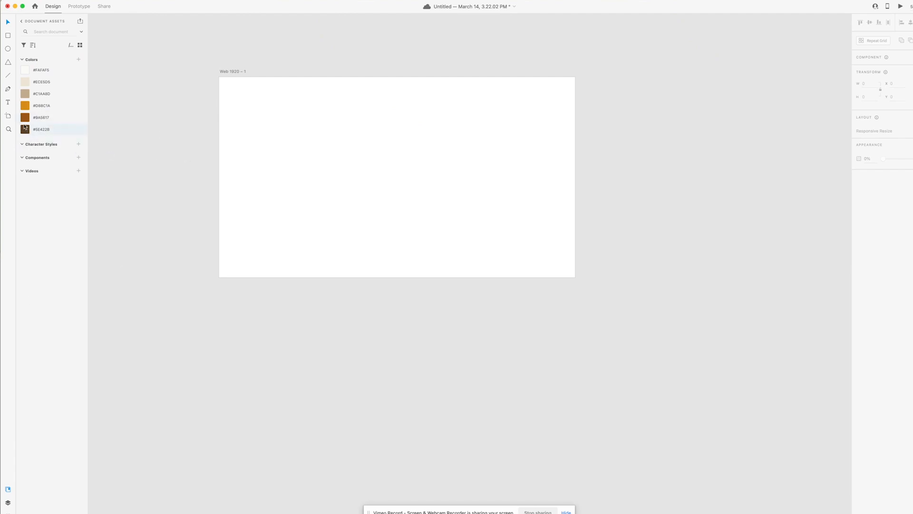
left_click(247, 332)
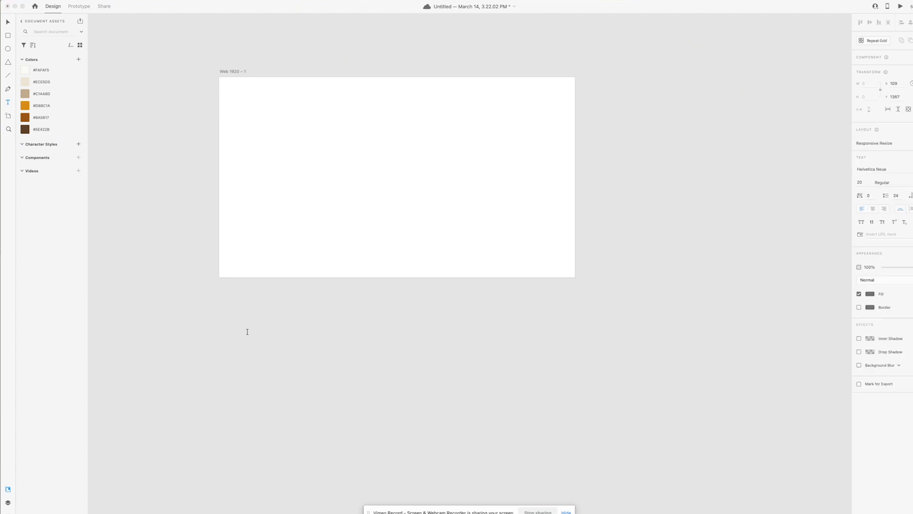
type("Heading")
key("Escape")
Look through the font list for the Picnic font for the "Heading" text.
left_click(898, 168)
type("Picni")
left_click(911, 169)
scroll(883, 221, "down", 20)
scroll(882, 222, "down", 20)
scroll(882, 221, "down", 2)
scroll(882, 221, "down", 3)
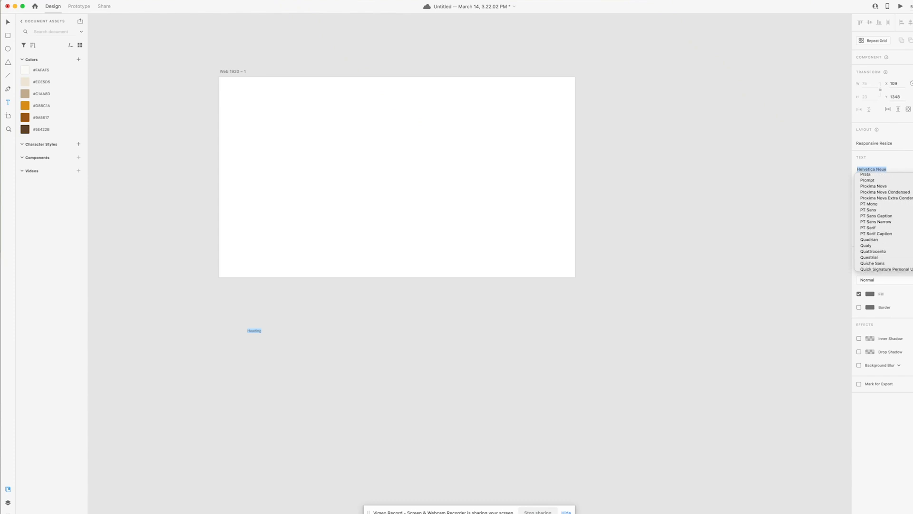
scroll(874, 221, "up", 7)
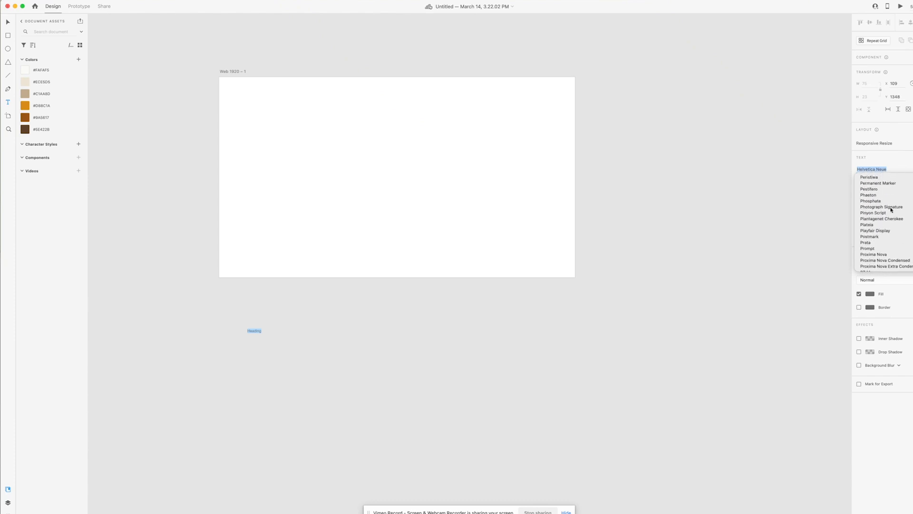
scroll(870, 221, "up", 1)
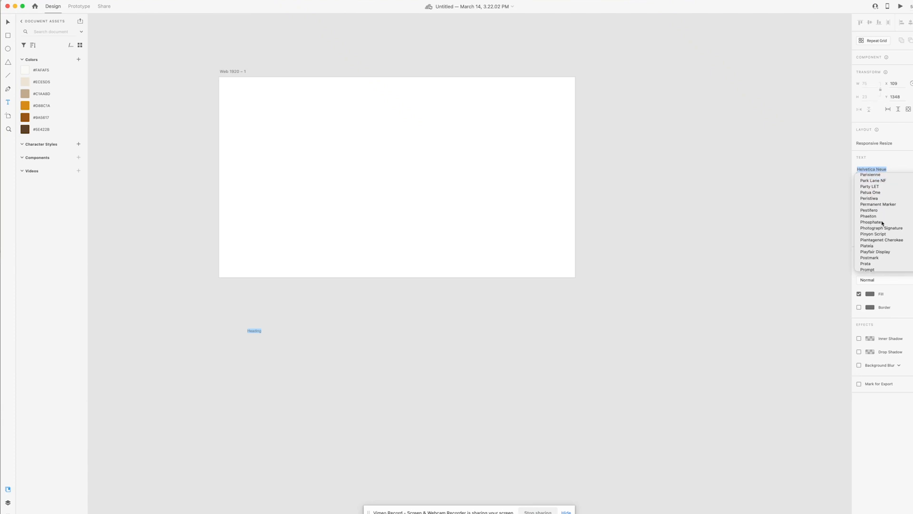
scroll(882, 223, "up", 4)
scroll(880, 205, "down", 10)
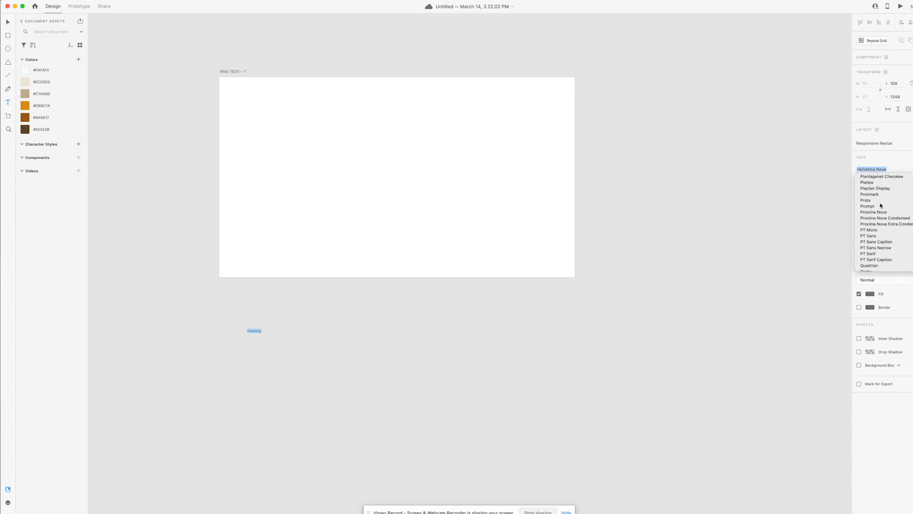
left_click(249, 332)
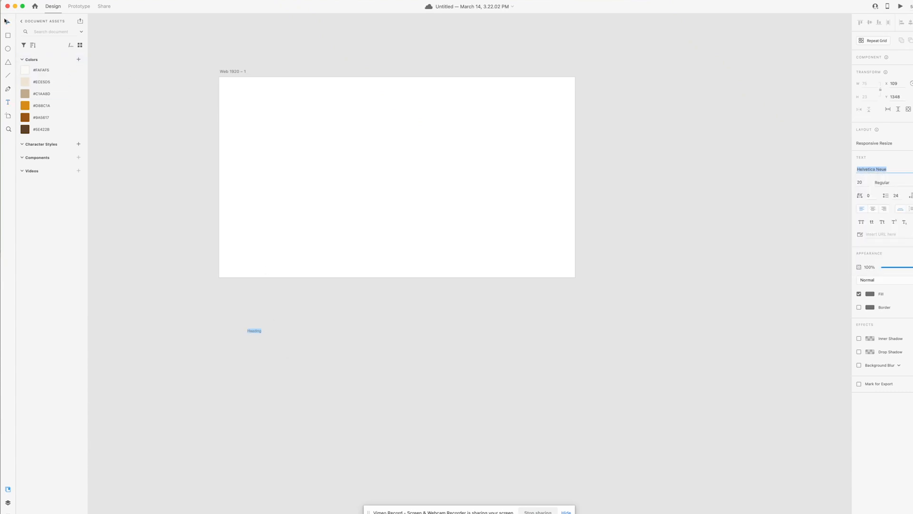
Move the "Heading" text from the pasteboard onto the upper-left part of the artboard.
left_click_drag(259, 333, 305, 150)
left_click(332, 233)
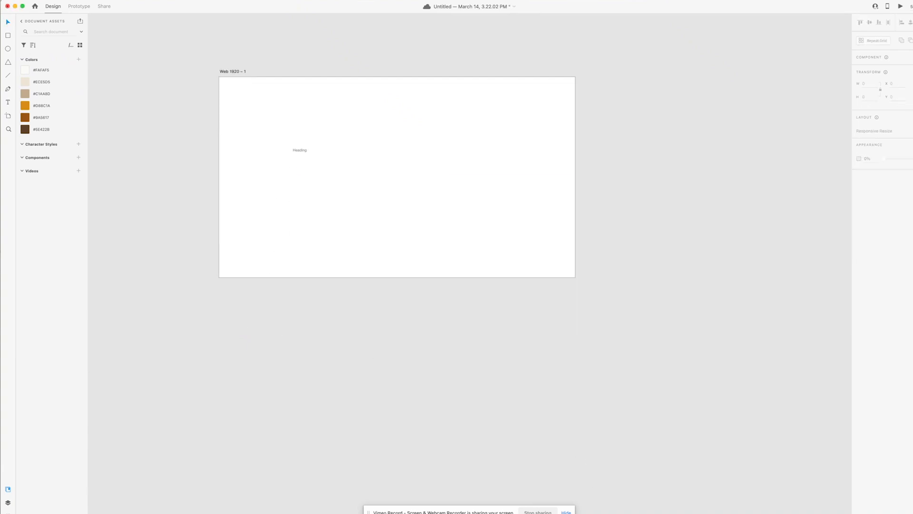
key("super+Tab")
Set the font of the "Heading" text to The Picnic Club.
left_click(299, 150)
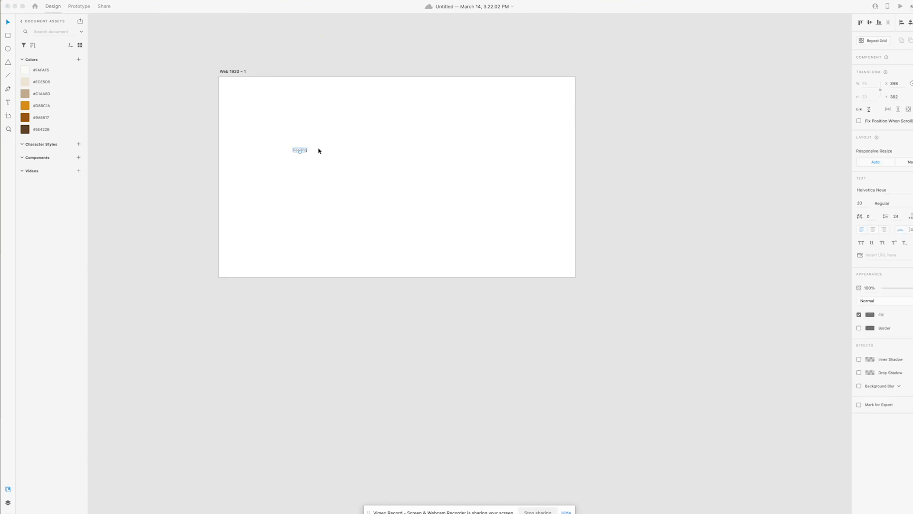
left_click(309, 151)
double_click(302, 151)
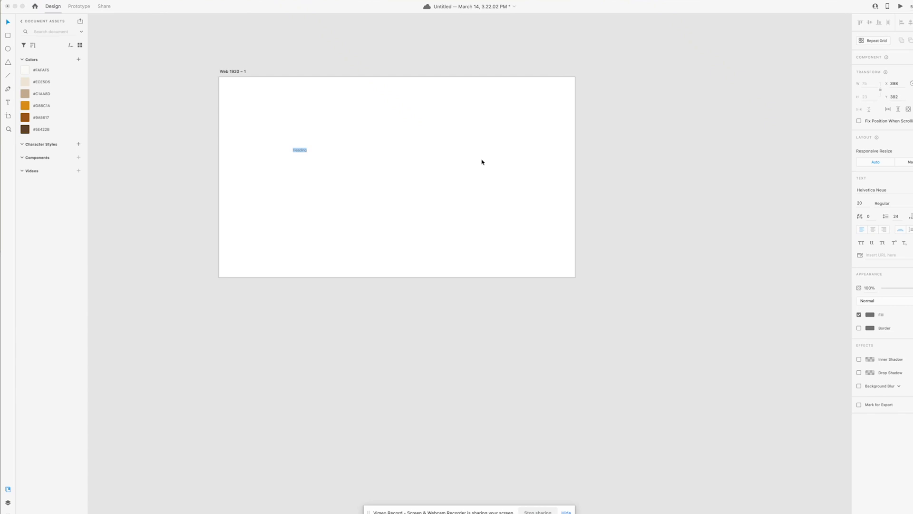
left_click(864, 190)
type("The Picnic Club")
key("Return")
Try a font size of 45 on the "Heading" text, and settle on 65.
left_click(861, 203)
type("45")
key("Return")
left_click(873, 207)
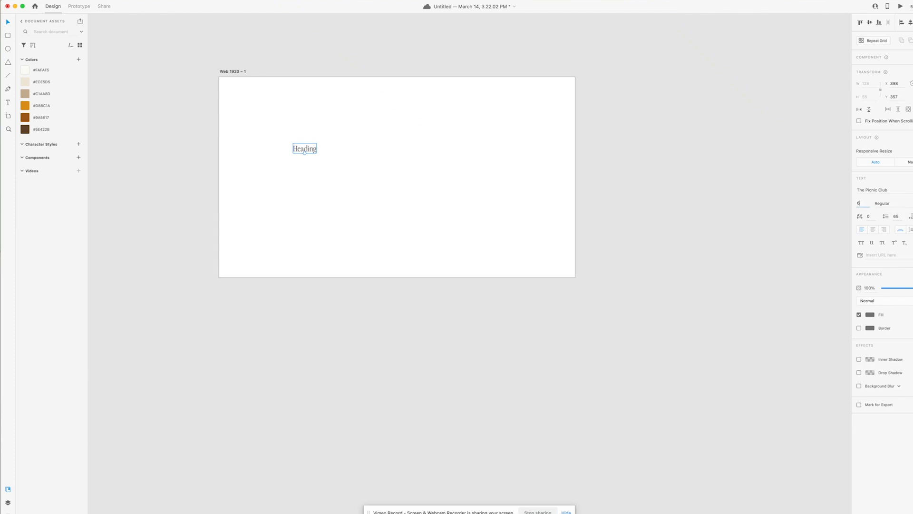
type("65")
key("Return")
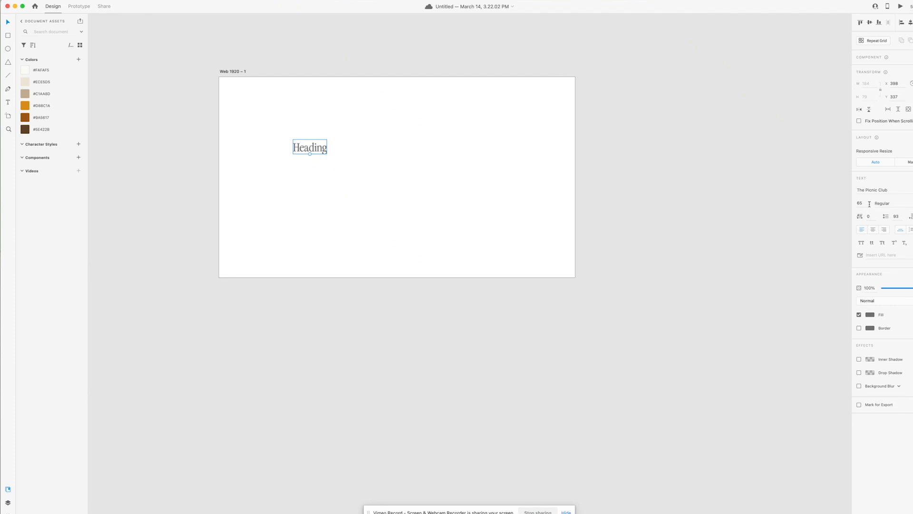
double_click(315, 152)
left_click(867, 203)
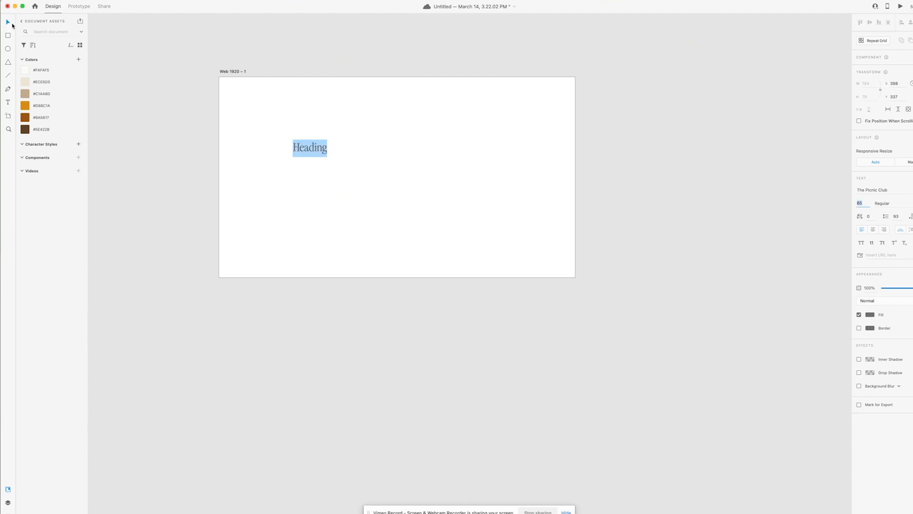
left_click(318, 149)
left_click(265, 118)
Duplicate the heading directly below the original and set the copy's font size to 45.
left_click(318, 147)
left_click_drag(318, 148, 320, 164)
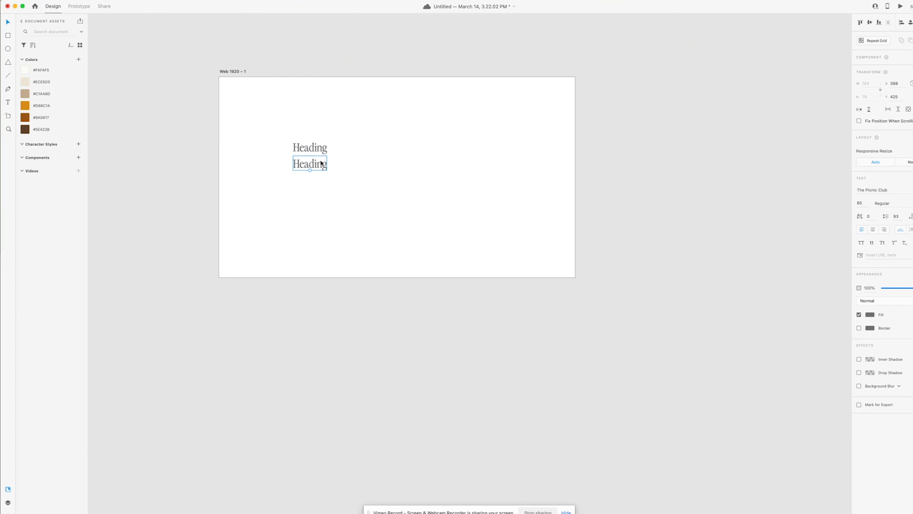
double_click(321, 161)
left_click(858, 203)
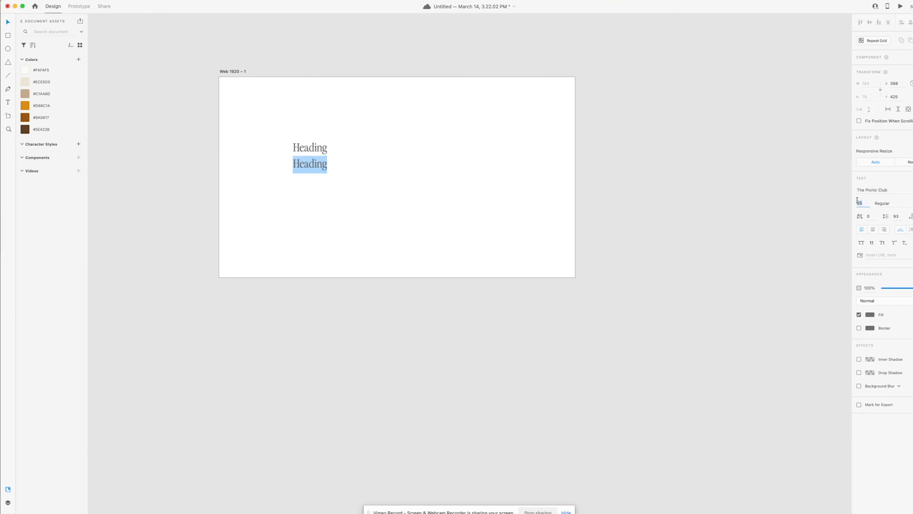
type("45")
key("Return")
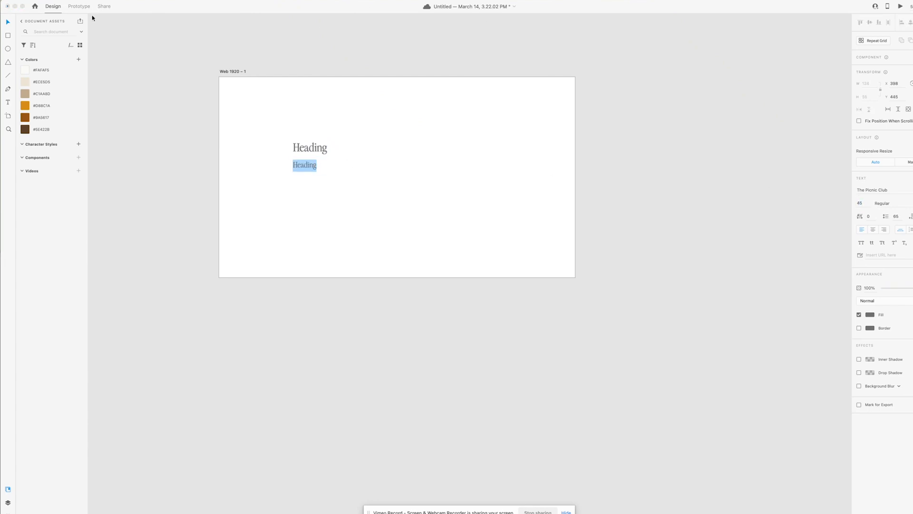
Move the smaller heading up closer to the large one and set its font style to Italic.
left_click(10, 23)
left_click(347, 216)
left_click_drag(315, 170, 315, 169)
left_click(910, 203)
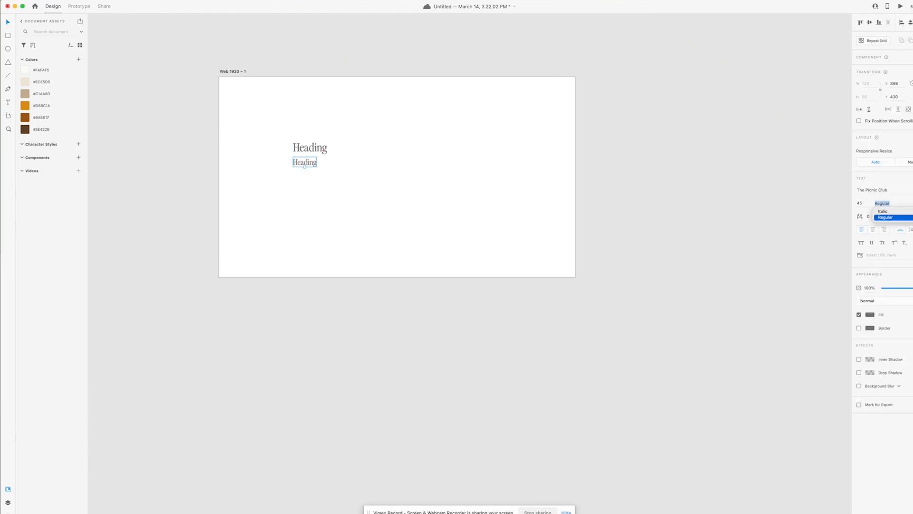
left_click(883, 211)
left_click(316, 207)
left_click(313, 163)
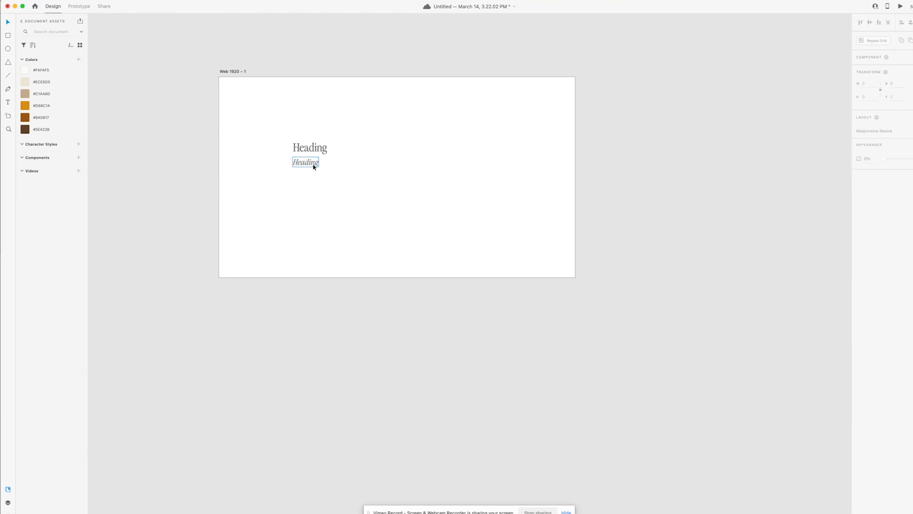
left_click(303, 204)
Duplicate the italic heading below itself and set the copy's font to Overpass Regular.
left_click_drag(310, 161, 309, 179)
key("super+z")
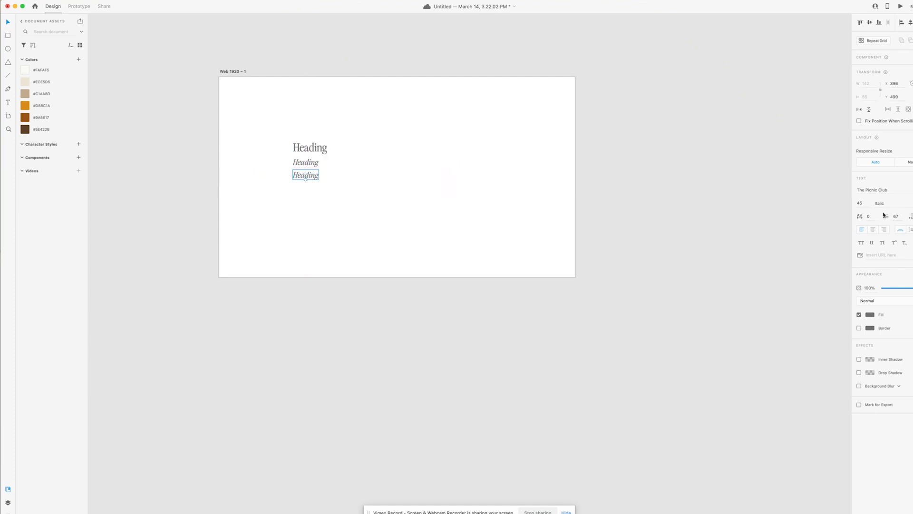
left_click(881, 192)
type("Overpass")
key("Return")
left_click(894, 203)
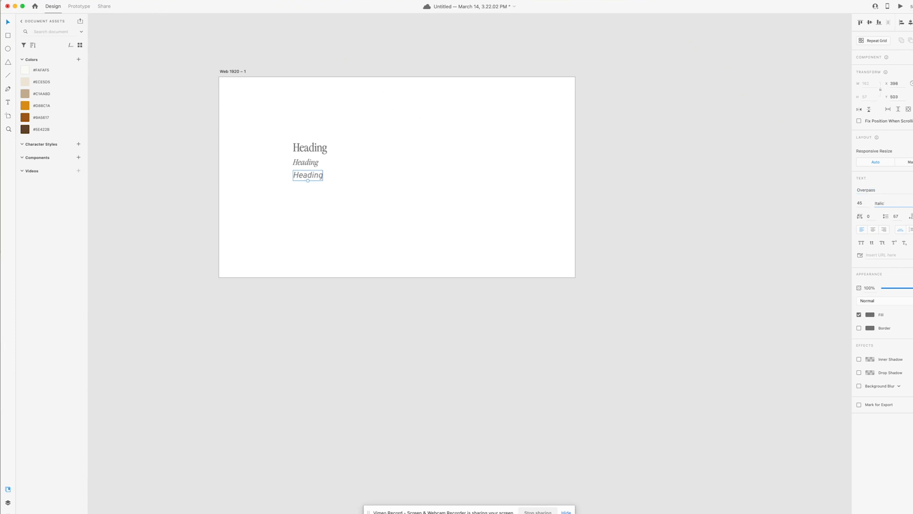
left_click(912, 203)
scroll(891, 262, "up", 1)
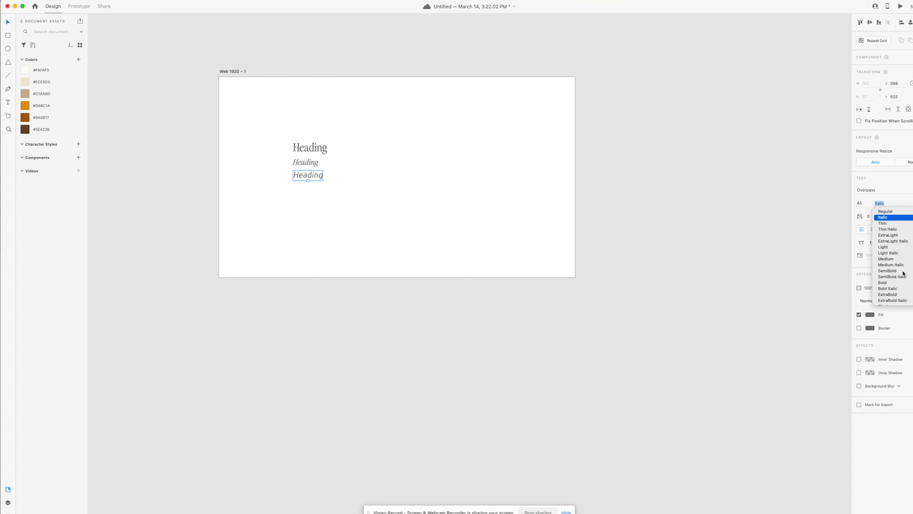
left_click(890, 211)
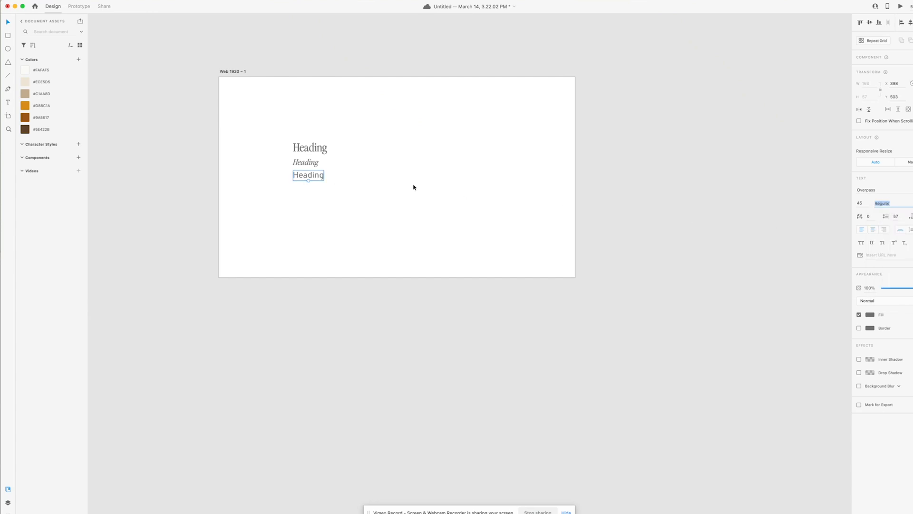
Set the Overpass heading's font size to 18 and move it up just beneath the italic heading.
left_click(860, 203)
type("18")
key("Return")
left_click_drag(304, 179, 302, 175)
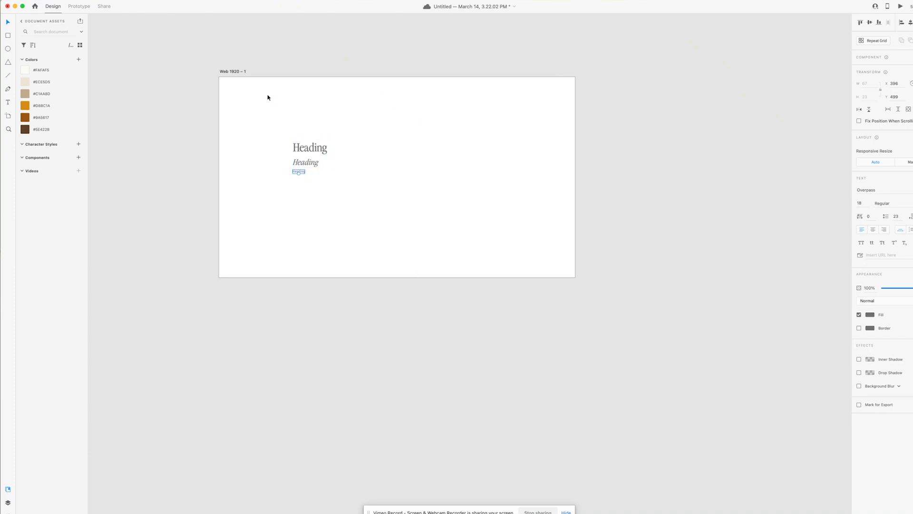
Move all three headings off the artboard onto the pasteboard beside it and save them as character styles in the document assets.
key("super+plus")
scroll(267, 98, "up", 4)
scroll(267, 97, "left", 4)
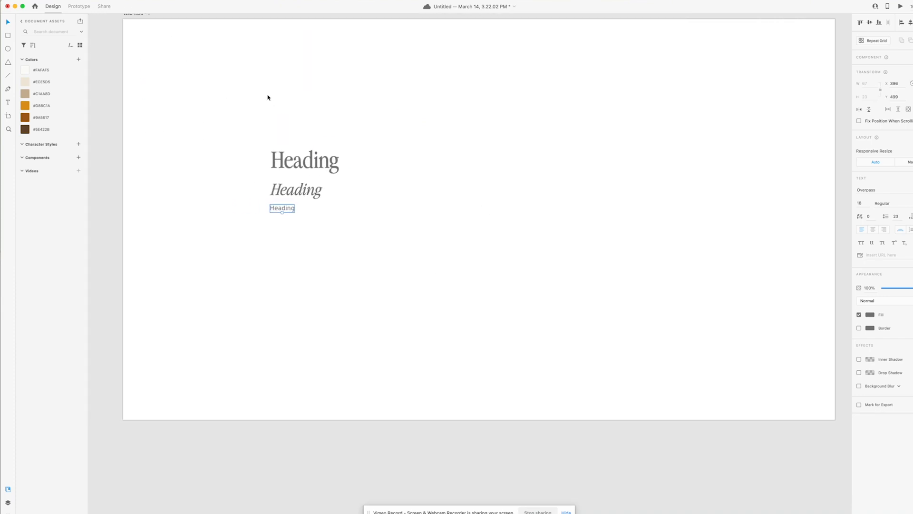
scroll(268, 97, "left", 4)
scroll(267, 98, "up", 1)
scroll(267, 97, "right", 4)
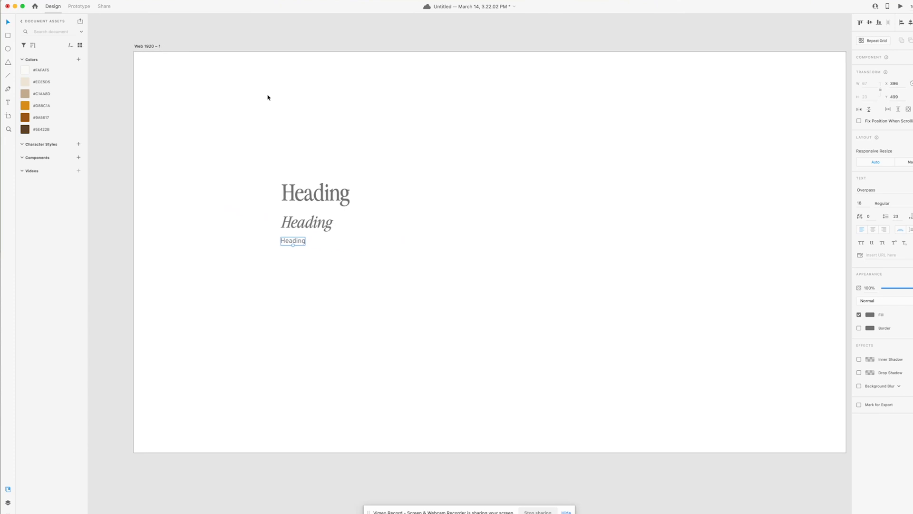
scroll(267, 97, "right", 2)
scroll(268, 98, "up", 1)
scroll(267, 97, "down", 2)
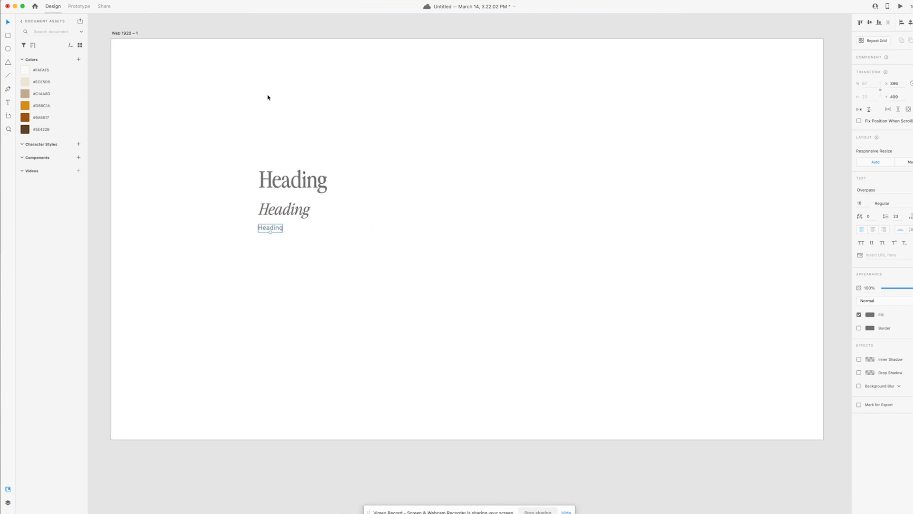
scroll(267, 97, "left", 4)
key("super+minus")
left_click_drag(415, 176, 463, 253)
left_click_drag(419, 224, 147, 189)
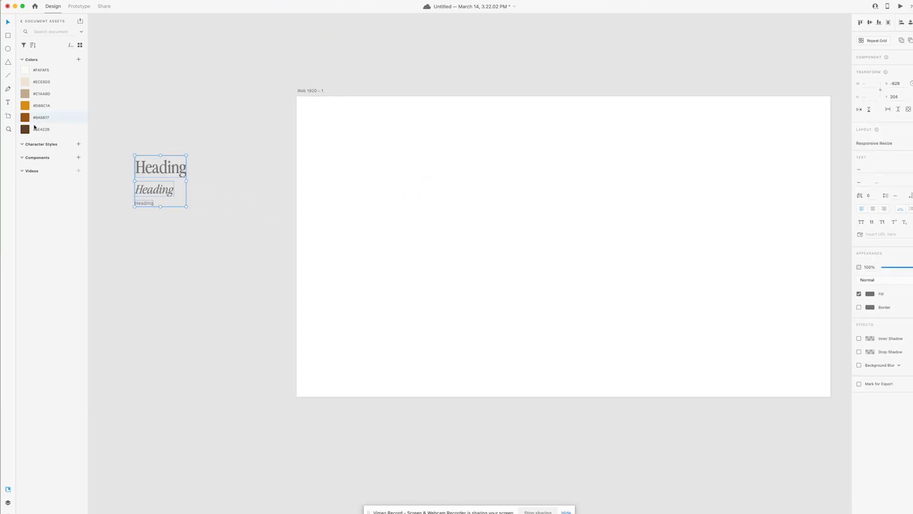
left_click(79, 145)
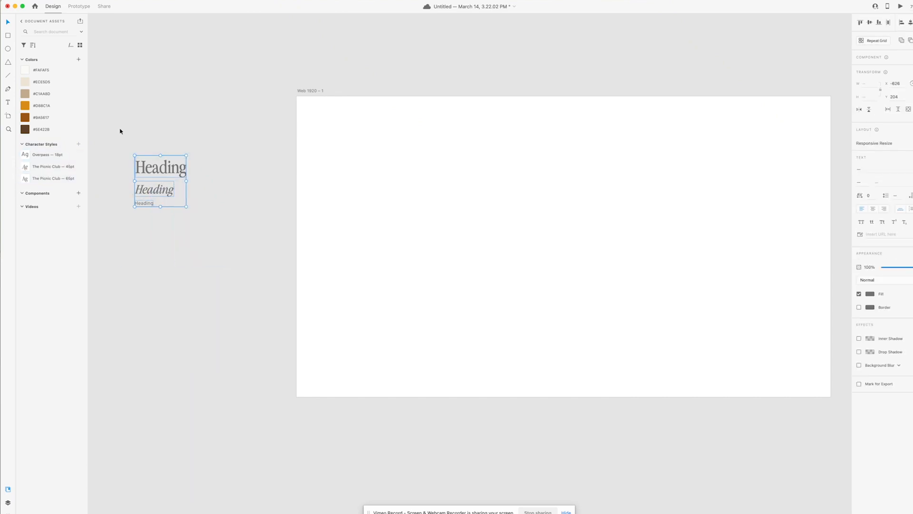
Delete the three headings from the pasteboard and rename the 65pt The Picnic Club character style to H1.
key("Delete")
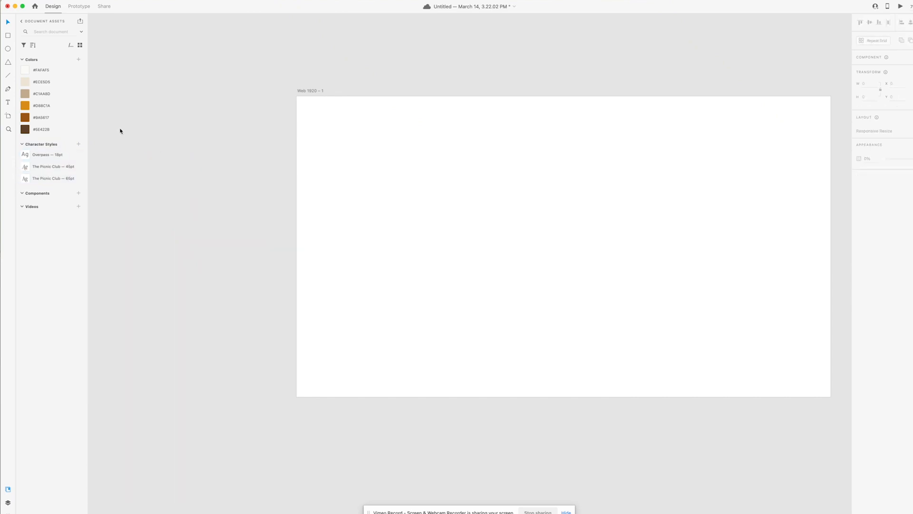
right_click(45, 176)
left_click(138, 214)
type("H1")
key("Return")
Rename the 45pt The Picnic Club character style to H2 and the 18pt Overpass style to H3.
right_click(40, 167)
left_click(55, 217)
type("h")
key("BackSpace")
type("H")
key("Return")
right_click(53, 165)
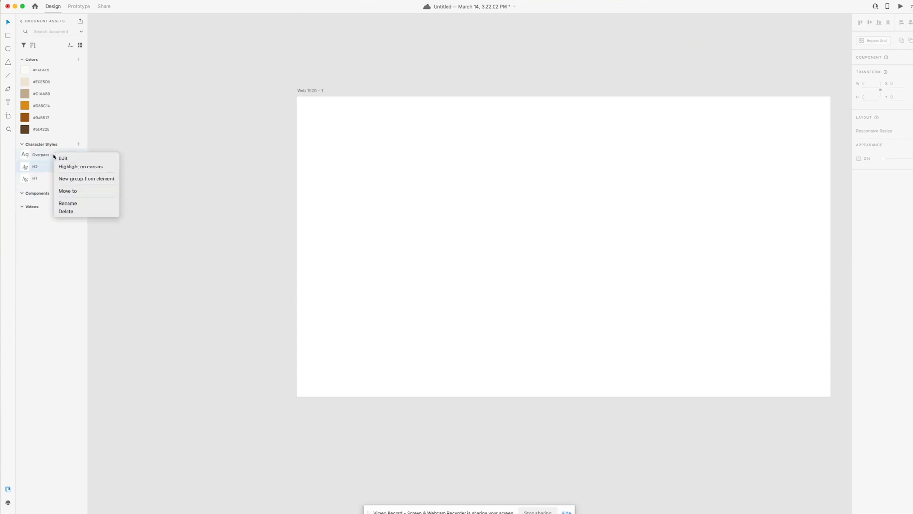
left_click(67, 204)
type("H")
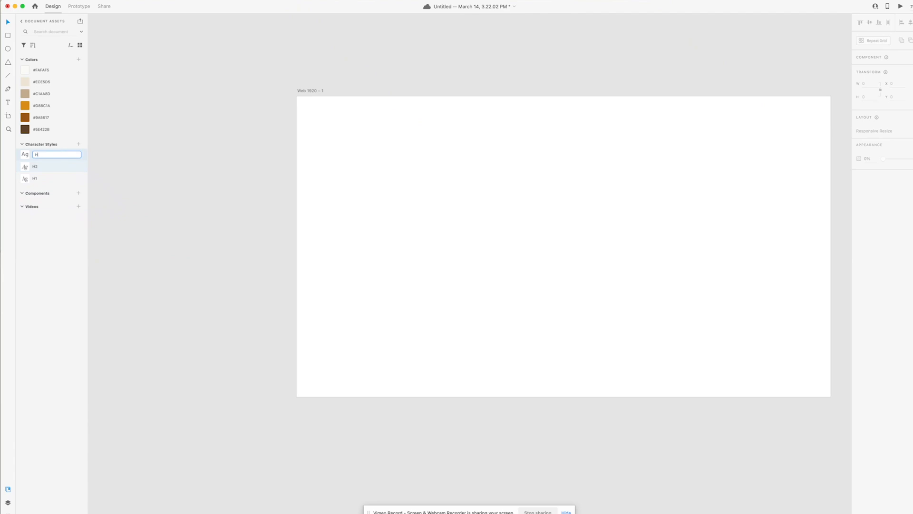
type("3")
key("Return")
Add a "Button" text object on the artboard and select all of its text.
left_click(8, 101)
left_click(373, 194)
type("Button")
key("super+a")
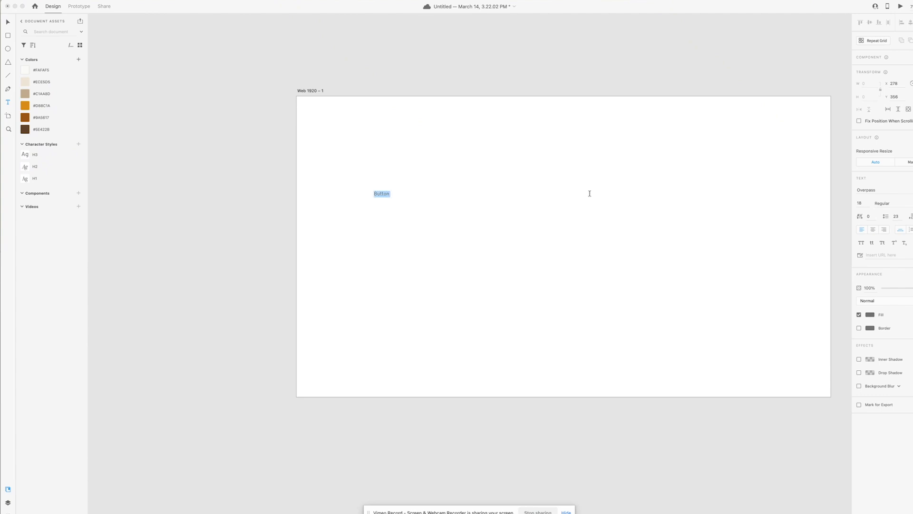
Make the "Button" text uppercase with a character spacing of 50, and move it onto the pasteboard beside the artboard.
left_click(860, 243)
left_click(870, 217)
type("50")
left_click_drag(395, 198, 197, 166)
scroll(215, 169, "left", 2)
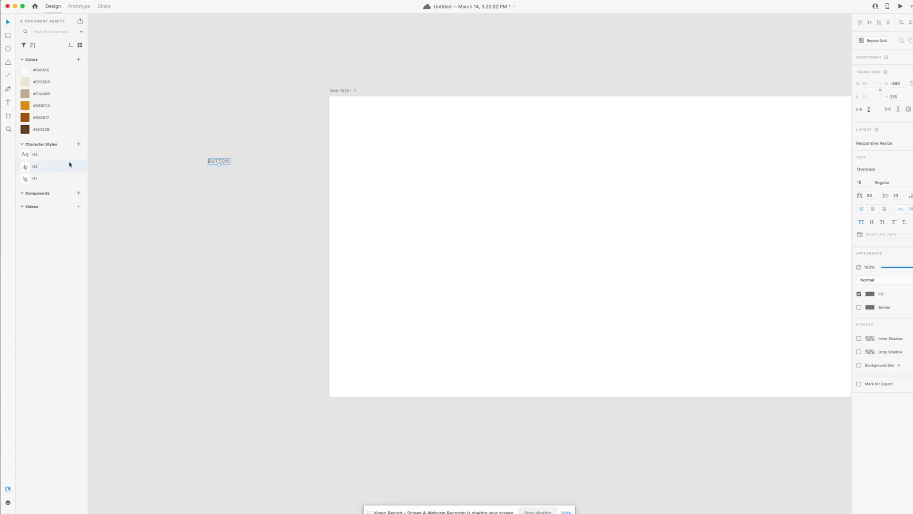
Undo the "Button" text, the character style renames and the deletion of the three headings.
key("super+z")
key("super+z")
key("super+z")
key("super+z")
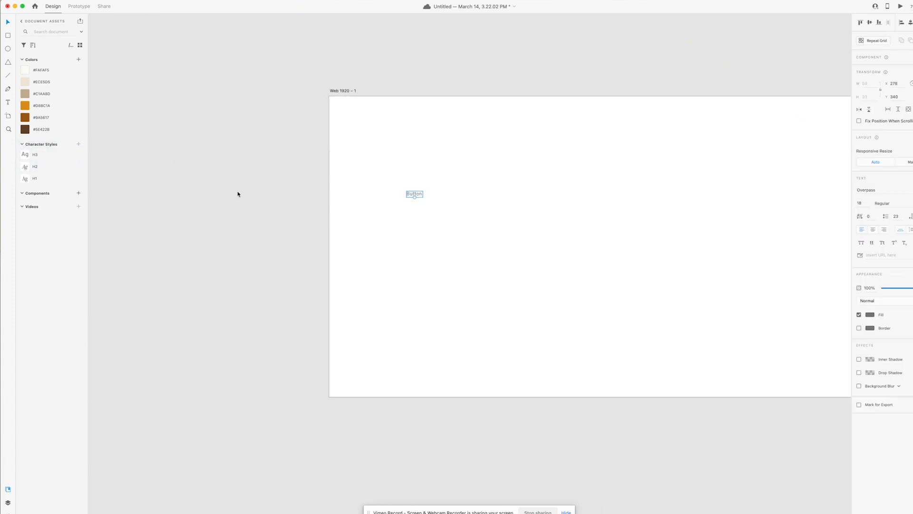
key("super+z")
key("super+z")
key("super+z")
key("super+z")
key("super+z")
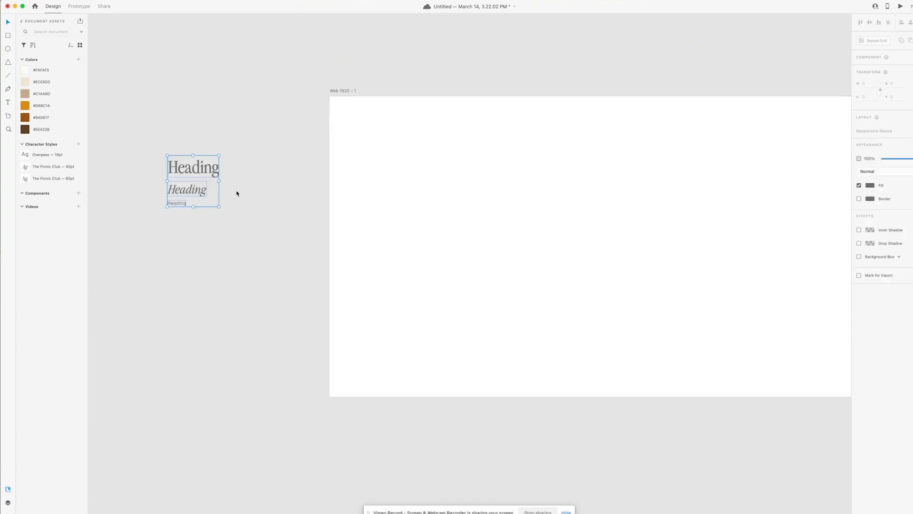
Apply the dark brown #5E422B color asset to all three headings on the pasteboard.
left_click_drag(225, 242, 145, 111)
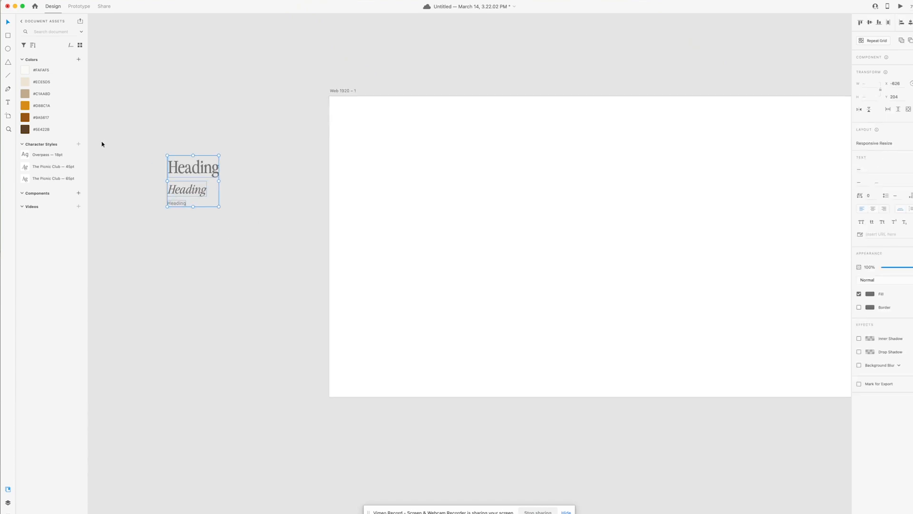
left_click(64, 129)
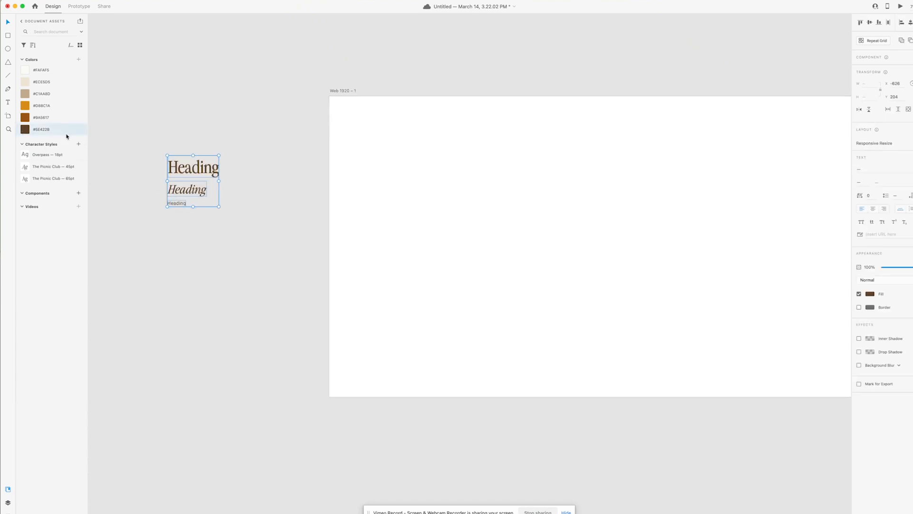
Delete all three existing character styles from the document assets.
left_click(101, 161)
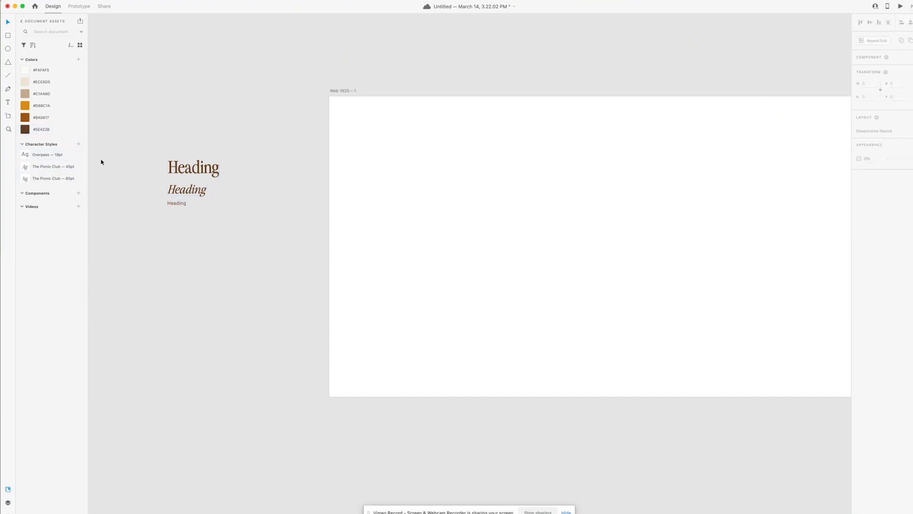
left_click(78, 176, "shift")
right_click(79, 175)
left_click(112, 204)
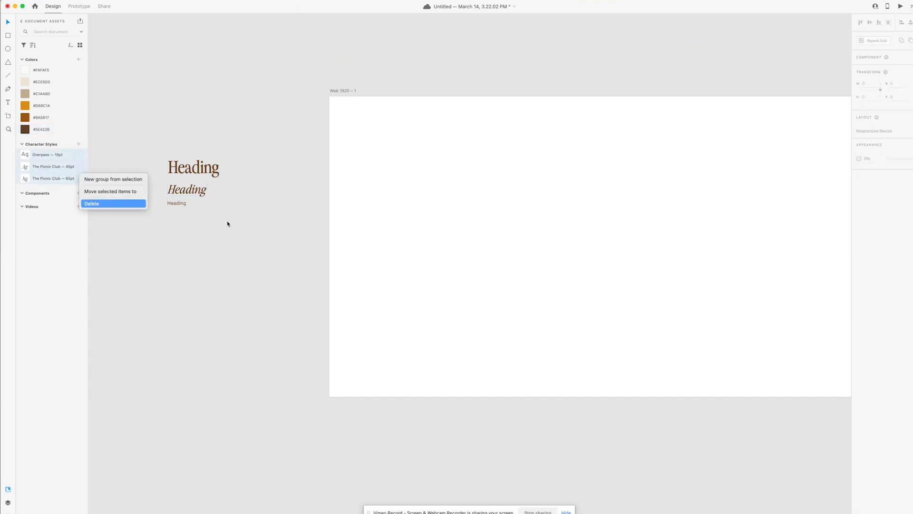
Save the three brown headings as new character styles and delete the headings from the pasteboard.
left_click_drag(232, 233, 163, 145)
left_click(79, 144)
left_click(247, 267)
left_click_drag(247, 266, 129, 105)
key("Delete")
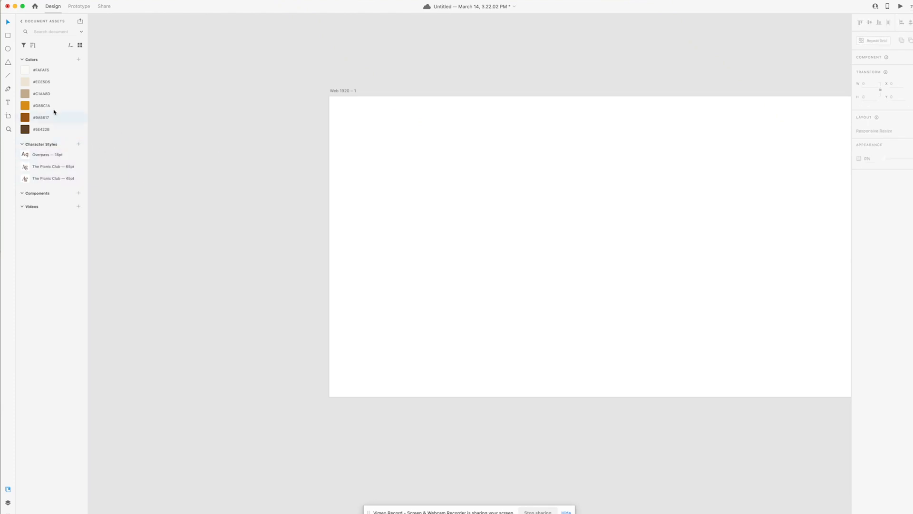
Add a "Button" text object on the pasteboard, make it uppercase, and color it with the #FAFAF5 asset.
left_click(171, 151)
type("Button")
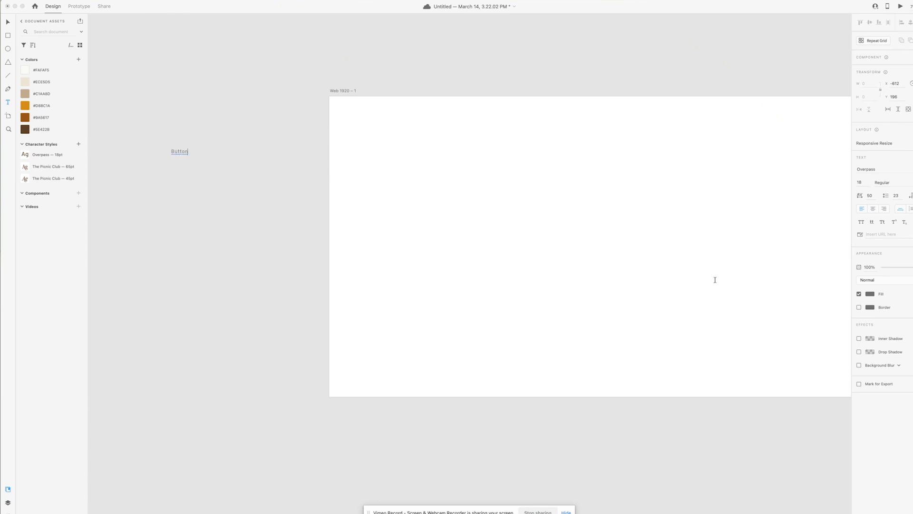
key("super+a")
left_click(861, 221)
key("Escape")
left_click(33, 74)
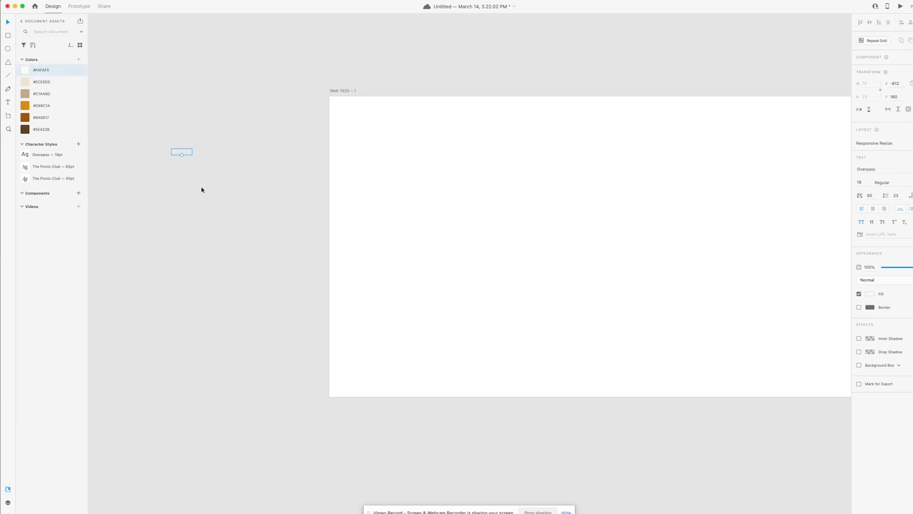
Save the "Button" text as a character style and delete the text object from the pasteboard.
left_click_drag(221, 190, 161, 119)
left_click(80, 144)
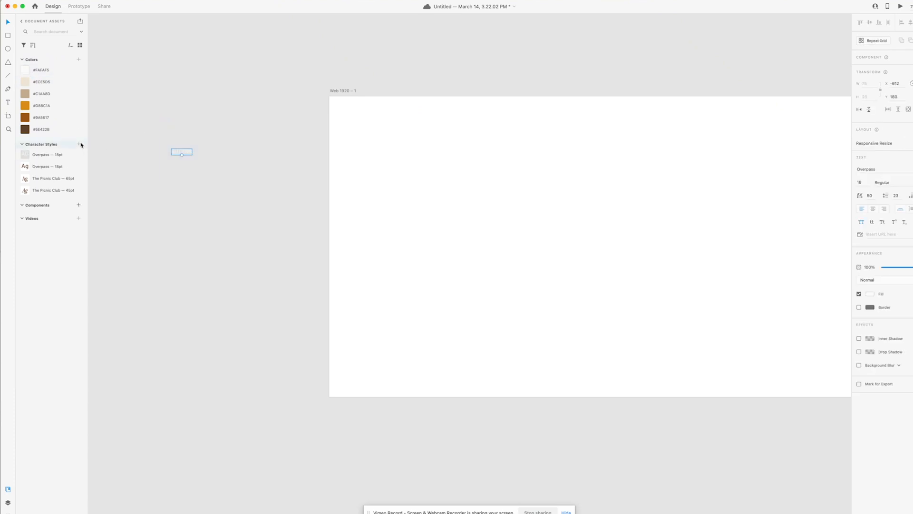
left_click_drag(232, 191, 162, 125)
key("Delete")
scroll(157, 137, "right", 3)
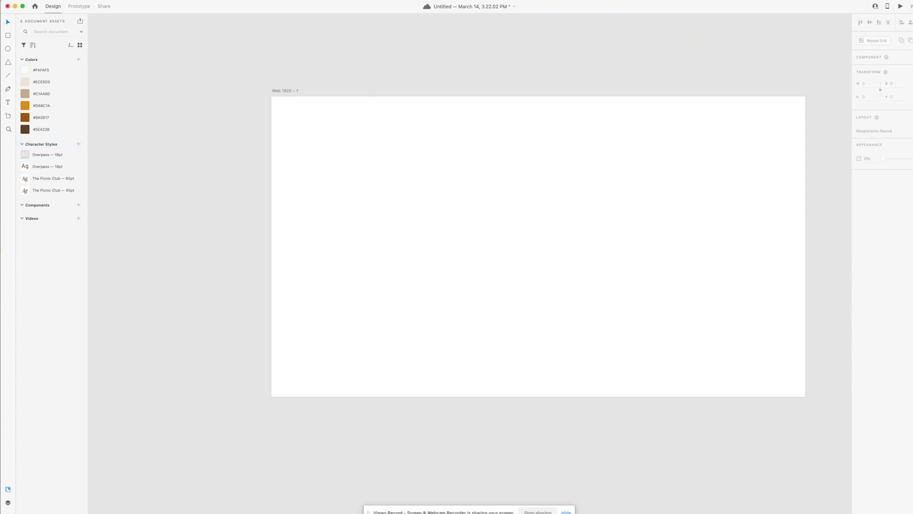
Bring the existing brand website's browser window over the design and open its About page.
left_click_drag(912, 55, 172, 81)
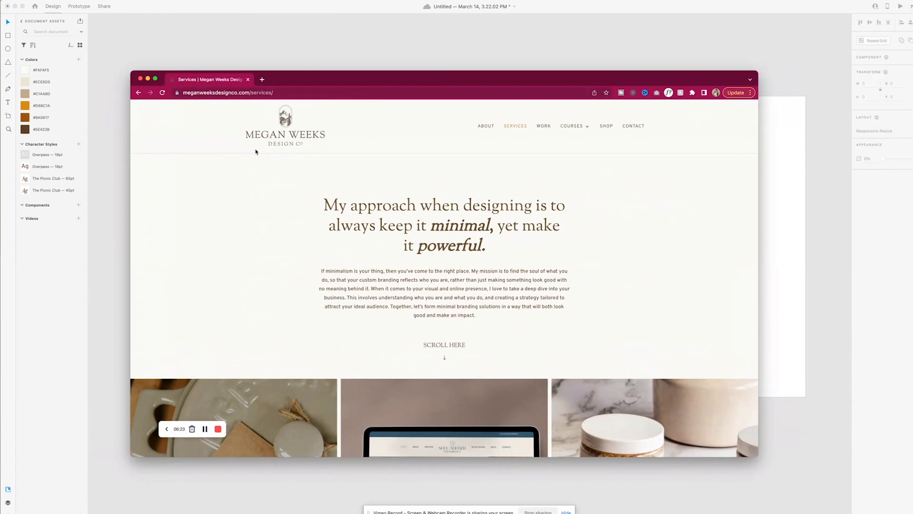
mouse_move(592, 148)
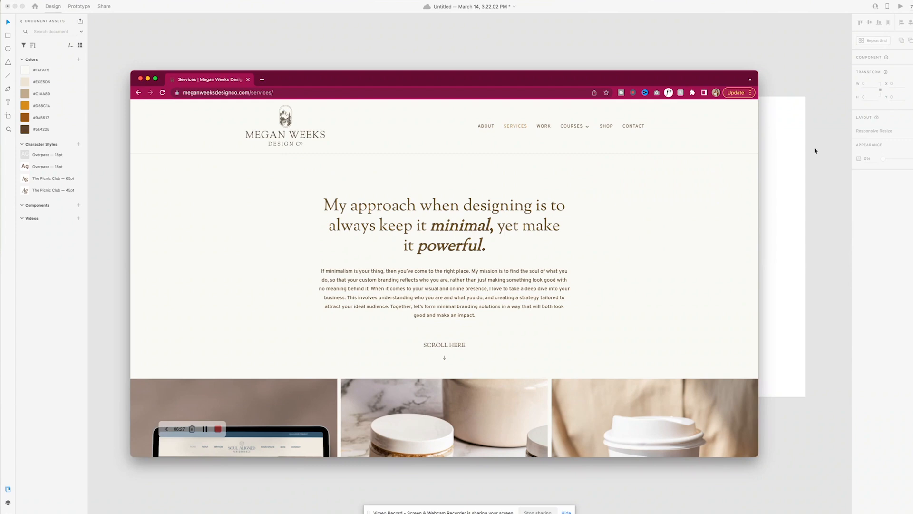
mouse_move(416, 84)
left_mouse_down()
mouse_move(408, 242)
mouse_move(409, 88)
left_mouse_up()
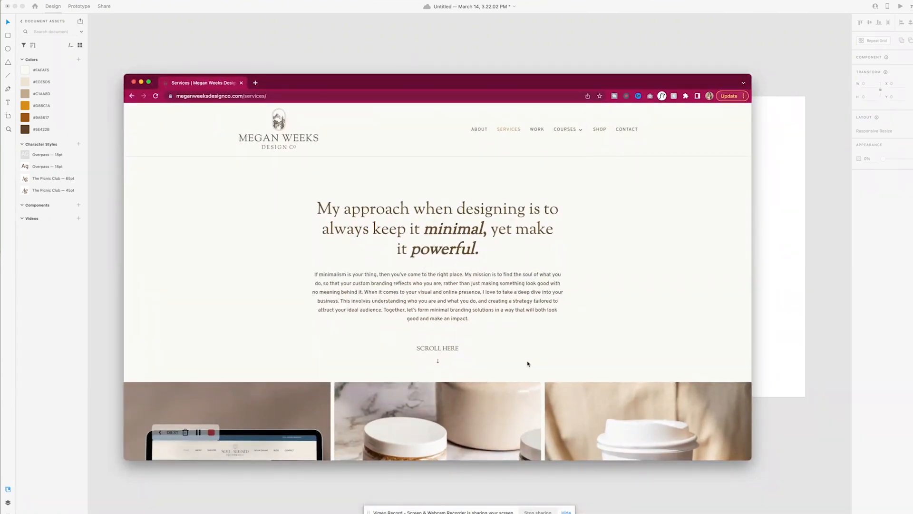
left_click(478, 130)
left_click(508, 129)
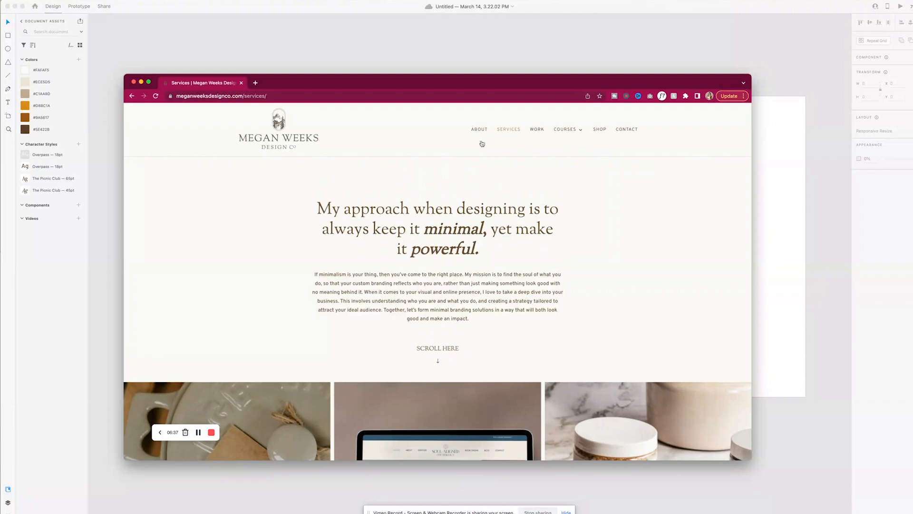
left_click(479, 131)
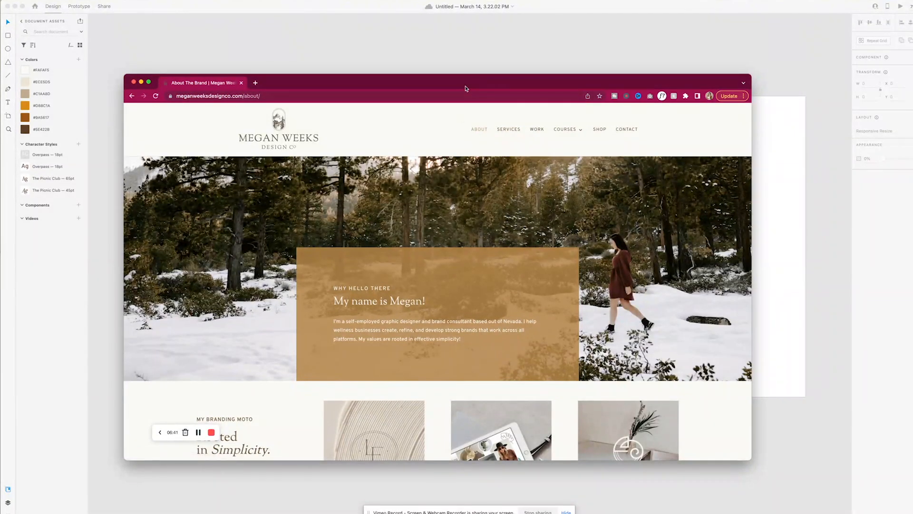
Look through the About page's layout and sections, and move the browser window away from the design.
scroll(506, 209, "down", 10)
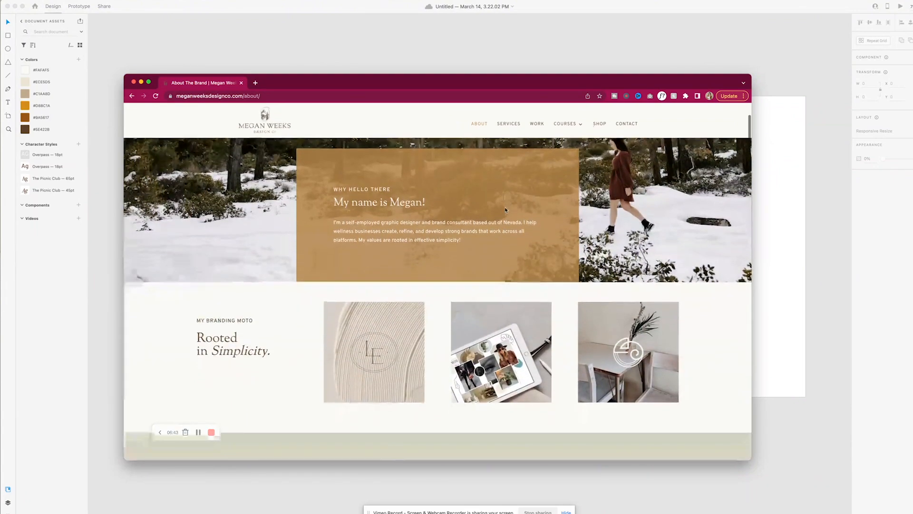
scroll(505, 210, "down", 10)
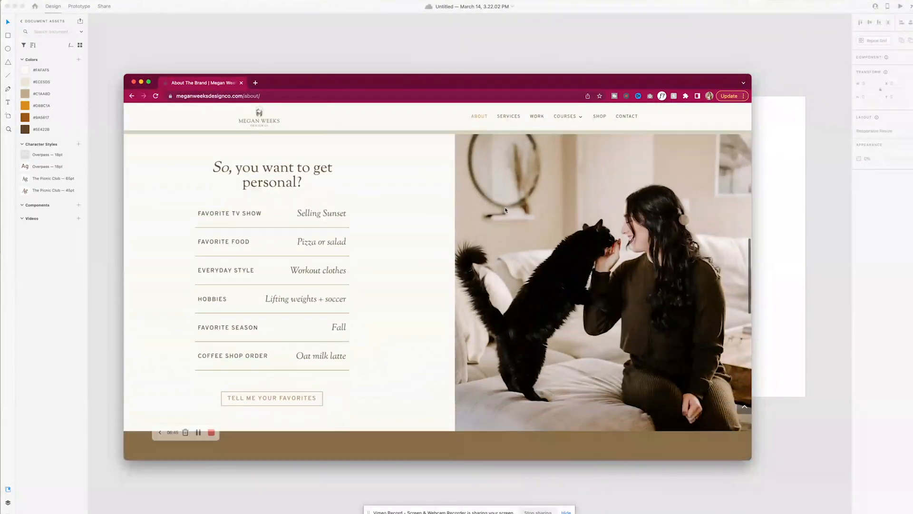
scroll(506, 210, "down", 8)
scroll(506, 210, "up", 20)
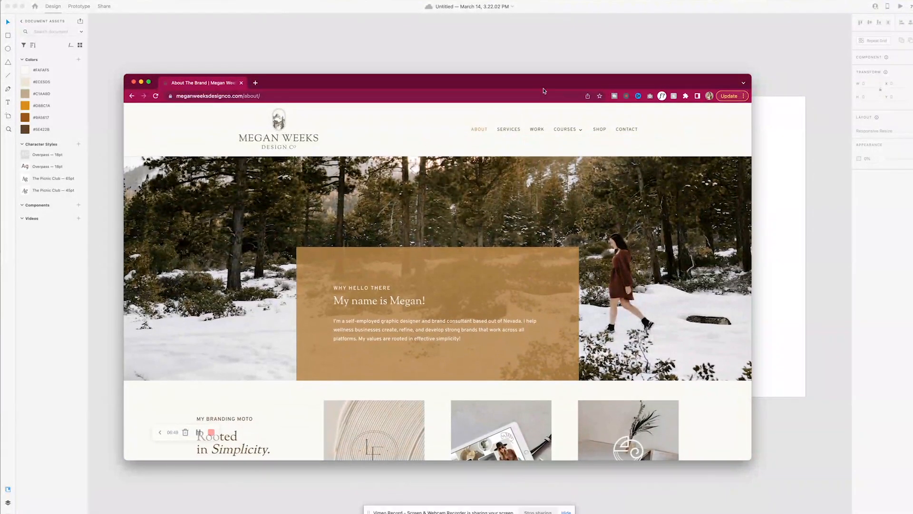
left_click_drag(554, 88, 577, 40)
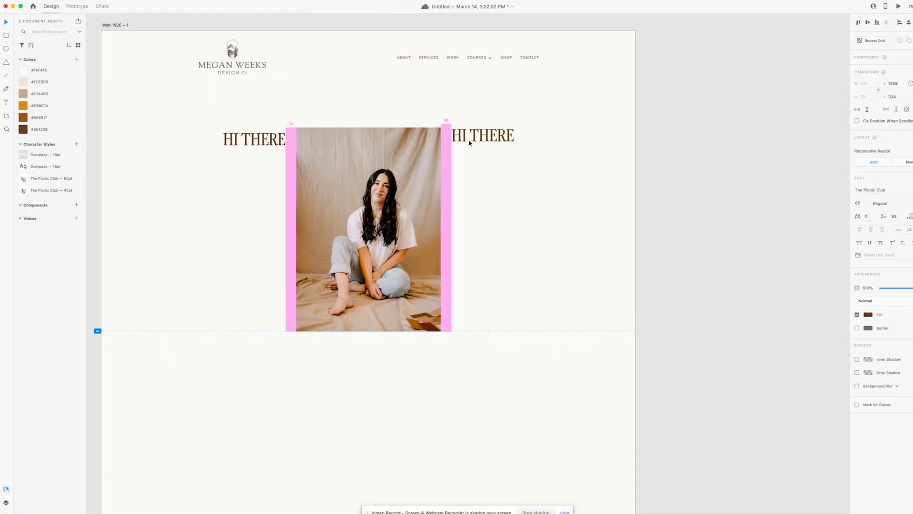
Replace the copied "HI THERE" heading with an "I'm" introduction giving the designer's first name, in mixed-case italic.
key("super+a")
type("I'M MEGAN")
key("super+a")
left_click(889, 203)
left_click(893, 212)
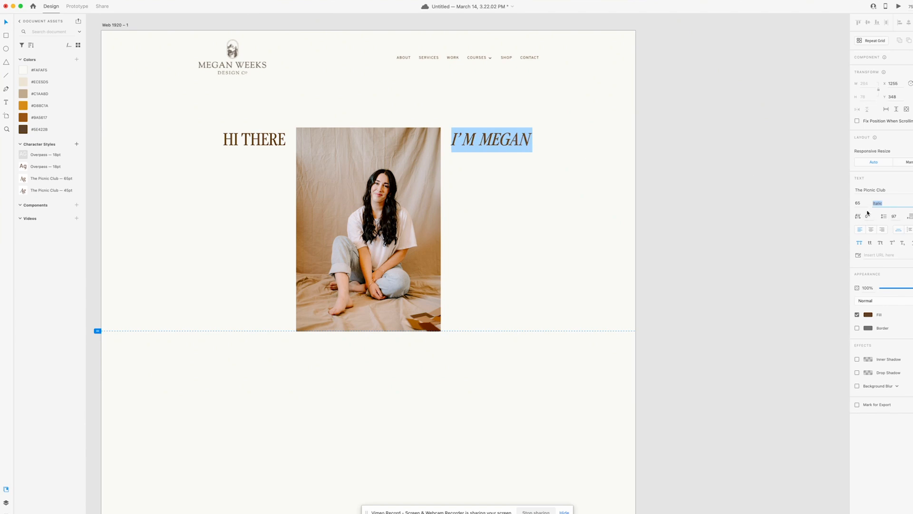
left_click(859, 243)
Add a comma after "HI THERE" and nudge the italic introduction heading closer to the photo.
left_click(648, 179)
double_click(267, 140)
key("Right")
type(",")
left_click_drag(481, 144, 478, 145)
left_click(475, 354)
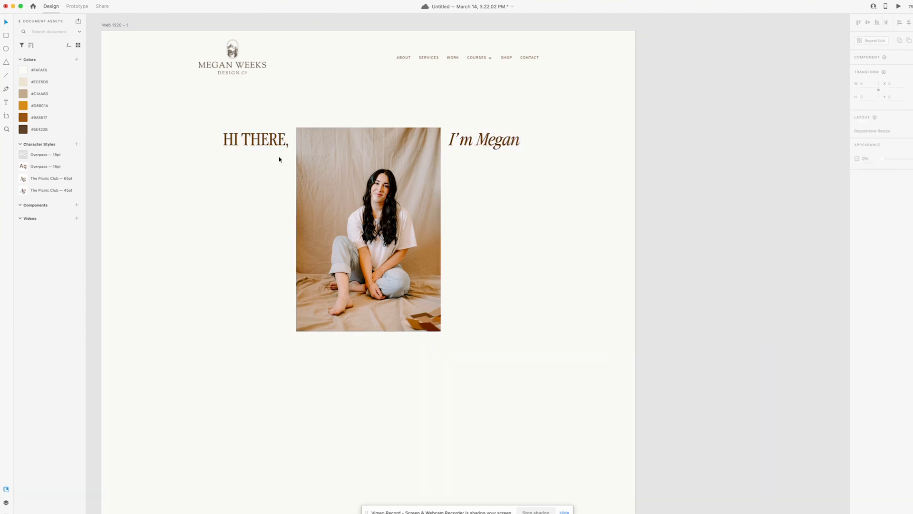
Nudge the "HI THERE," heading away from the photo and end the italic introduction heading with a period.
left_click_drag(264, 141, 262, 141)
double_click(505, 141)
key("Right")
type(".")
key("Escape")
left_click_drag(485, 136, 489, 133)
Draw a body text area left of the photo and place a copy of the introduction paragraph right of it.
key("t")
left_click_drag(165, 187, 279, 326)
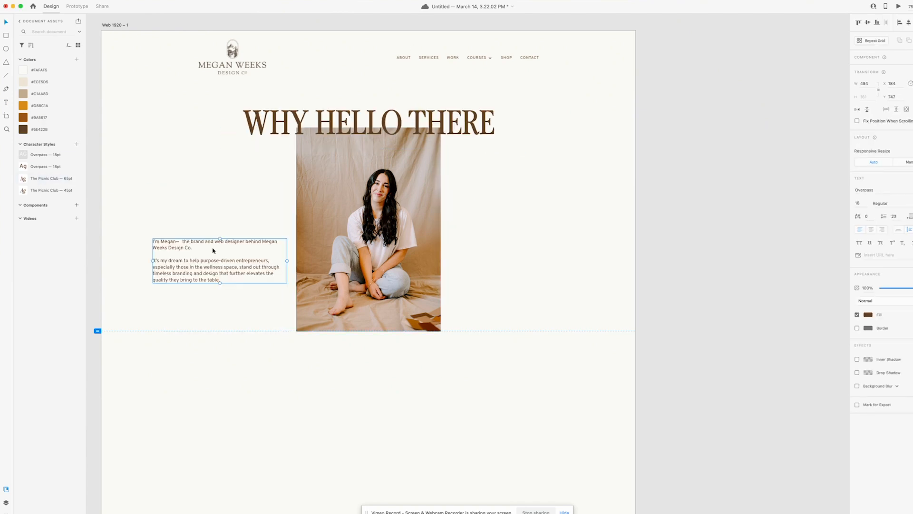
left_click_drag(213, 276, 495, 314)
Shorten the central photo to a height of about 661 and move both side paragraphs up accordingly.
left_click(368, 309)
left_click_drag(368, 331, 369, 311)
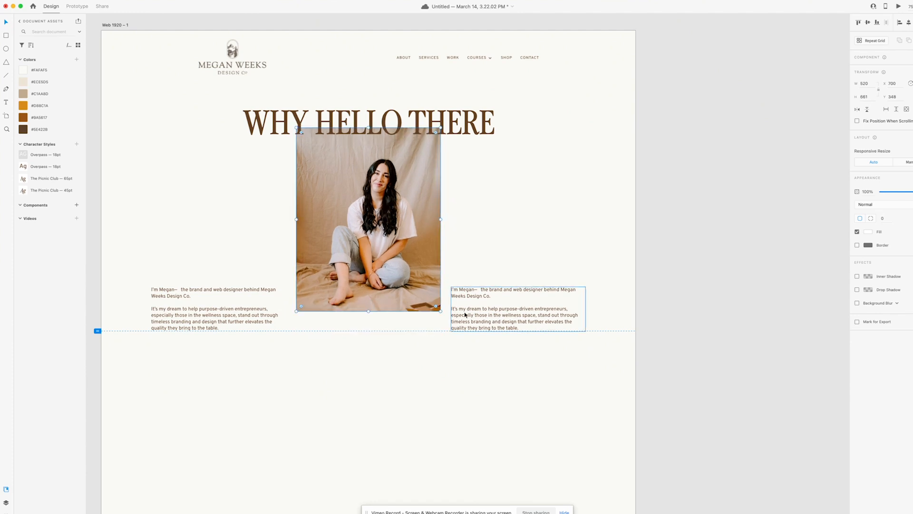
left_click_drag(464, 315, 465, 294)
left_click_drag(260, 314, 261, 293)
left_click(368, 266)
Replace the right paragraph with the copy starting "My creative process is rooted in effective simplicity.".
double_click(454, 300)
type("My creative process is rooted in effective simplicity. I strive to make BIG impressions through minimal,  intentional designs. I don't just create things that look good for the heck of it! I'm passionate about getting to know my clients and their target market to cultivate the perfect visuals that celebrate their authenticity while effortlessly attracting new leads.")
left_click_drag(452, 289, 450, 269)
key("BackSpace")
key("BackSpace")
key("BackSpace")
key("Escape")
Narrow the right paragraph's text box to about 447 and set the line spacing of both paragraphs to 30.
left_click_drag(586, 289, 574, 288)
left_click(894, 216)
type("30")
key("Return")
left_click(238, 288)
left_click(894, 216)
type("30")
key("Return")
Shift both paragraphs slightly up beside the photo and narrow the left paragraph's text box.
left_click_drag(267, 277, 266, 265)
left_click_drag(534, 304, 534, 291)
left_click(690, 290)
scroll(211, 288, "left", 1)
left_click(210, 289)
left_click_drag(322, 283, 288, 291)
left_click(419, 328)
scroll(618, 344, "left", 1)
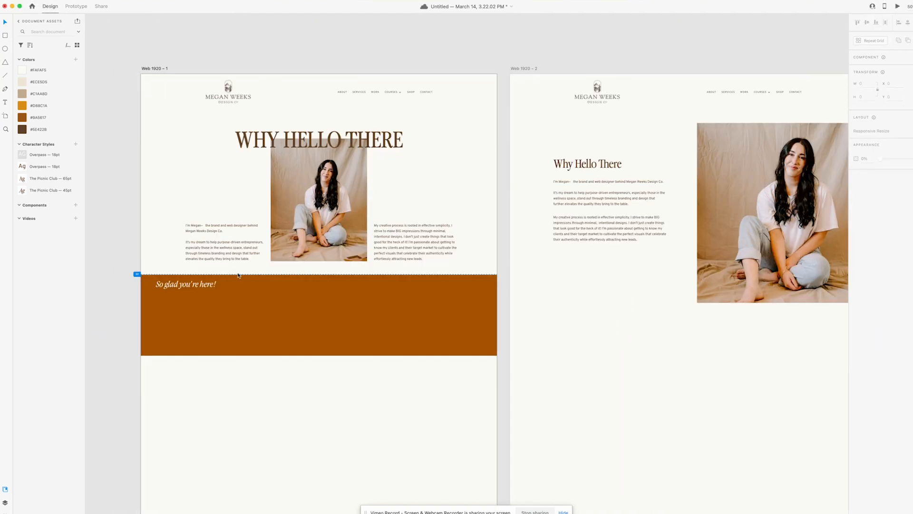
Move "So glad you're here!" onto the pasteboard and give the band's paragraph The Picnic Club — 45pt style in #FAFAF5.
left_click_drag(169, 288, 102, 310)
left_click(364, 316)
left_click(45, 190)
left_click(39, 70)
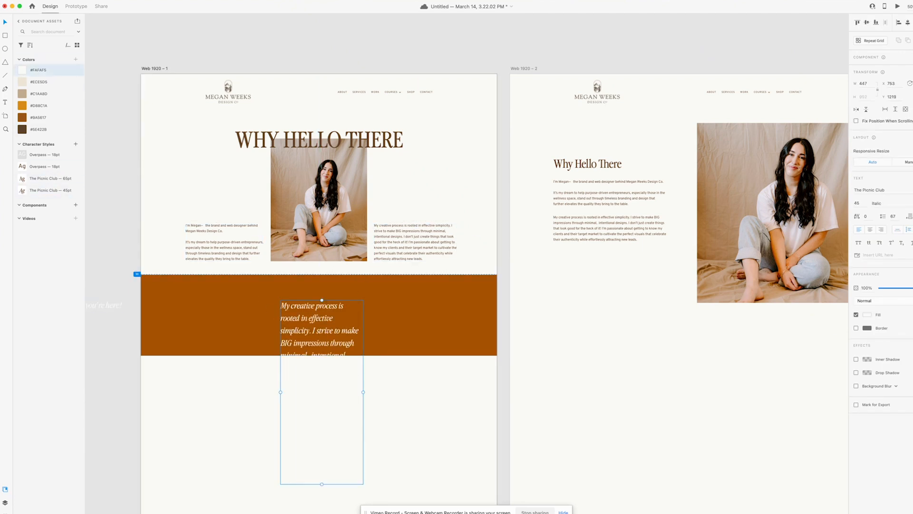
Replace the band's text with the copy starting "Most days, you'll find me cozied up" and widen its box to about 1201.
key("Return")
type("Most days, you’ll find me cozied up in my home office, working away with homemade oat milk latte in one hand and a toy for my rambunctious kitten, Leo, in the other. When I’m not immersed in a design project or making new videos for my YouTube channel and course collection, I enjoy reading Colleen Hoover’s books and playing indoor soccer!")
left_click_drag(363, 392, 502, 397)
Delete everything after the first sentence of the band's text and change "kitten" to "cat".
left_click(447, 352)
left_click_drag(392, 343, 352, 332)
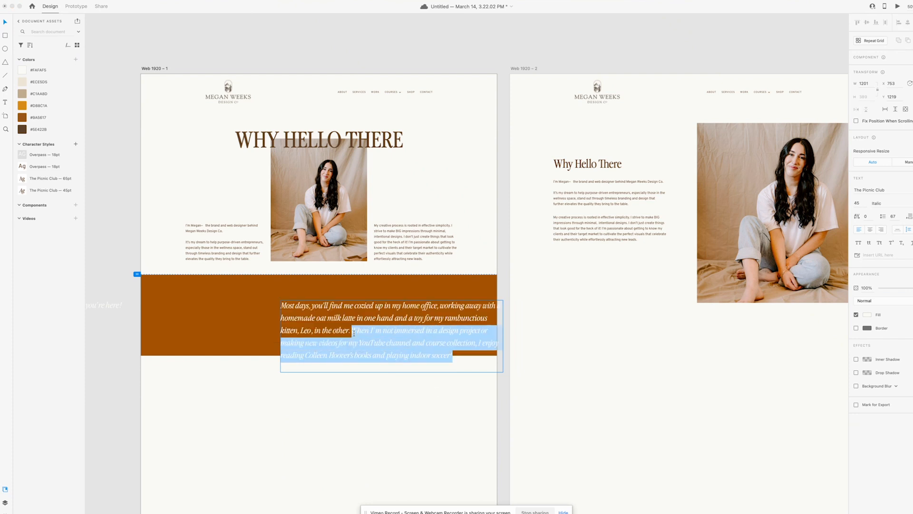
key("BackSpace")
double_click(291, 331)
type("cat")
key("Escape")
Narrow the band's text box, center-align its text, and move it toward the middle of the band.
left_click_drag(503, 323, 469, 322)
left_click(869, 229)
left_click_drag(395, 326, 349, 324)
left_click(329, 347)
Extend the rust-colored band downward and center the quote text within it.
left_click_drag(318, 355, 319, 367)
mouse_move(354, 316)
left_mouse_down()
mouse_move(366, 320)
mouse_move(356, 321)
left_mouse_up()
left_click(908, 22)
left_click(560, 41)
Shift the rust-colored band and its quote slightly down from the introduction section.
scroll(198, 78, "down", 2)
scroll(198, 77, "left", 1)
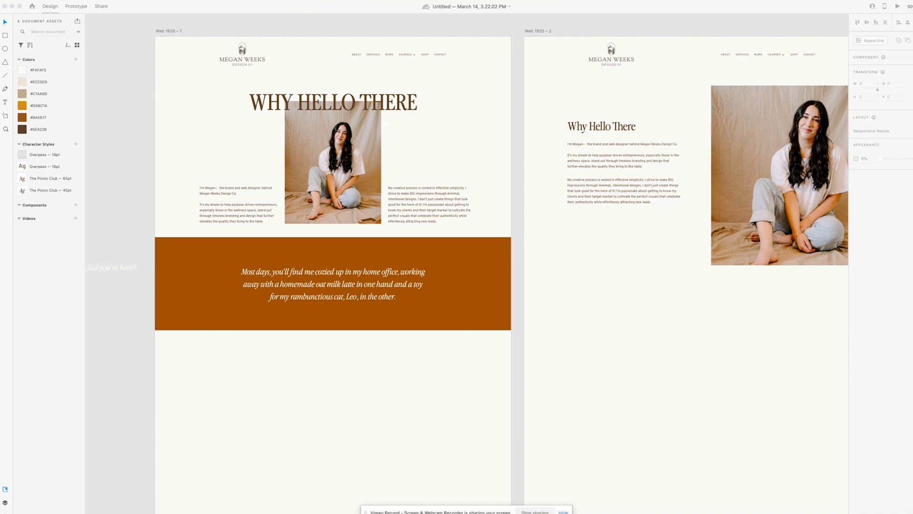
left_click_drag(343, 254, 343, 259)
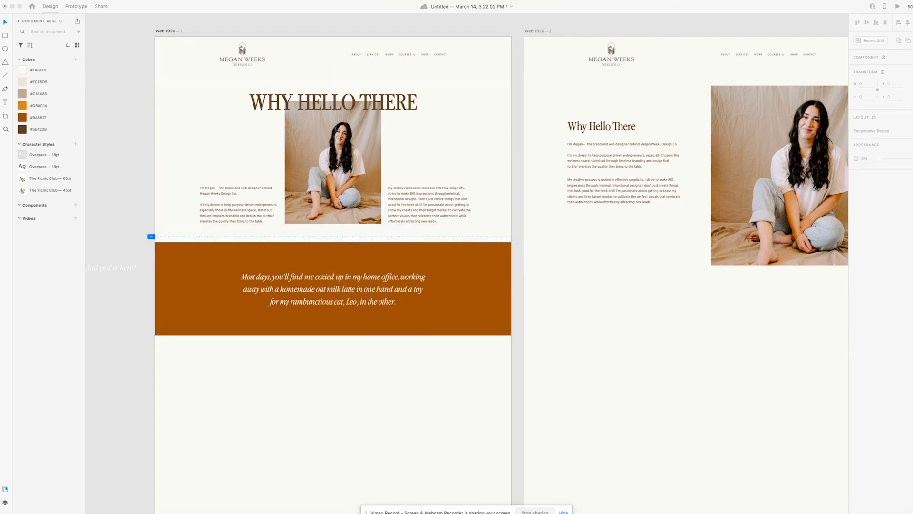
left_click(399, 387)
Place a copy of the second artboard's large photo below the band at the artboard's left edge and enlarge it.
key("super+minus")
scroll(398, 387, "down", 2)
left_click_drag(712, 144, 345, 308)
left_click_drag(317, 368, 317, 396)
left_click_drag(373, 323, 379, 323)
Copy the right intro paragraph beside the lower photo and add a "Let's step back in time" heading above it in The Picnic Club — 65pt style.
left_click_drag(435, 164, 416, 313)
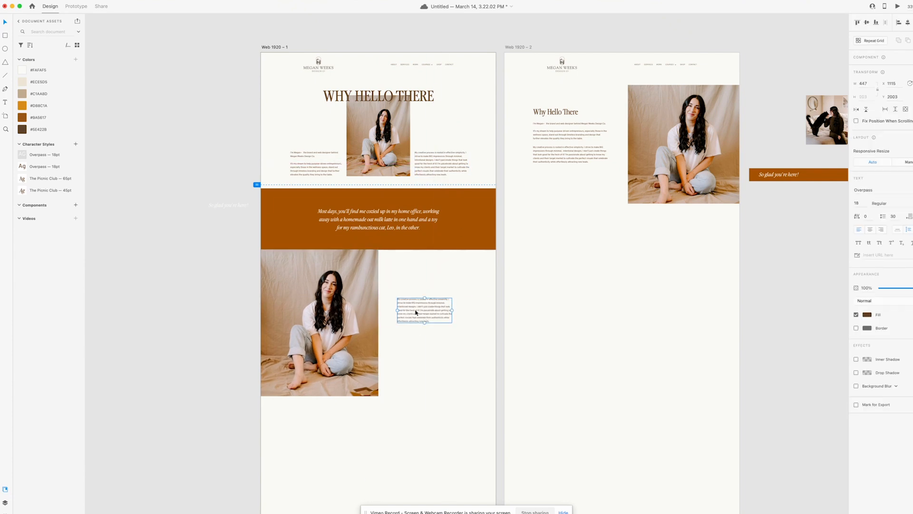
left_click(404, 274)
type("v")
key("Escape")
left_click(404, 269)
double_click(403, 269)
type("Let's step back in time")
key("super+a")
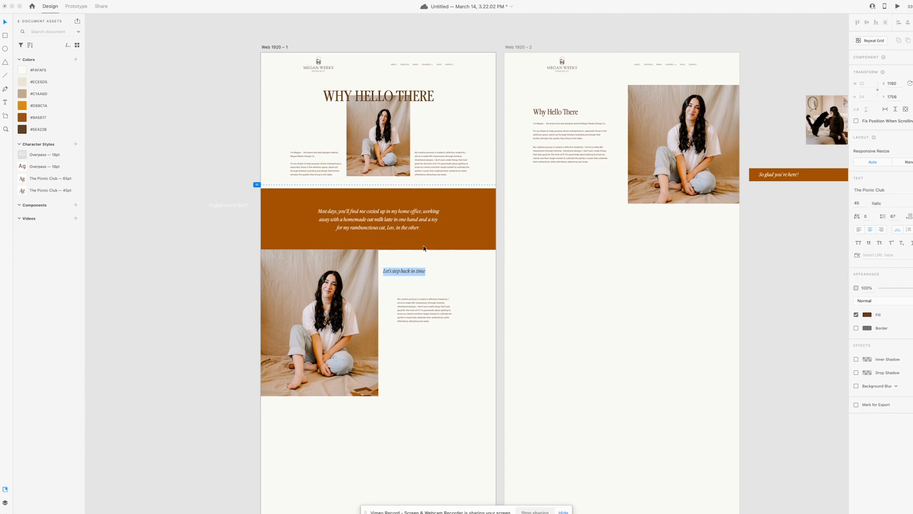
left_click(42, 178)
left_click(426, 281)
left_click_drag(418, 272, 441, 281)
Change the heading beside the lower photo to "Let's take it".
double_click(438, 279)
key("super+a")
type("Let's take it")
key("super+a")
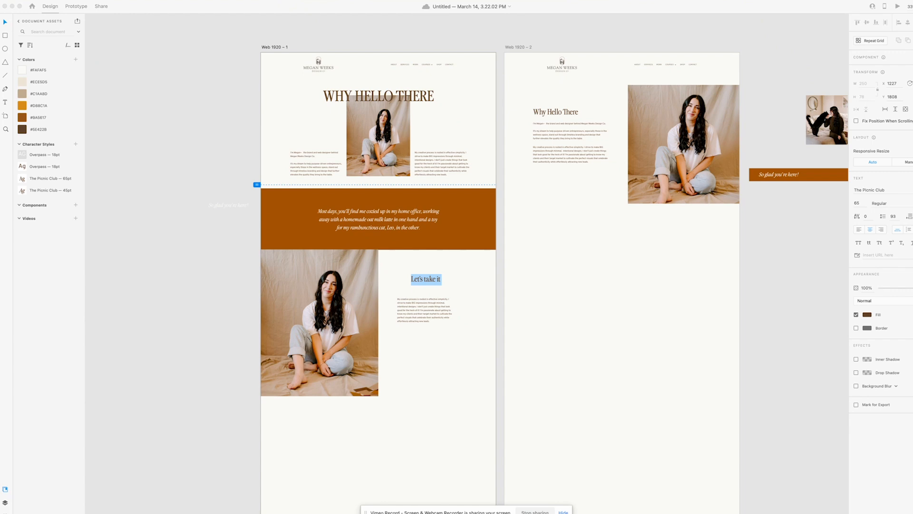
Change the heading beside the lower photo to "We all start somewhere..." and move the paragraph closer beneath it.
left_click_drag(425, 279, 467, 284)
key("BackSpace")
key("BackSpace")
key("BackSpace")
key("BackSpace")
key("BackSpace")
key("BackSpace")
key("BackSpace")
type("We all start somewhere...")
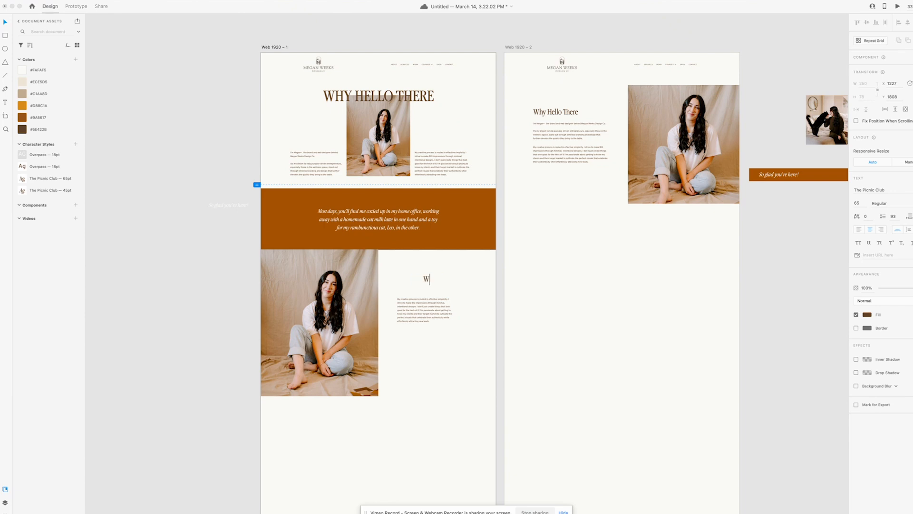
left_click_drag(416, 302, 412, 292)
left_click(409, 371)
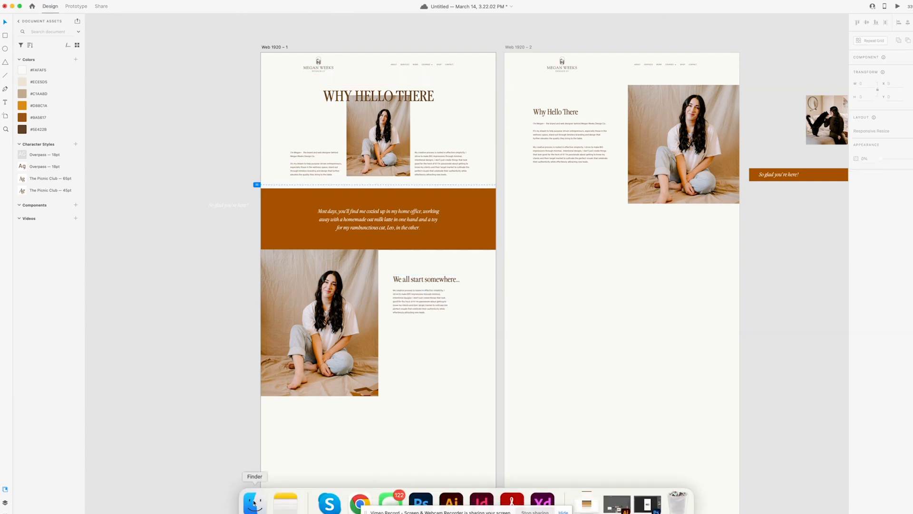
Replace the large photo below the orange band with another picture from Finder and adjust its crop within the frame.
left_click(255, 502)
left_click(574, 463)
left_click_drag(574, 463, 352, 315)
double_click(353, 315)
left_click_drag(434, 343, 408, 278)
Replace the paragraph under "We all start somewhere..." with "From graduating college in 2016".
left_click(419, 285)
left_click(419, 295)
key("super+1")
key("Return")
type("From going to college in 201")
key("BackSpace")
key("BackSpace")
key("BackSpace")
key("BackSpace")
key("BackSpace")
key("BackSpace")
key("BackSpace")
key("BackSpace")
key("BackSpace")
key("BackSpace")
key("BackSpace")
key("BackSpace")
key("BackSpace")
key("BackSpace")
key("BackSpace")
key("BackSpace")
key("BackSpace")
key("BackSpace")
key("BackSpace")
key("BackSpace")
type("From graduating college in 2016")
Insert "opening up a Seventeen magazine back in high school and reading about graphic design, to" before "graduating" and add "and currently, running".
left_click(260, 333)
type("opening my")
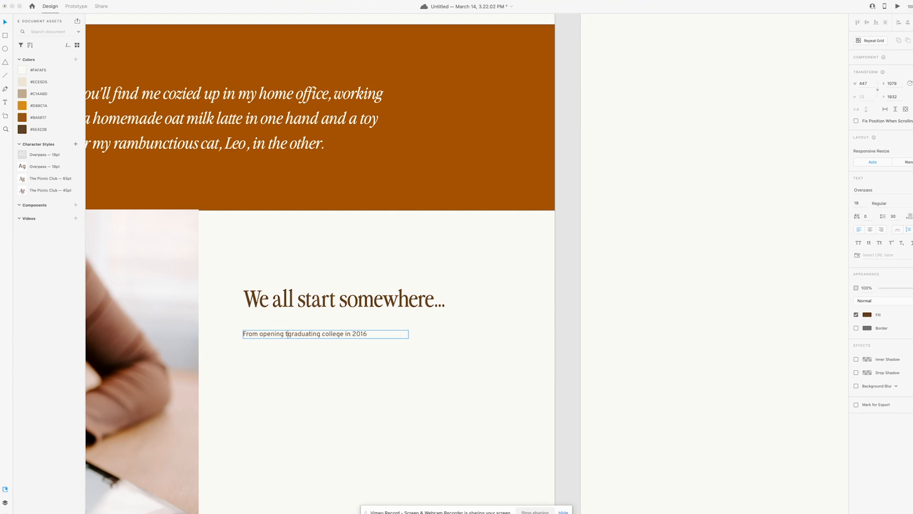
key("BackSpace")
key("BackSpace")
key("BackSpace")
type("up a Seventeen magazine back in high school and reading about ")
type("graphic design, to graduating")
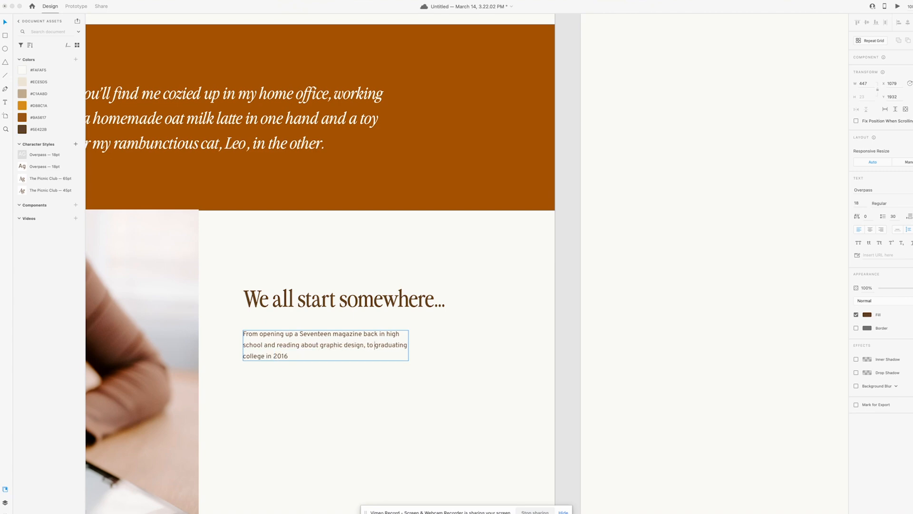
type(" and currently, running")
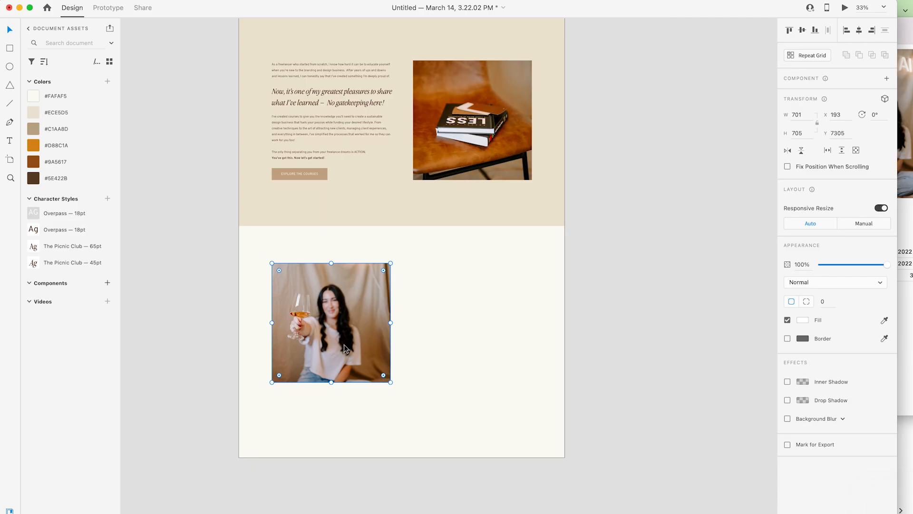
Extend the artboard downward, enlarge the wine-glass photo to 767 by 1168, and move it slightly lower.
scroll(344, 344, "down", 2)
scroll(417, 412, "down", 3)
left_click_drag(397, 262, 397, 511)
left_click_drag(333, 153, 326, 264)
left_click_drag(385, 165, 397, 164)
left_click(436, 178)
scroll(436, 177, "up", 4)
left_click_drag(328, 304, 328, 309)
left_click(438, 292)
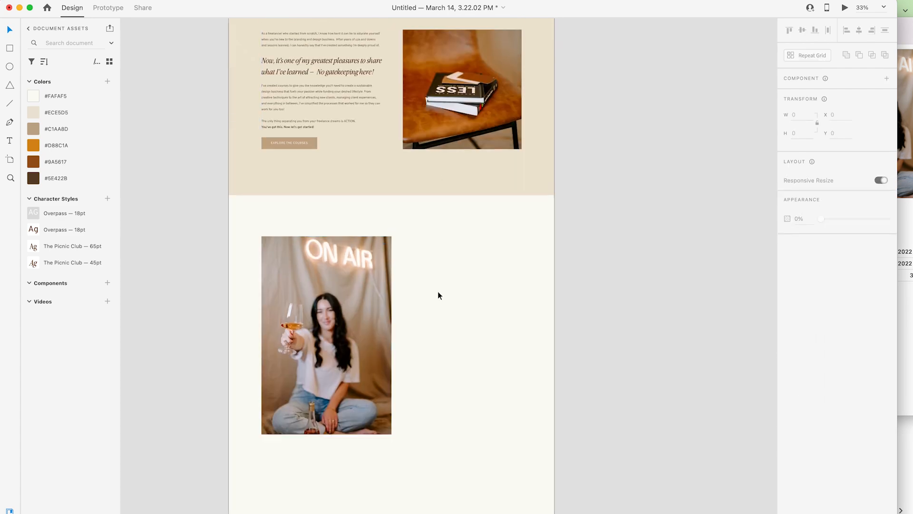
Place a copy of the italic courses heading beside the wine-glass photo and replace its text with "Every Wednesday on YouTube" from the Google Doc.
scroll(438, 292, "up", 4)
mouse_move(1, 301)
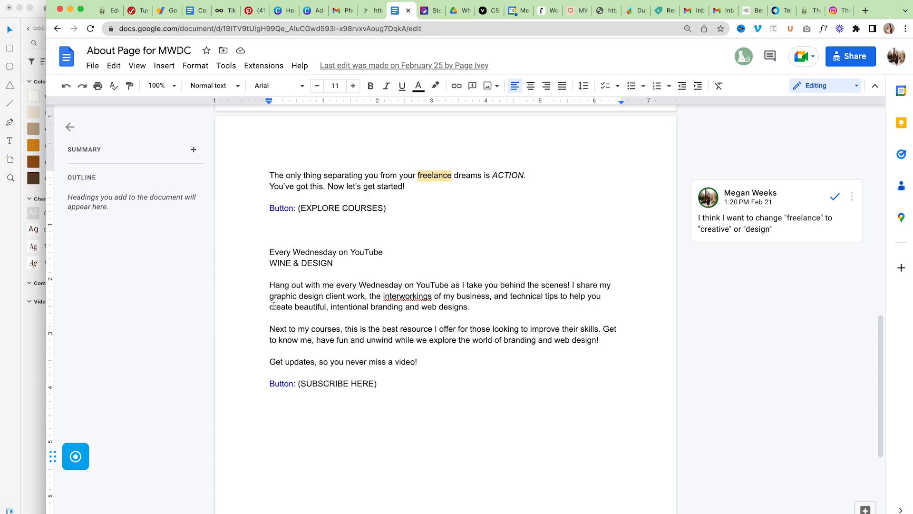
left_click_drag(269, 249, 387, 248)
key("super+c")
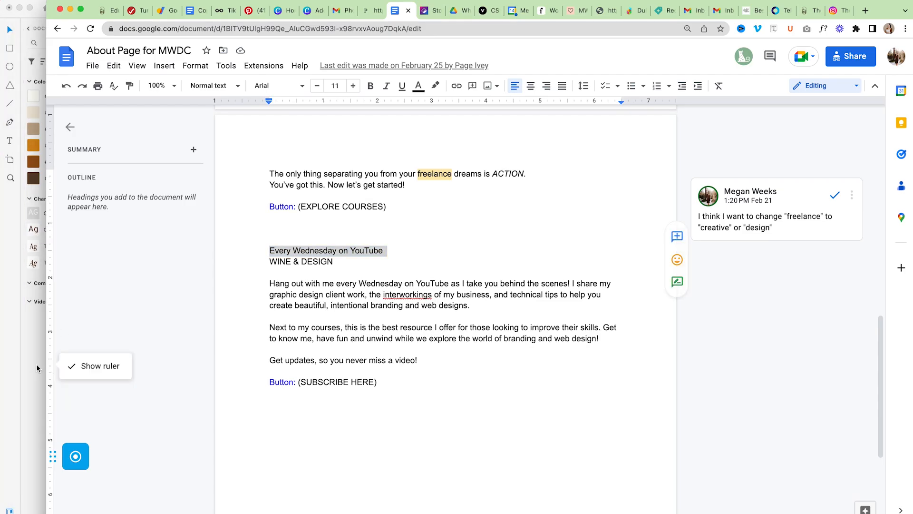
left_click(287, 258)
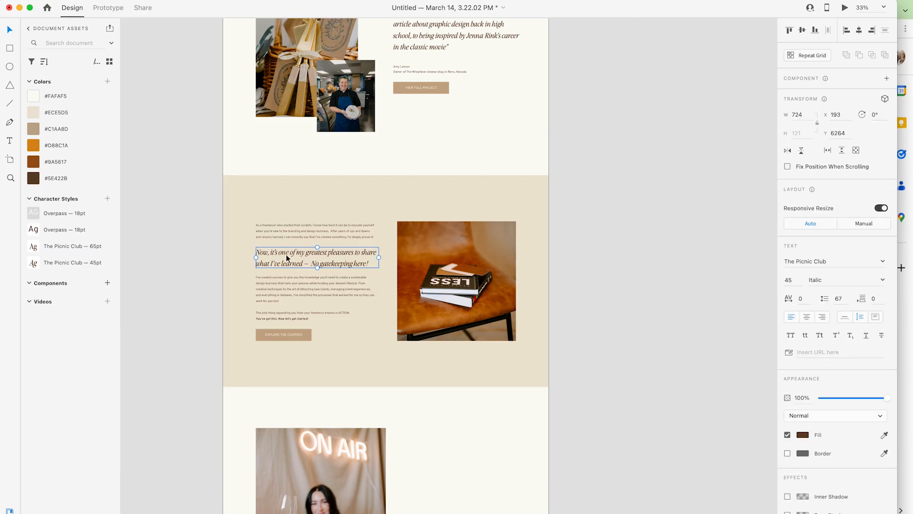
left_click_drag(287, 258, 446, 430)
double_click(426, 440)
key("super+a")
key("super+v")
left_click(451, 476)
left_click(448, 430)
left_click(446, 463)
Position the "Every Wednesday on YouTube" heading level with the photo's top edge at X 1037, Y 7330.
key("super+equal")
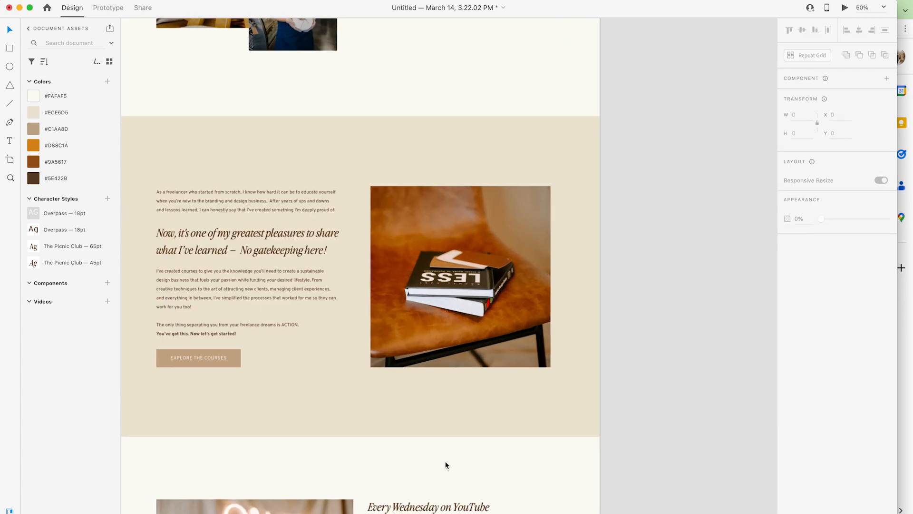
scroll(446, 464, "down", 8)
left_click(471, 101)
left_click(497, 148)
left_click(286, 245)
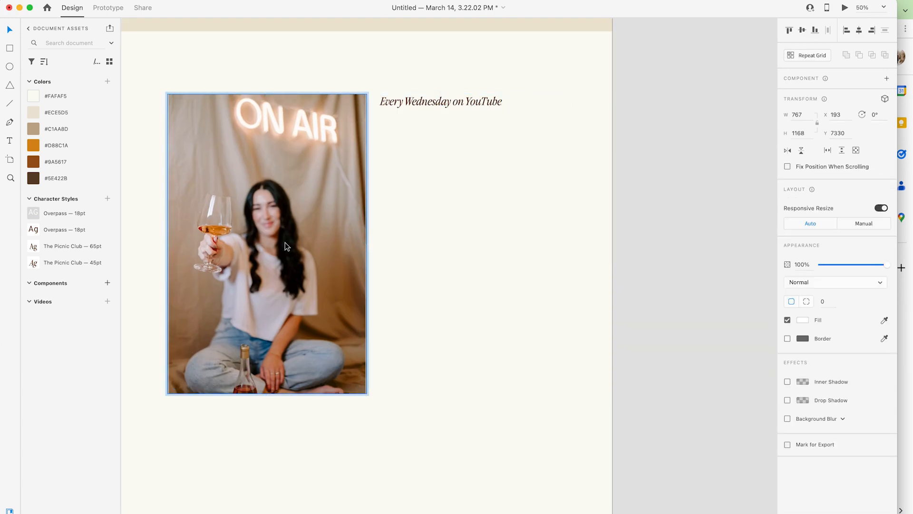
mouse_move(267, 393)
left_mouse_down()
mouse_move(266, 381)
mouse_move(266, 393)
left_mouse_up()
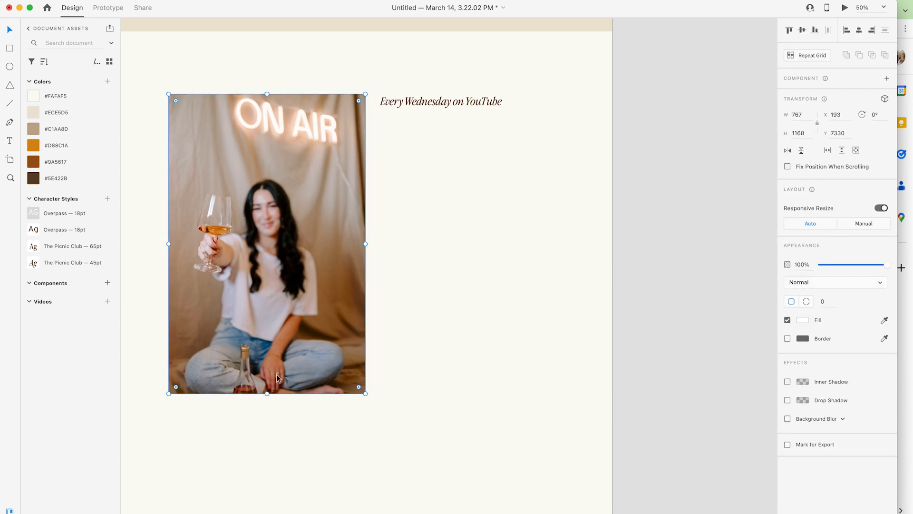
left_click(436, 324)
scroll(444, 241, "up", 3)
left_click(452, 221)
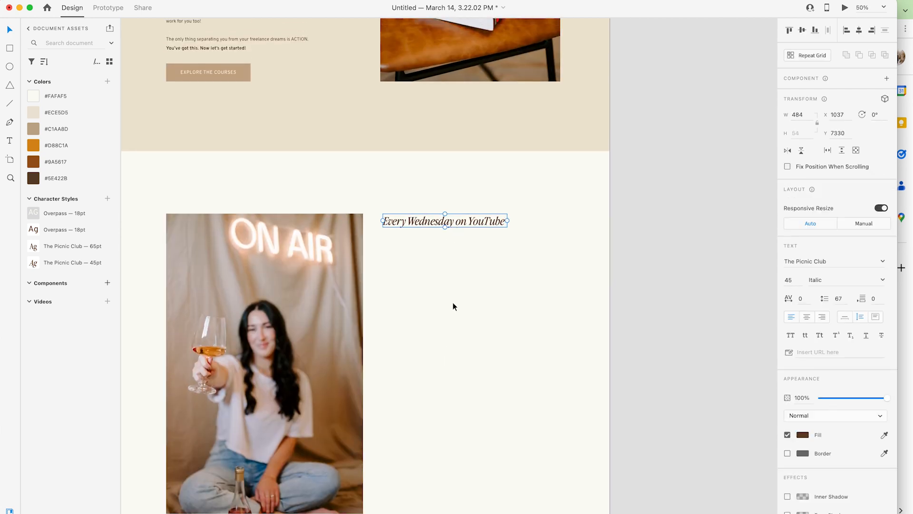
Copy the courses body paragraph beneath the YouTube heading and replace its text with the "Hang out with me every Wednesday" copy from the Google Doc.
scroll(452, 220, "up", 2)
left_click(281, 122)
left_click_drag(281, 122, 481, 355)
left_click(19, 237)
left_click_drag(269, 283, 462, 363)
key("super+c")
left_click(24, 370)
double_click(472, 379)
key("super+a")
key("super+v")
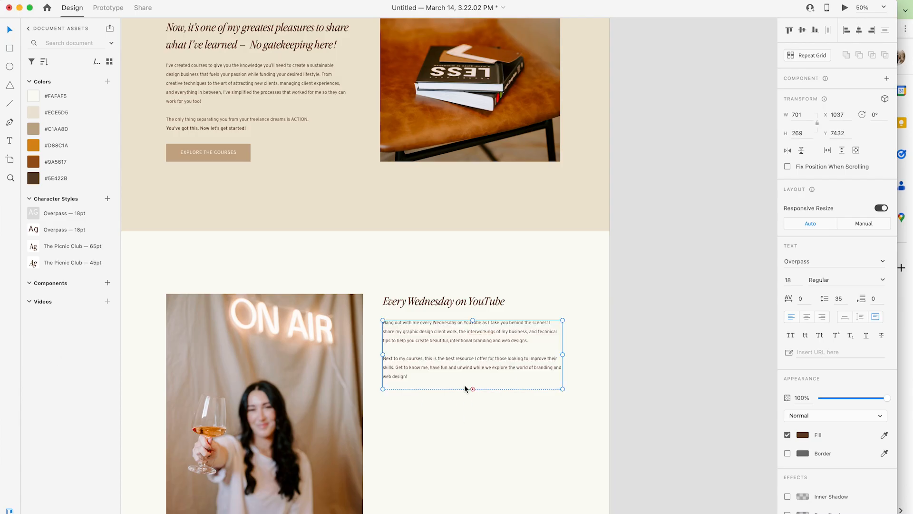
key("Escape")
Add a "Wine and Design" heading in The Picnic Club — 65pt style between the YouTube line and the paragraph, adjusting the spacing.
left_click_drag(455, 358, 455, 383)
left_click(447, 300)
left_click_drag(447, 301, 459, 323)
double_click(459, 322)
key("super+a")
type("Wine and Design")
key("super+a")
left_click(72, 246)
key("Escape")
left_click_drag(444, 331, 444, 329)
left_click(485, 303, "shift")
left_click_drag(480, 370, 480, 367)
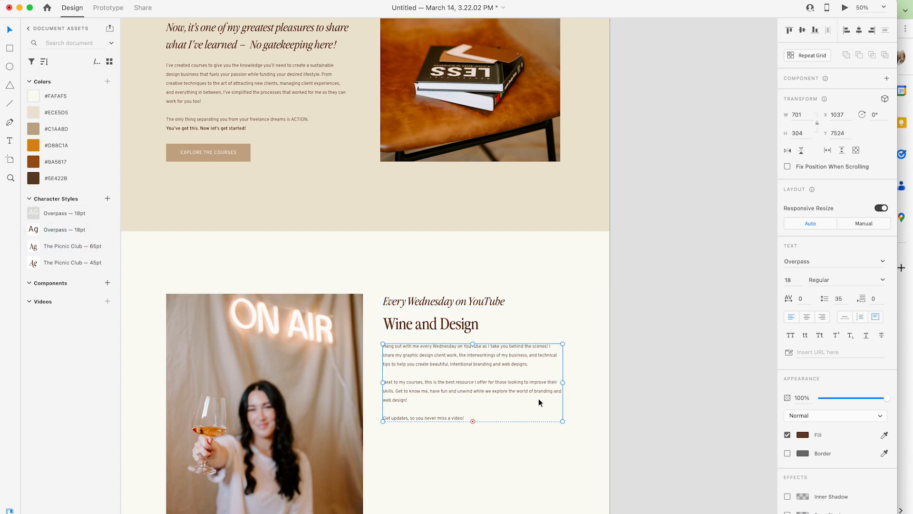
Place a copy of the Client Spotlight section's button below the Wine and Design paragraph, aligned with the text's left edge.
left_click(641, 367)
key("super+equal")
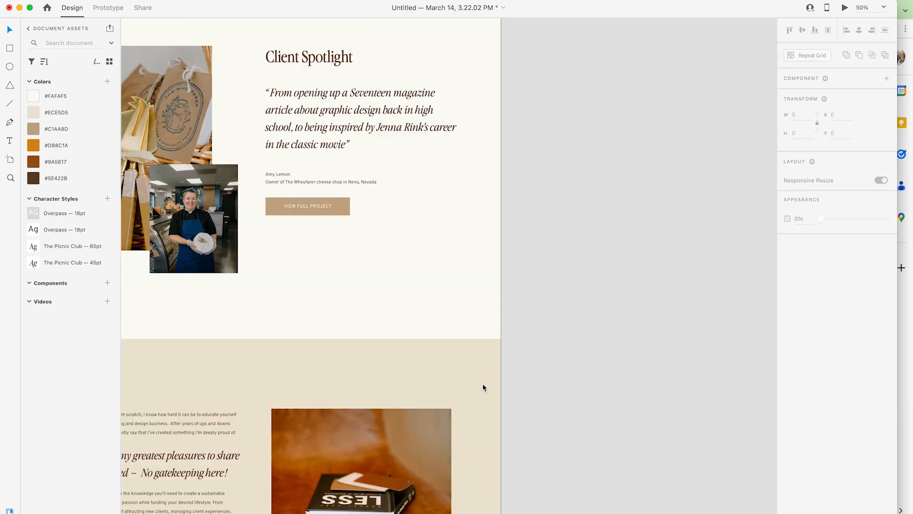
scroll(485, 285, "down", 4)
left_click_drag(615, 122, 481, 272)
left_click_drag(505, 230, 466, 443)
left_click(513, 443)
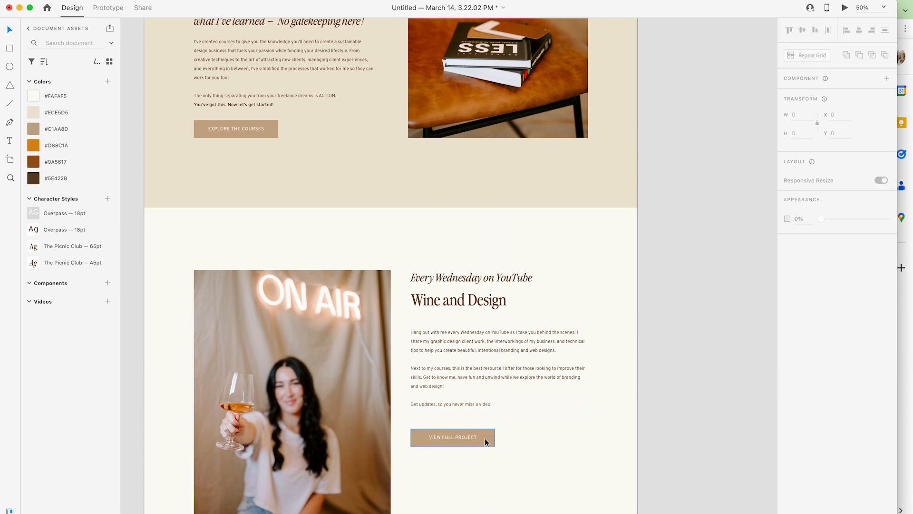
Change the copied button's label to "SUBSCRIBE NOW" and center it on the button.
scroll(480, 439, "down", 2)
double_click(464, 380)
double_click(463, 378)
type("SUBSCRIBE NOW")
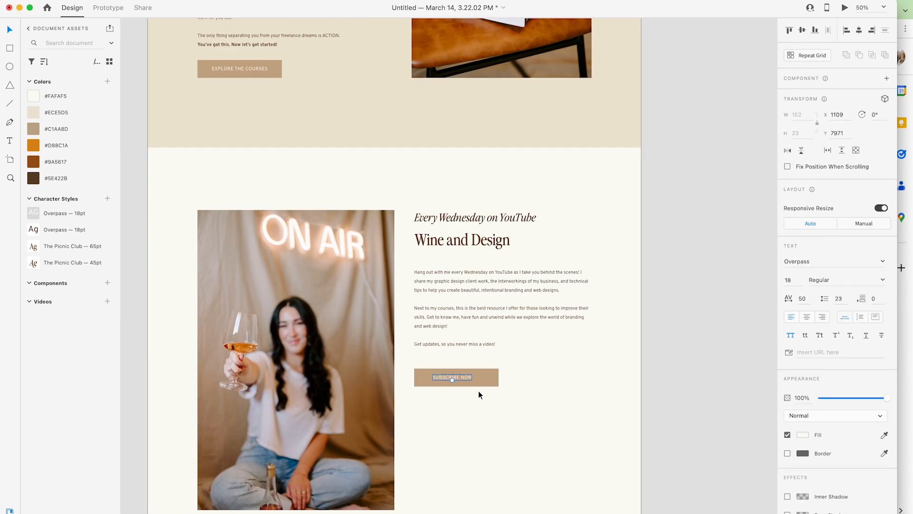
key("Escape")
key("super+1")
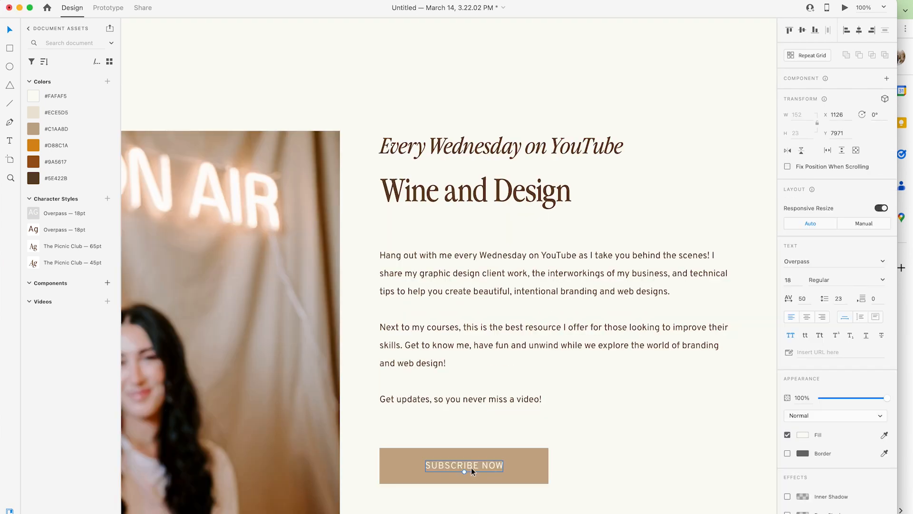
key("Escape")
Shorten the wine-glass photo from its lower edge.
key("super+minus")
left_click(301, 375)
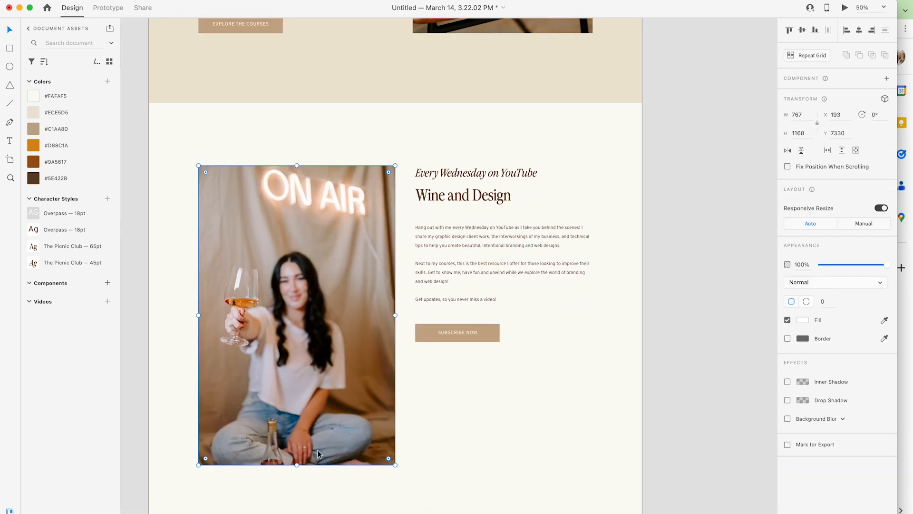
left_click(428, 378)
scroll(429, 379, "down", 1)
double_click(371, 378)
left_click_drag(371, 378, 371, 373)
left_click(410, 372)
left_click_drag(467, 375, 428, 159)
left_click(679, 157)
key("super+minus")
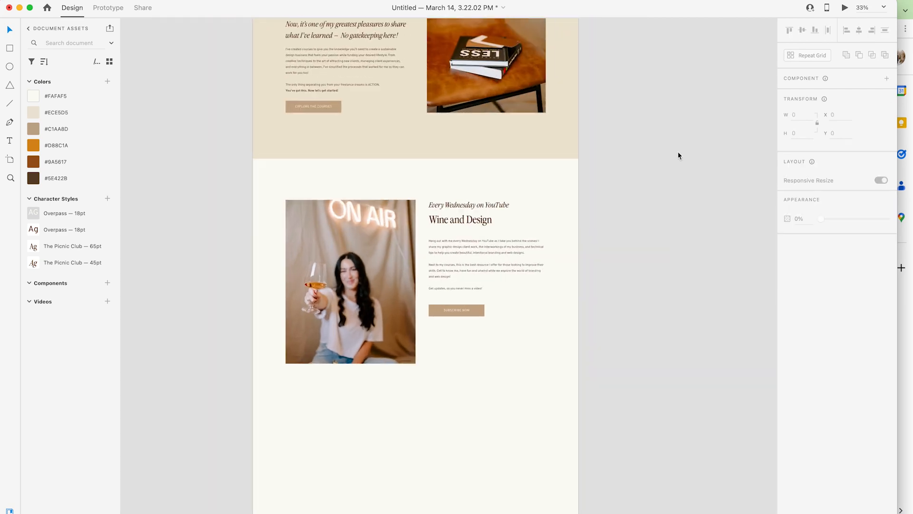
Recolor the "Explore the Courses" button with the saved brand color #9A5617.
scroll(342, 341, "up", 5)
left_click(298, 366)
left_click(41, 162)
left_click(179, 176)
scroll(178, 176, "up", 5)
scroll(179, 176, "down", 5)
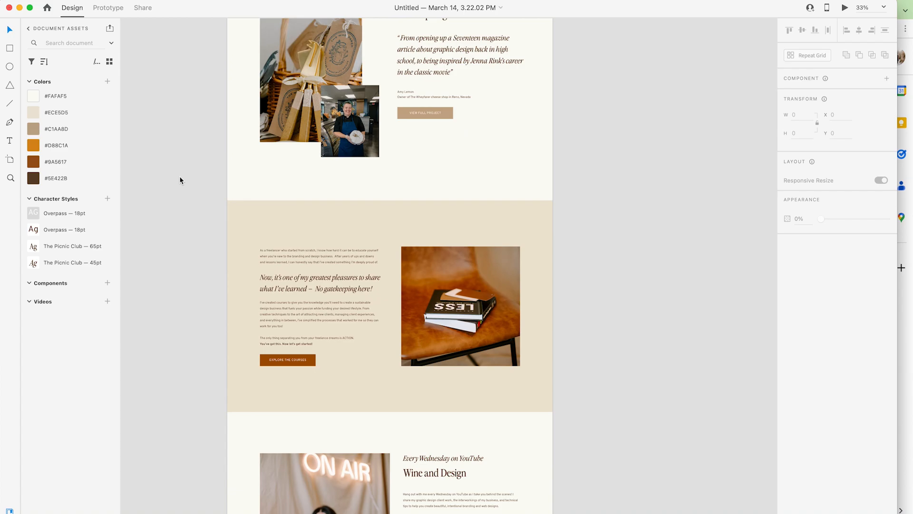
scroll(179, 176, "up", 10)
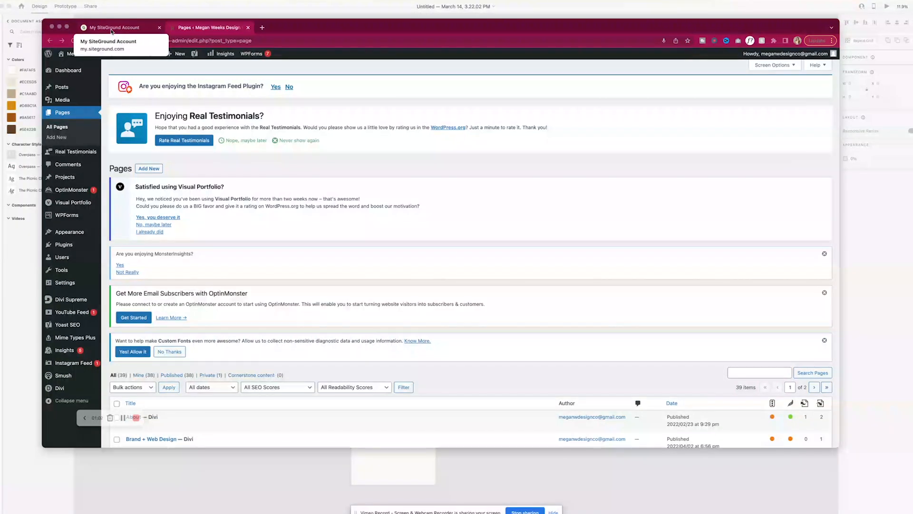
Add a new WordPress page, enlarge the browser window, and title the page "About Test".
scroll(114, 131, "down", 1)
scroll(191, 219, "down", 1)
left_click(154, 168)
left_click(150, 168)
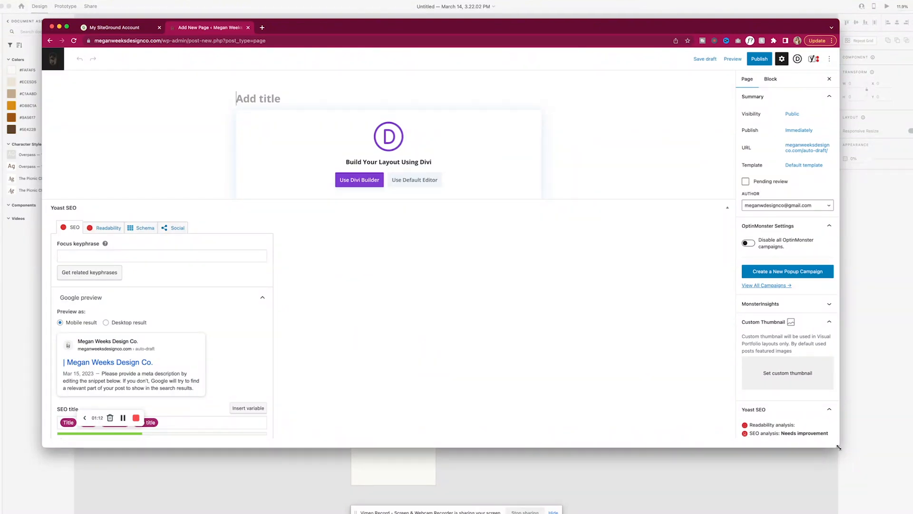
left_click_drag(838, 446, 893, 486)
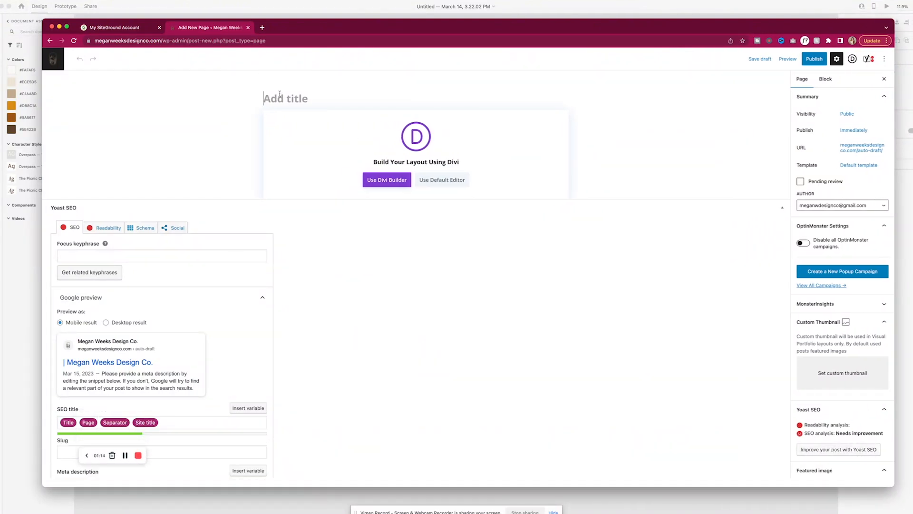
type("About Test")
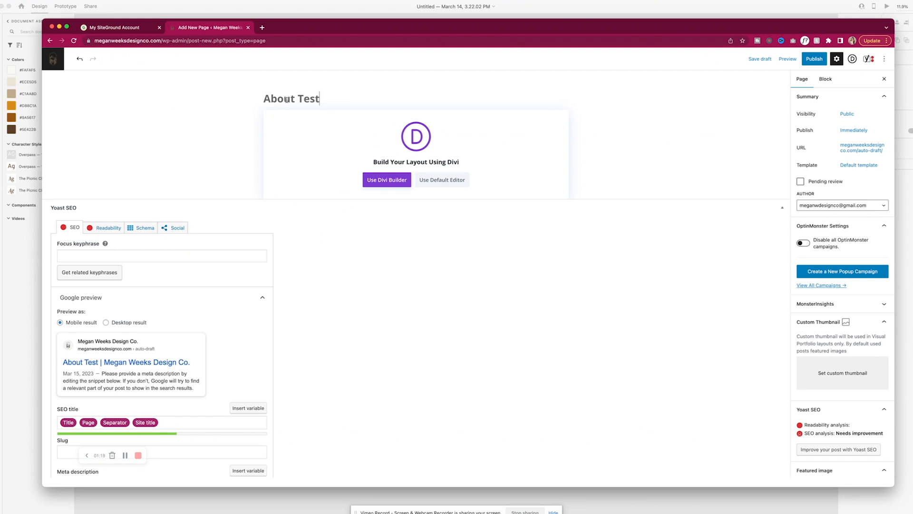
Check the About Test page's permalink and start building the page from scratch with Divi Builder.
left_click_drag(263, 99, 322, 101)
left_click(322, 101)
left_click(862, 147)
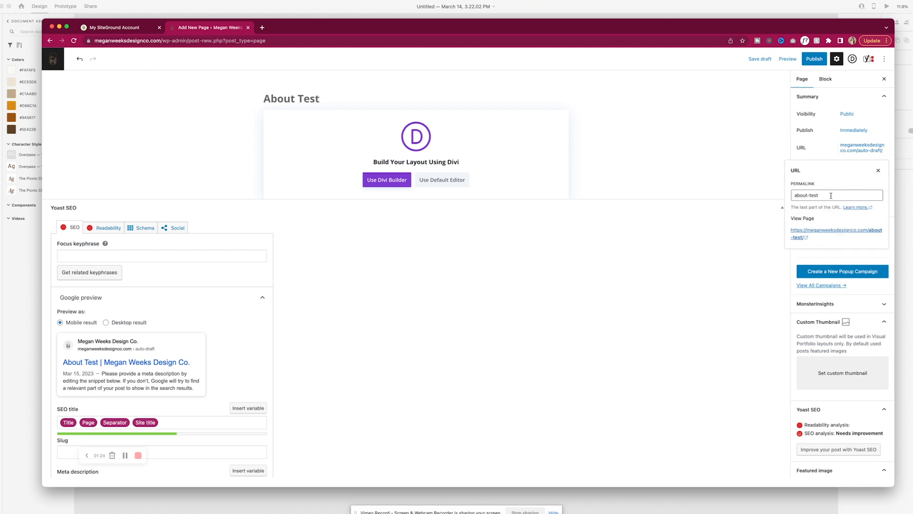
left_click(678, 200)
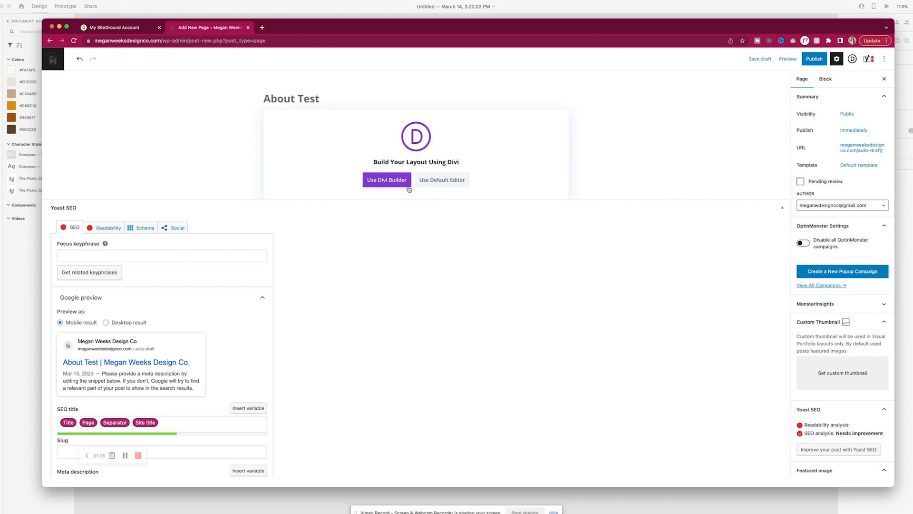
left_click(395, 179)
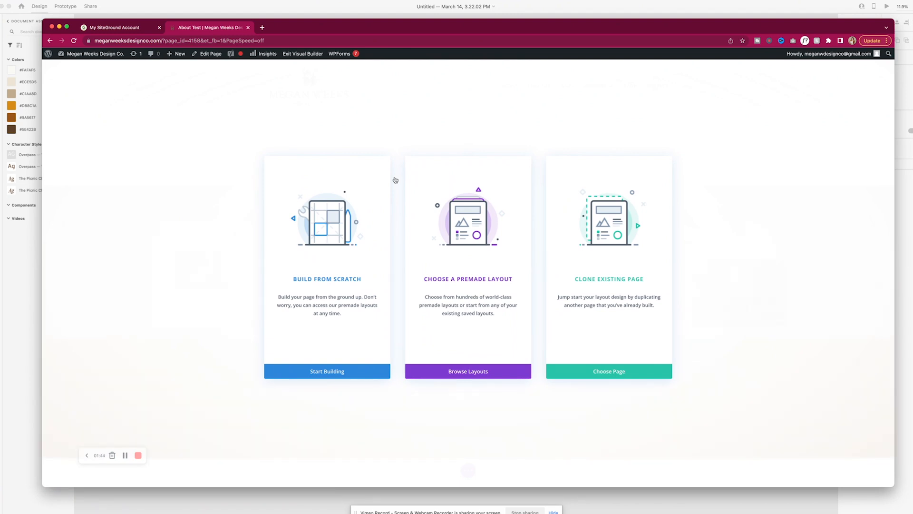
left_click(302, 302)
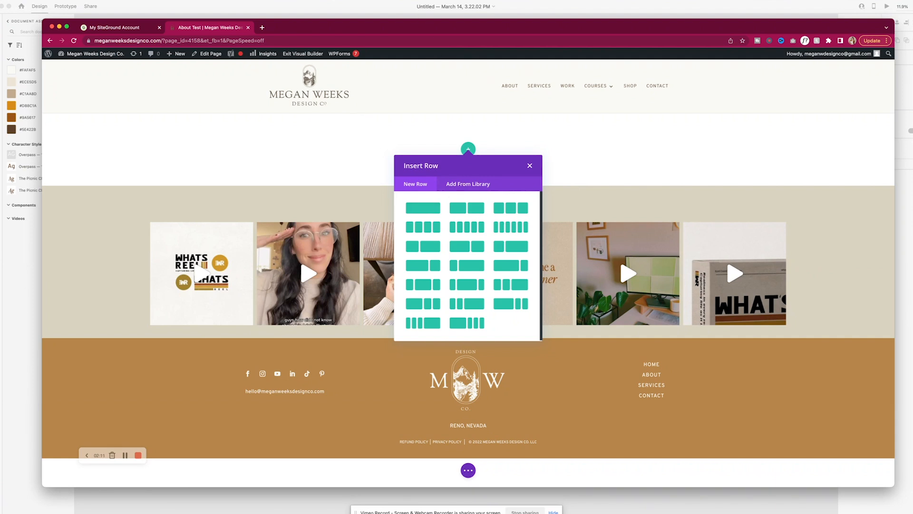
Switch back to Adobe XD and set the share link's view setting for the About page to Development.
left_click(391, 10)
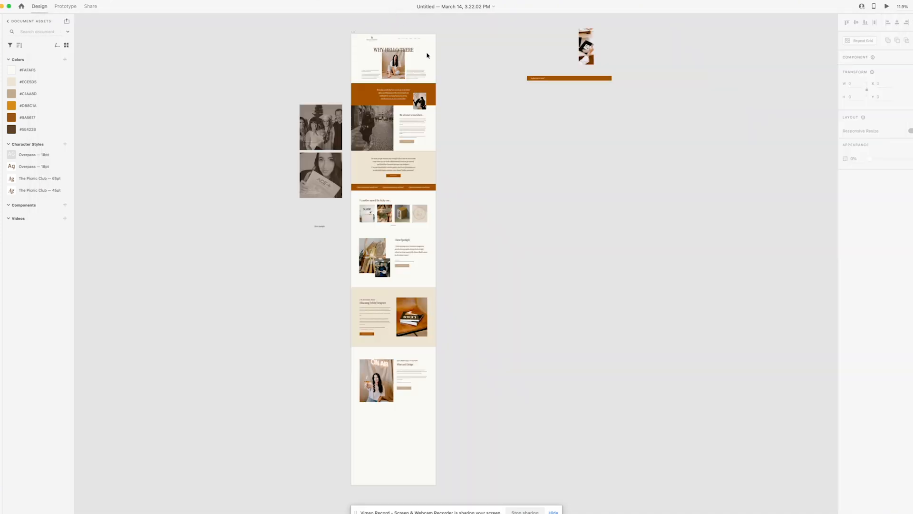
key("super+equal")
key("super+equal")
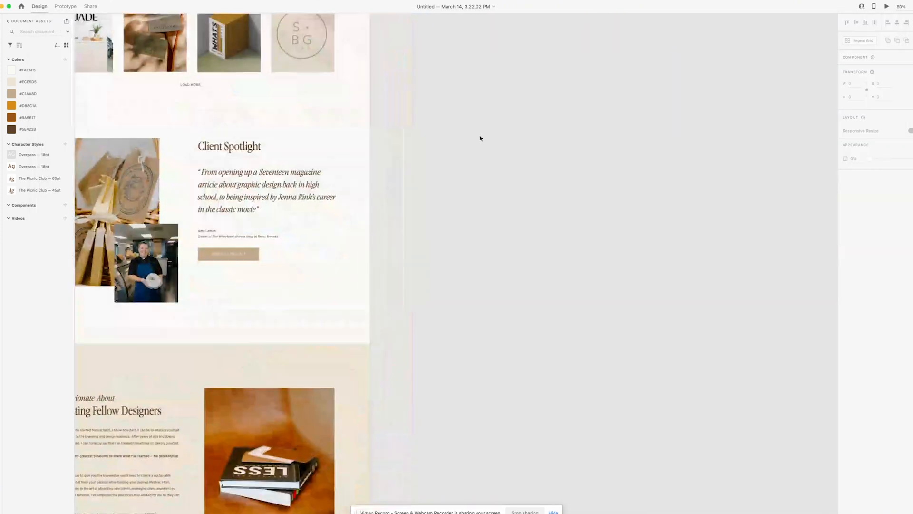
scroll(480, 138, "up", 9)
scroll(480, 138, "up", 10)
scroll(480, 139, "left", 3)
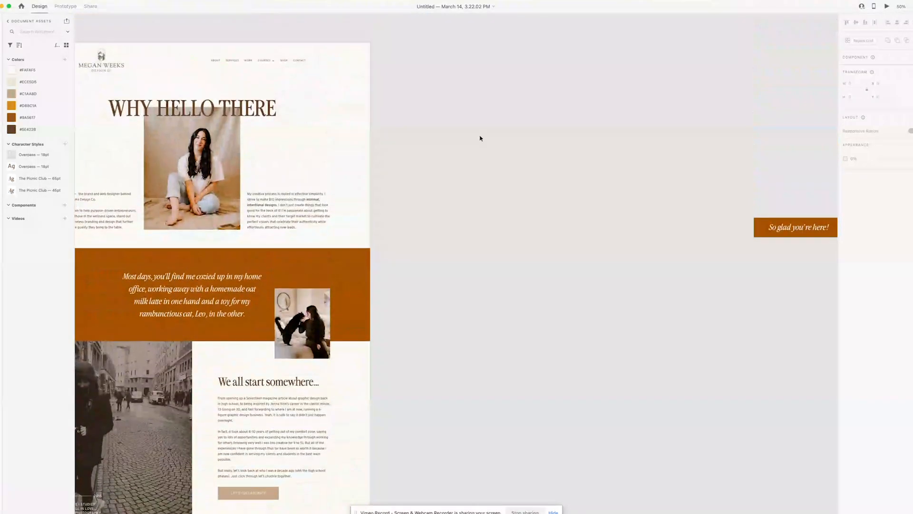
scroll(247, 189, "down", 3)
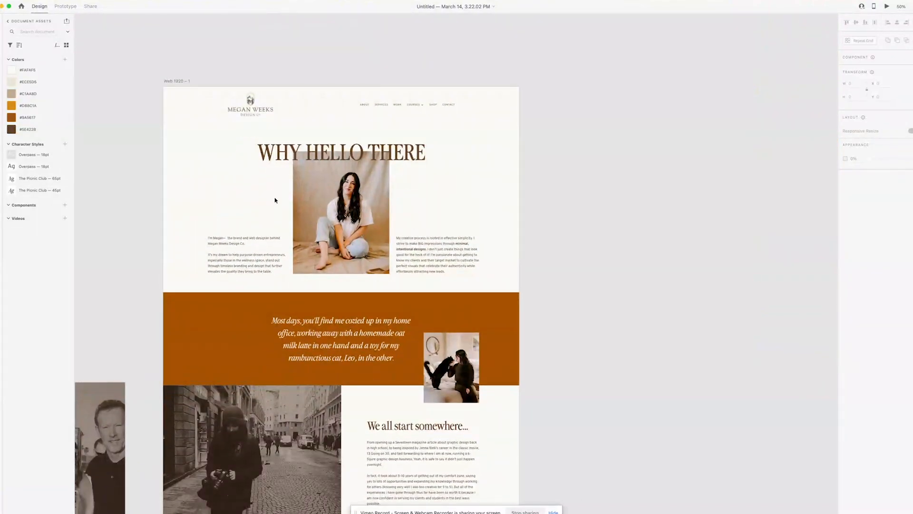
left_click(92, 6)
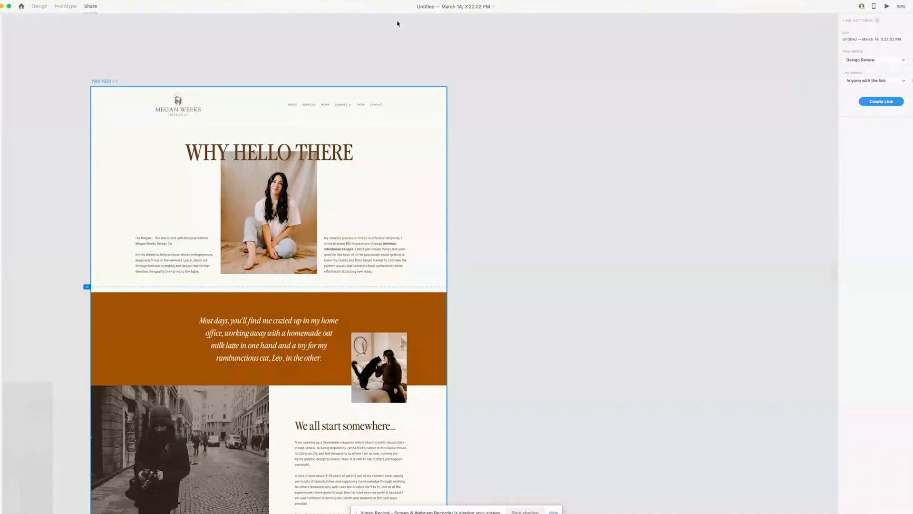
left_click(855, 59)
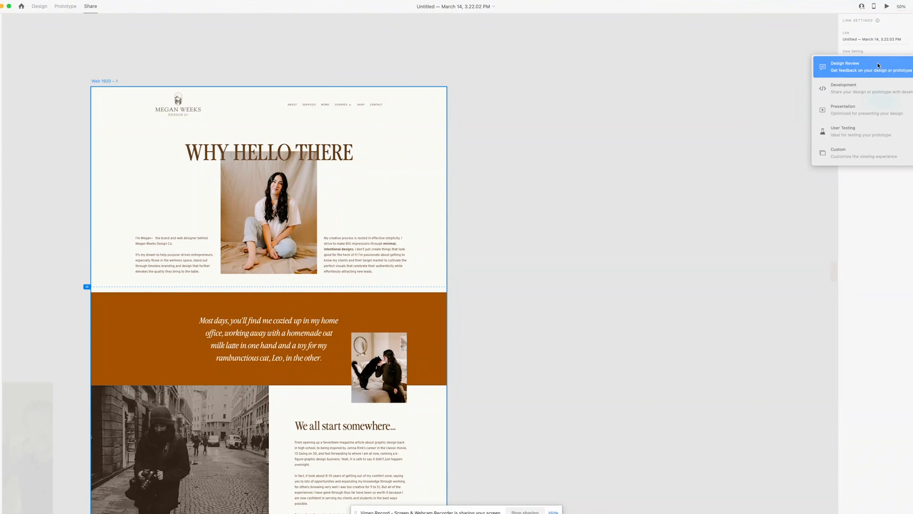
left_click(845, 95)
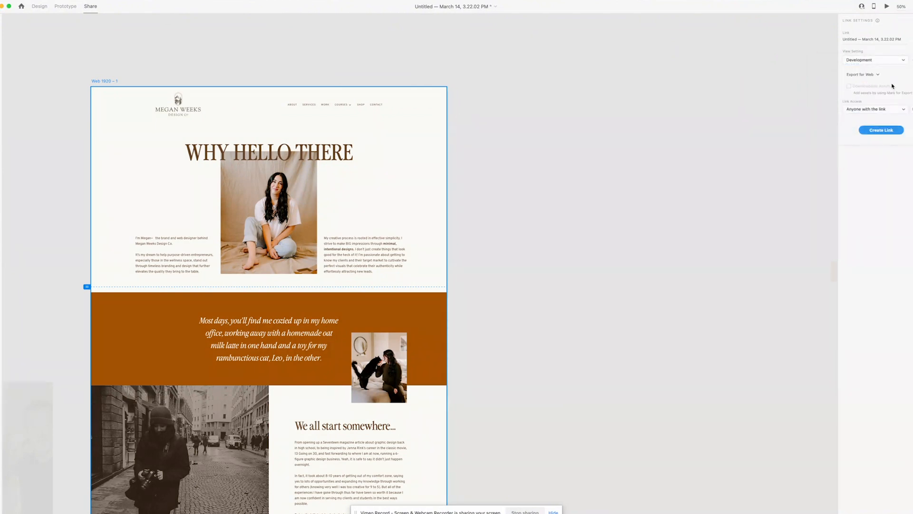
left_click(39, 6)
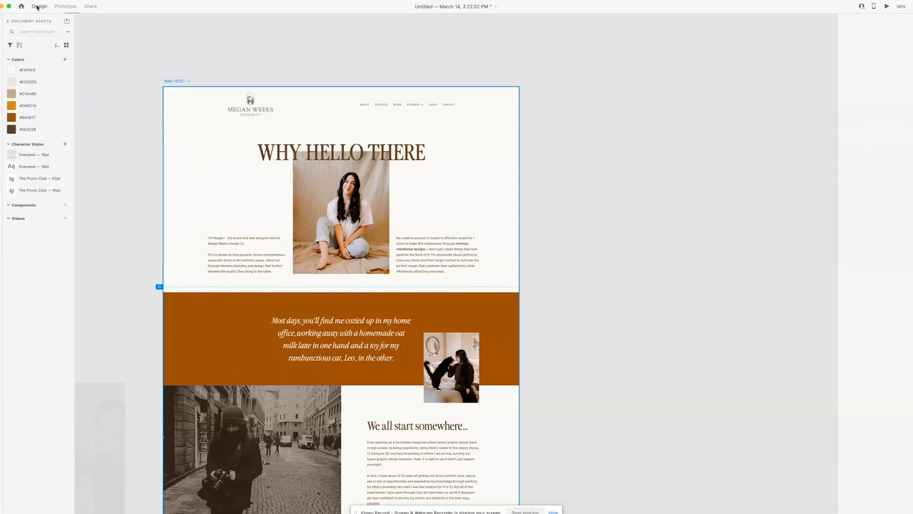
left_click(332, 191)
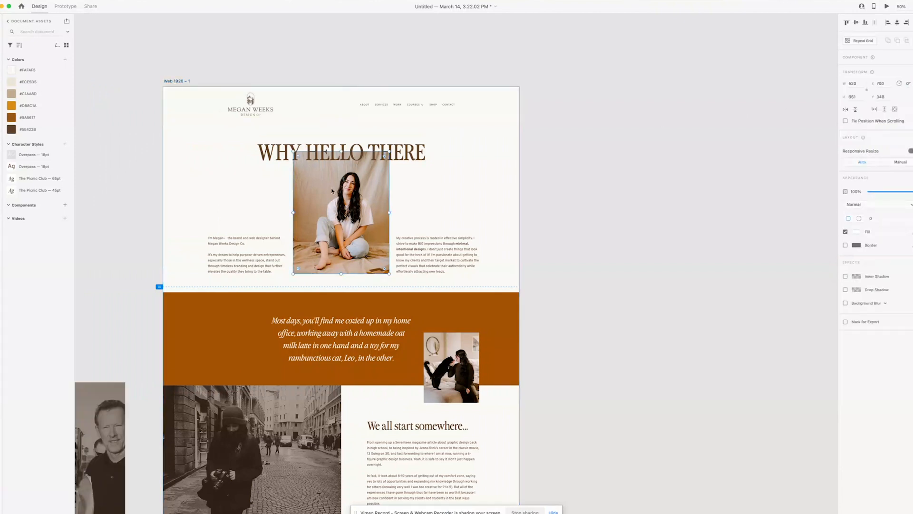
right_click(379, 213)
left_click(565, 276)
left_click(90, 6)
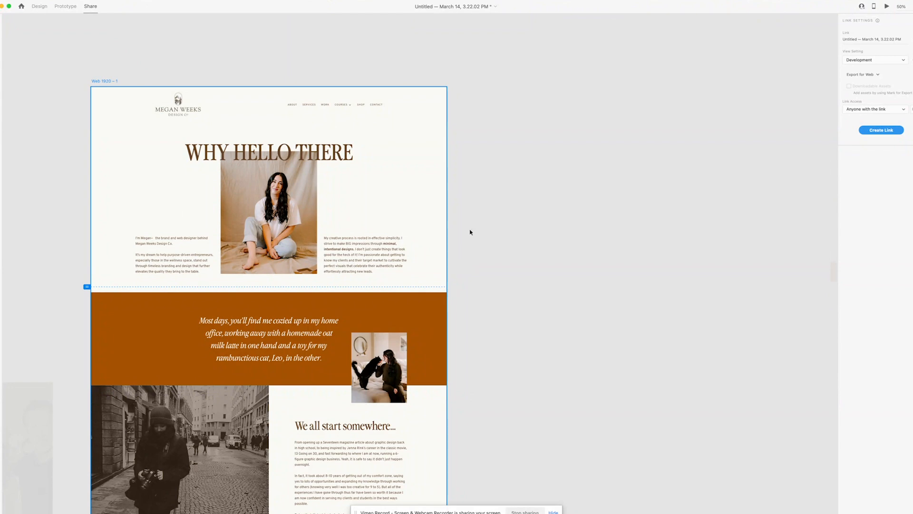
Return to Design mode, select everything on the canvas, and mark all selected elements for export.
left_click(37, 5)
scroll(282, 96, "down", 3)
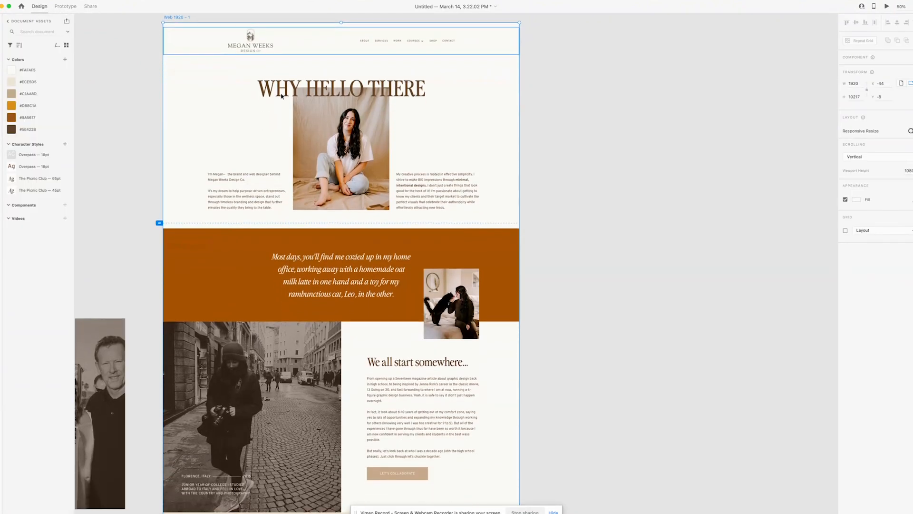
key("super+a")
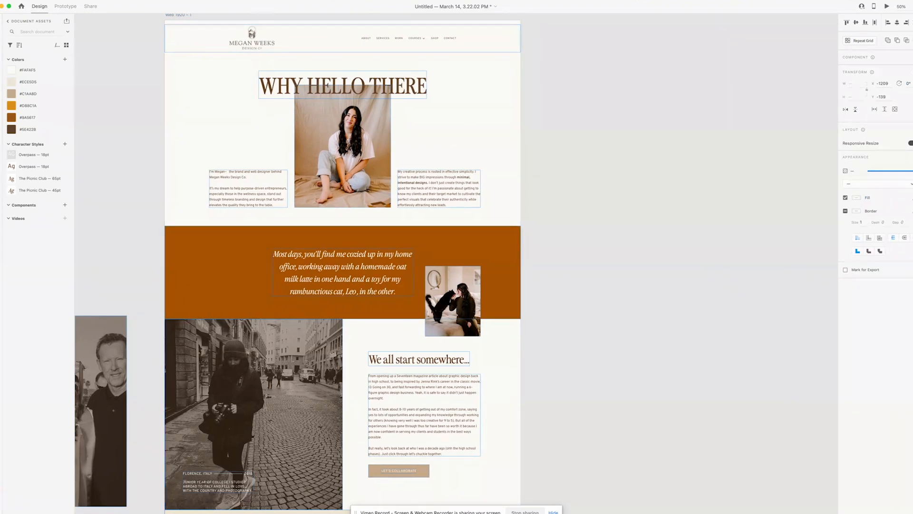
left_click(20, 0)
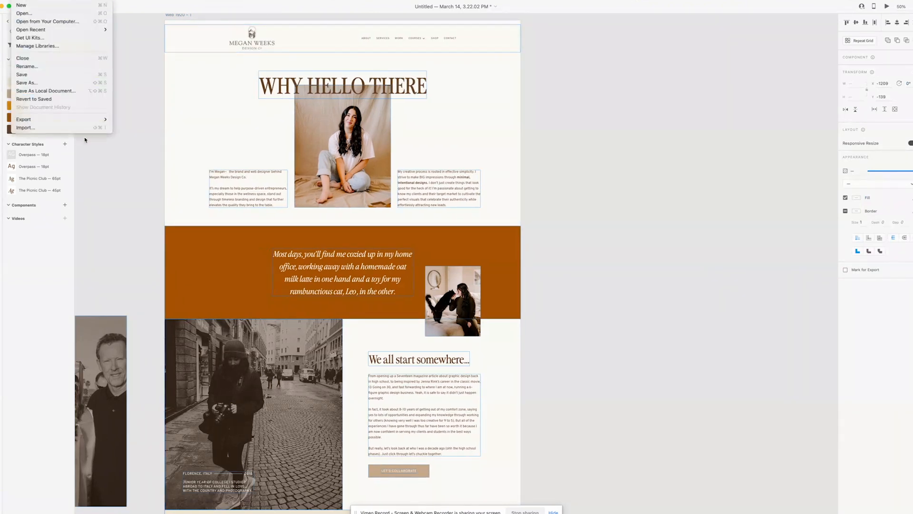
mouse_move(56, 0)
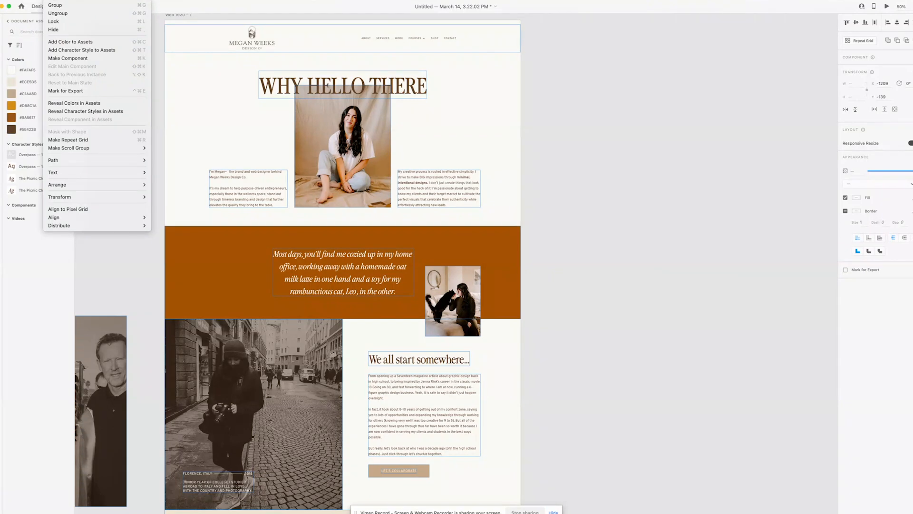
left_click(72, 91)
left_click(119, 78)
Create a Development share link with downloadable assets for anyone with the link, and copy its URL.
left_click(90, 7)
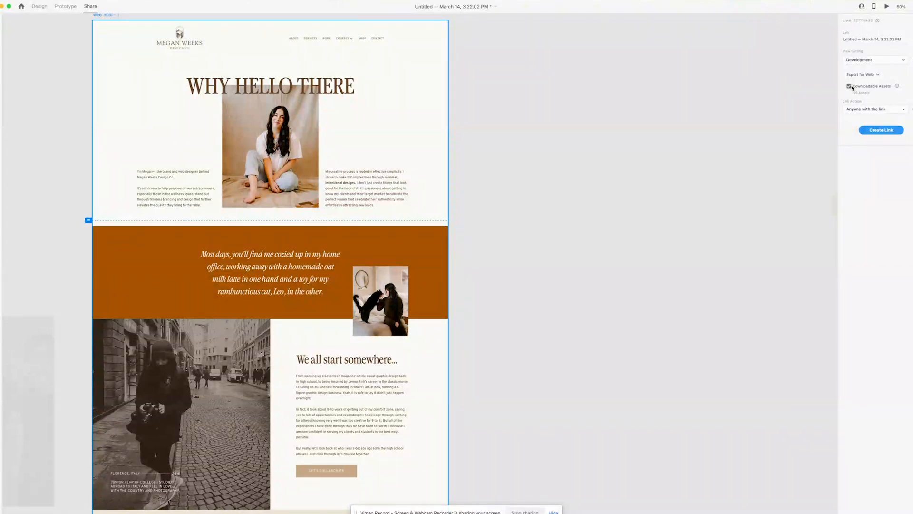
left_click(881, 130)
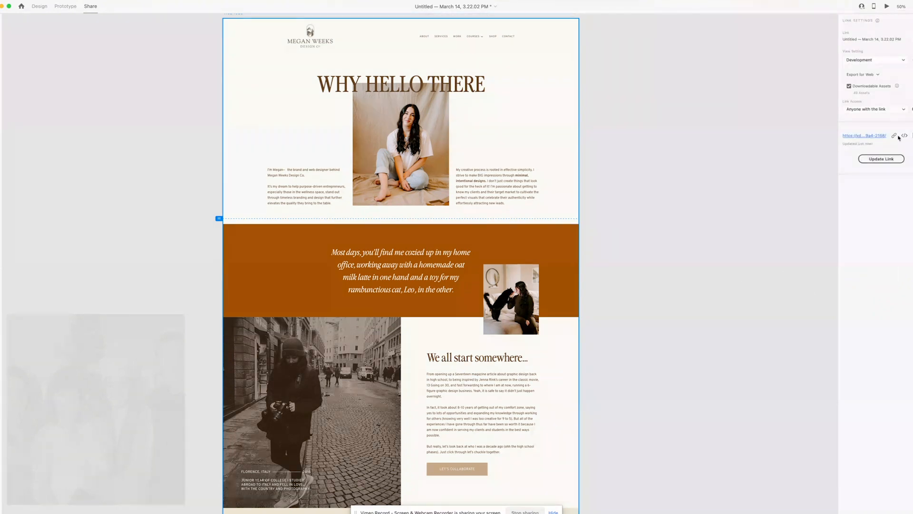
left_click(894, 136)
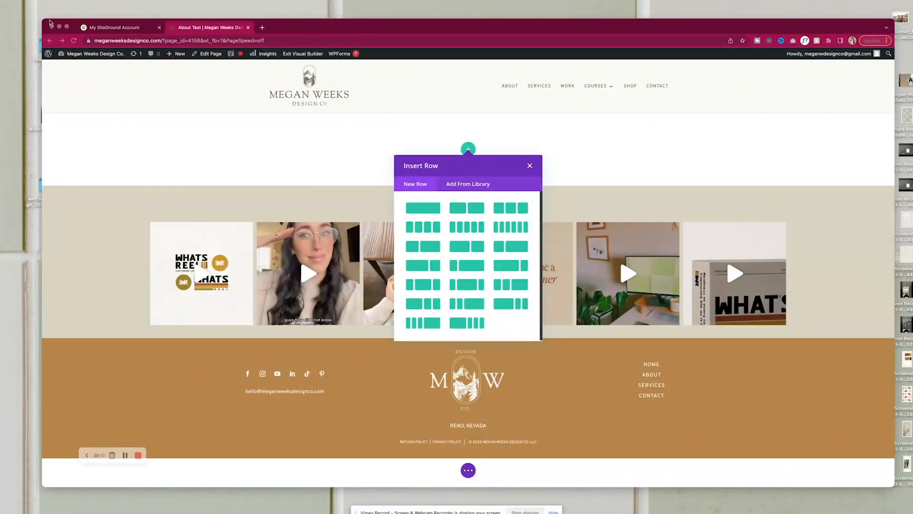
Switch to the Chrome browser, enlarge its window, and open the copied Adobe XD link in a new tab.
left_click_drag(43, 19, 0, 1)
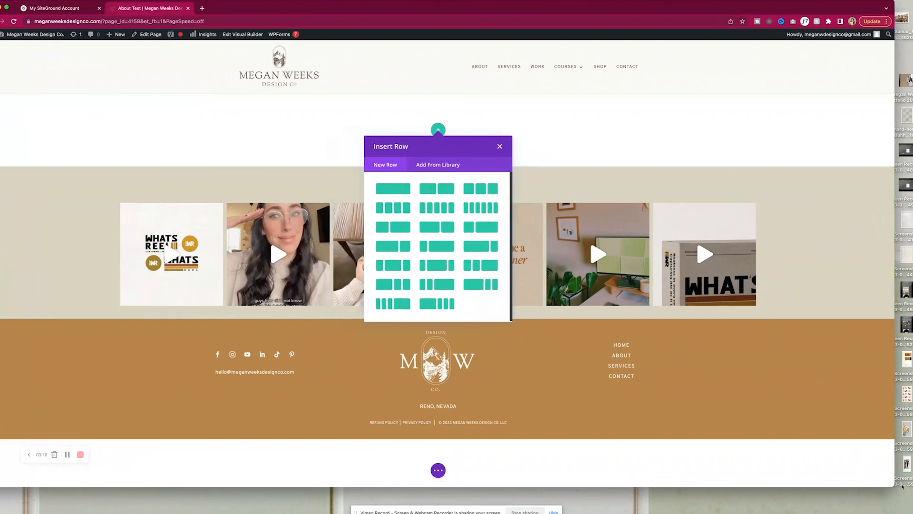
left_click_drag(894, 486, 912, 506)
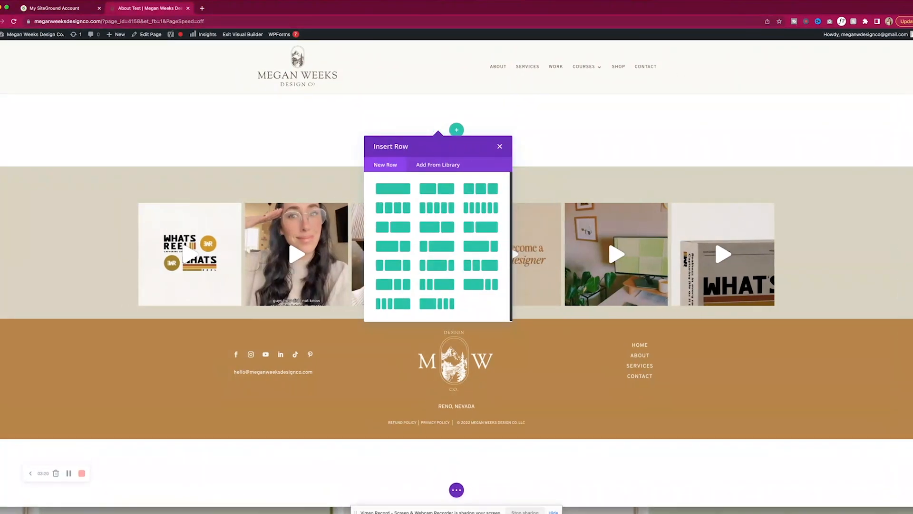
left_click(202, 8)
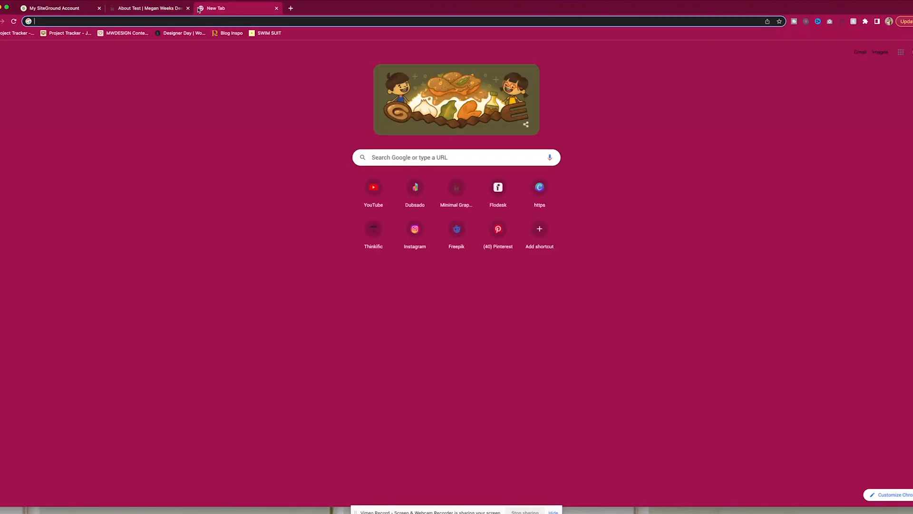
key("ctrl+v")
key("Return")
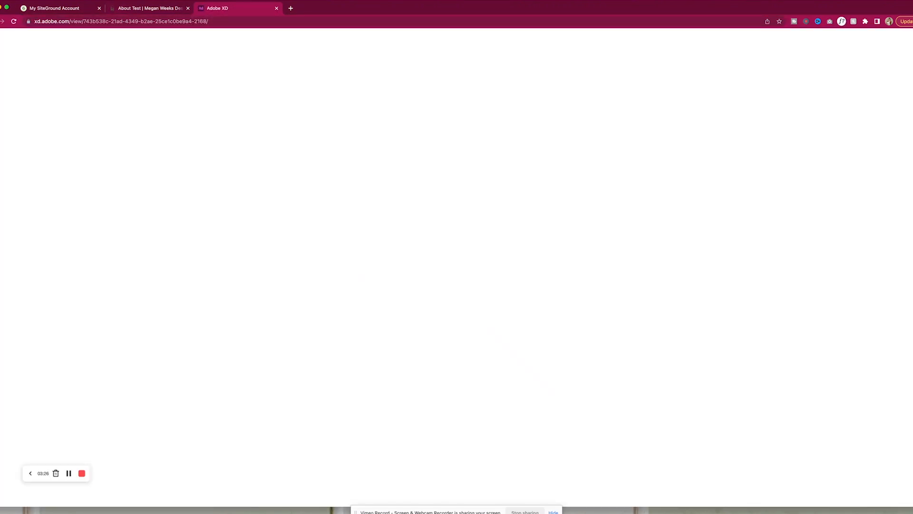
left_click_drag(412, 8, 414, 11)
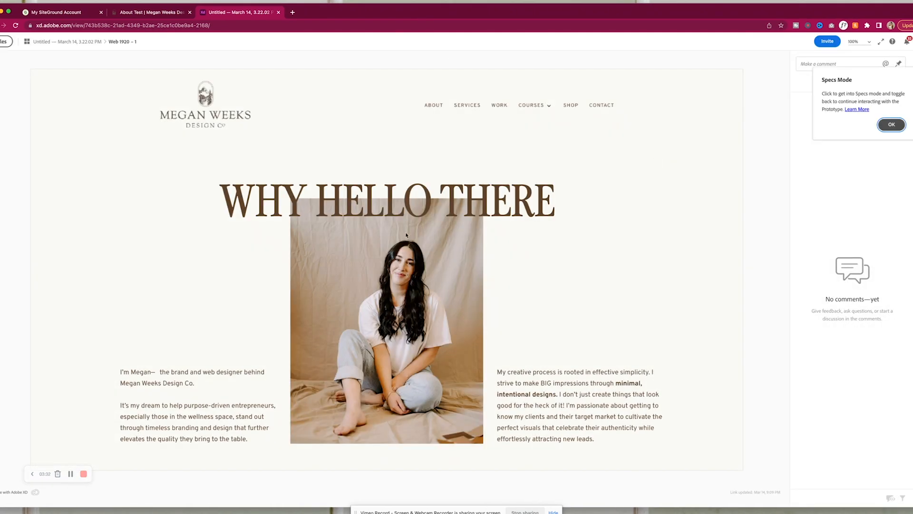
Look through the shared About page prototype from the hero to the "We all start somewhere..." section and back.
scroll(420, 225, "down", 10)
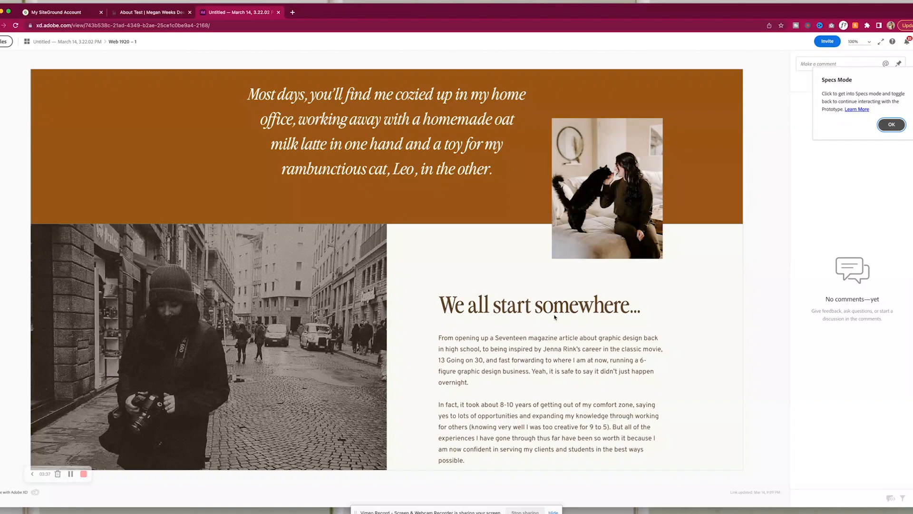
scroll(479, 317, "down", 10)
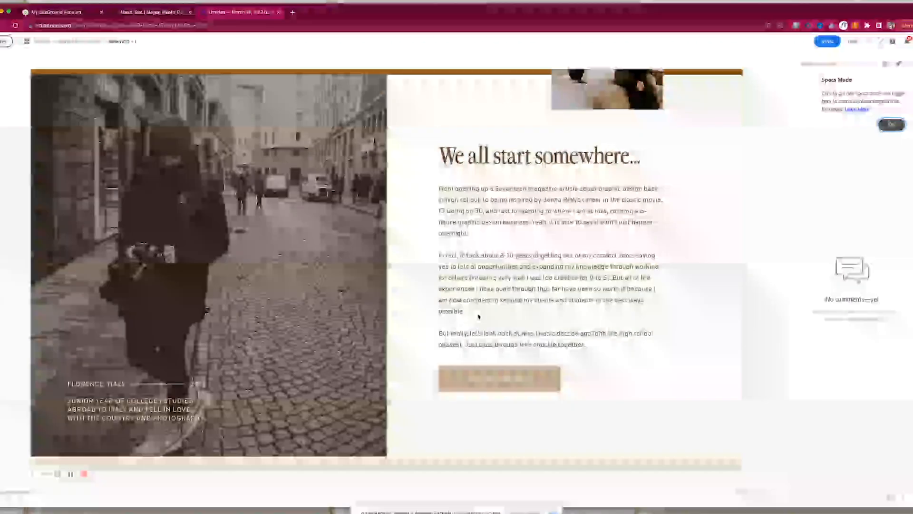
scroll(478, 317, "up", 10)
scroll(479, 316, "up", 10)
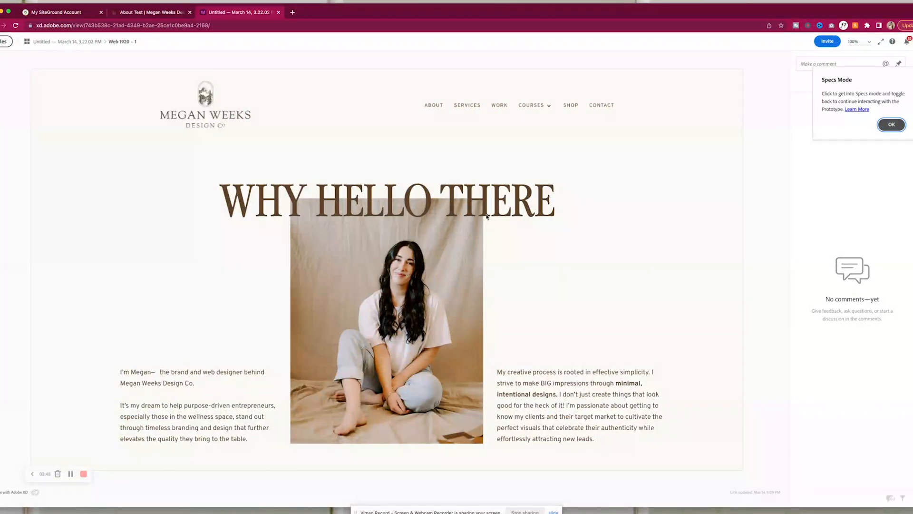
scroll(558, 247, "down", 5)
scroll(558, 246, "up", 5)
Dismiss the Specs Mode tip, enter Specs mode, and download the hero portrait from the image assets.
left_click(889, 124)
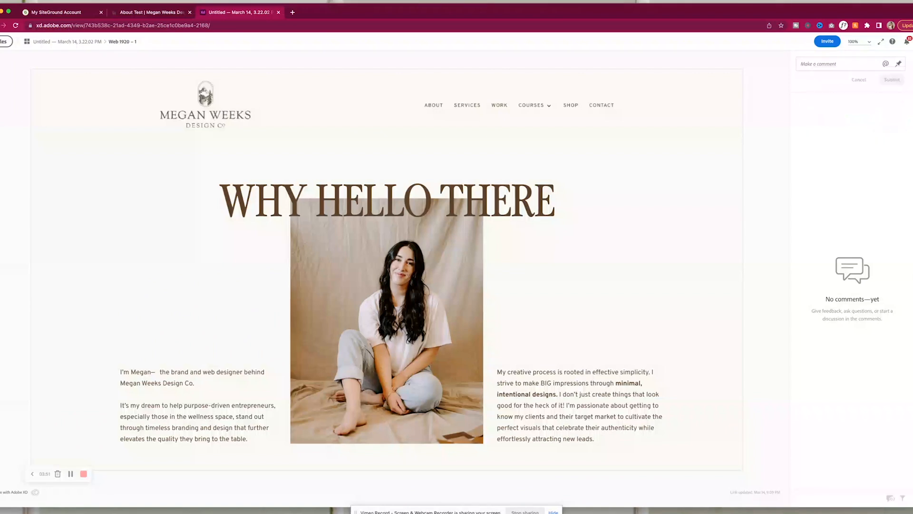
left_click_drag(912, 3, 909, 4)
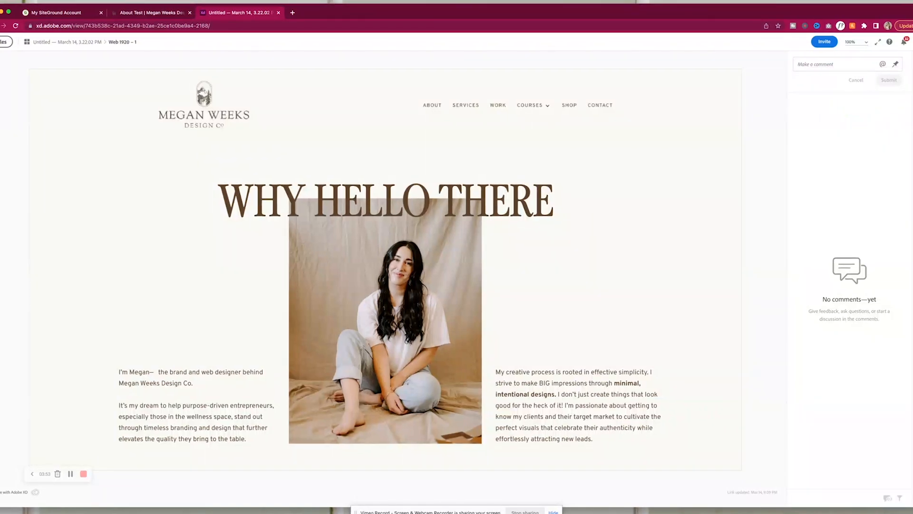
left_click(912, 86)
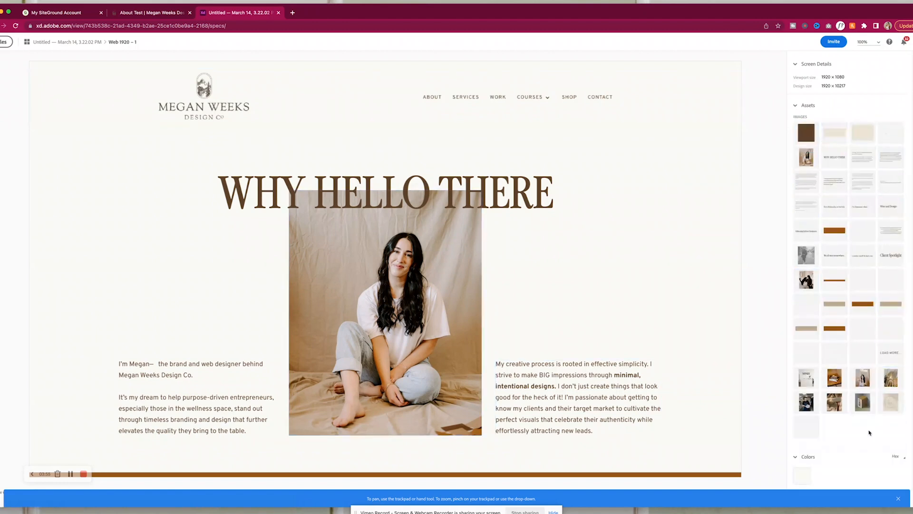
left_click(814, 162)
left_click(898, 498)
left_click(893, 499)
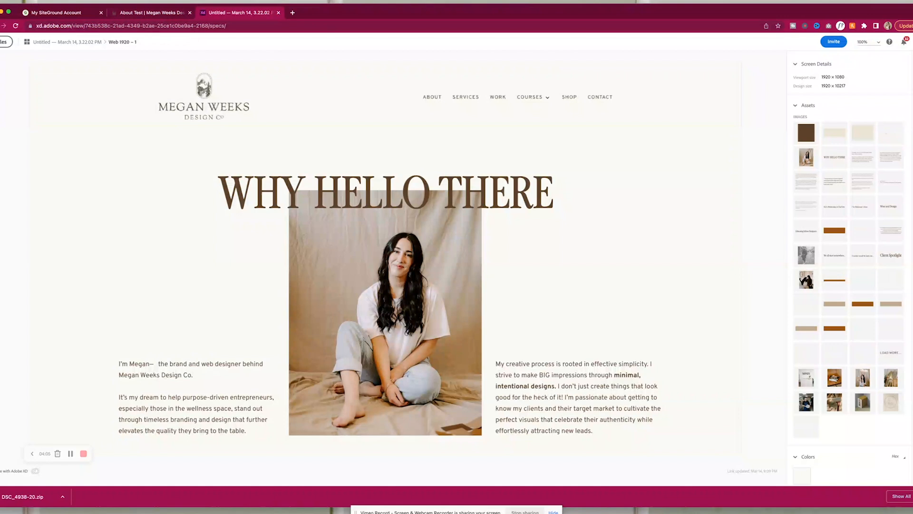
Check the design's CSS variables, return to the specs, and copy the content of the "My creative process" paragraph.
left_click(912, 104)
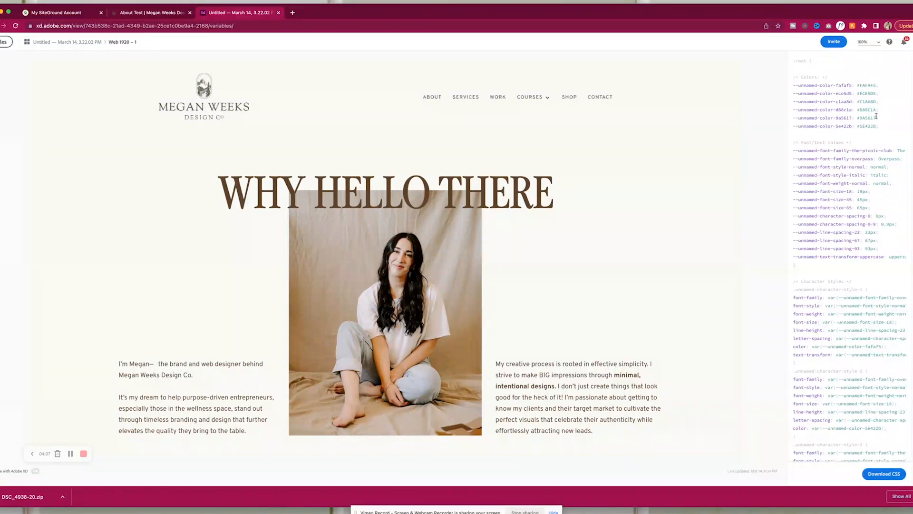
left_click(912, 84)
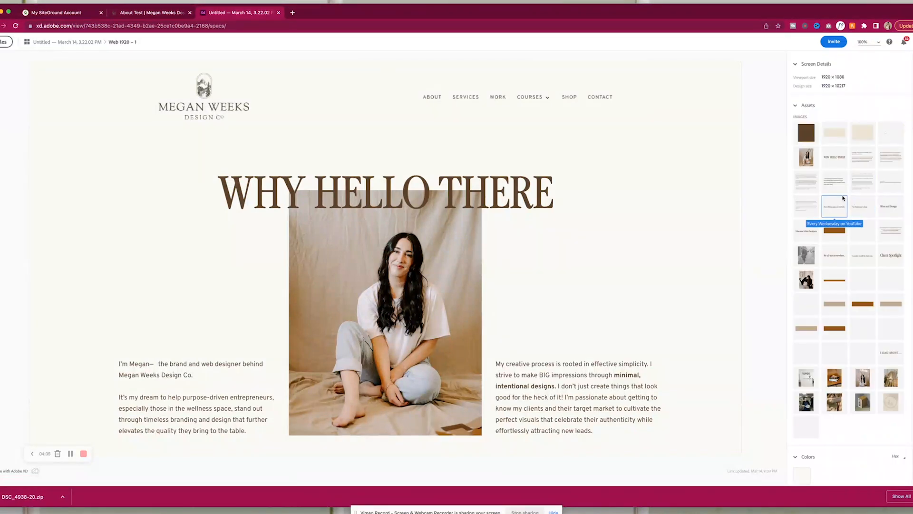
left_click(543, 404)
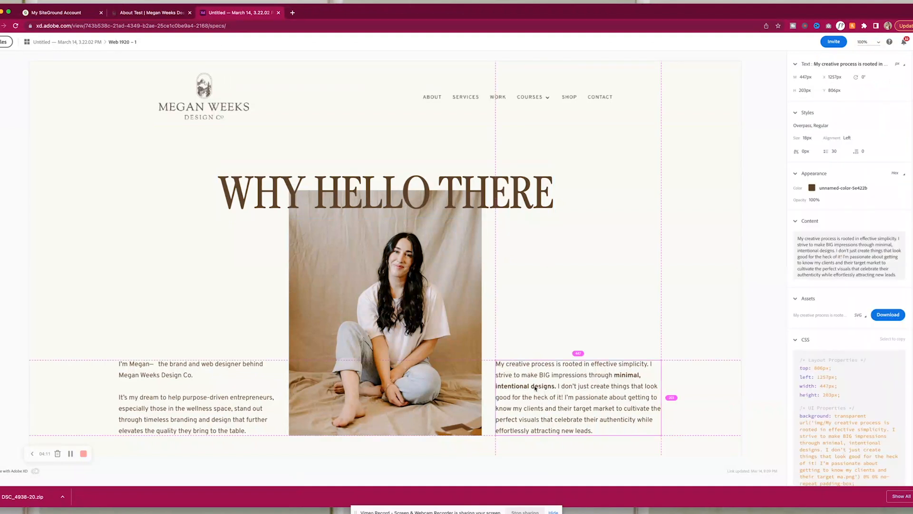
left_click(805, 240)
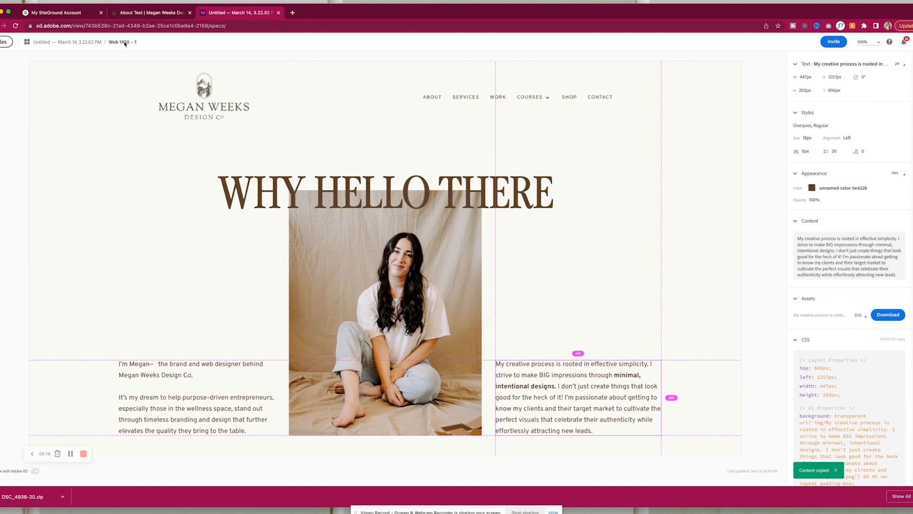
On the About Test page, insert a three-column row and change its layout to a wide middle column with narrow side columns.
left_click(134, 13)
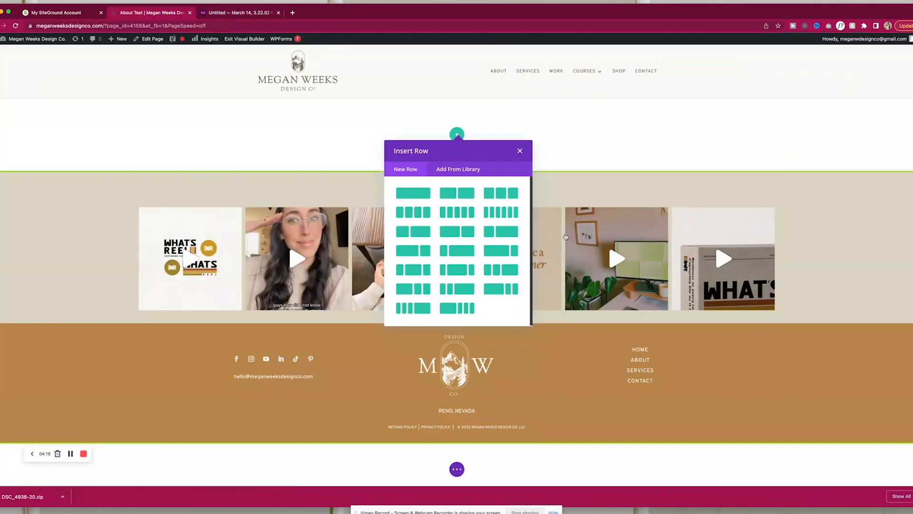
left_click(513, 200)
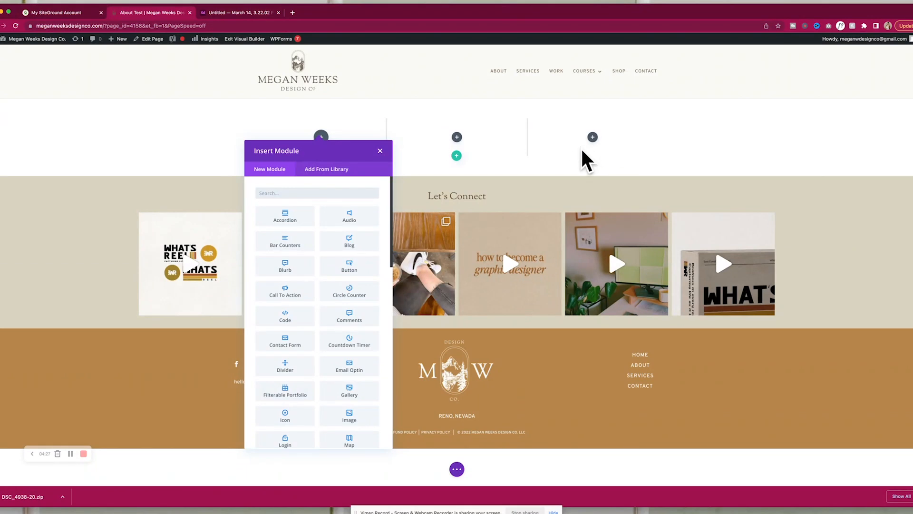
left_click(380, 152)
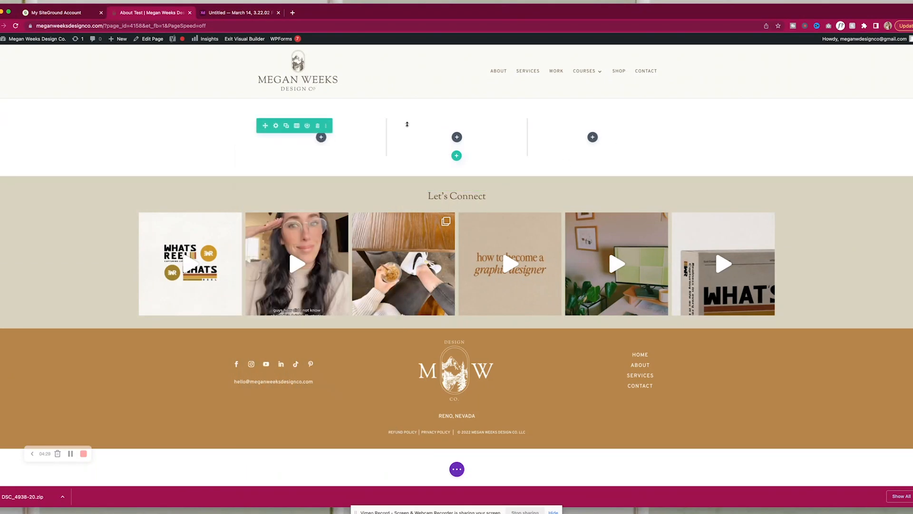
left_click(294, 127)
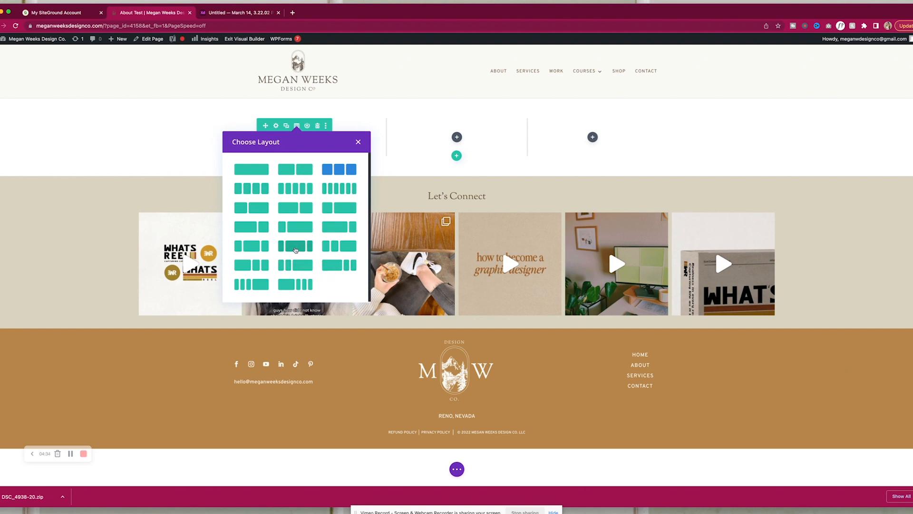
left_click(261, 246)
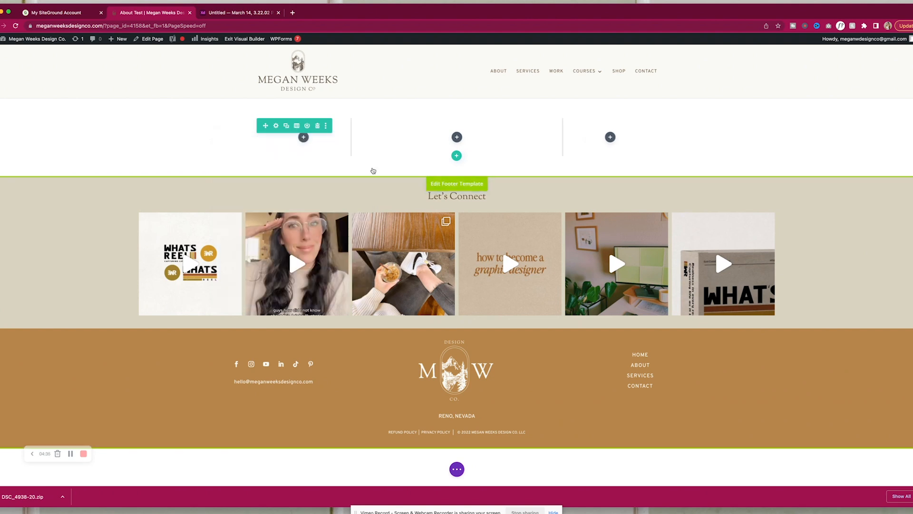
Insert an Image module in the wide middle column of the row.
left_click(457, 138)
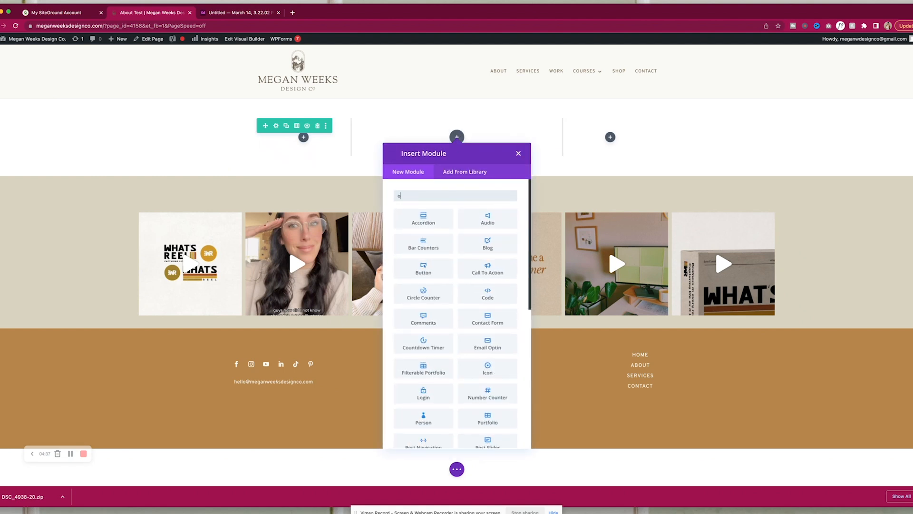
type("image")
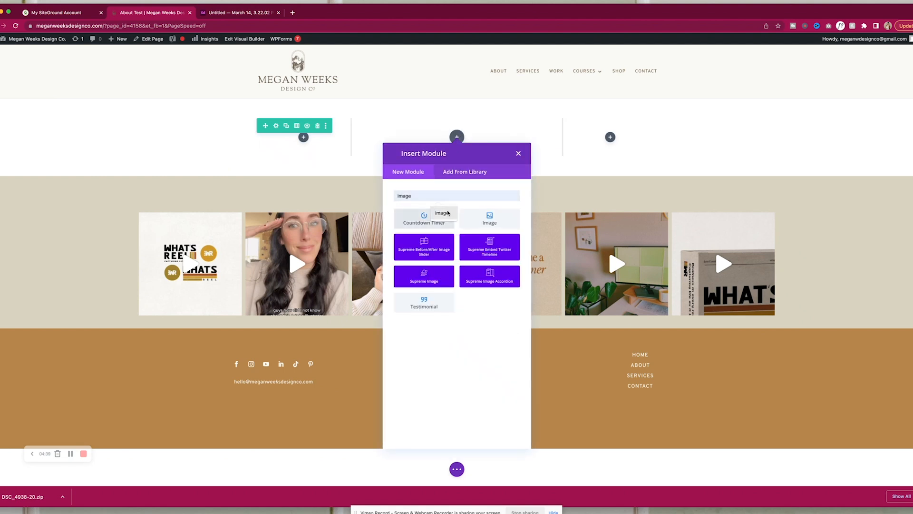
left_click(441, 216)
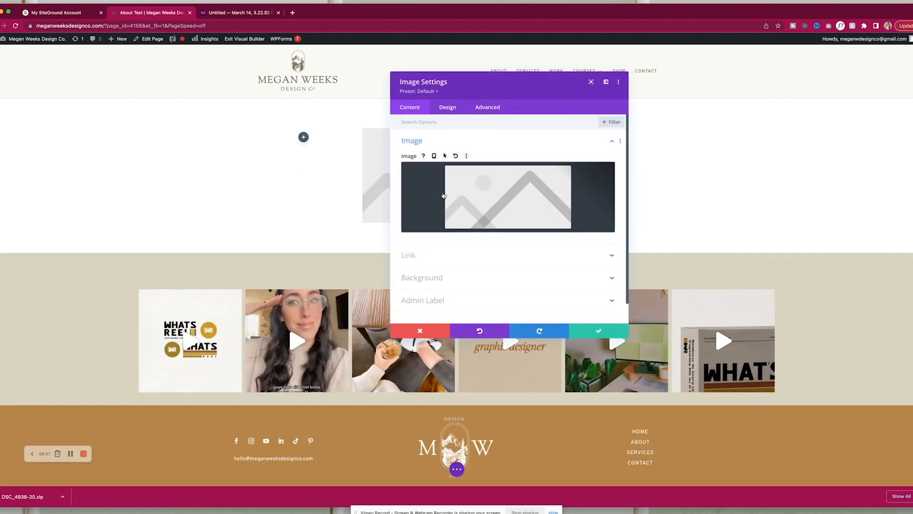
Upload the downloaded hero portrait to the media library, use it as the module's image, and save the image settings.
key("super+Tab")
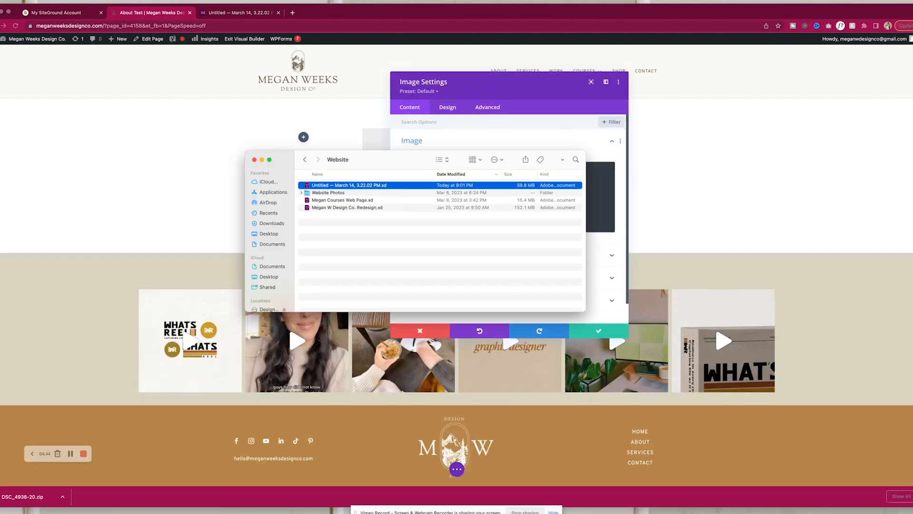
left_click_drag(403, 162, 0, 229)
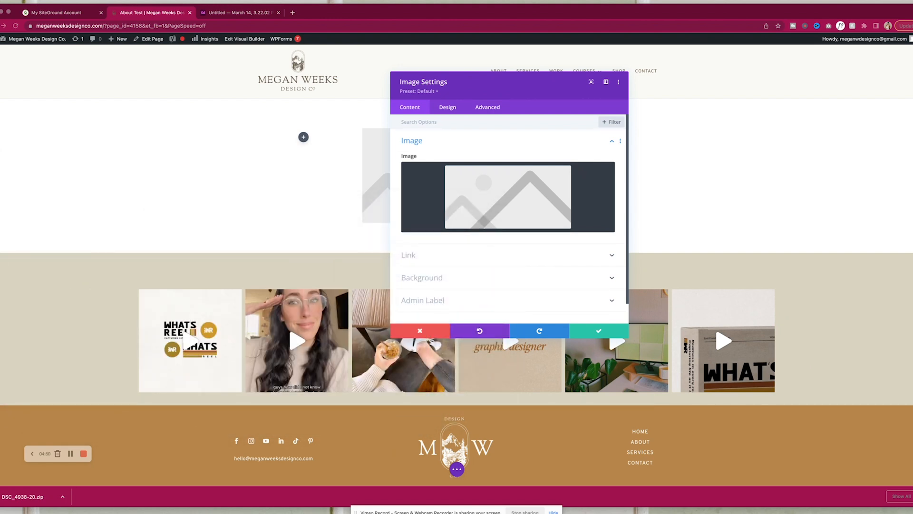
left_click_drag(0, 247, 0, 276)
left_click_drag(0, 233, 276, 316)
left_click_drag(206, 335, 0, 292)
left_click(466, 207)
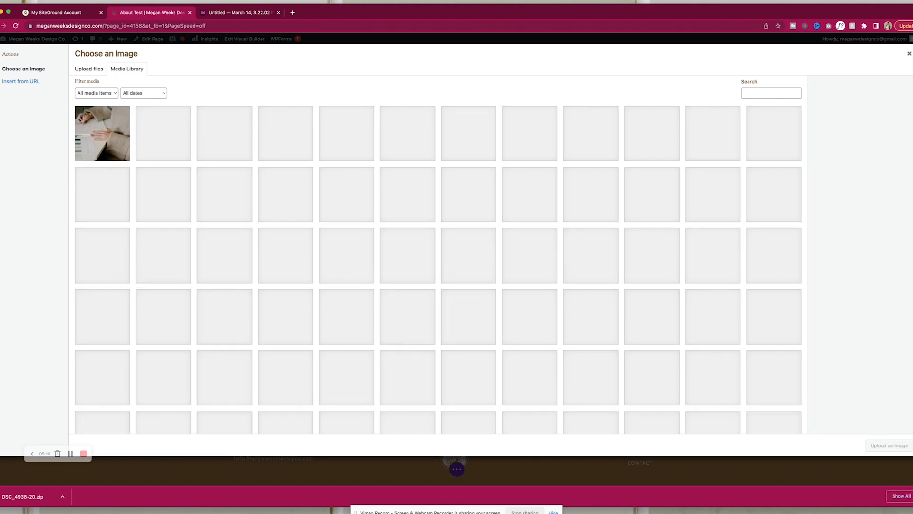
left_click_drag(1, 191, 279, 168)
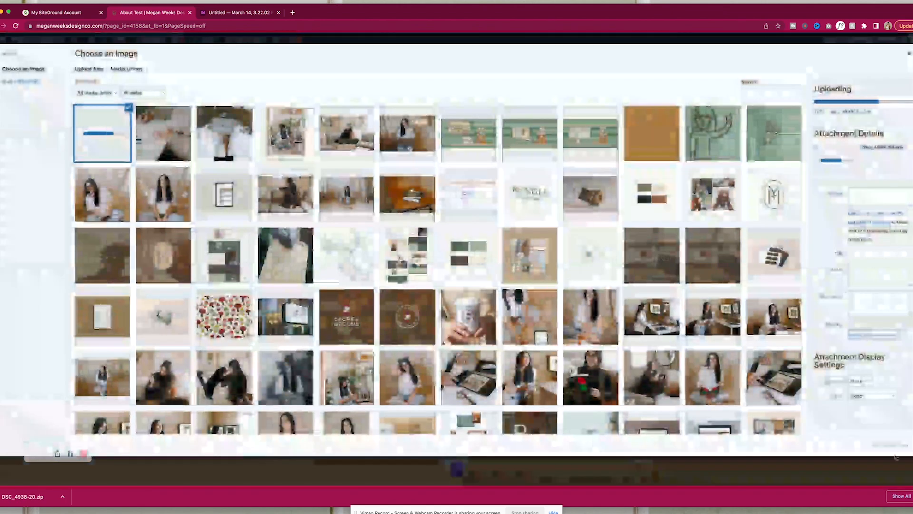
left_click(895, 447)
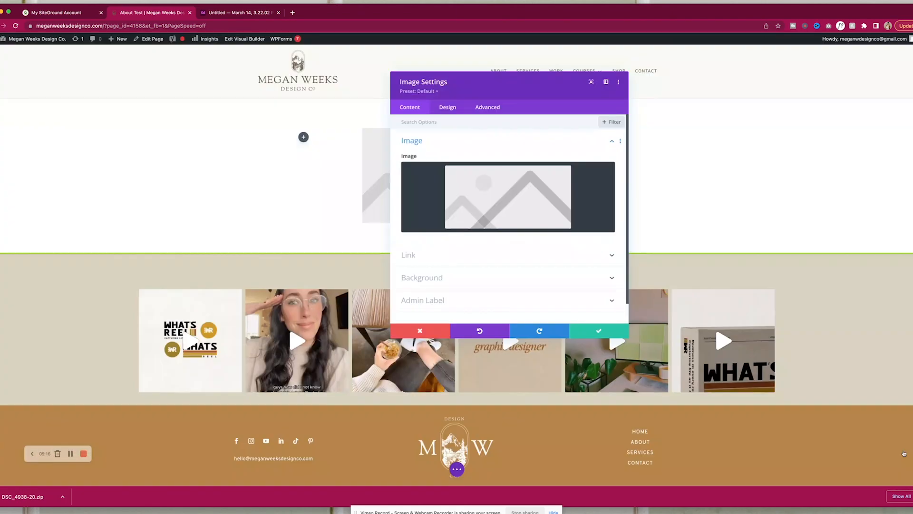
left_click(597, 330)
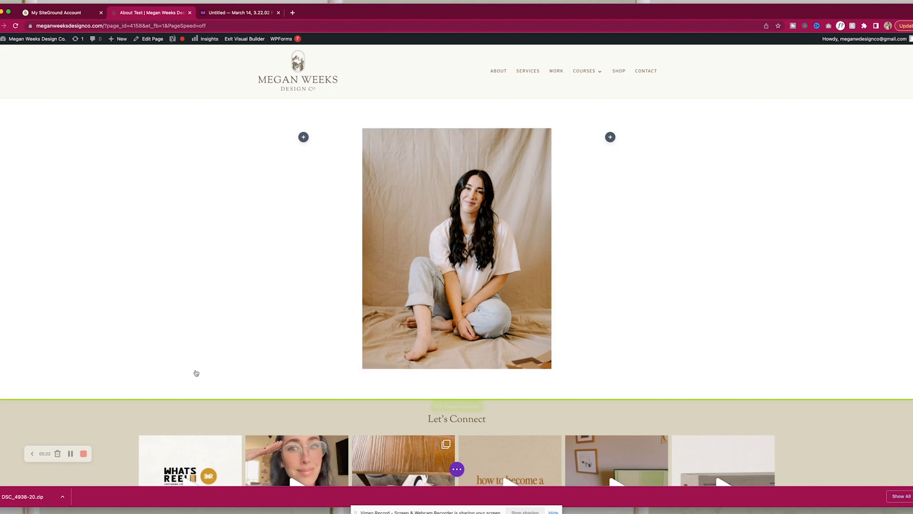
left_click(242, 11)
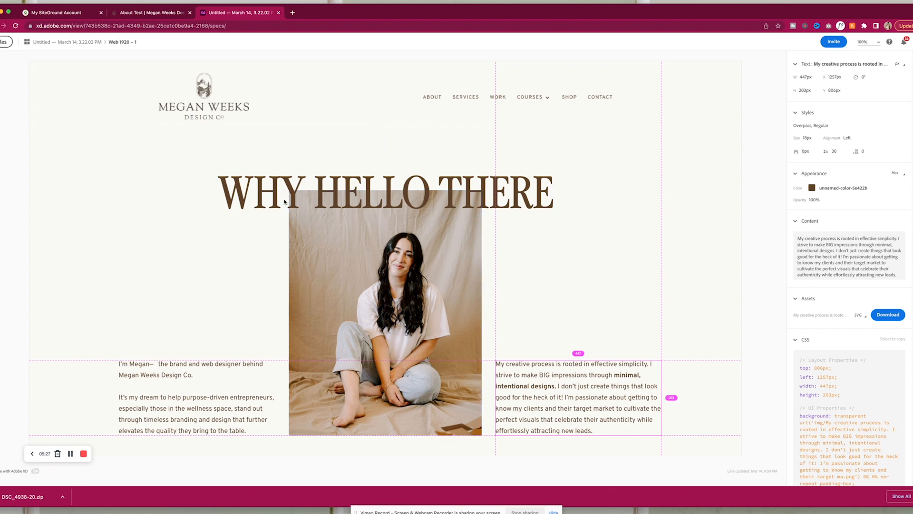
left_click(154, 12)
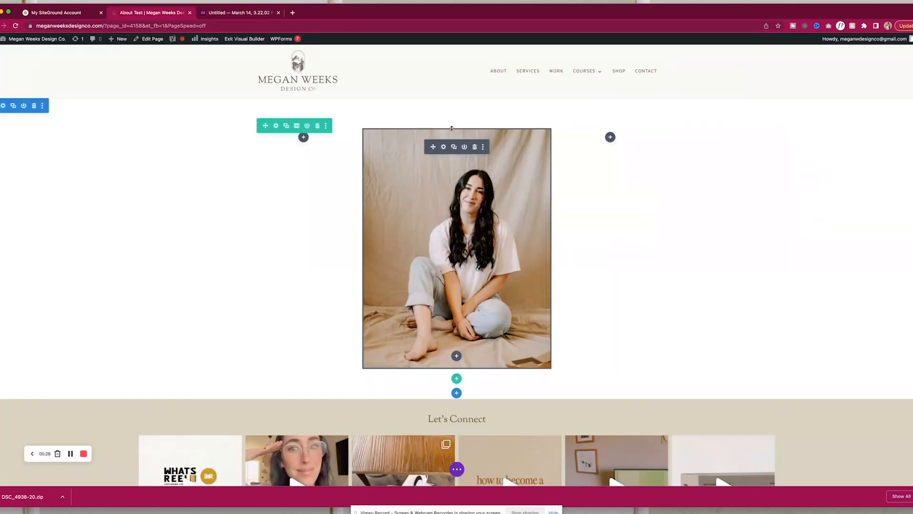
left_click(456, 356)
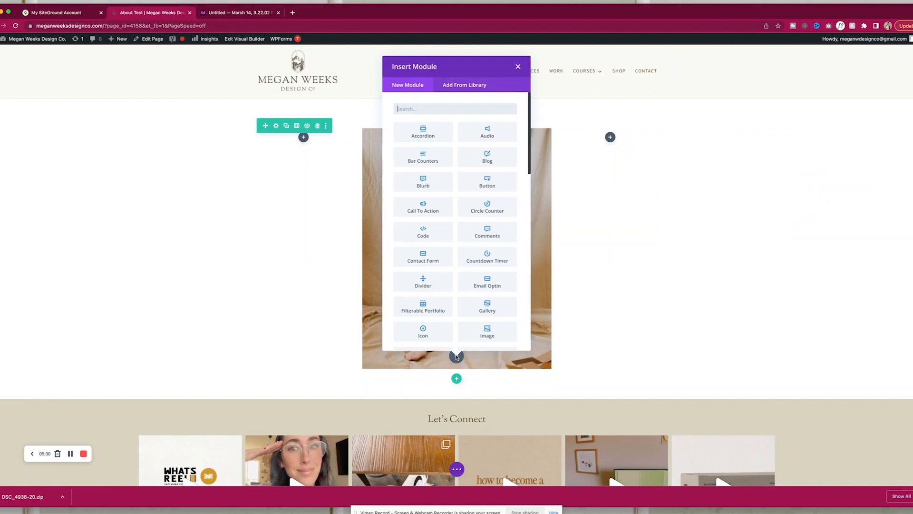
scroll(485, 309, "down", 5)
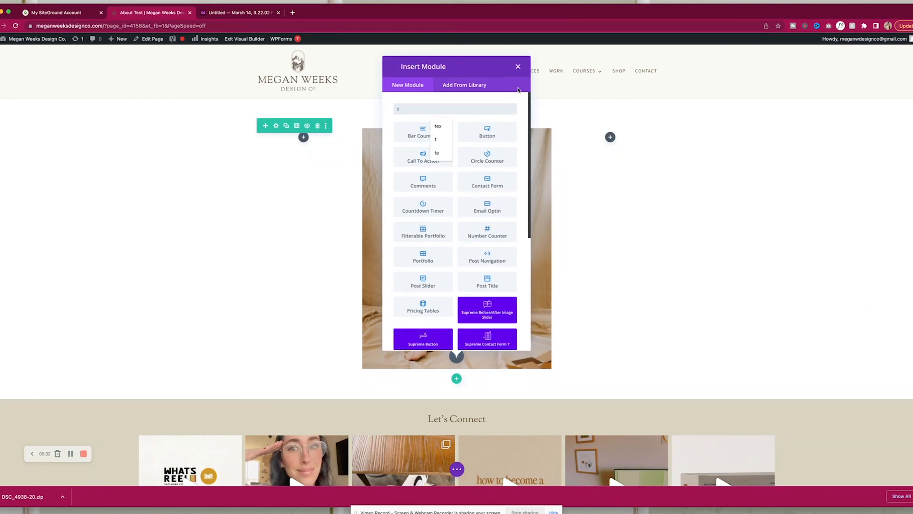
left_click(517, 66)
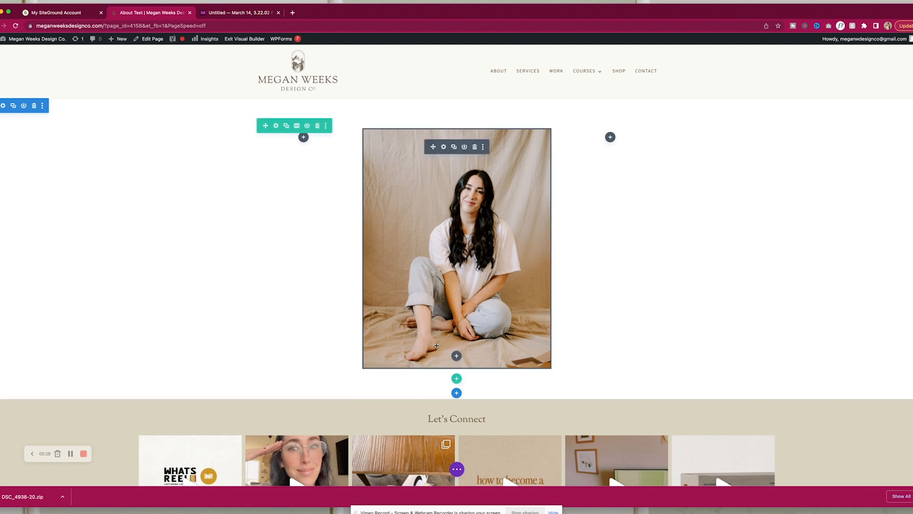
Add a single-column row below the portrait row and insert a Text module in it.
left_click(456, 378)
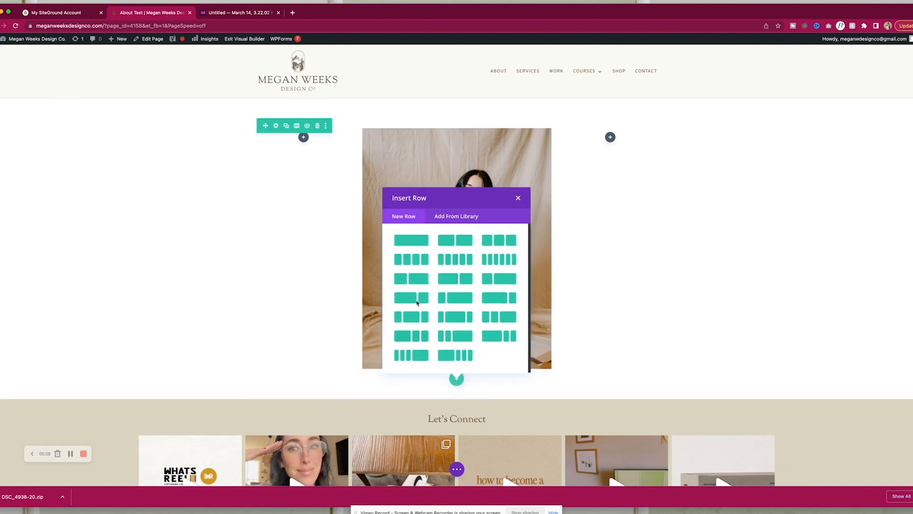
left_click(412, 240)
type("text")
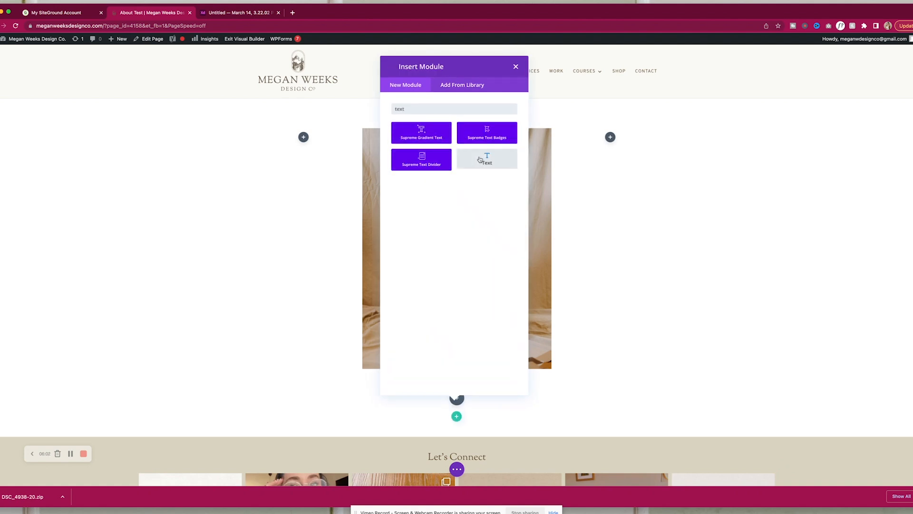
left_click(484, 158)
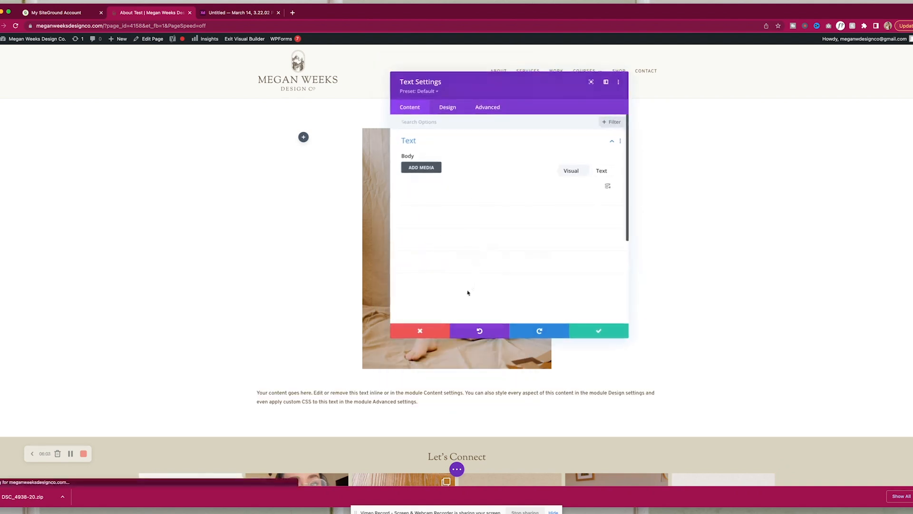
Replace the placeholder body text with "Why Hello There" and center it.
triple_click(443, 237)
type("Why ")
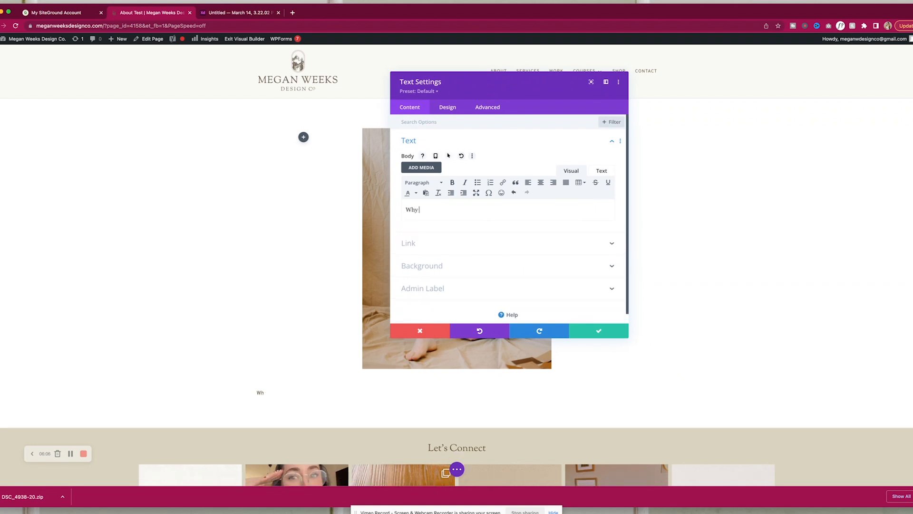
type("Hello There")
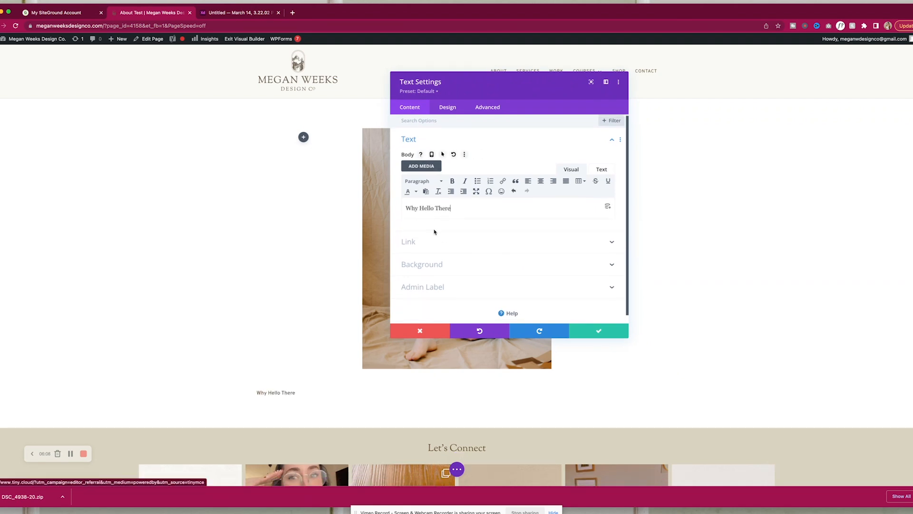
double_click(426, 208)
triple_click(433, 208)
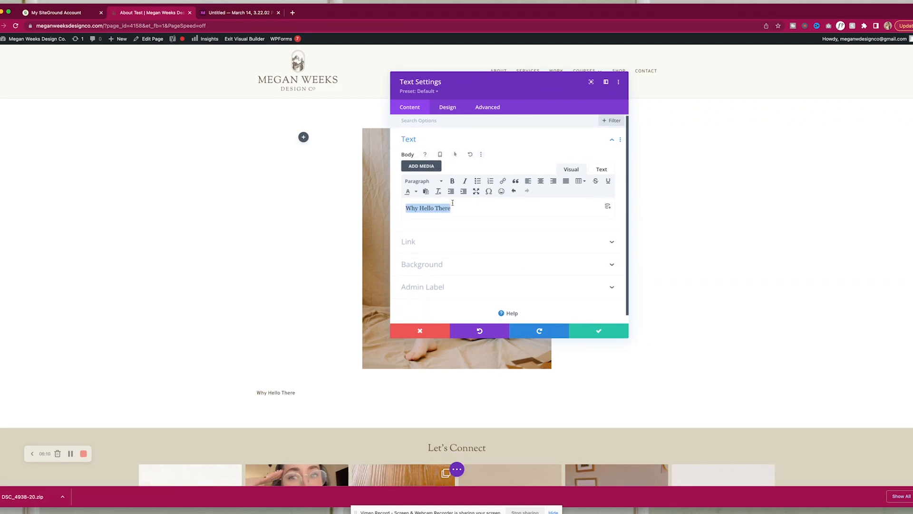
left_click(540, 180)
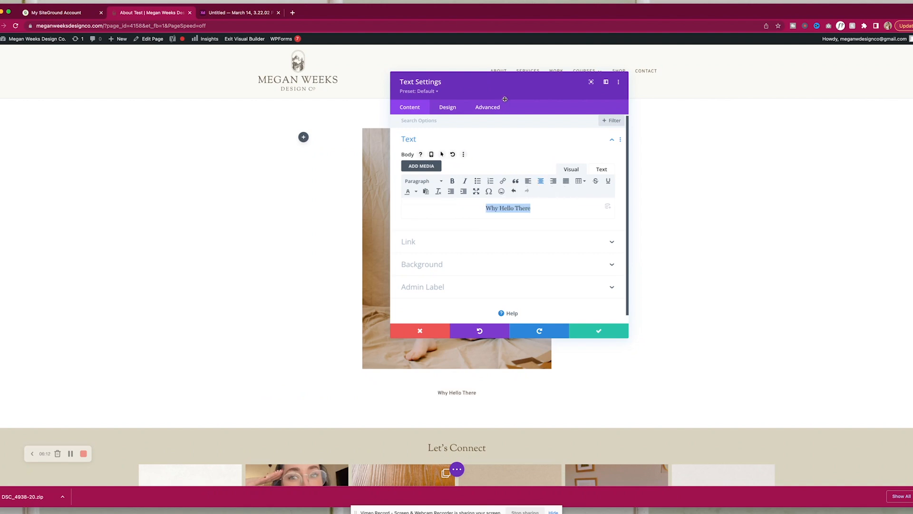
Move the text settings window off the portrait and format "Why Hello There" as Heading 1.
left_click_drag(498, 92, 670, 126)
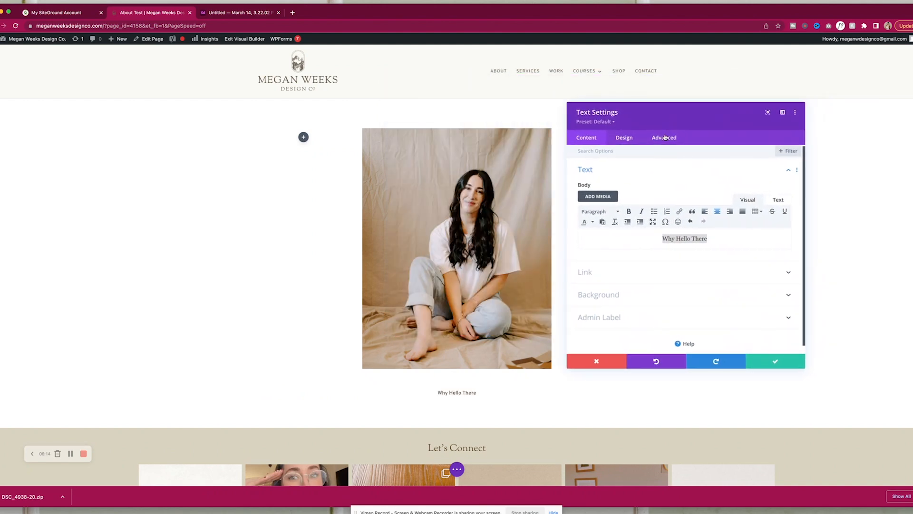
left_click(664, 239)
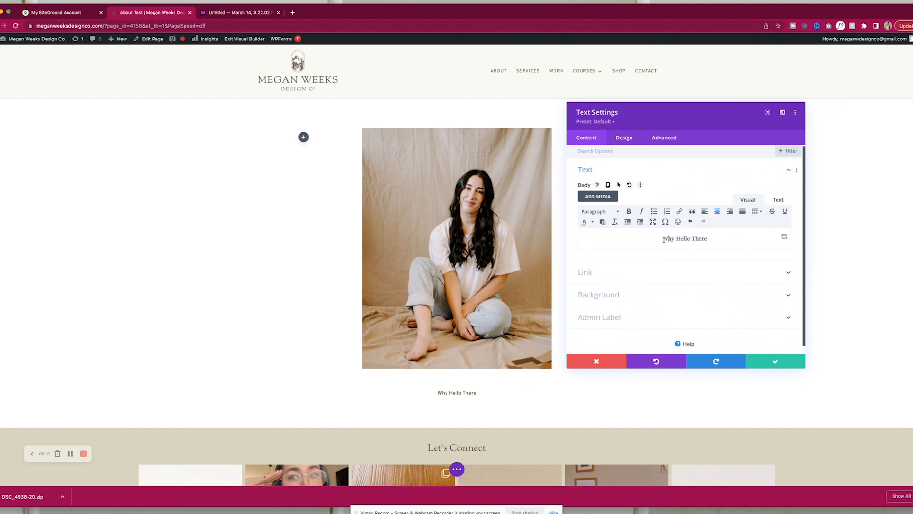
left_click(618, 138)
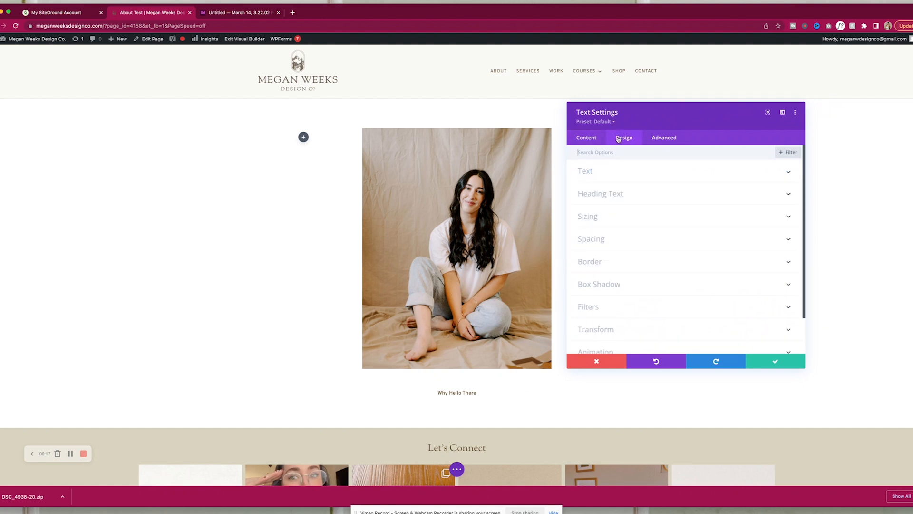
left_click(595, 139)
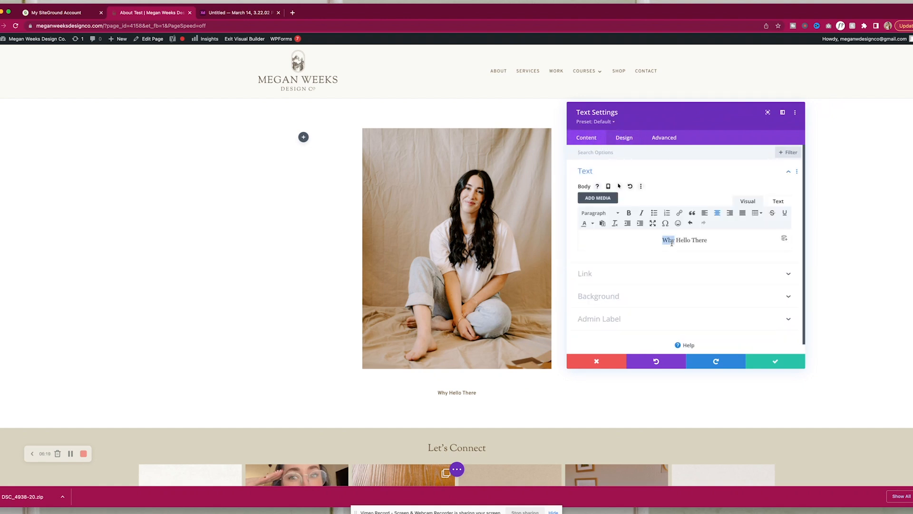
triple_click(672, 240)
left_click(618, 212)
left_click(647, 242)
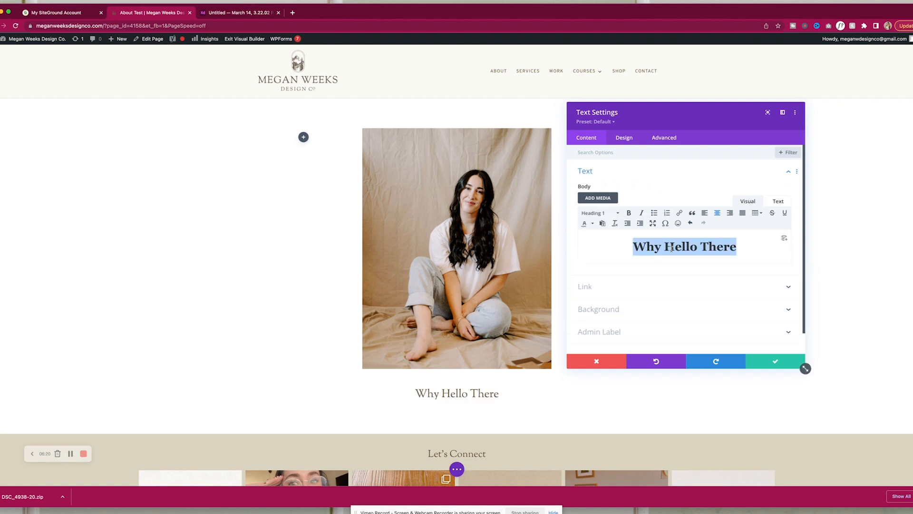
Upload thepicnicclub-regular.otf as a custom font named "The Picnic Regular" for the H1 heading font.
left_click(639, 137)
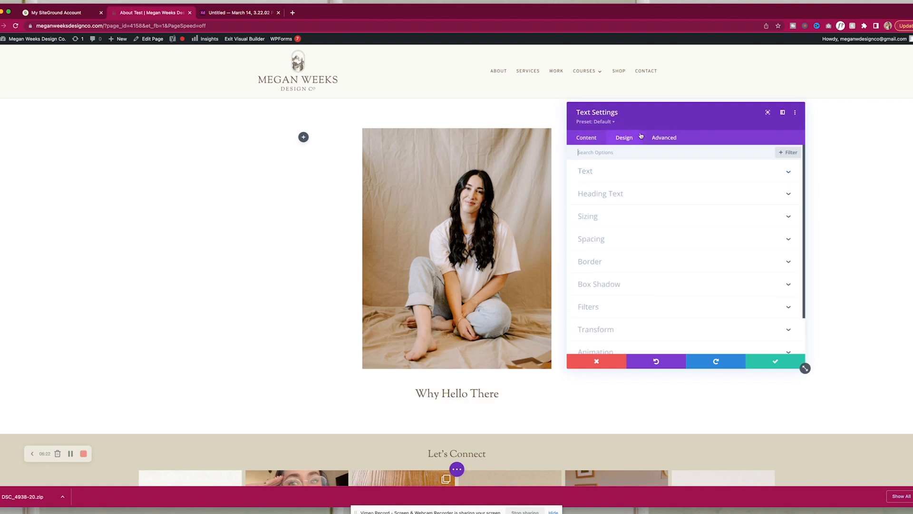
left_click(637, 194)
left_click(613, 209)
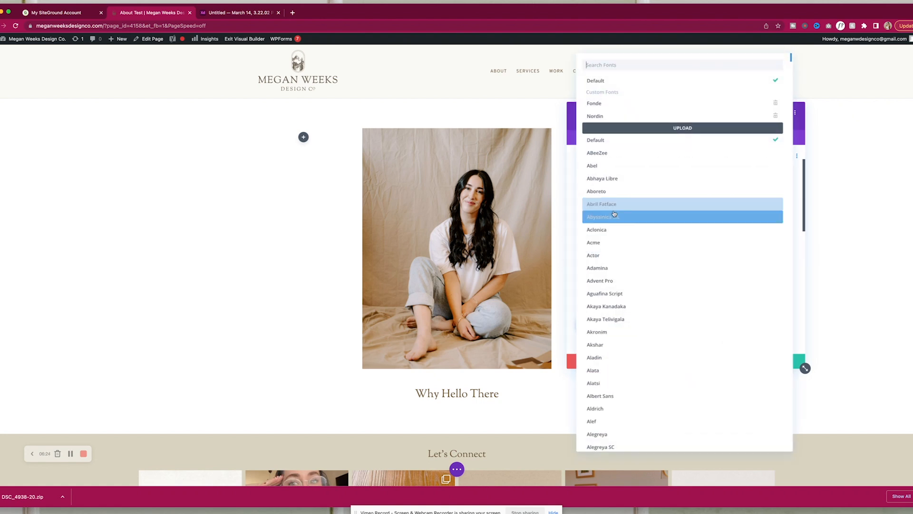
left_click(674, 134)
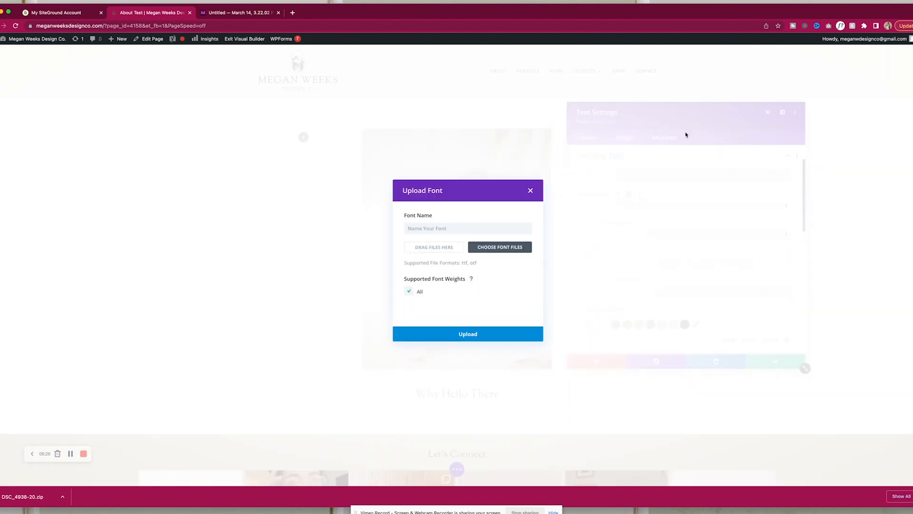
left_click(491, 246)
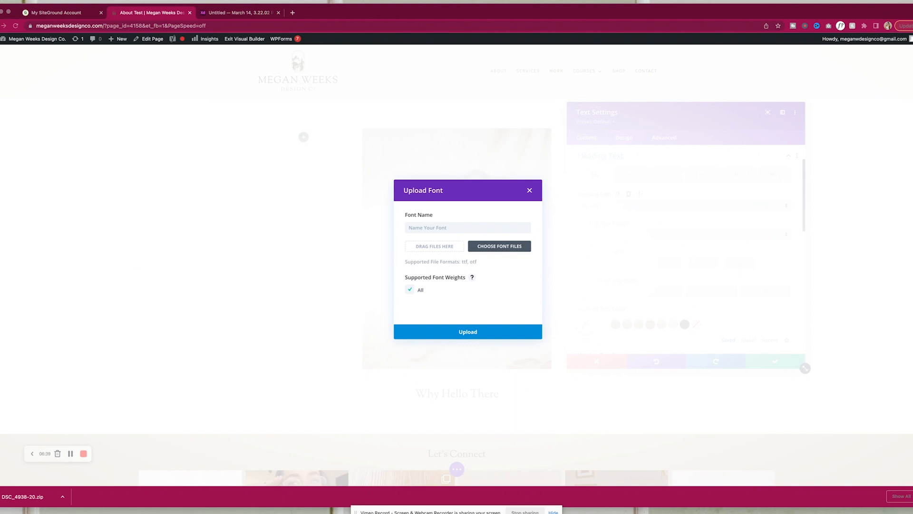
left_click_drag(266, 243, 438, 246)
left_click(442, 228)
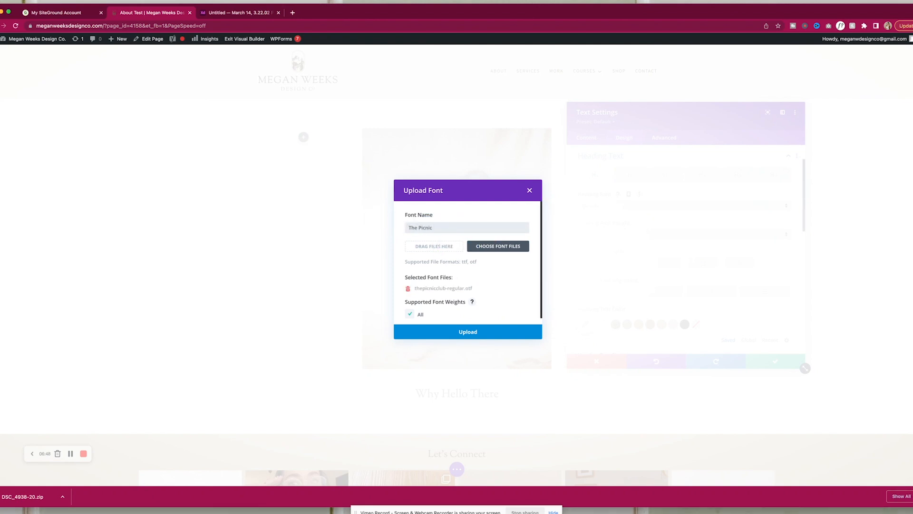
left_click(481, 332)
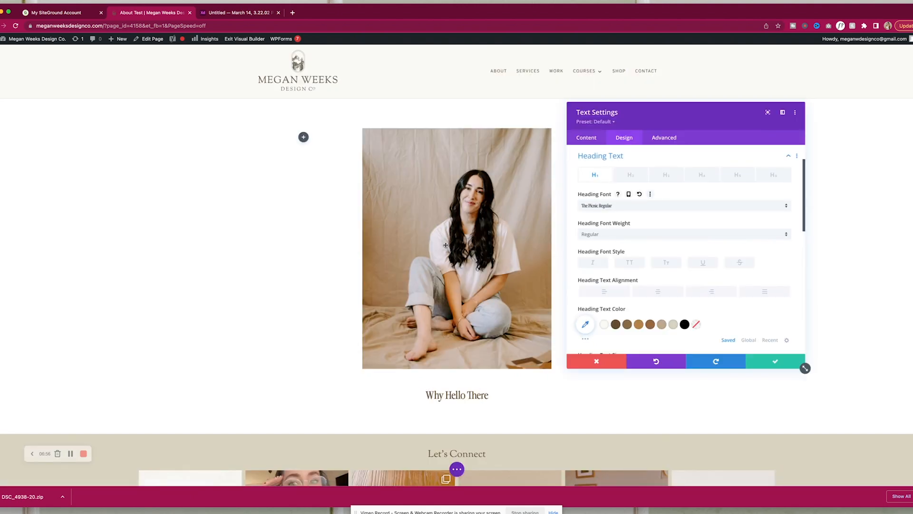
Check the "Why Hello There" text specs in the shared XD design and set the heading text size to 127px.
left_click(221, 13)
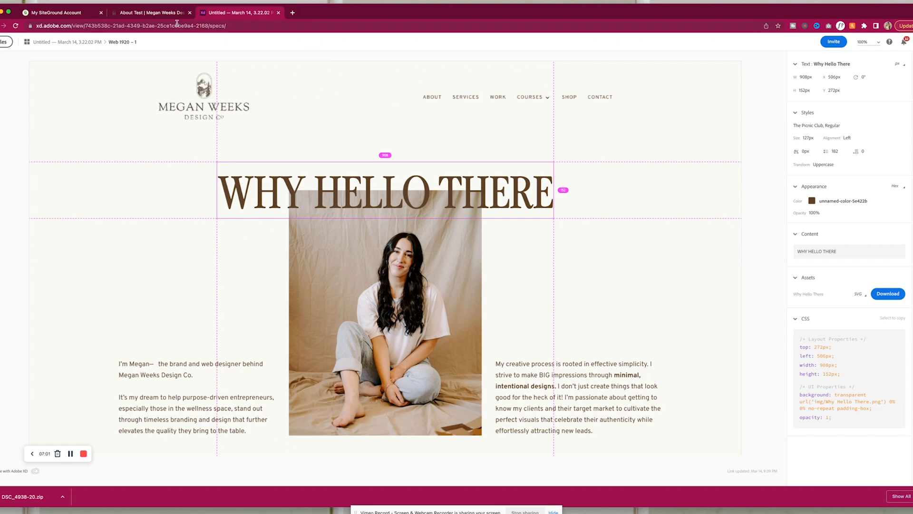
left_click(162, 14)
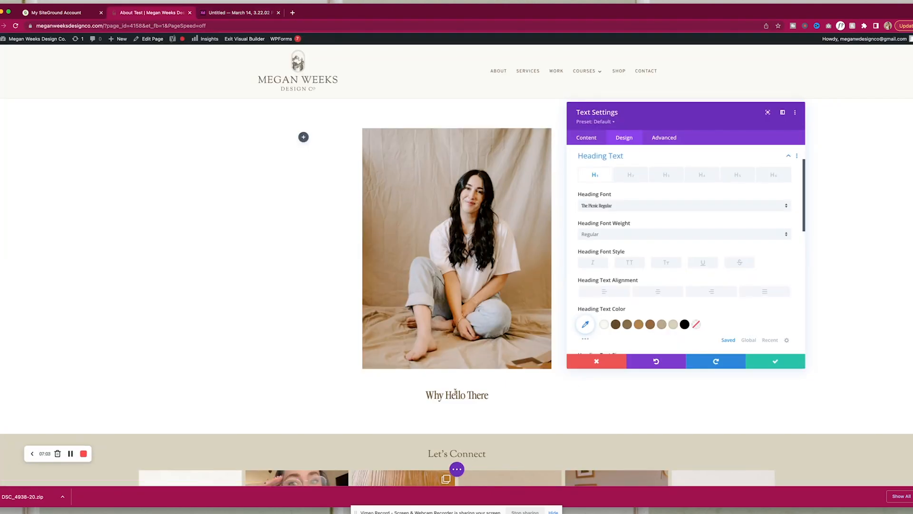
scroll(627, 303, "down", 5)
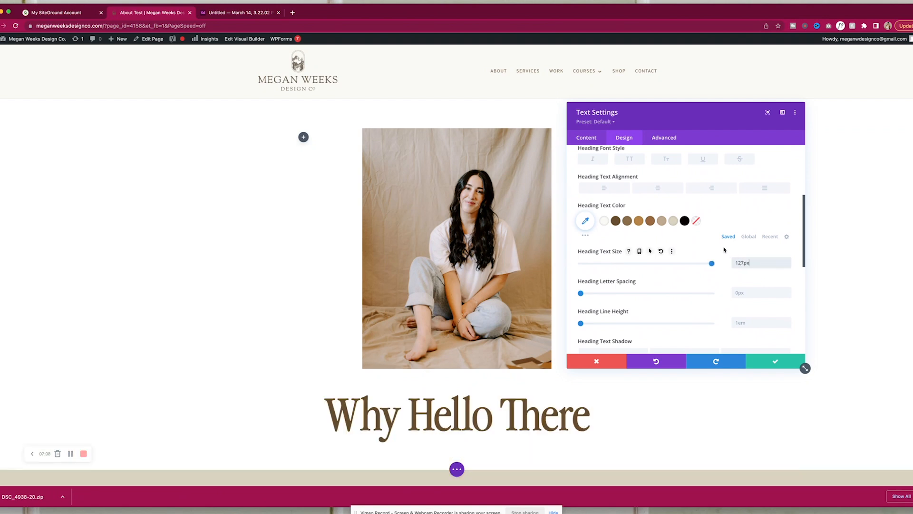
Make the "Why Hello There" heading uppercase, save its settings, and move its row above the portrait.
left_click(625, 158)
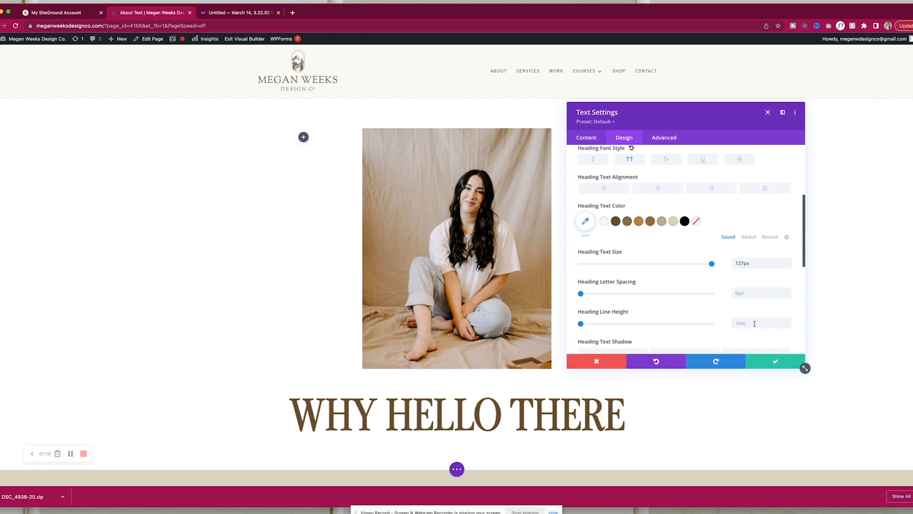
left_click(769, 359)
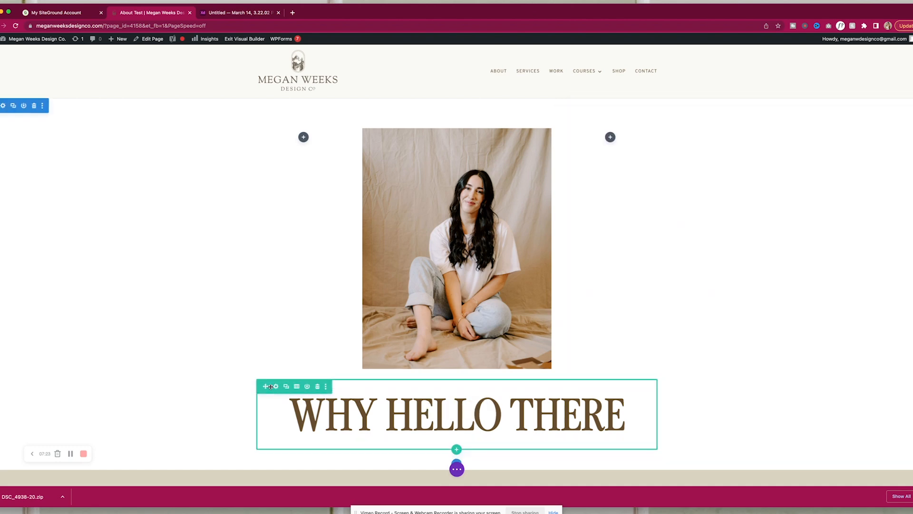
left_click_drag(265, 386, 314, 118)
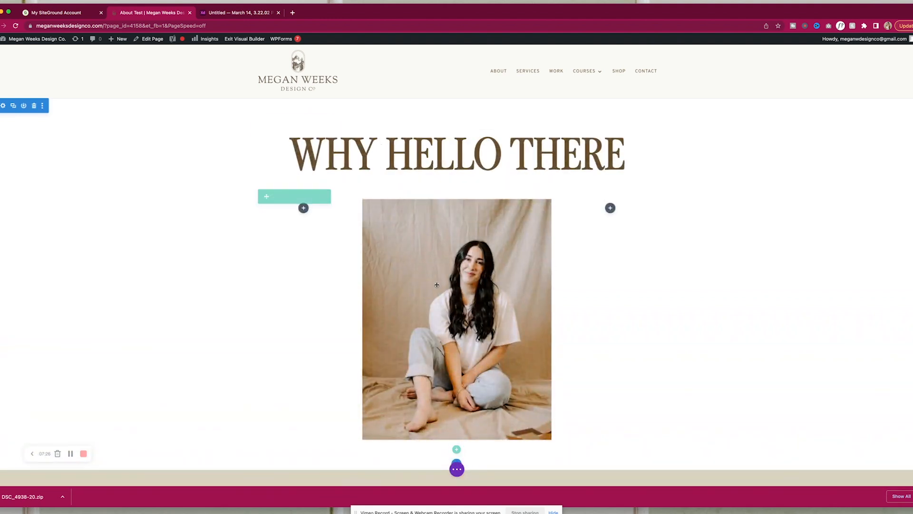
left_click(276, 126)
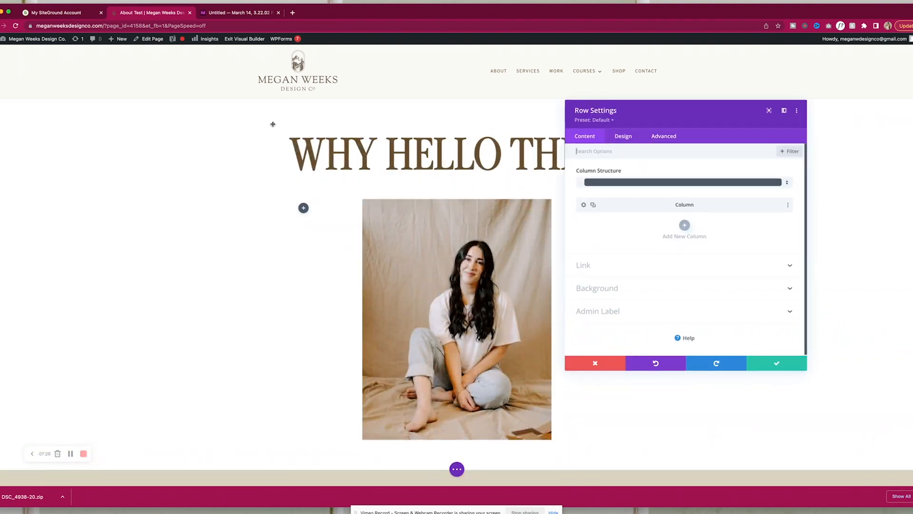
left_click(624, 138)
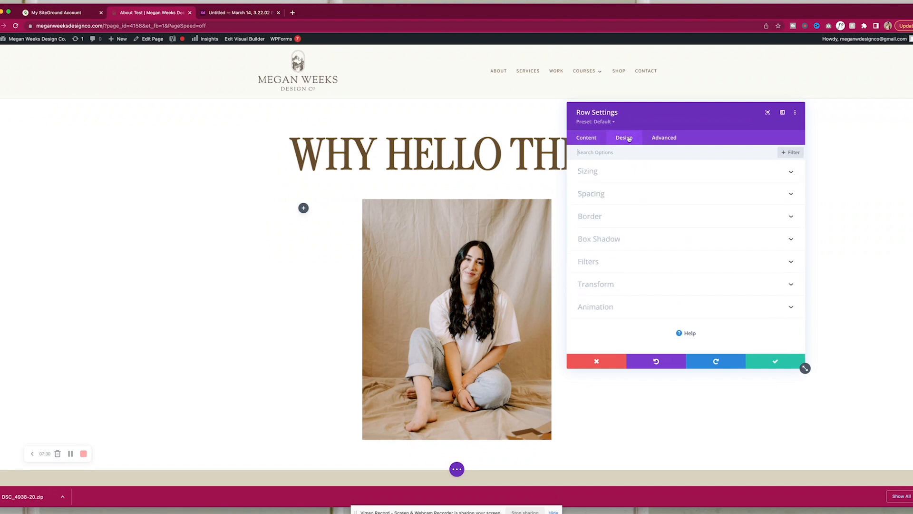
left_click(618, 183)
left_click(615, 181)
left_click(613, 197)
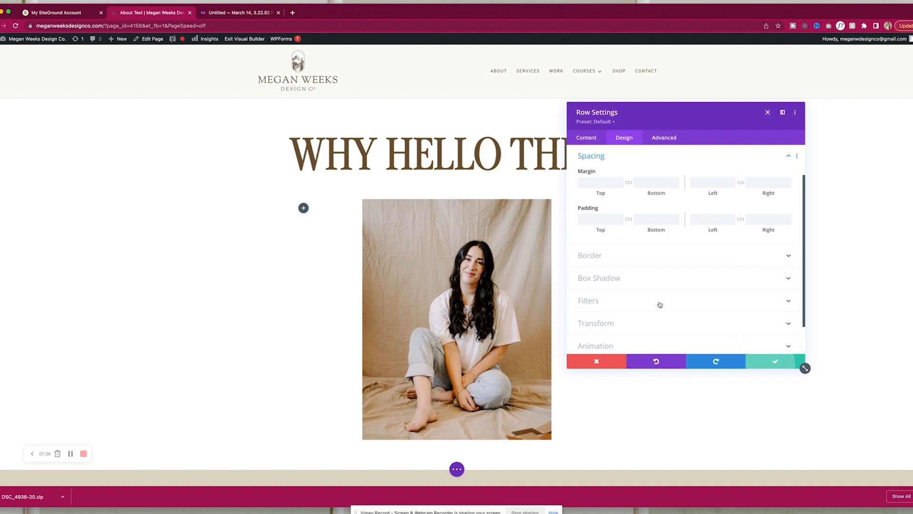
left_click(758, 361)
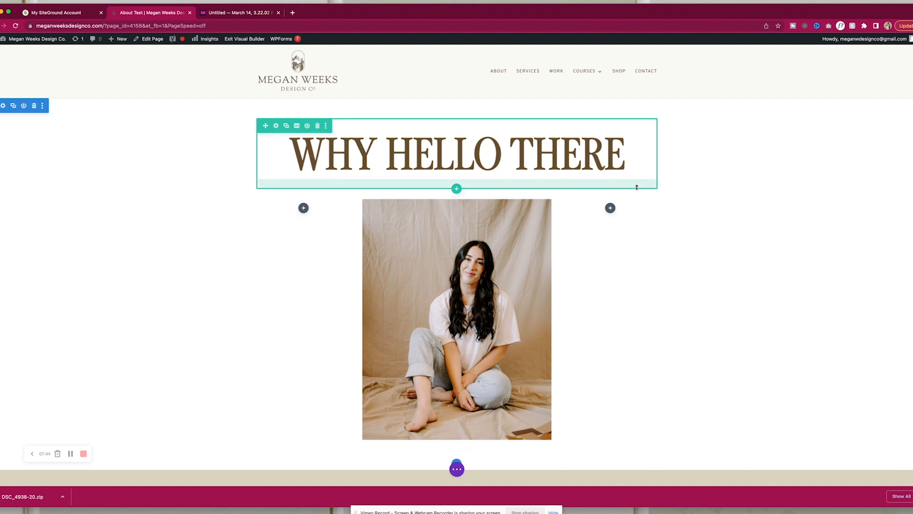
Tighten the space beneath the heading by reducing its row's bottom padding to 0px and setting the bottom margin to -200px.
left_click_drag(609, 188, 609, 167)
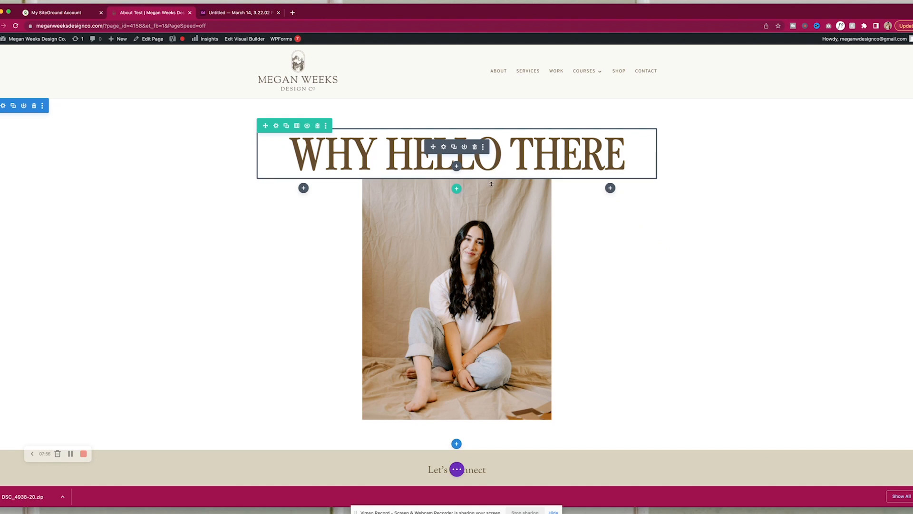
left_click_drag(490, 180, 490, 162)
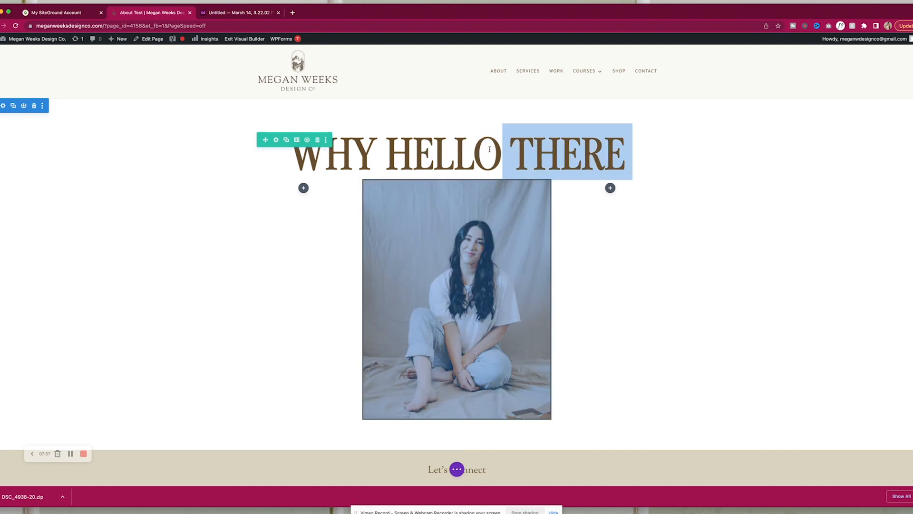
left_click(276, 126)
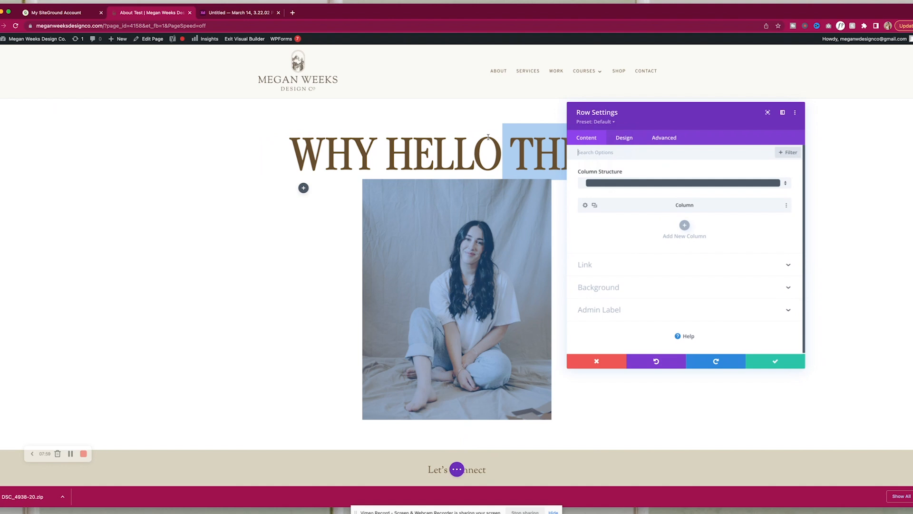
left_click(644, 137)
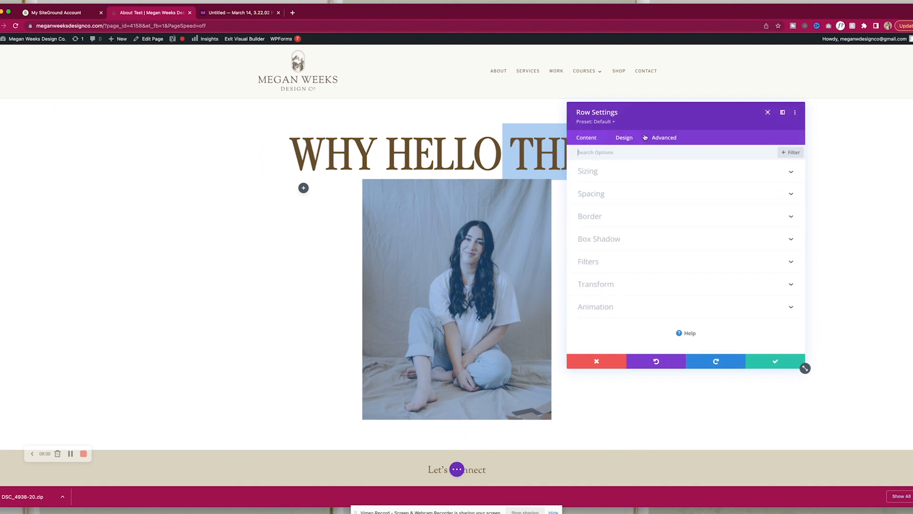
left_click(613, 173)
left_click(590, 171)
left_click(609, 190)
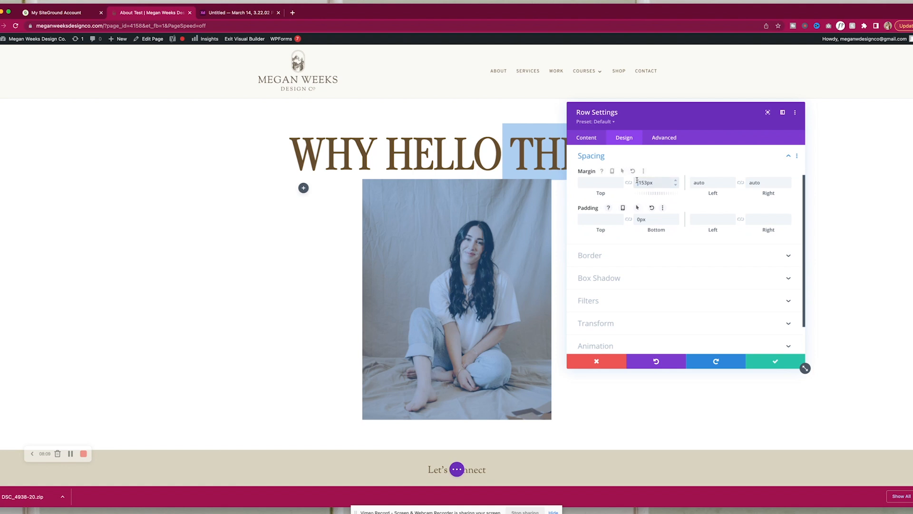
triple_click(637, 182)
type("-200px")
left_click(669, 161)
left_click(652, 189)
left_click(756, 363)
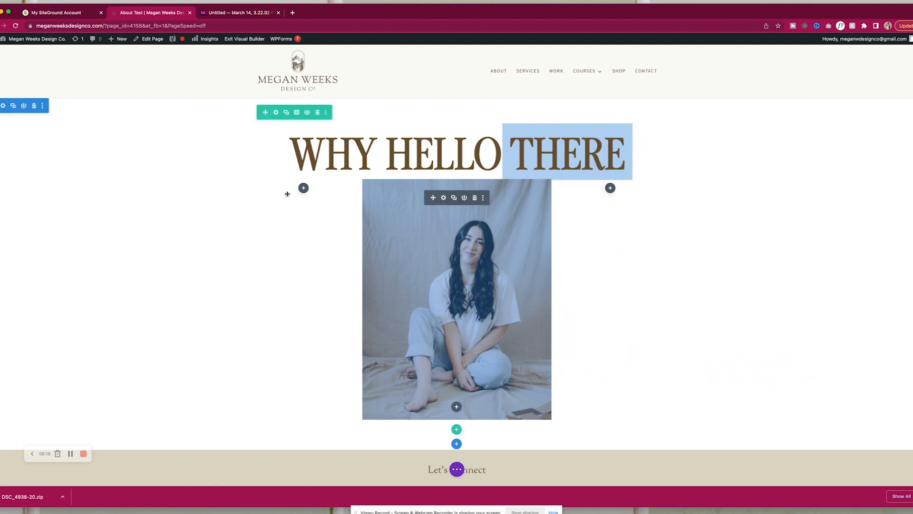
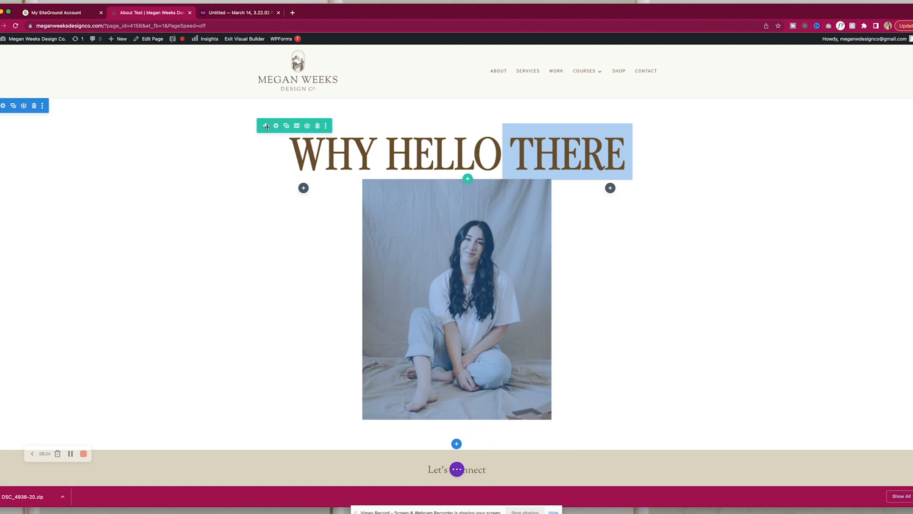
scroll(285, 167, "down", 3)
left_click_drag(294, 102, 310, 91)
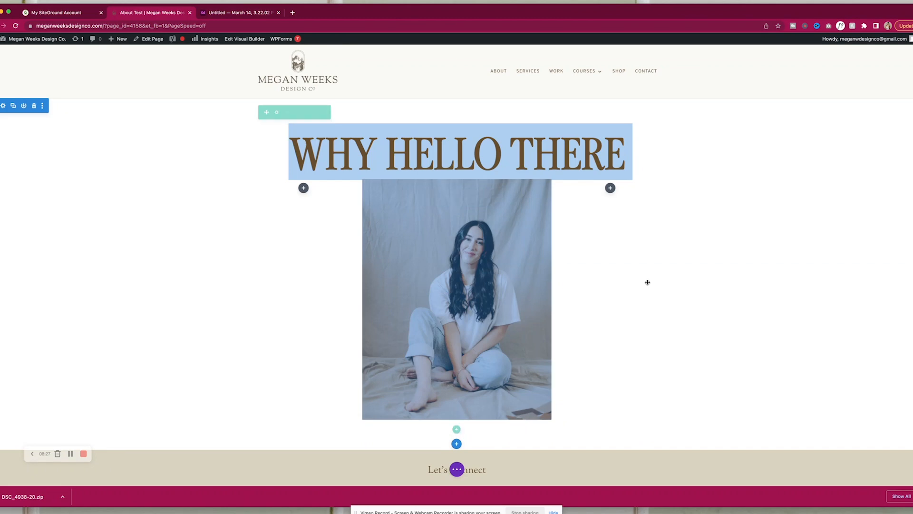
left_click_drag(491, 328, 363, 187)
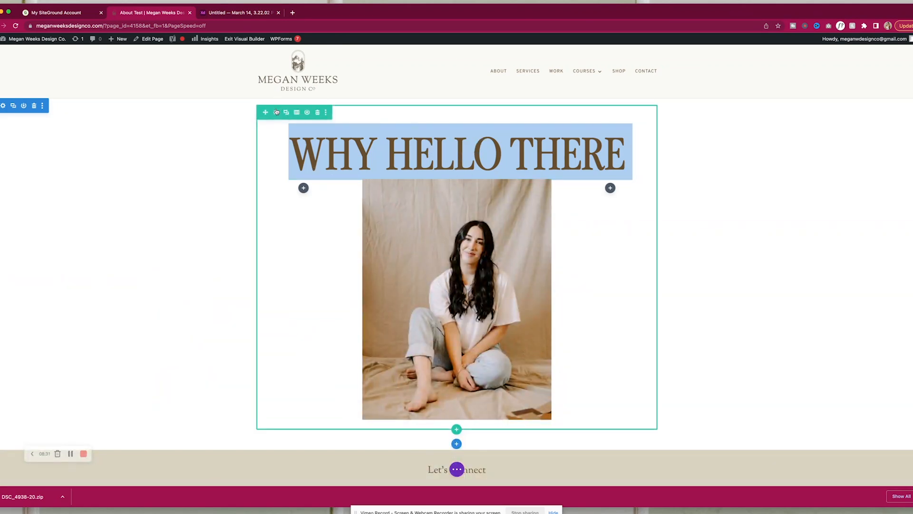
Try a -100px bottom margin on the portrait row, clear it, and set the row's top margin to -104px.
left_click(276, 125)
left_click(611, 137)
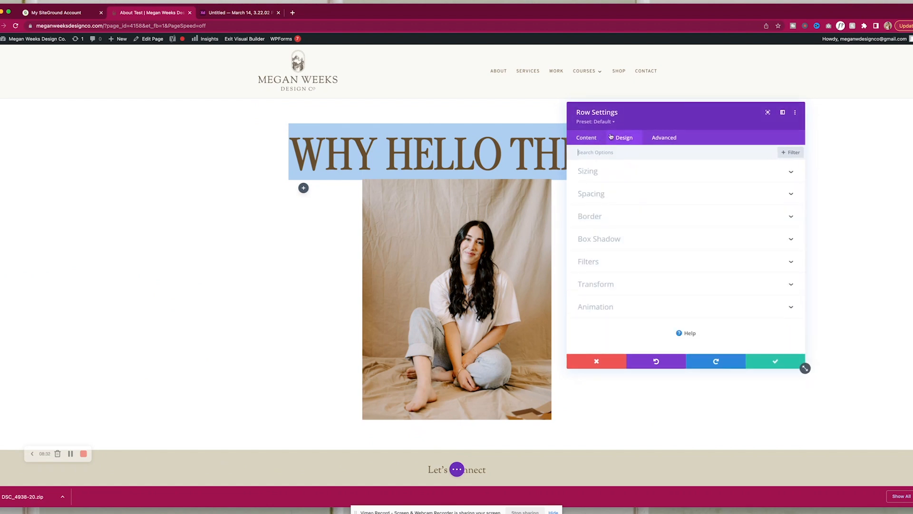
left_click(597, 194)
scroll(598, 186, "up", 1)
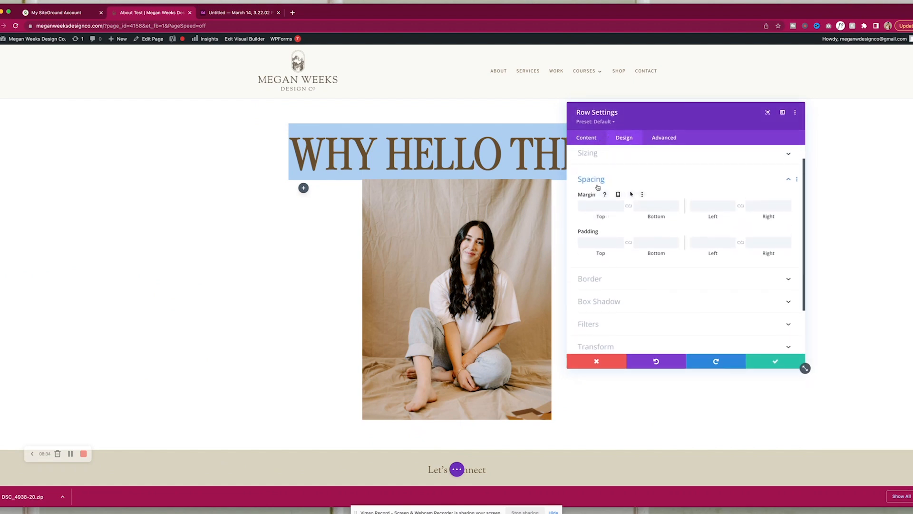
left_click(599, 165)
left_click(609, 192)
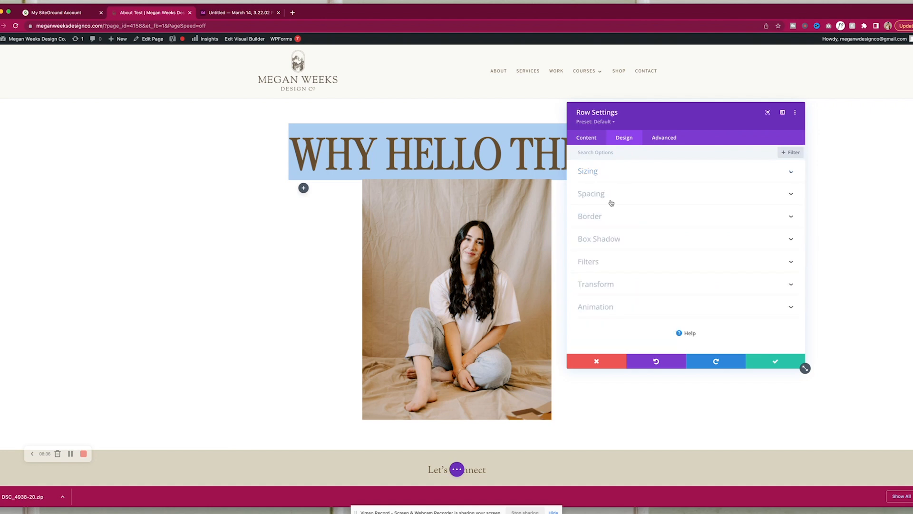
left_click(609, 203)
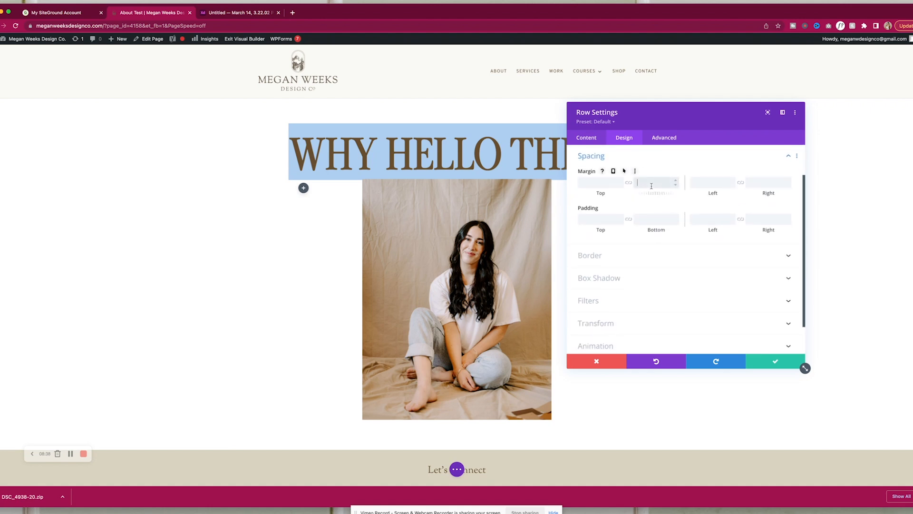
type("100px")
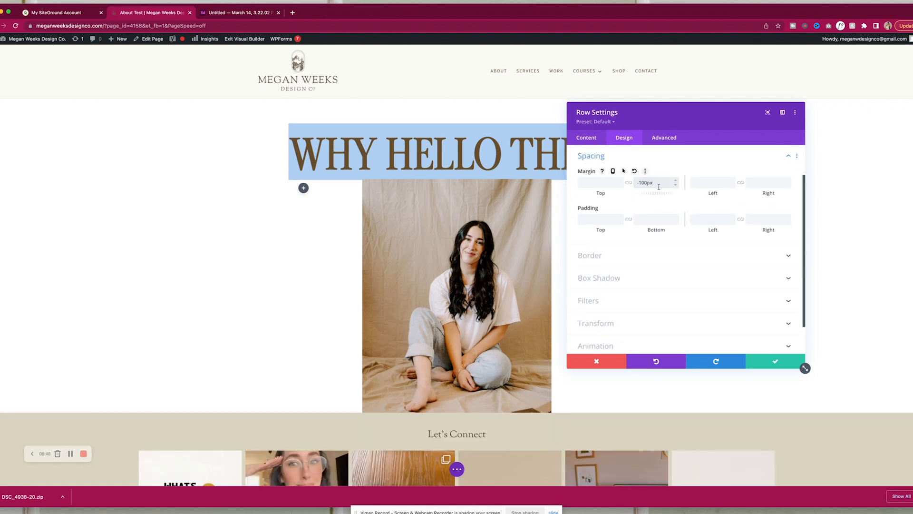
left_click(599, 183)
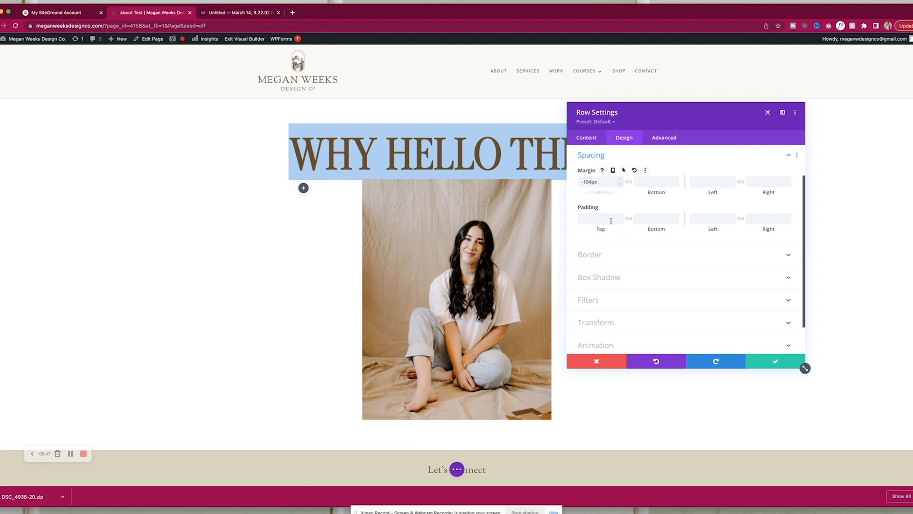
left_click(801, 364)
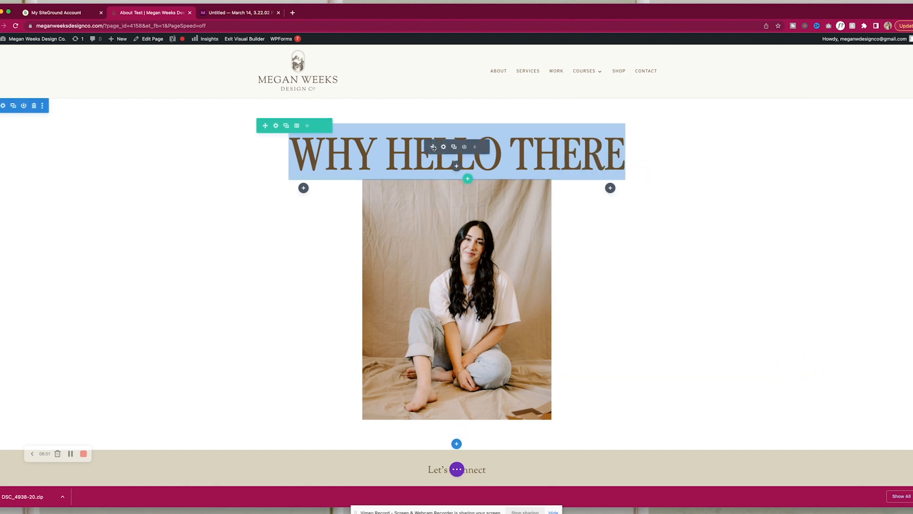
Try placing the heading module in the portrait's column, and return it to its own row.
mouse_move(428, 147)
left_mouse_down()
mouse_move(429, 187)
mouse_move(428, 150)
left_mouse_up()
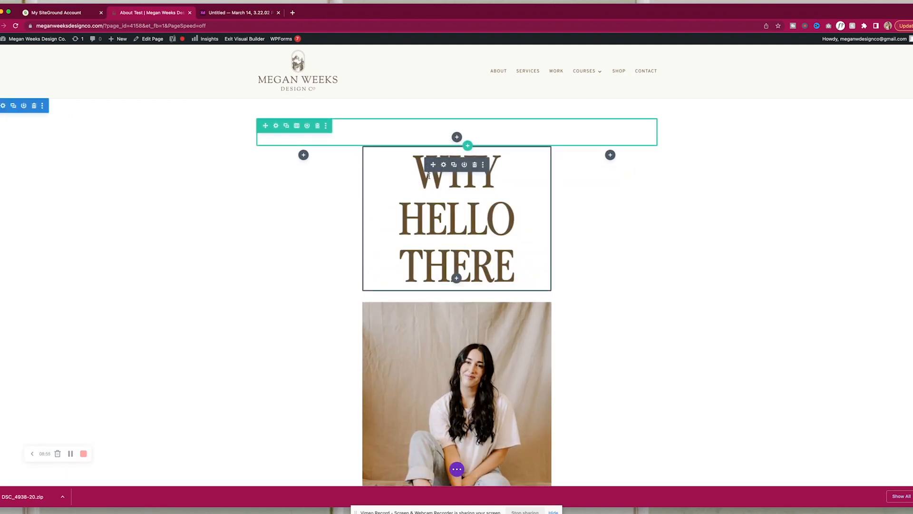
left_click_drag(427, 166, 427, 140)
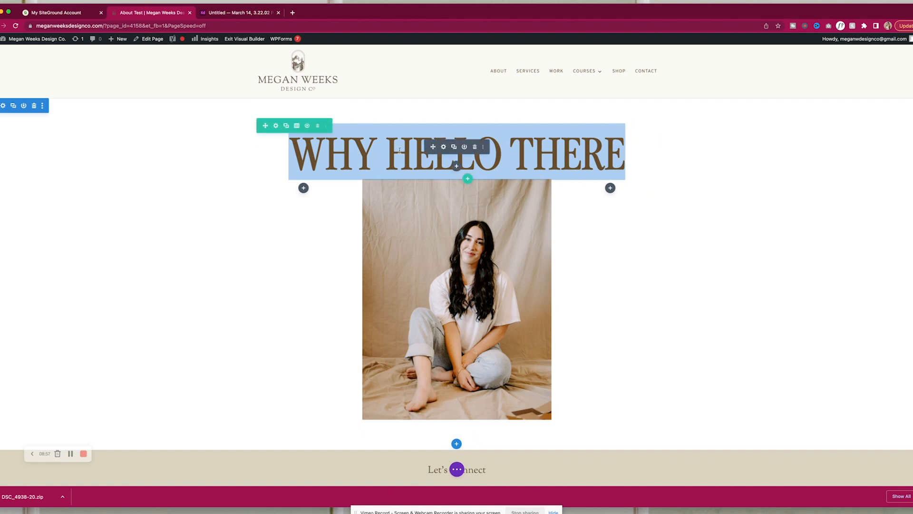
left_click_drag(268, 125, 395, 126)
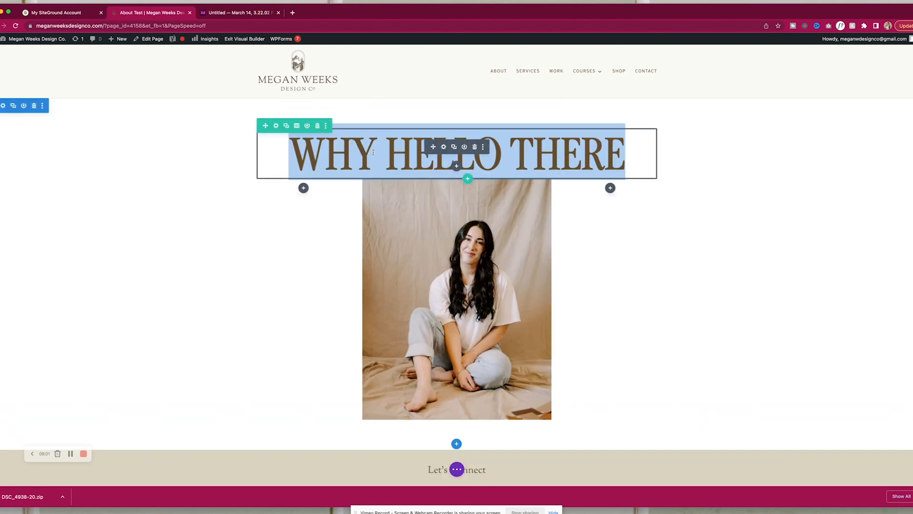
Check the heading's overlap in the shared XD design and switch to the original "Untitled — March 14, 3.22.02 PM" document in Adobe XD.
key("ctrl+Tab")
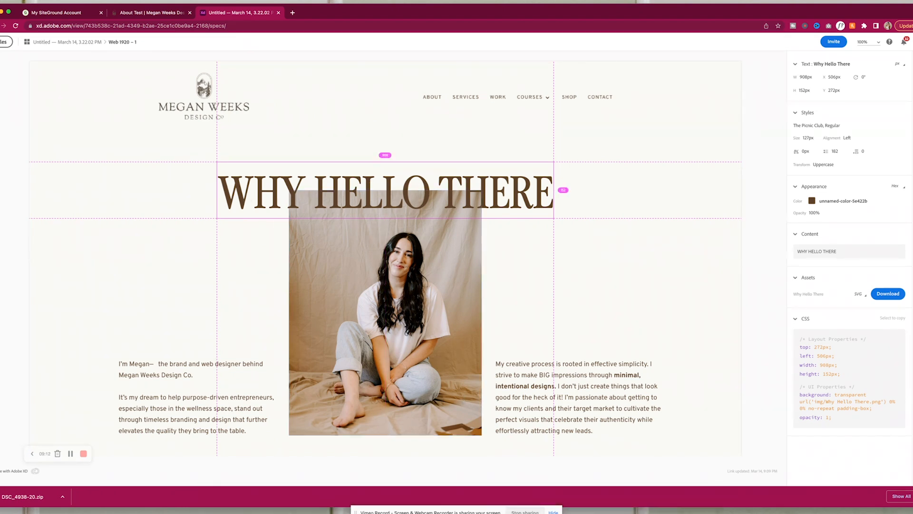
left_click(502, 502)
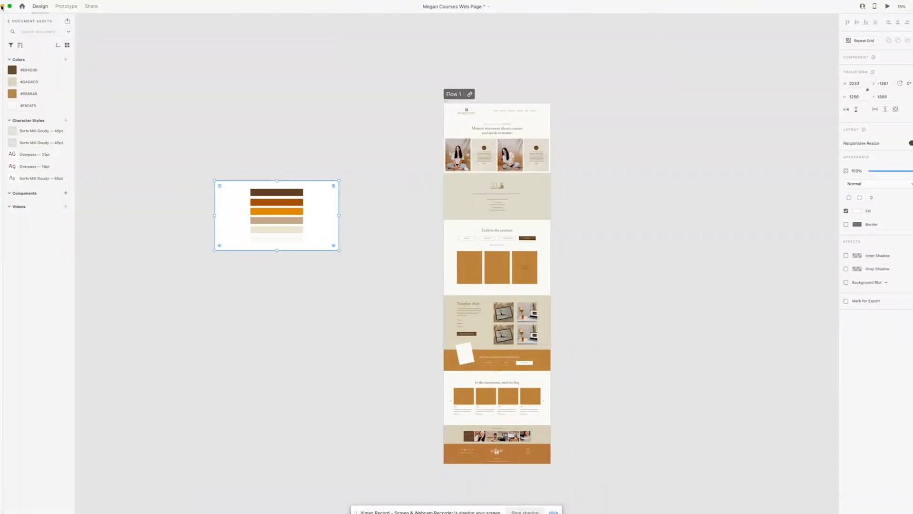
left_click(2, 6)
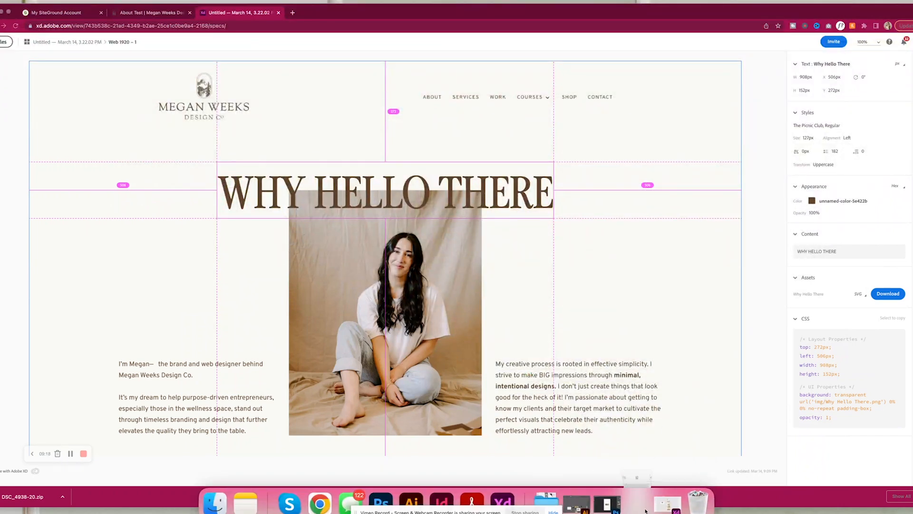
left_click(645, 511)
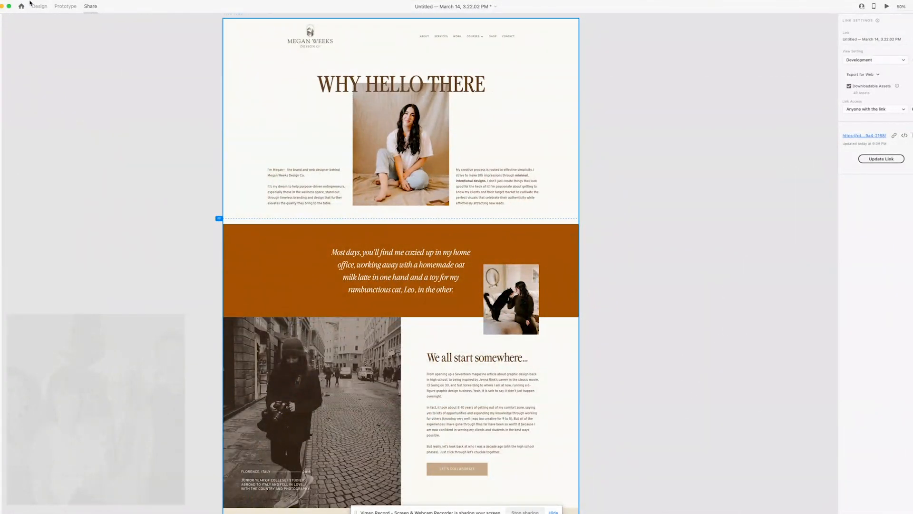
Return to design mode and group the "Why Hello There" heading with the portrait.
left_click(38, 7)
left_click(467, 129)
right_click(475, 108)
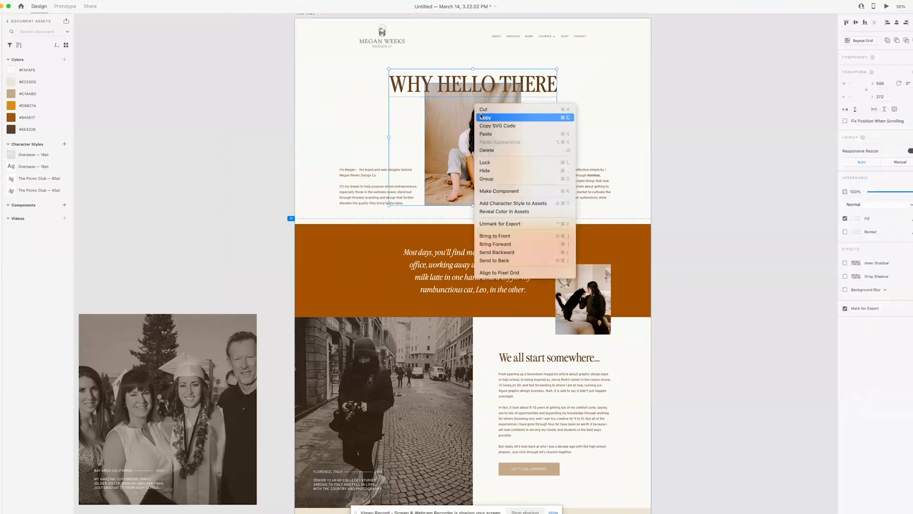
left_click(501, 184)
left_click(703, 132)
Export the grouped heading and portrait as a PNG at 1x to the Downloads folder.
left_click(445, 122)
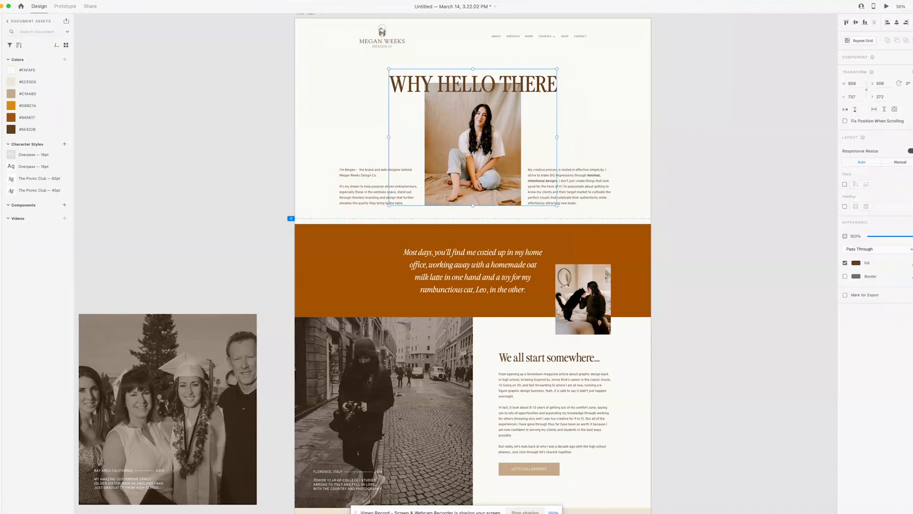
left_click(19, 1)
mouse_move(36, 119)
left_click(136, 129)
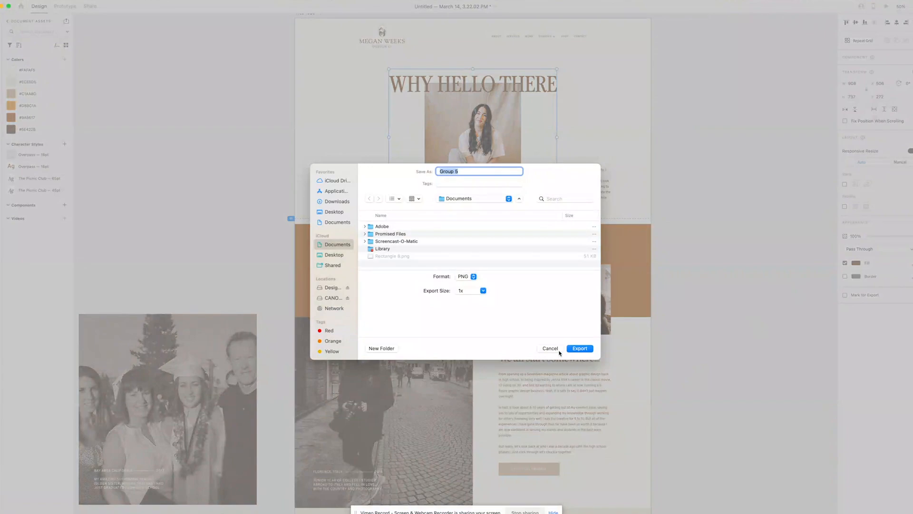
left_click(335, 201)
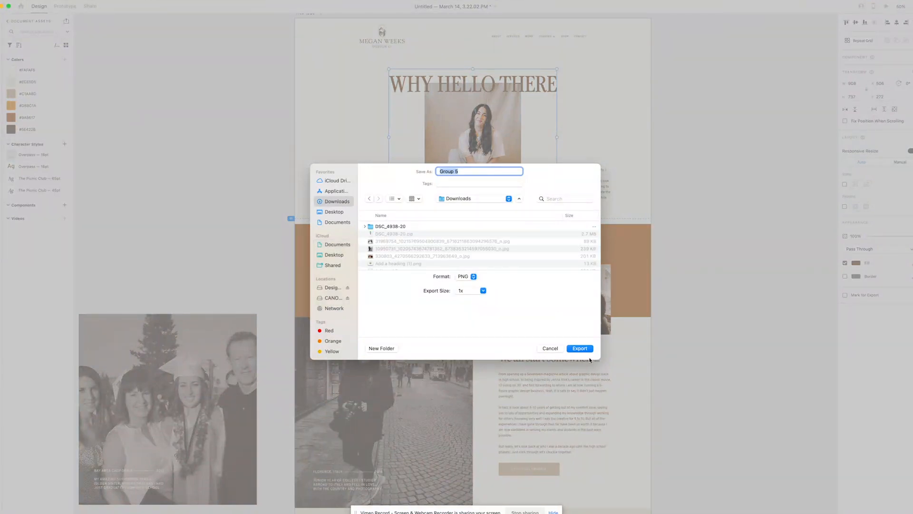
left_click(586, 350)
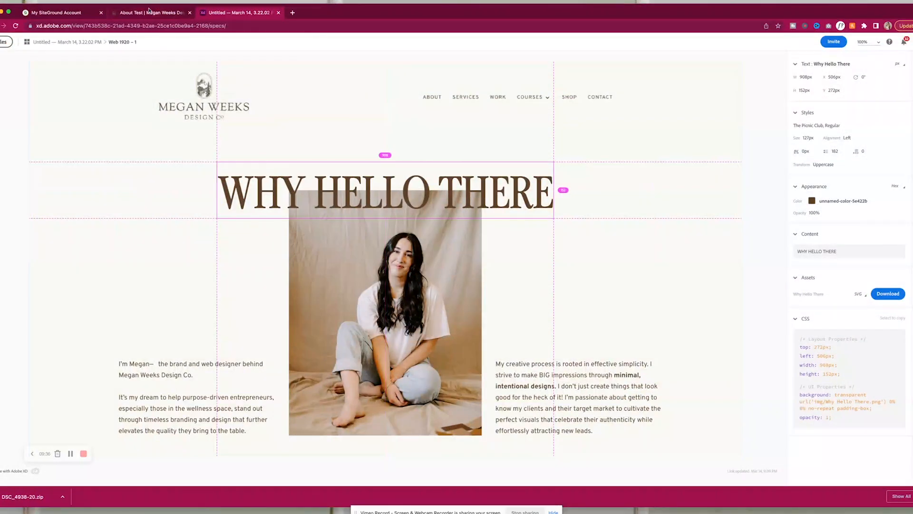
On the About Test page, delete the separate heading row and replace the portrait with the exported Group-5.png, uploaded at full size.
left_click(149, 12)
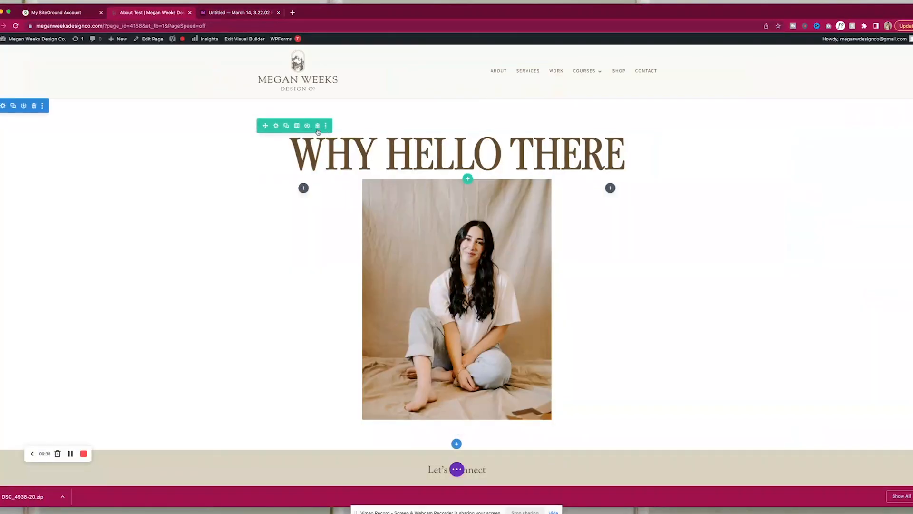
left_click(317, 126)
left_click(442, 148)
left_click(648, 210)
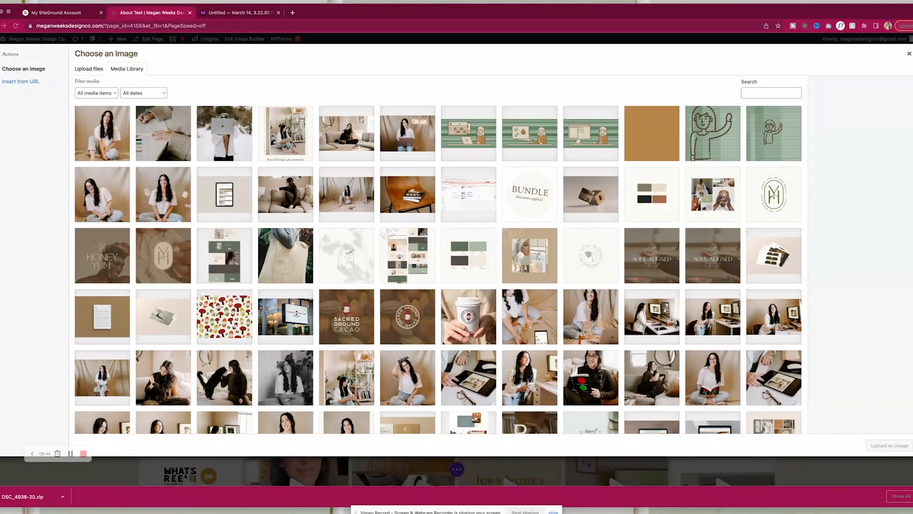
left_click_drag(908, 257, 391, 208)
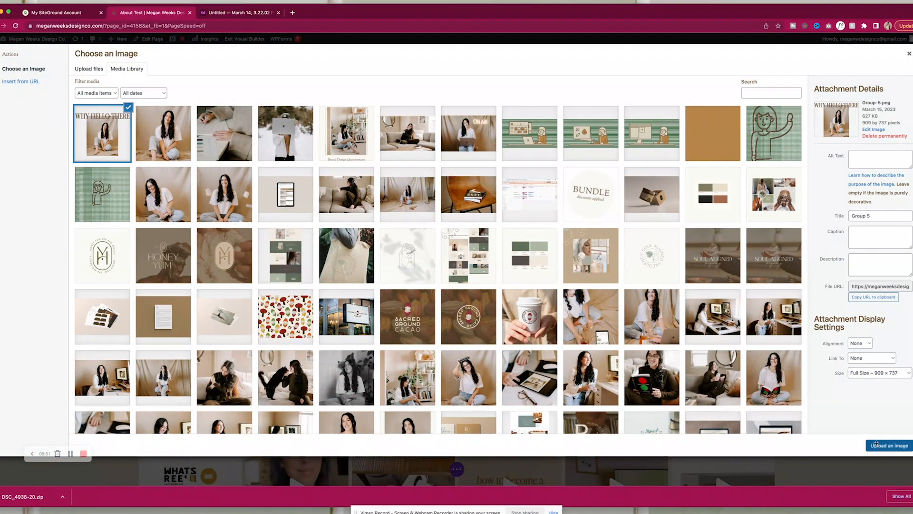
left_click(877, 445)
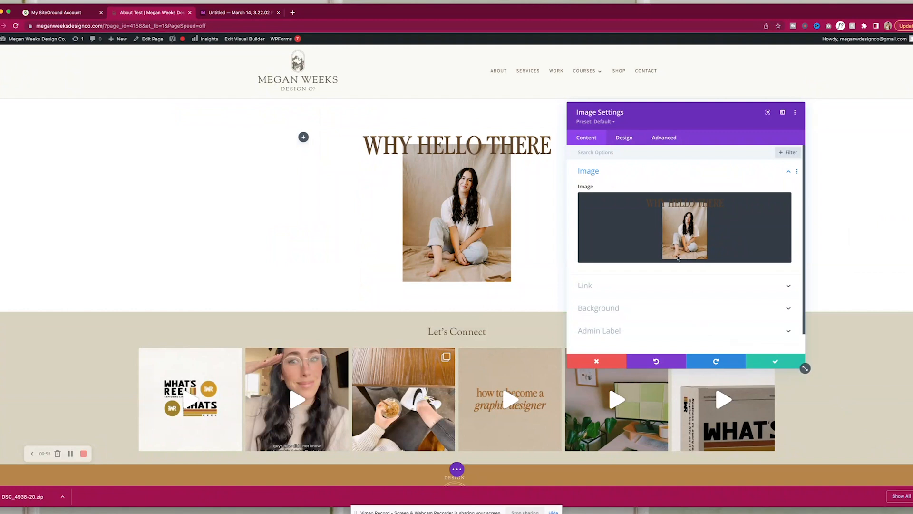
Review the combined heading-and-portrait image's spacing options and save the image module.
left_click(619, 139)
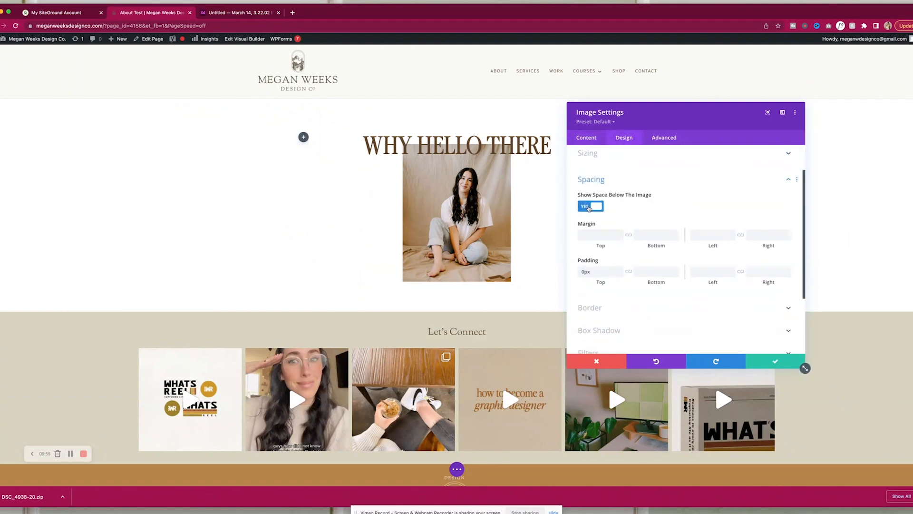
left_click(602, 187)
left_click(593, 183)
left_click(779, 360)
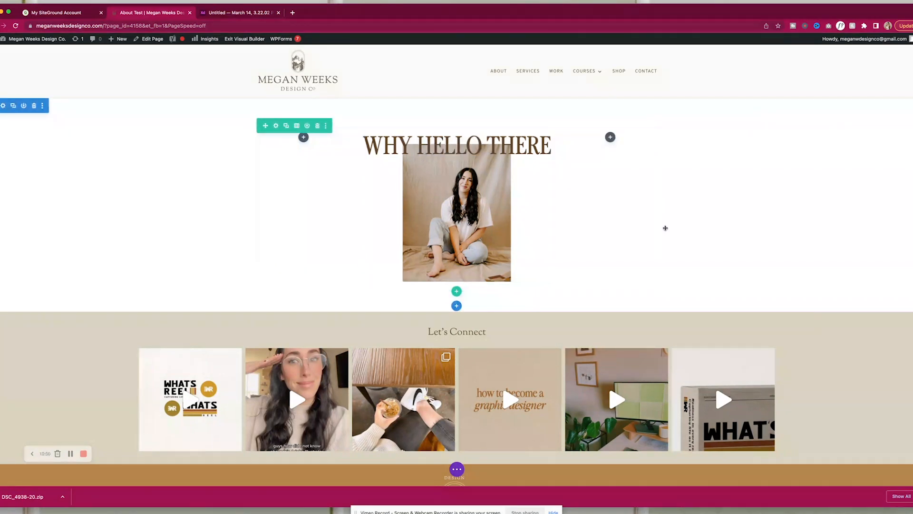
Increase the row's maximum width to about 1700px and save the row settings.
left_click(276, 126)
left_click(622, 139)
left_click(626, 171)
left_click_drag(636, 286, 668, 286)
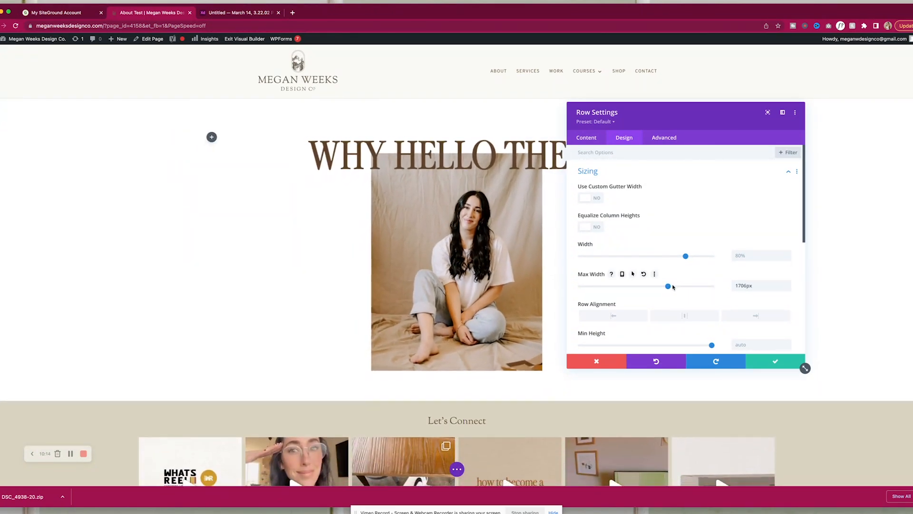
left_click(788, 288)
left_click(788, 289)
left_click(787, 289)
left_click(787, 289)
left_click(787, 289)
left_click(787, 289)
left_click(761, 367)
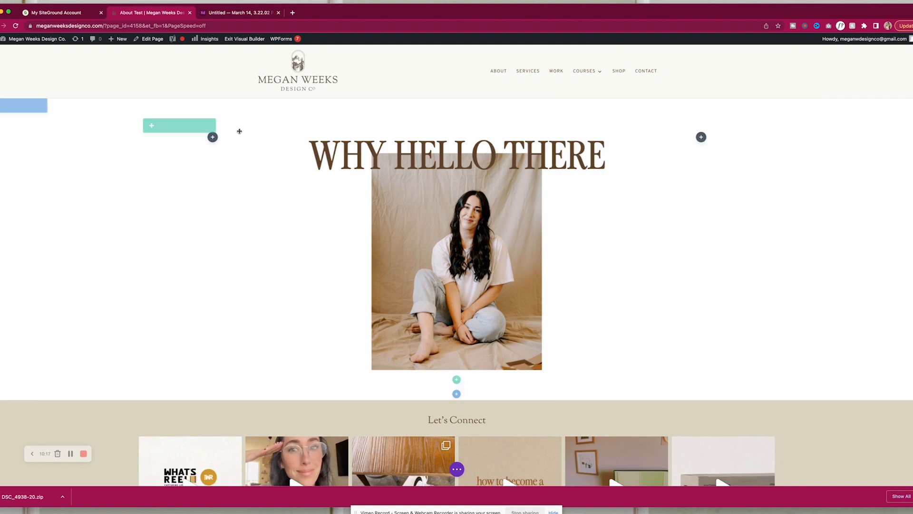
Add a Text module with its placeholder content to the column left of the portrait and save it.
left_click(212, 137)
type("text")
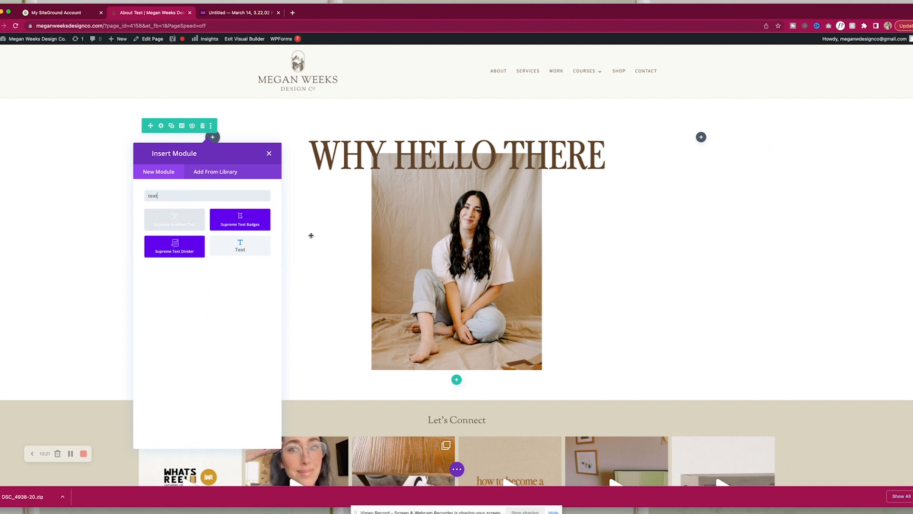
left_click(249, 251)
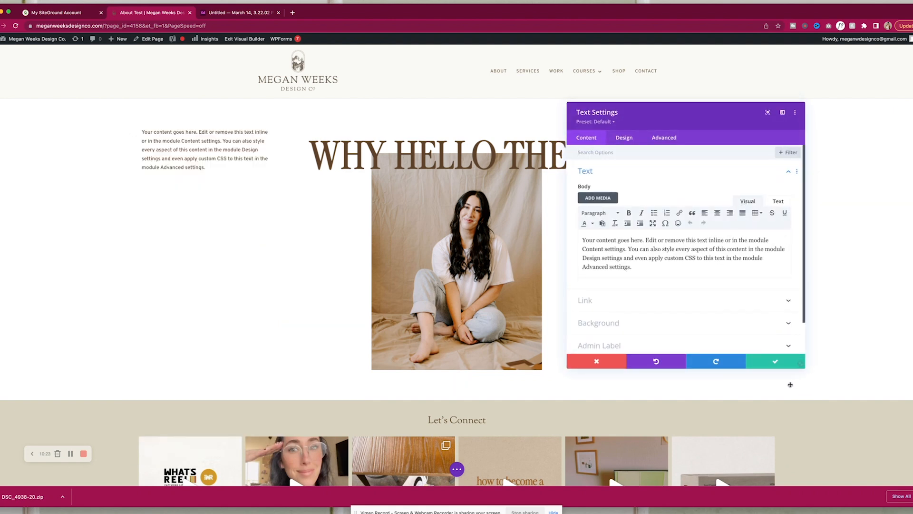
left_click(771, 363)
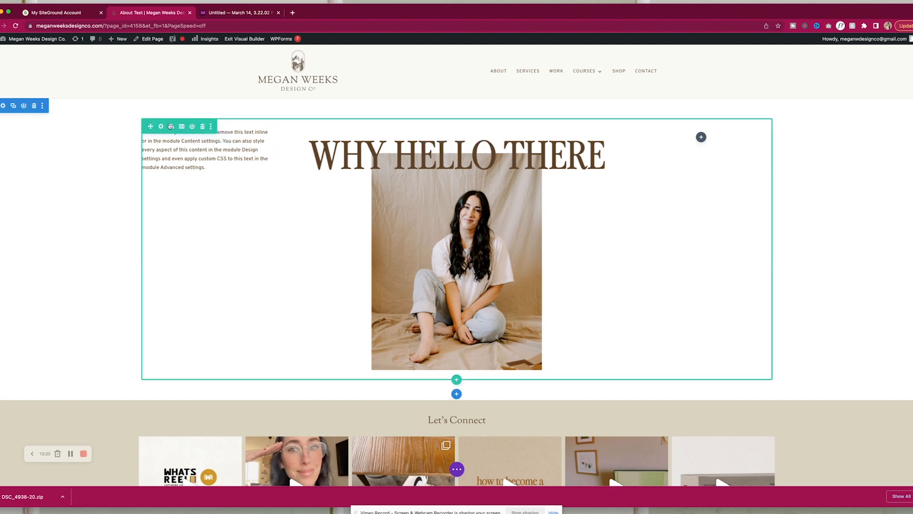
Duplicate the placeholder text module and move the copy into the empty column right of the portrait.
left_click(191, 139)
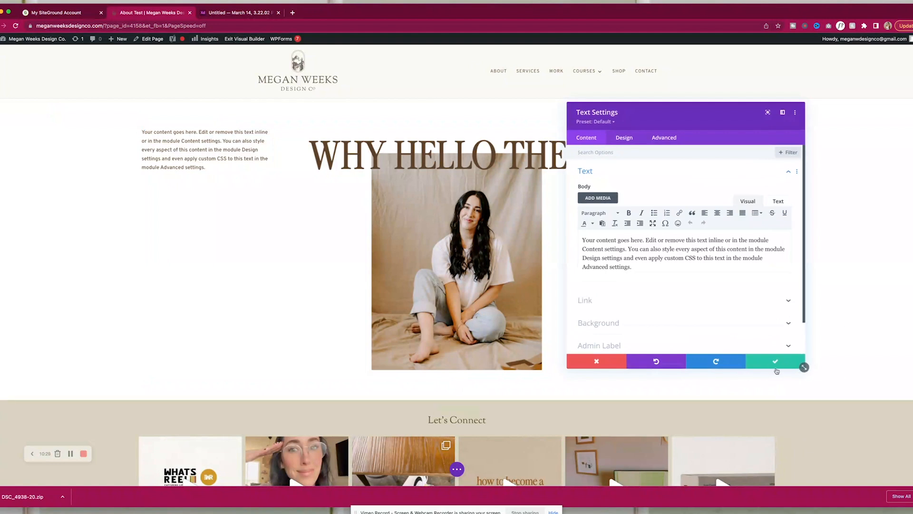
left_click(775, 365)
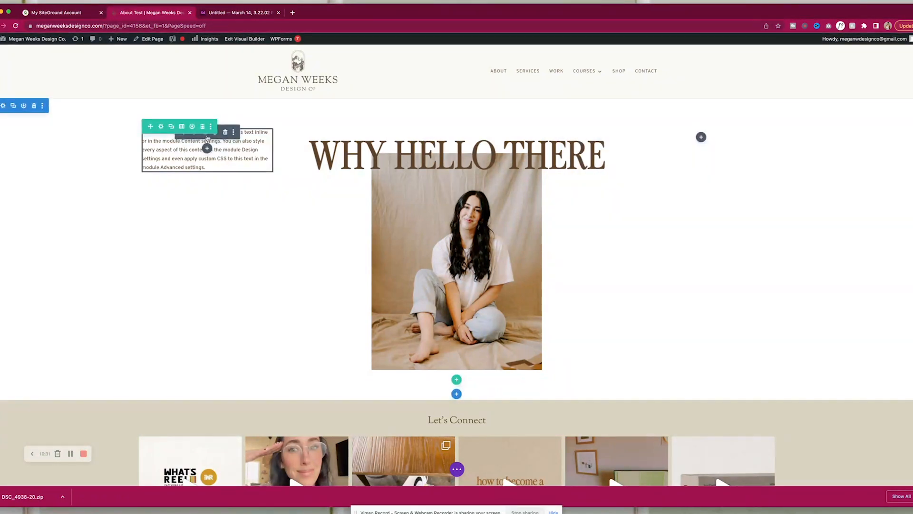
left_click(207, 136)
left_click_drag(183, 192, 714, 143)
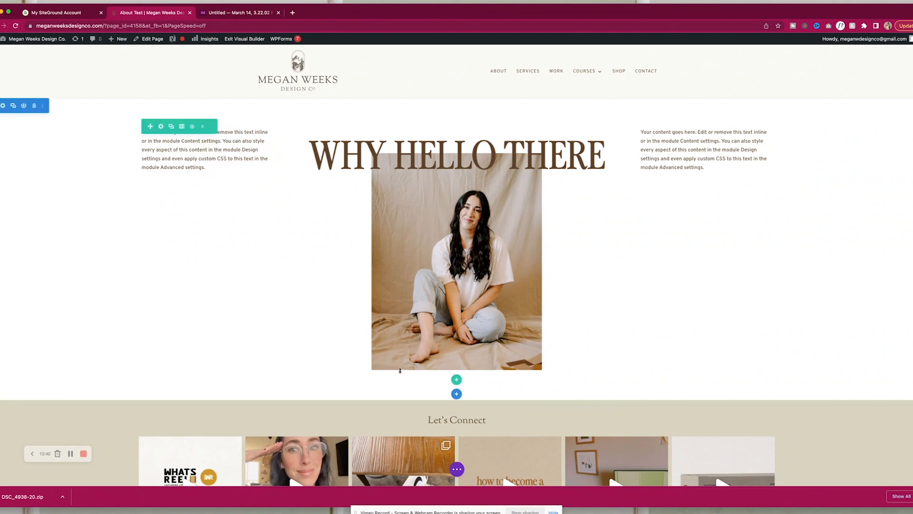
Check the body text placement in the shared XD design and open the left text module's settings on the About Test page.
left_click(219, 16)
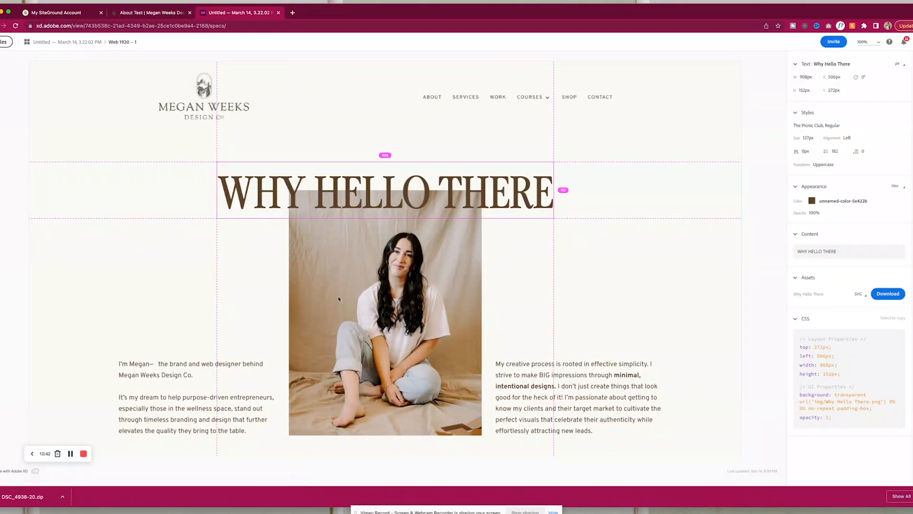
left_click(151, 13)
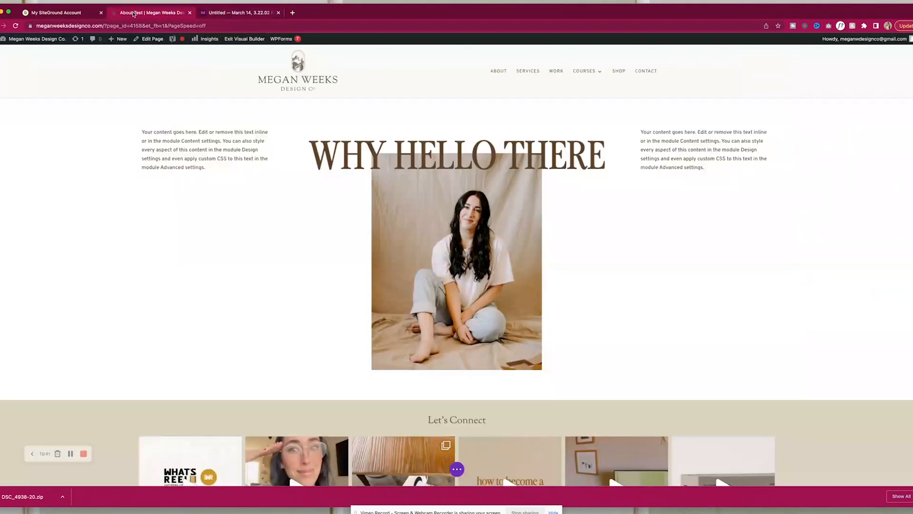
left_click(193, 135)
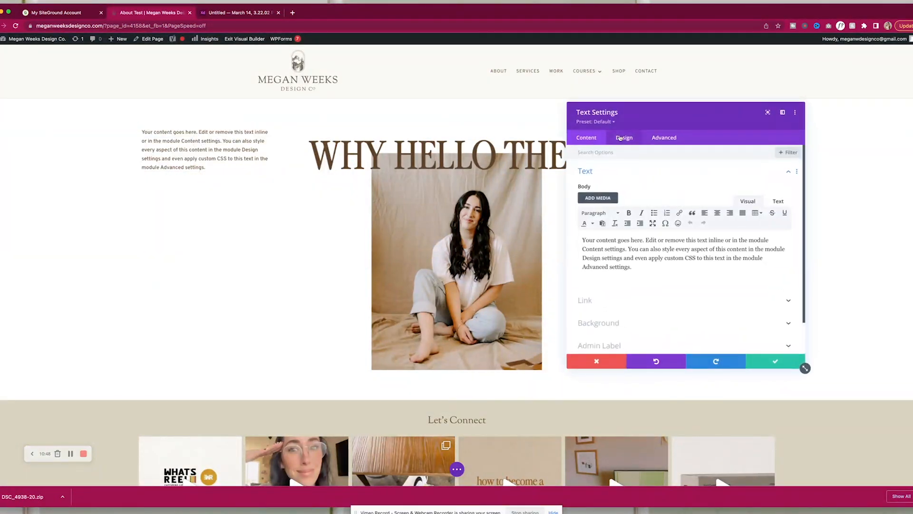
Set the top margin of the text module left of the photo to 500px and save the module.
left_click(623, 139)
left_click(592, 238)
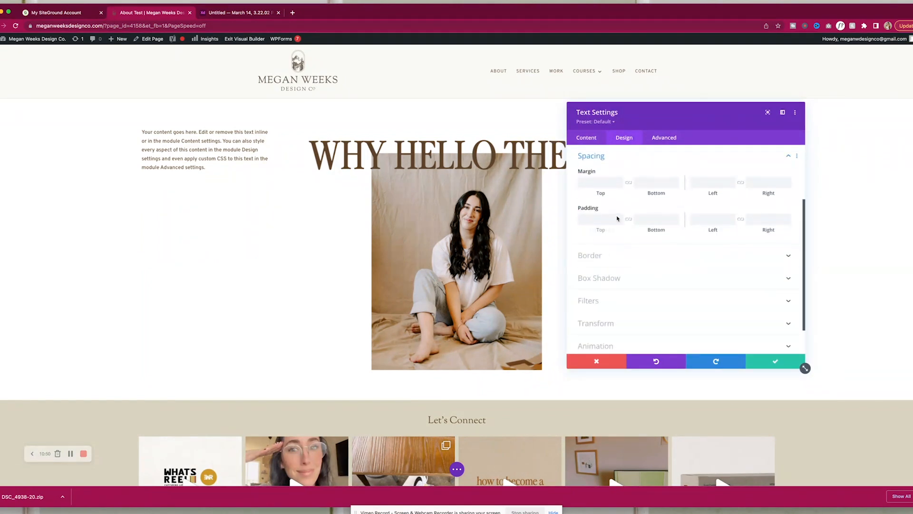
left_click(603, 182)
type("100px")
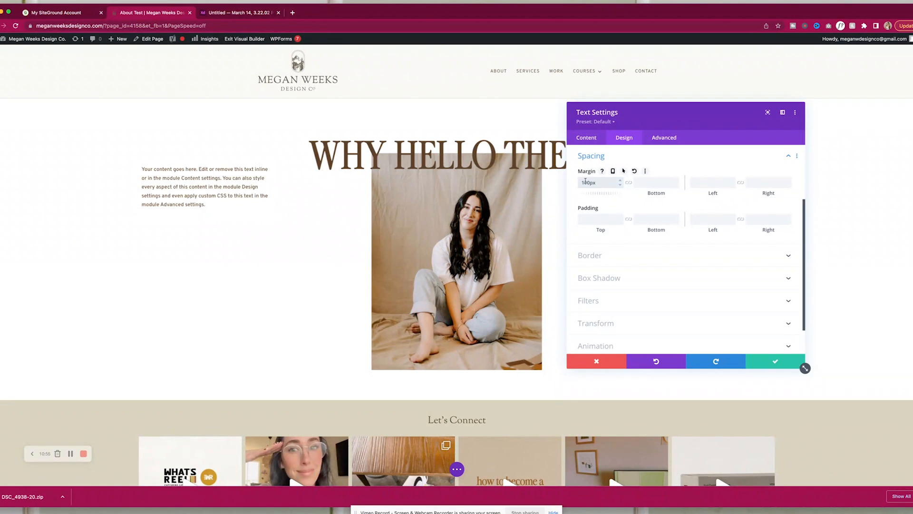
type("px")
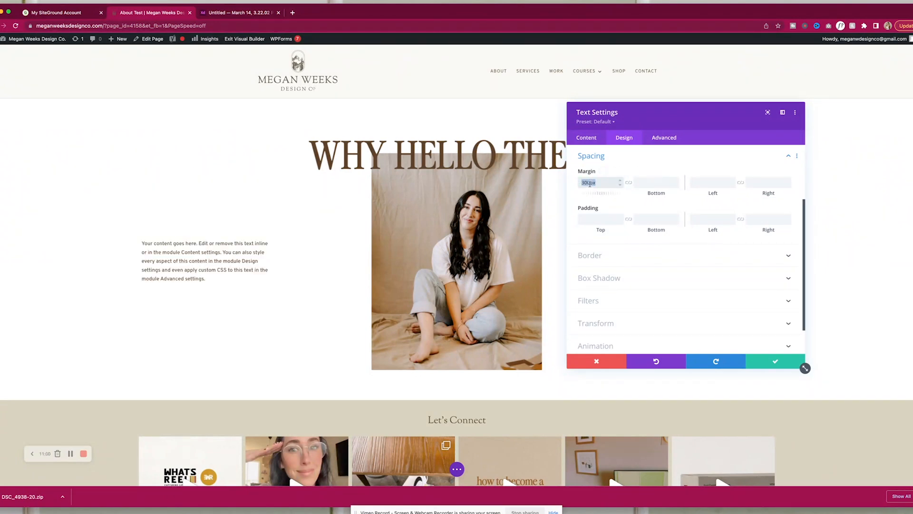
key("BackSpace")
key("BackSpace")
key("BackSpace")
key("BackSpace")
key("BackSpace")
type("00px")
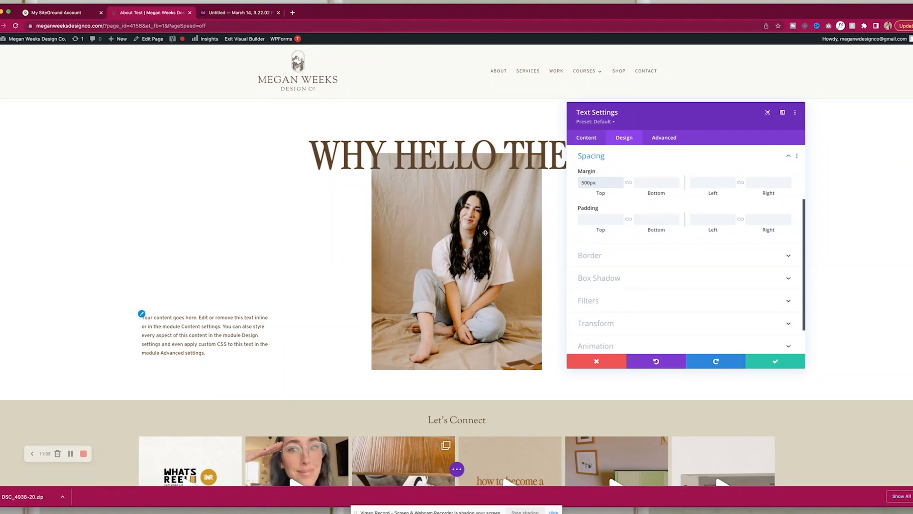
left_click(776, 361)
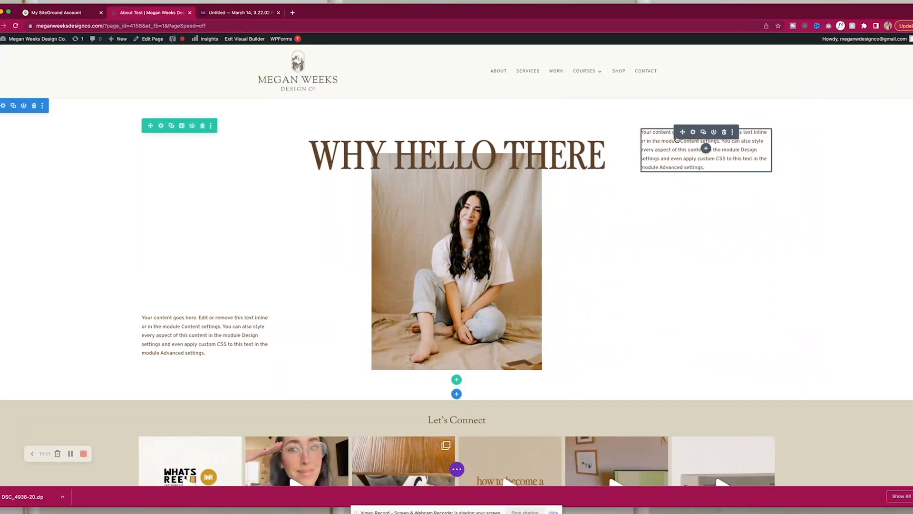
Give the text module right of the photo the same top margin as the left one and save it.
left_click(697, 132)
left_click(624, 139)
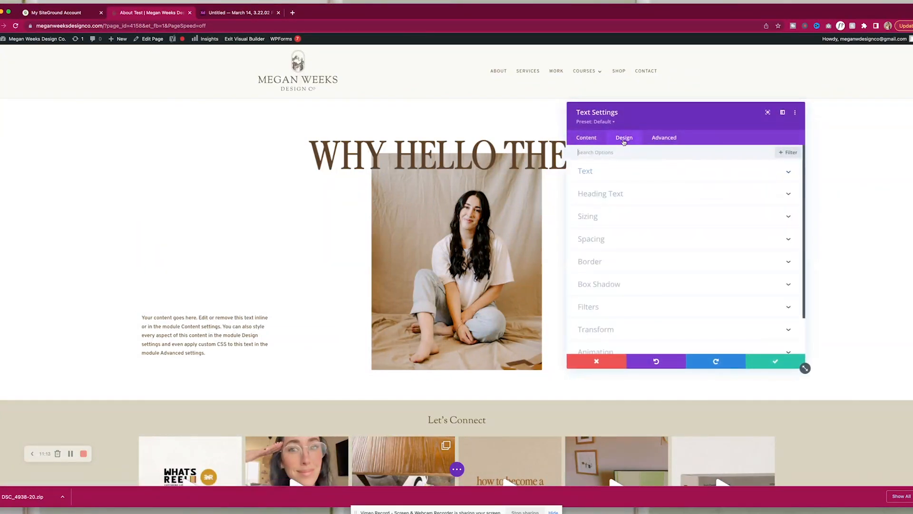
left_click(612, 241)
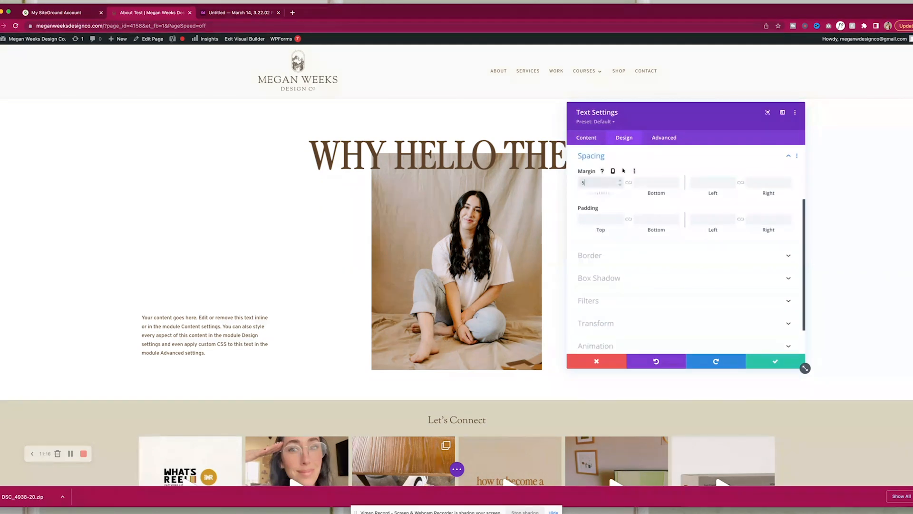
left_click(775, 362)
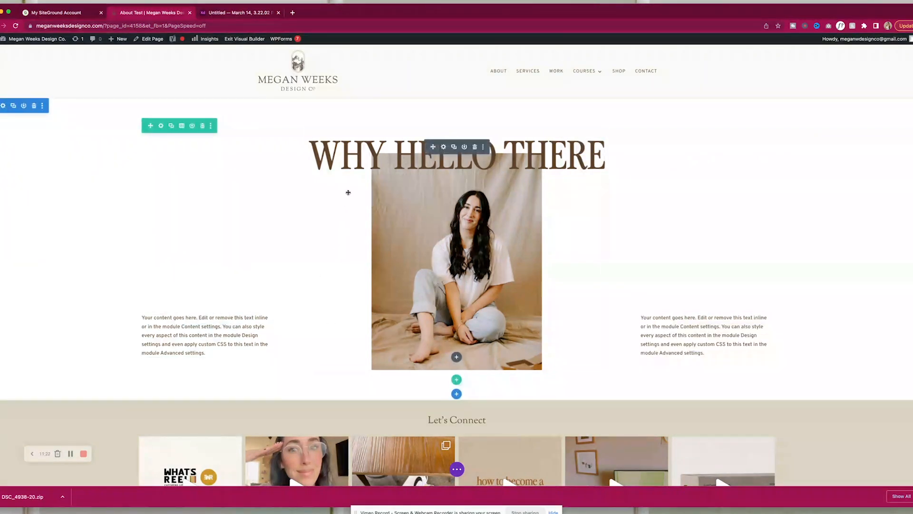
Enable a custom gutter width for the three-column row, set it to 2, and save the row.
left_click(161, 126)
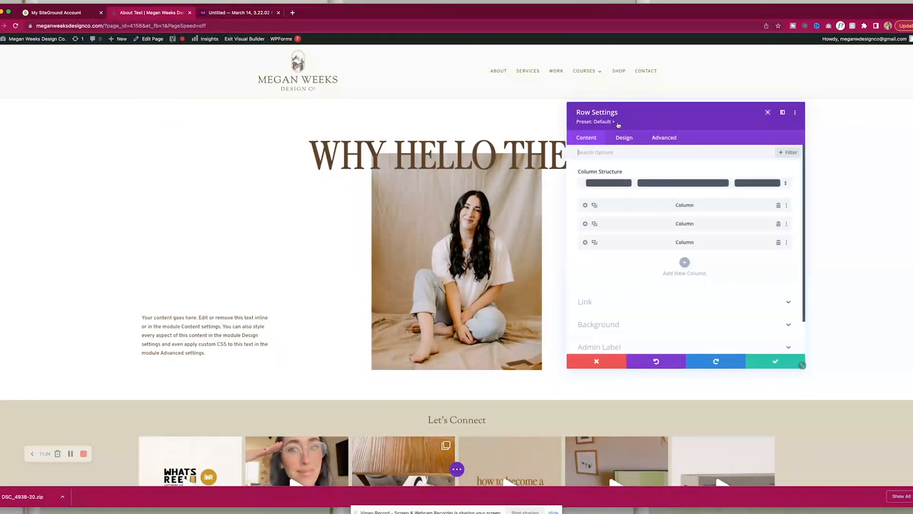
left_click(641, 137)
left_click(611, 176)
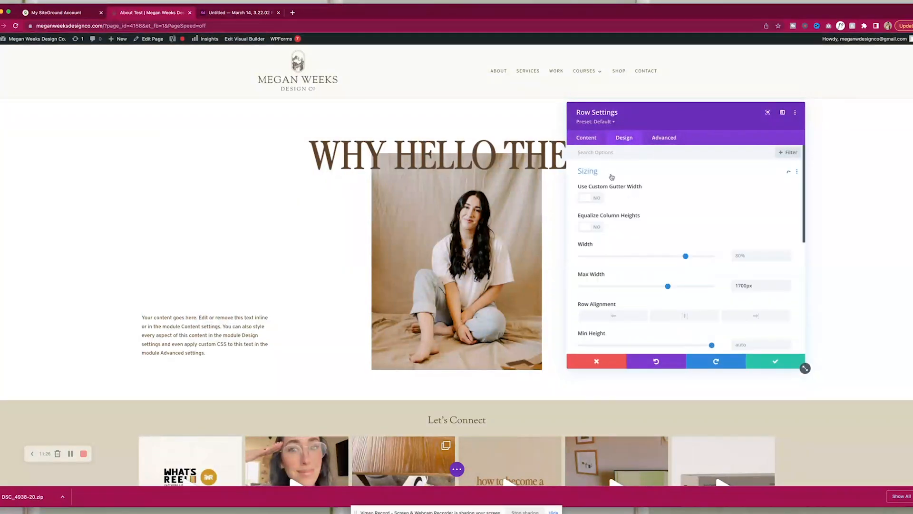
left_click(596, 199)
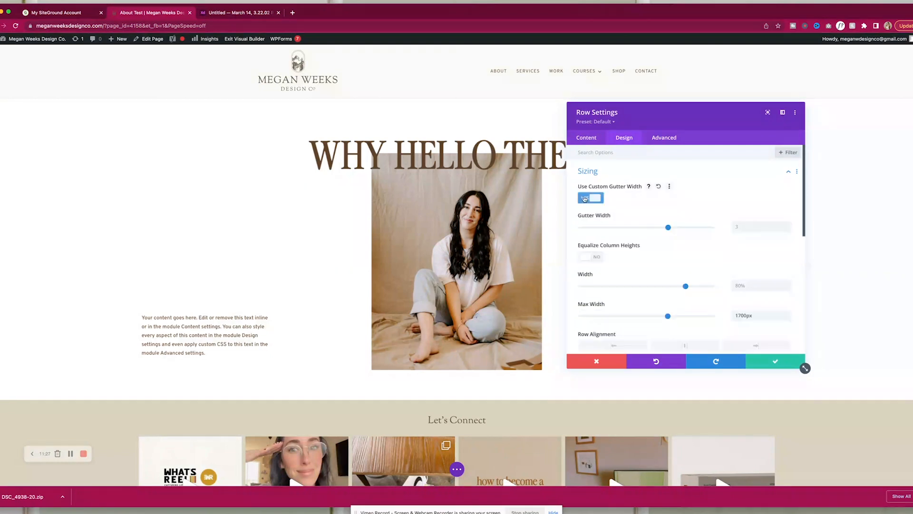
left_click_drag(669, 228, 535, 229)
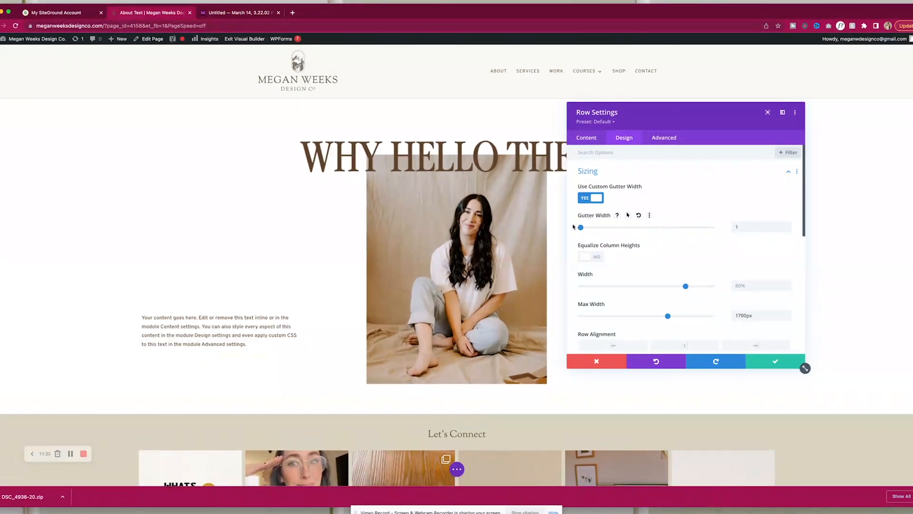
left_click_drag(573, 226, 607, 224)
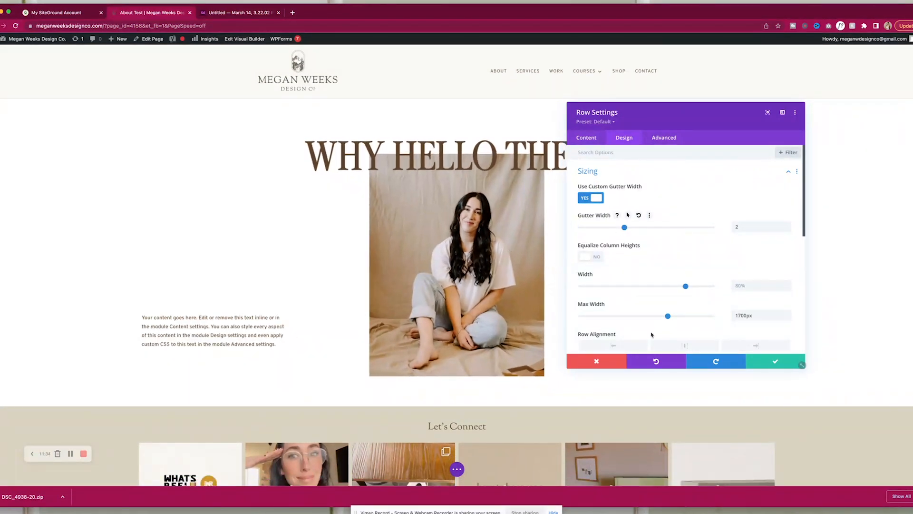
left_click(762, 362)
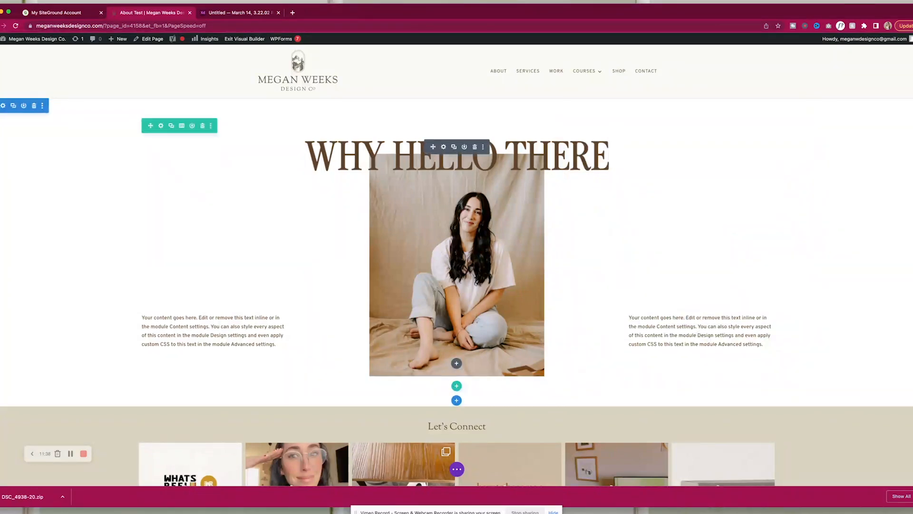
Copy the introduction paragraph from the Adobe XD mockup and replace the left text module's placeholder text with it.
left_click(242, 13)
left_click(195, 397)
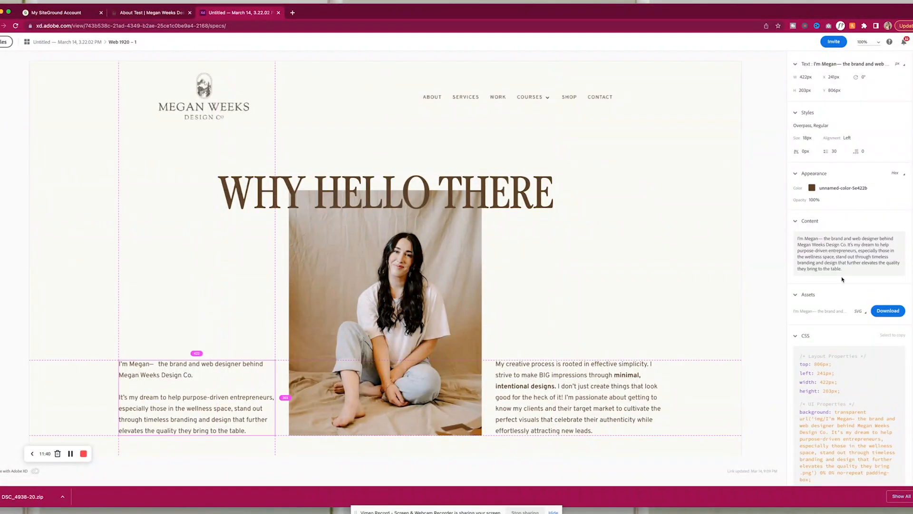
left_click(152, 13)
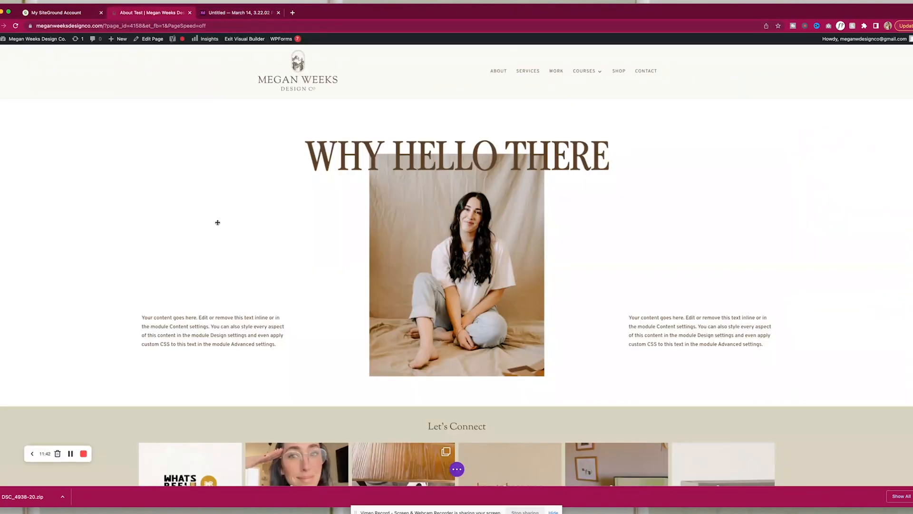
left_click(201, 319)
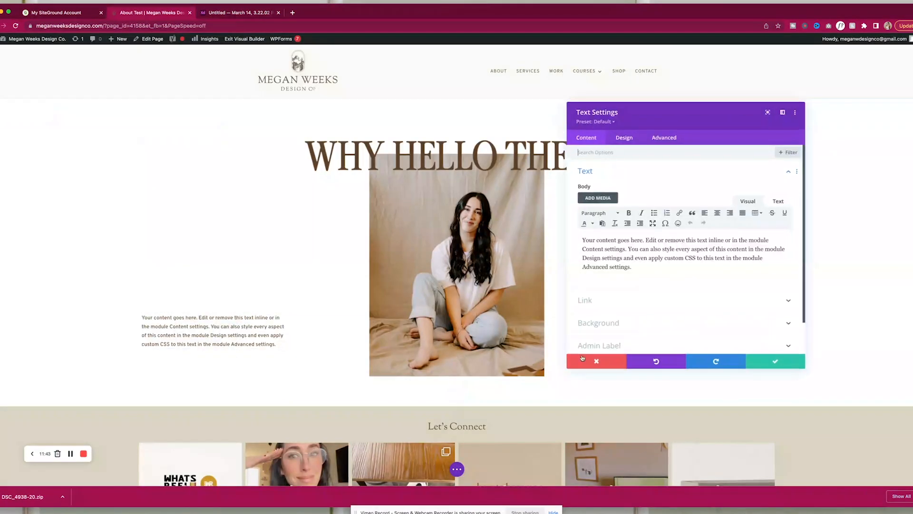
key("ctrl+a")
type("I'm Megan— the brand and web designer behind Megan Weeks Design Co. It's my dream to help purpose-driven entrepreneurs, especially those in the wellness space, stand out through timeless branding and design that further elevates the quality they bring to the table.")
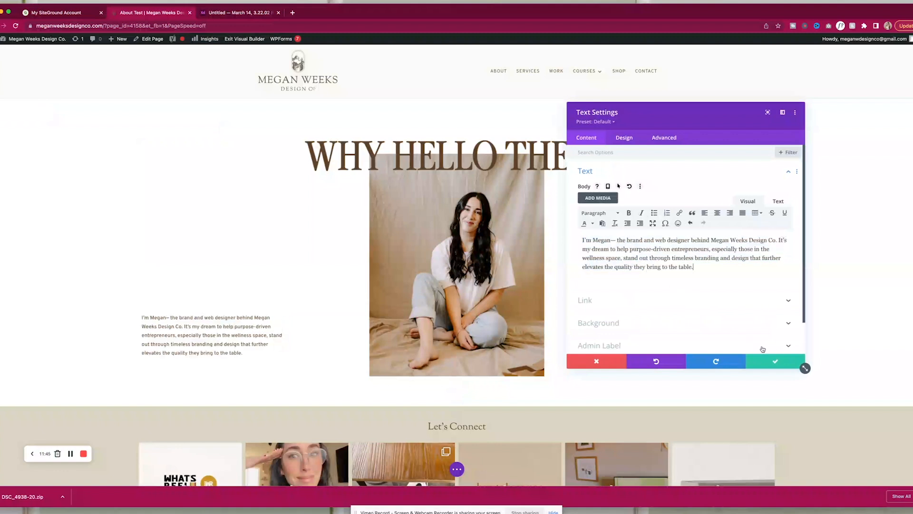
Justify the whole introduction paragraph in the left text module and save it.
key("ctrl+a")
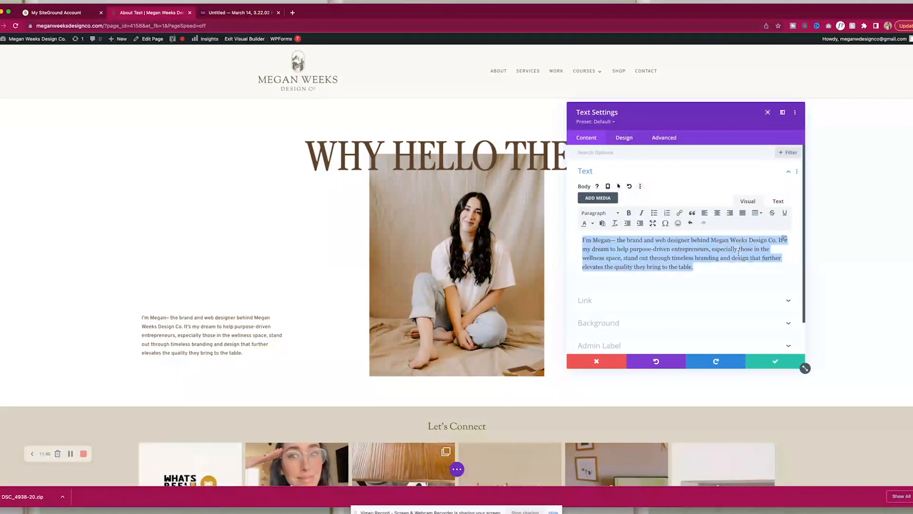
left_click(741, 214)
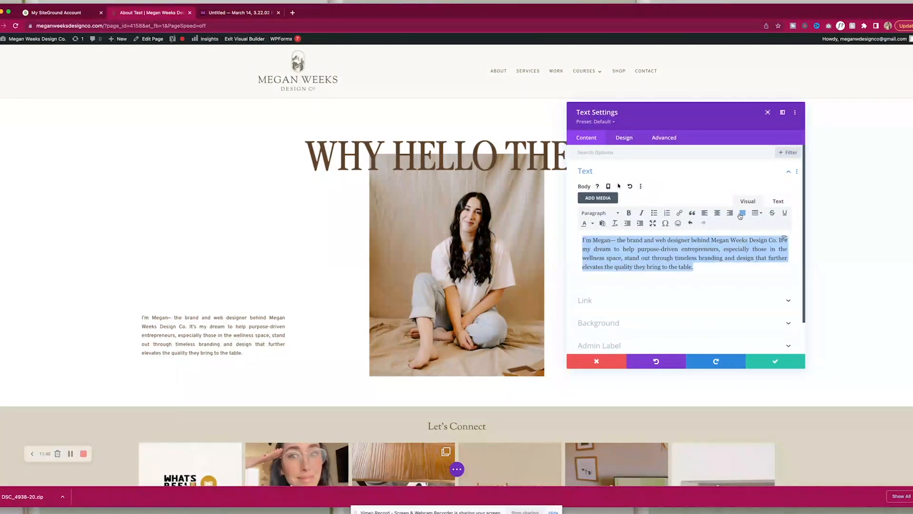
left_click(763, 364)
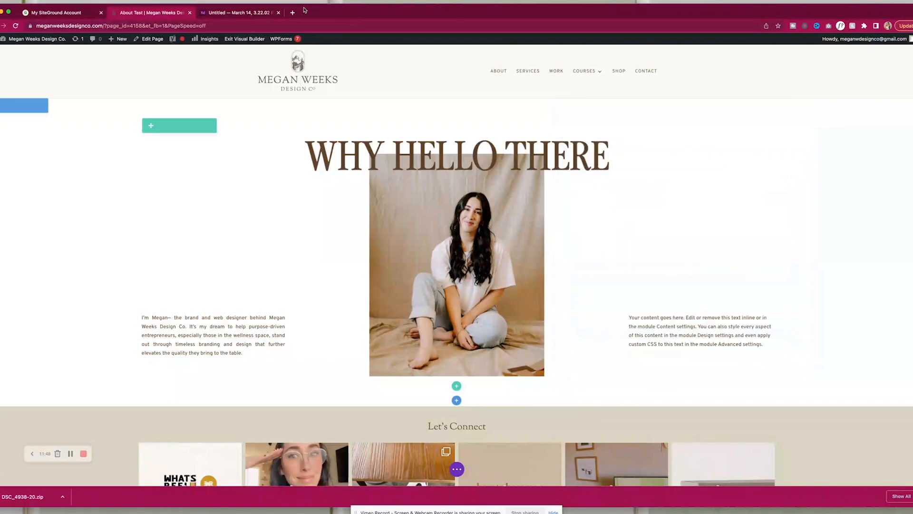
Copy the "My creative process" paragraph from the Adobe XD mockup, replace the right text module's placeholder text with it, and save.
left_click(240, 13)
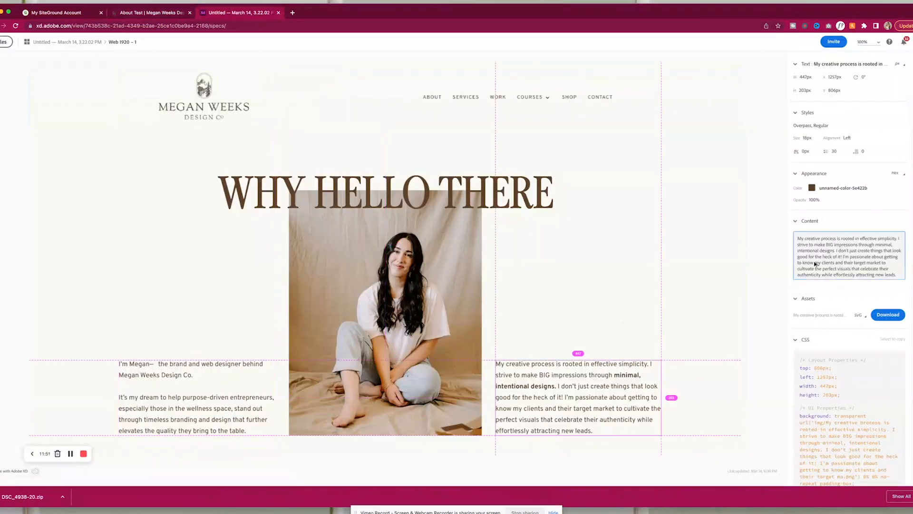
left_click(798, 252)
left_click(130, 13)
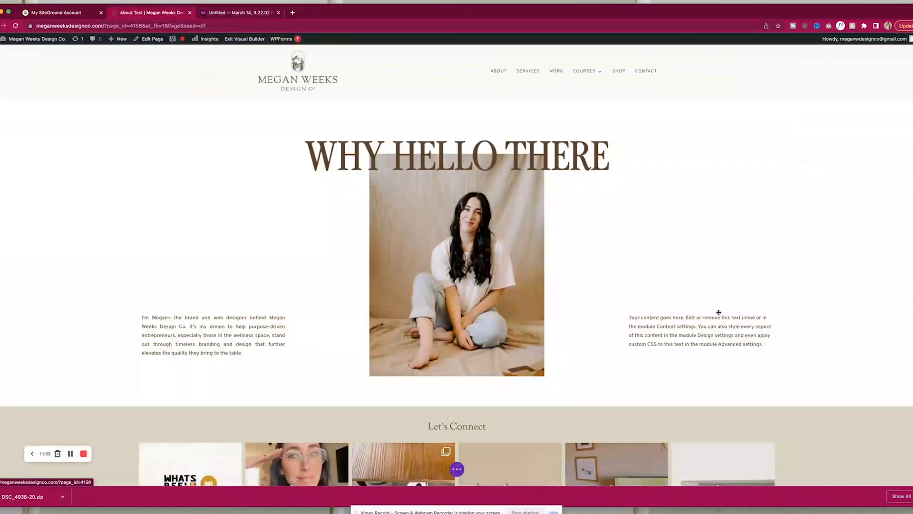
left_click(698, 332)
left_click(676, 336)
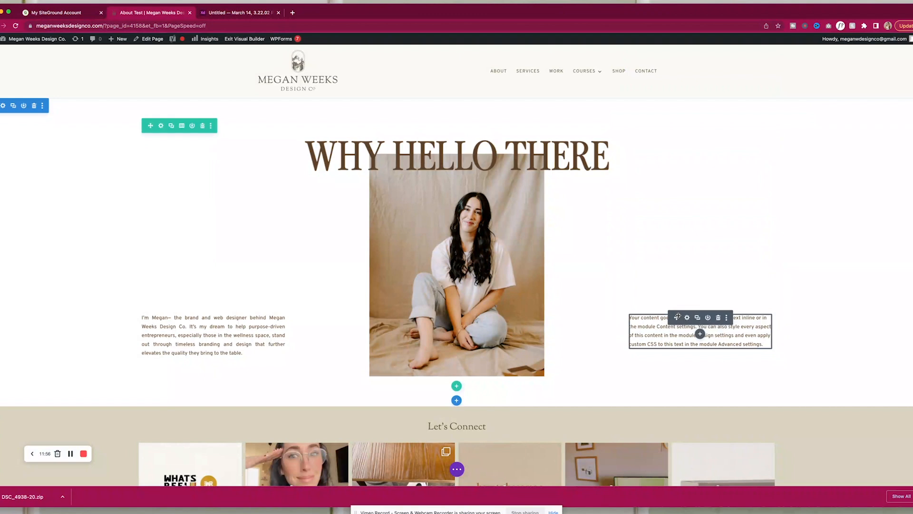
left_click(687, 318)
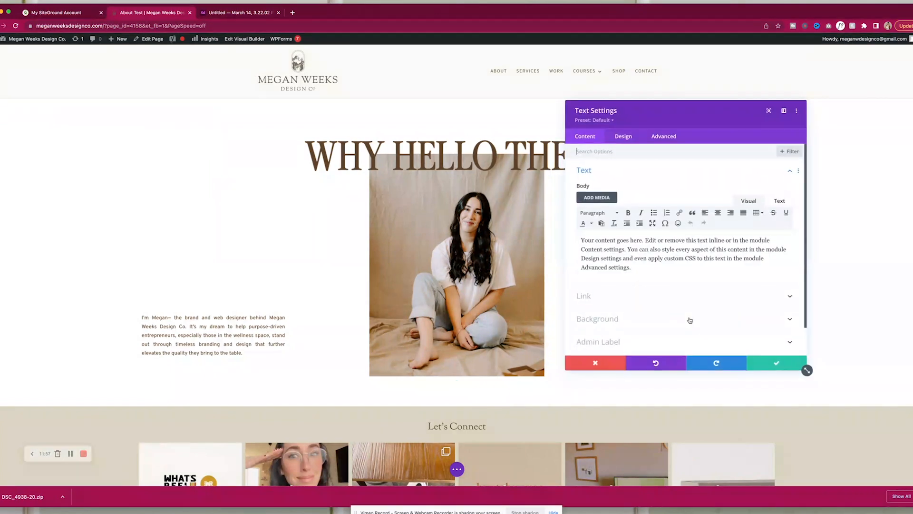
triple_click(651, 257)
key("super+v")
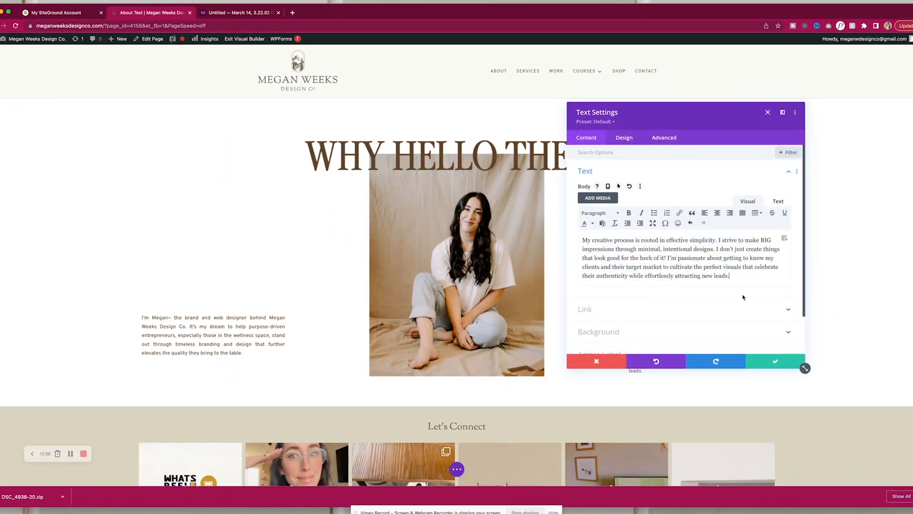
left_click(768, 358)
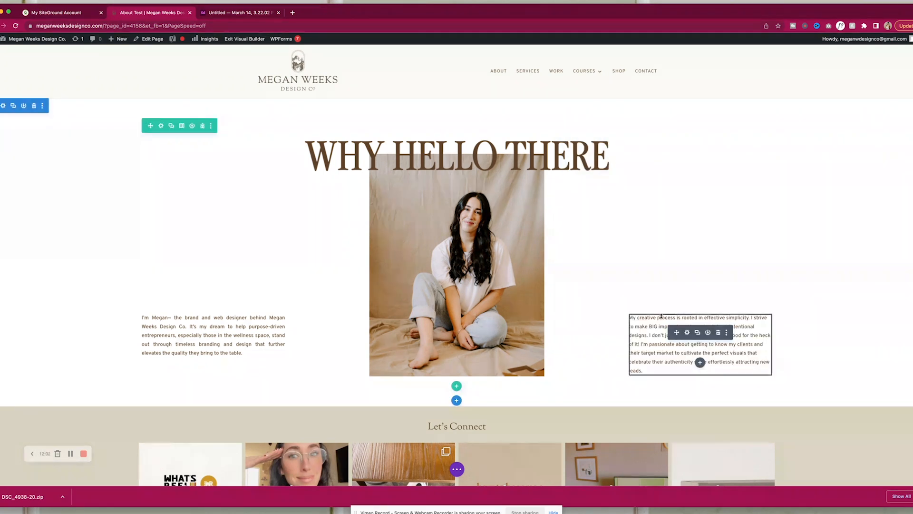
Justify the whole "My creative process" paragraph in the right text module and save it.
left_click(687, 333)
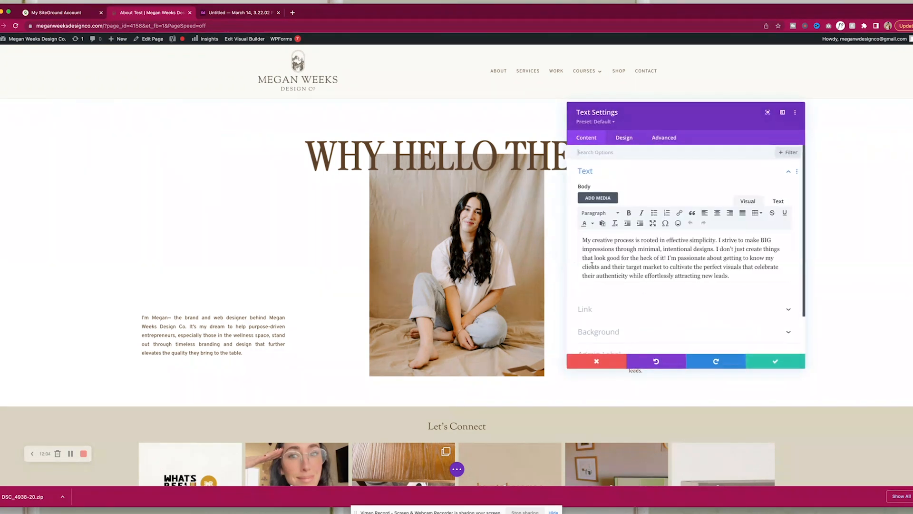
triple_click(637, 249)
left_click(742, 212)
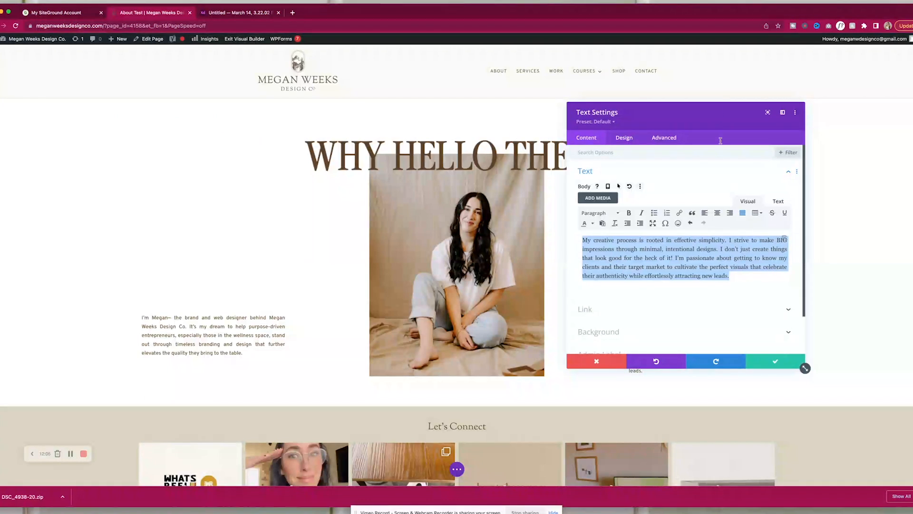
left_click_drag(718, 122, 514, 120)
triple_click(530, 264)
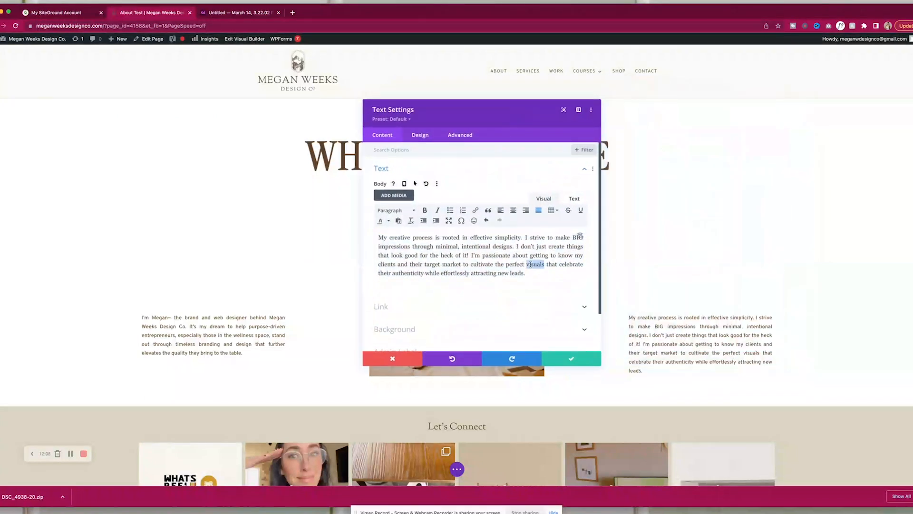
left_click(566, 360)
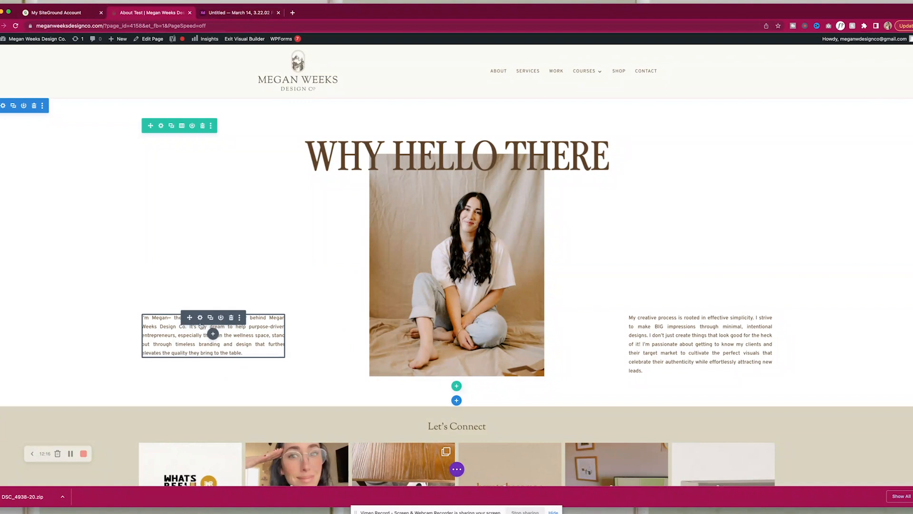
Increase the top and bottom padding of the section holding the WHY HELLO THERE heading and photo.
scroll(742, 355, "down", 1)
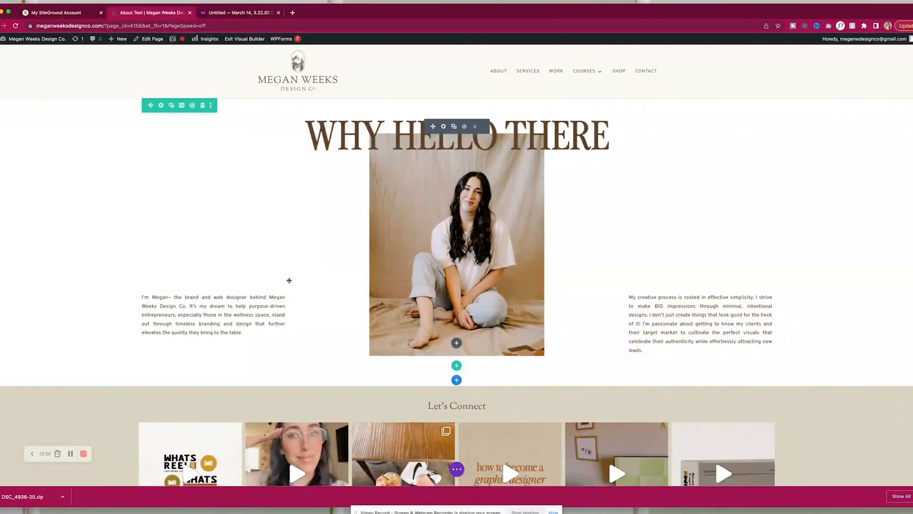
scroll(469, 259, "up", 1)
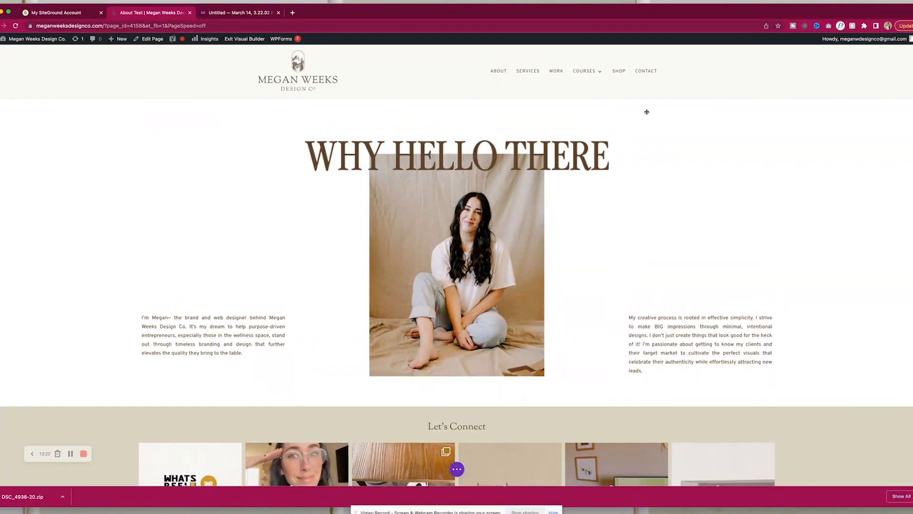
scroll(645, 116, "up", 1)
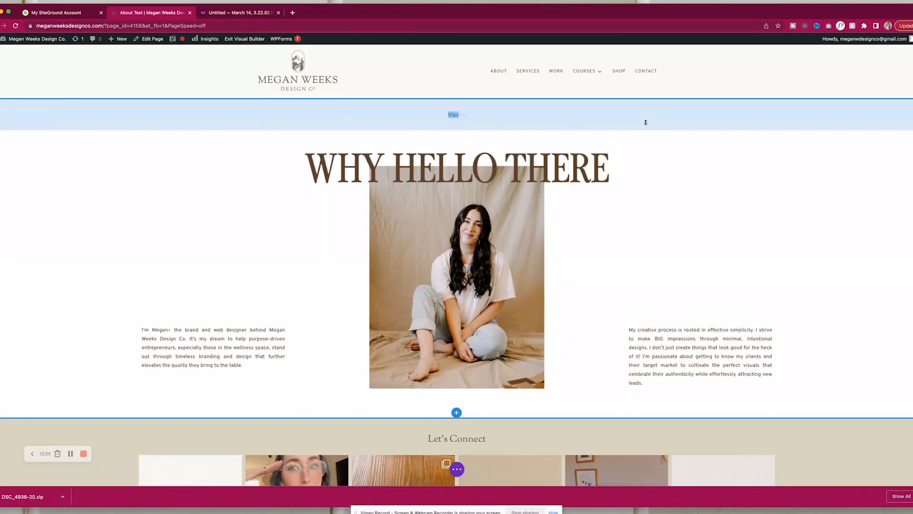
left_click(467, 117, "shift")
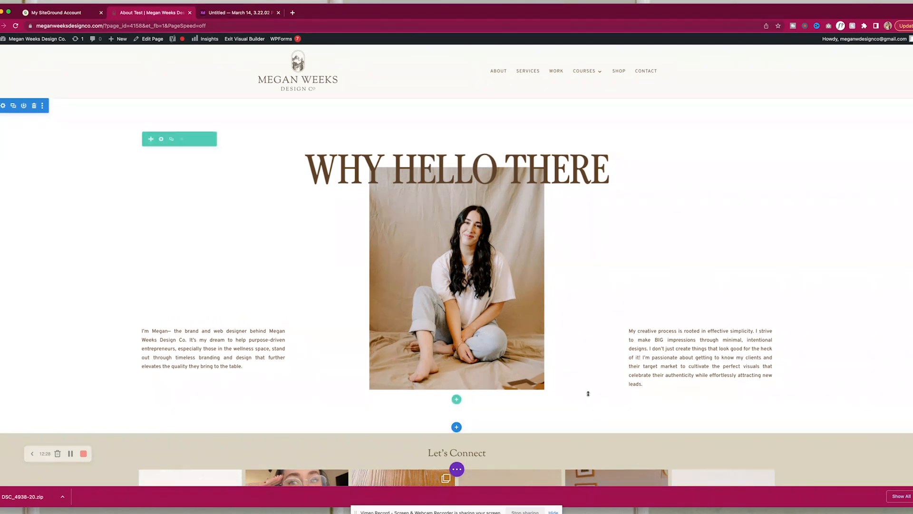
Add slightly more top padding above the WHY HELLO THERE heading.
left_click_drag(480, 118, 492, 124)
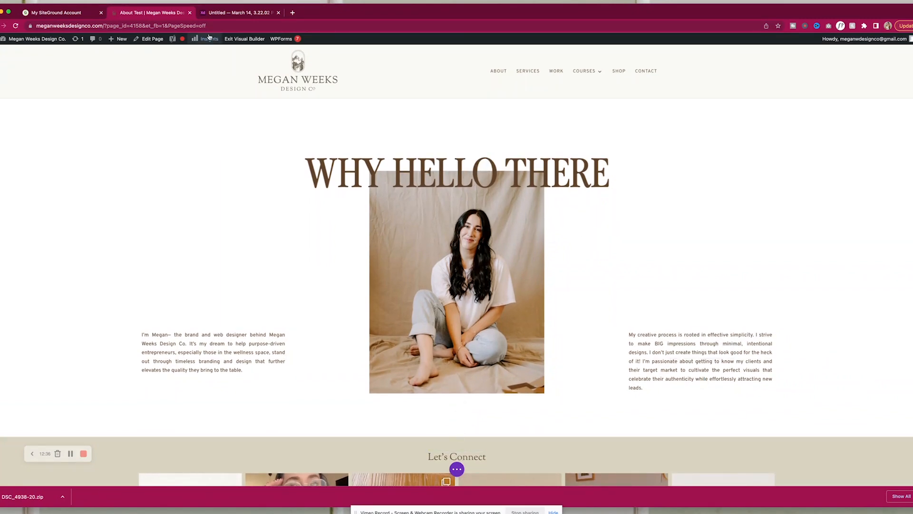
Switch to the Adobe XD mockup and copy the fill colour of the rust rectangle behind the "Most days" quote.
left_click(235, 12)
scroll(257, 337, "down", 5)
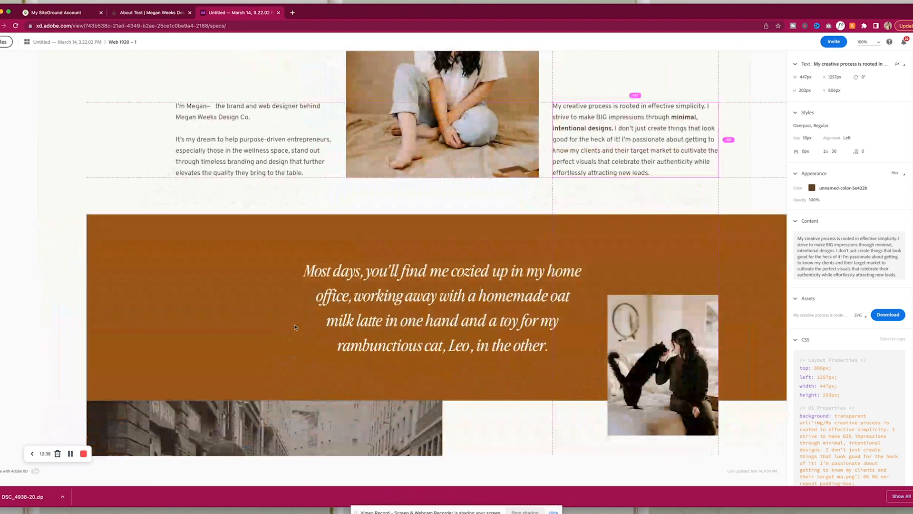
left_click(257, 337)
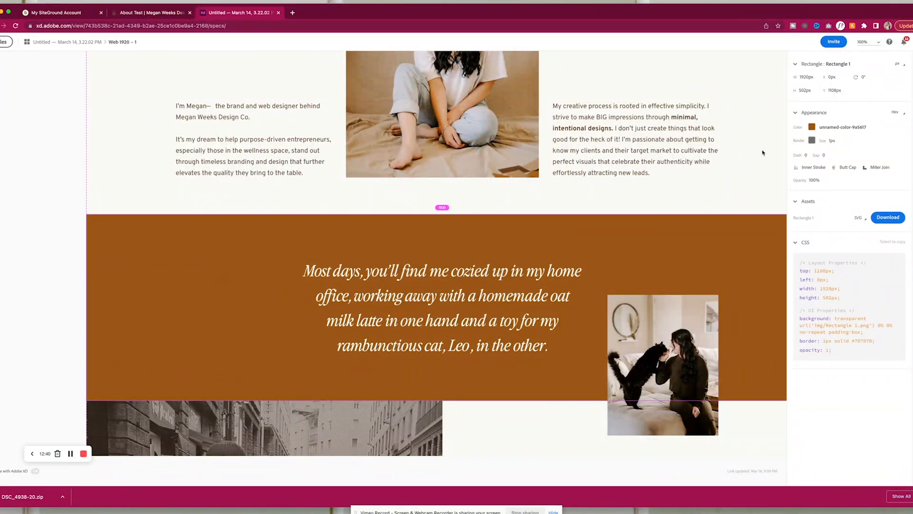
left_click(812, 127)
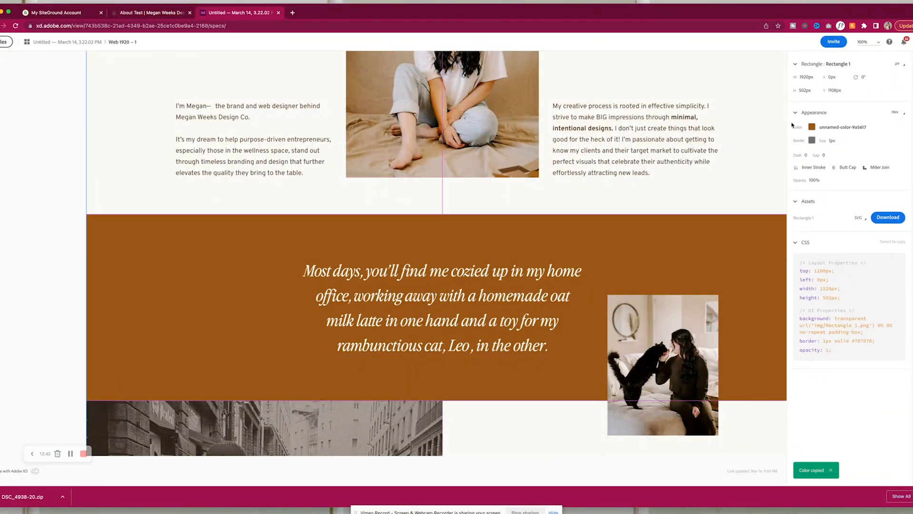
Return to the Divi page and add a new section with an empty single-column row between the hero and Let's Connect.
left_click(158, 17)
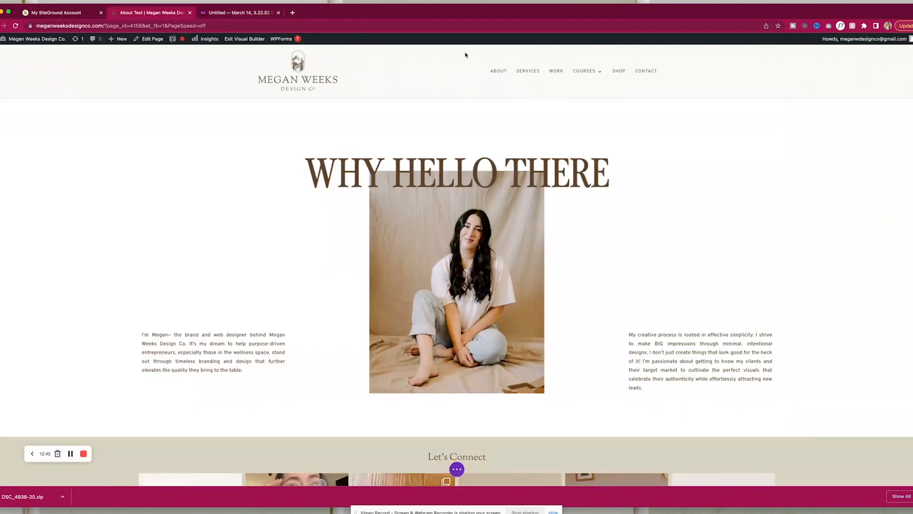
scroll(454, 266, "down", 5)
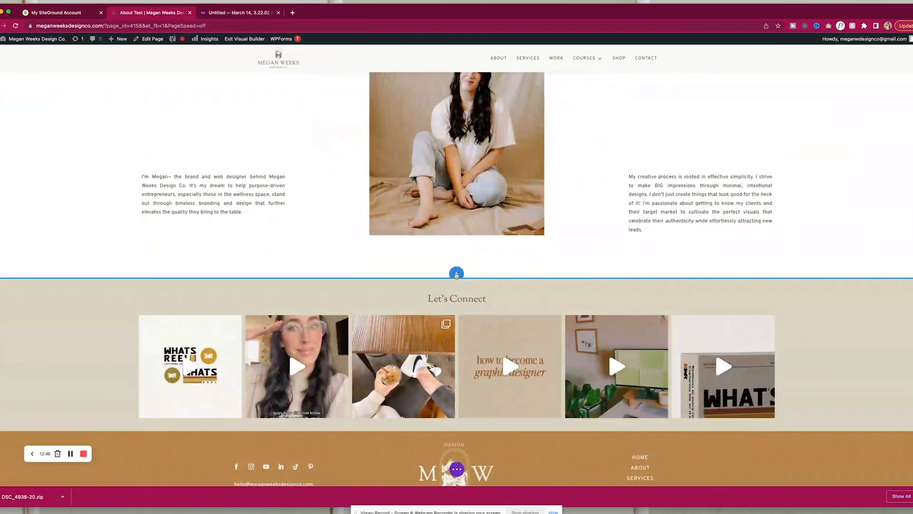
left_click(455, 273)
left_click(413, 249)
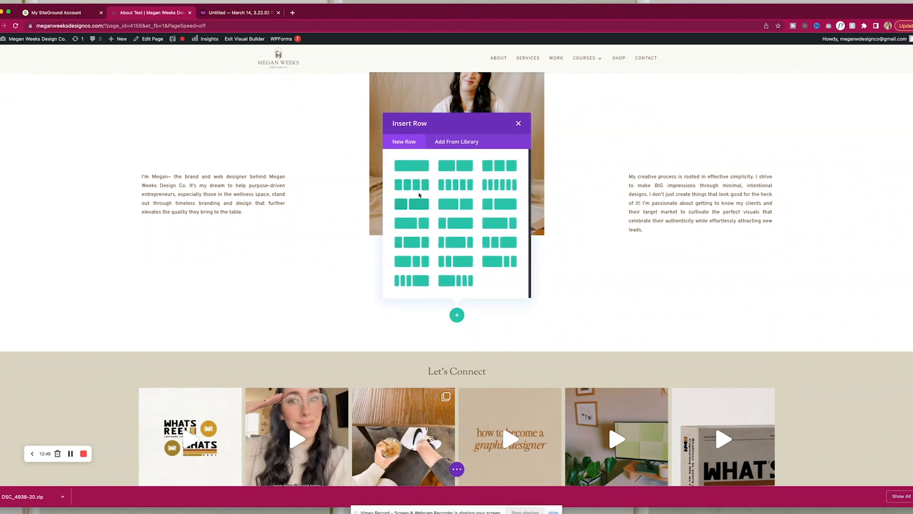
left_click(411, 166)
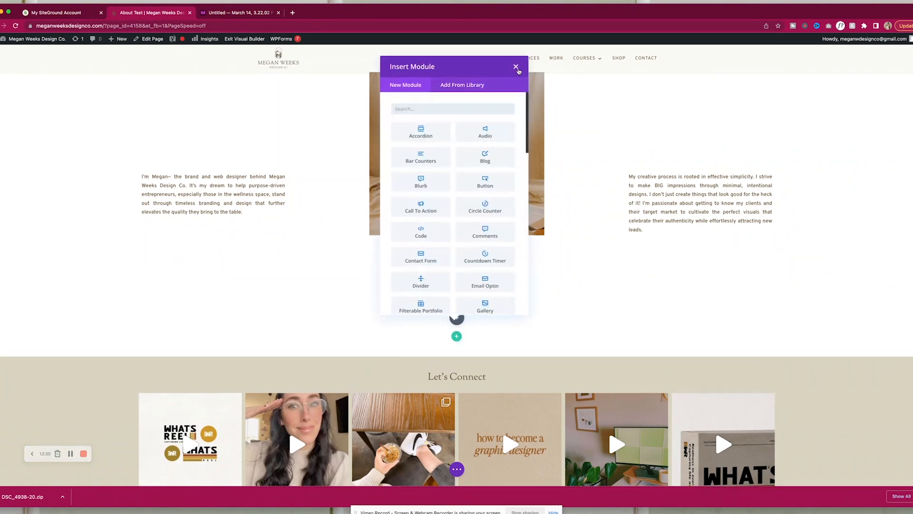
left_click(516, 67)
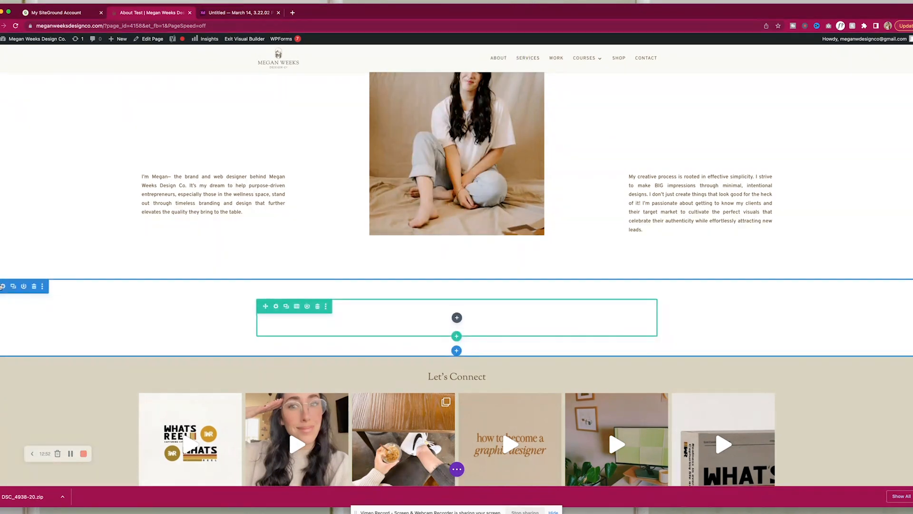
Set the new section's background to the rust colour copied from the mockup and save the section settings.
left_click(3, 286)
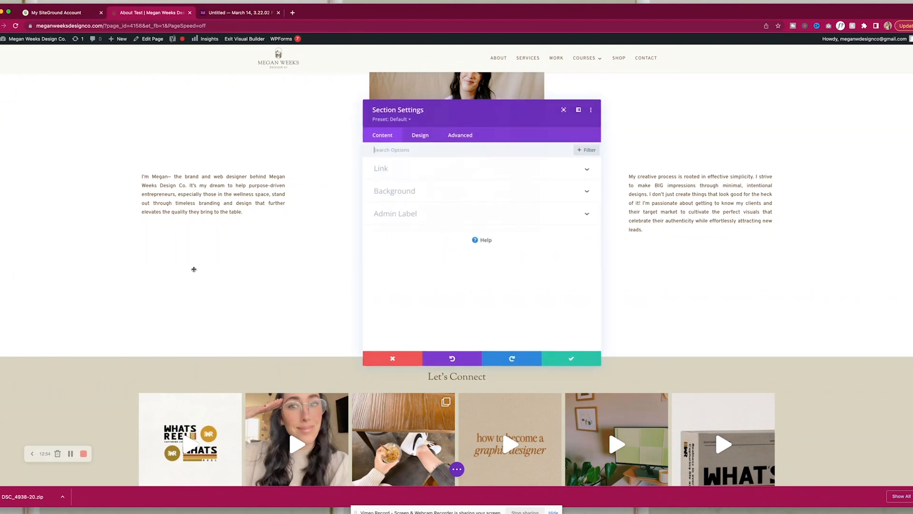
left_click(382, 199)
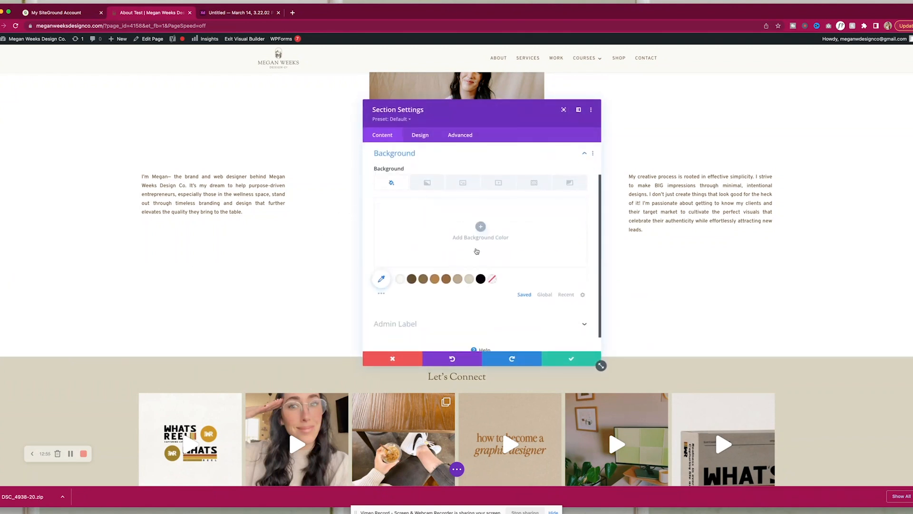
left_click(446, 280)
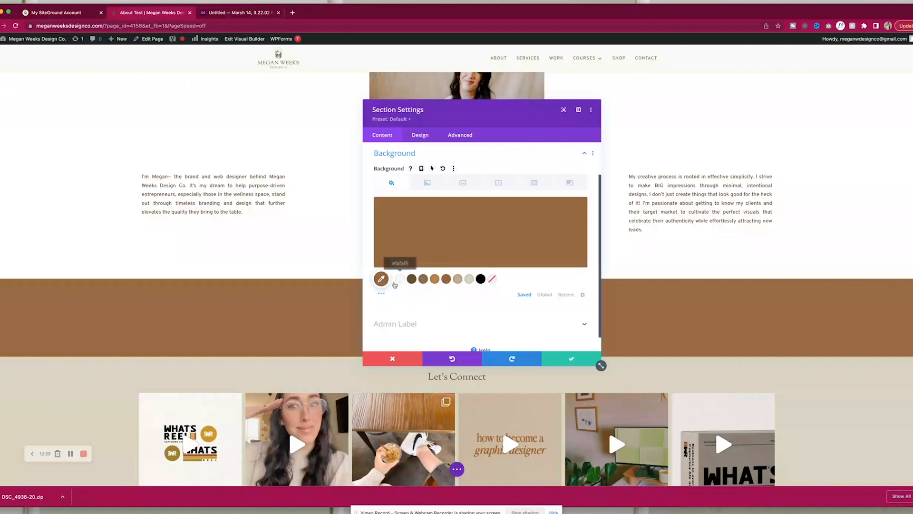
left_click(432, 169)
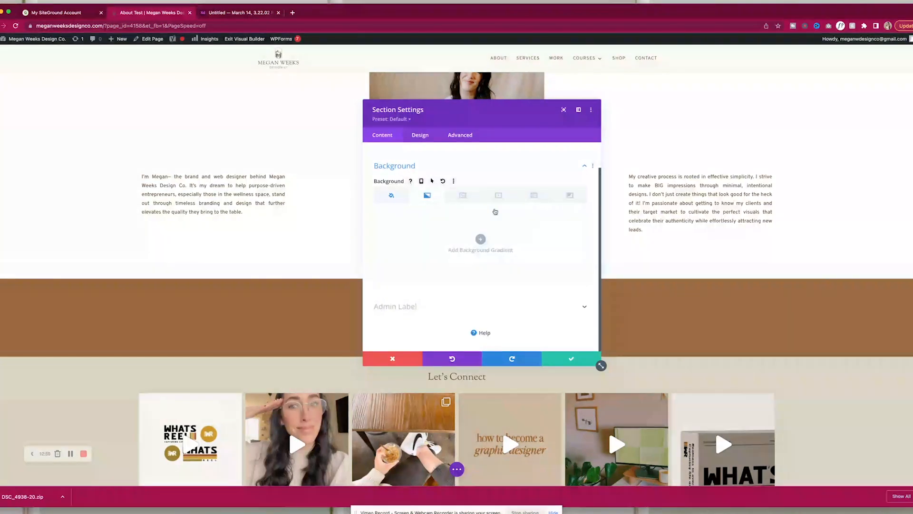
left_click(392, 196)
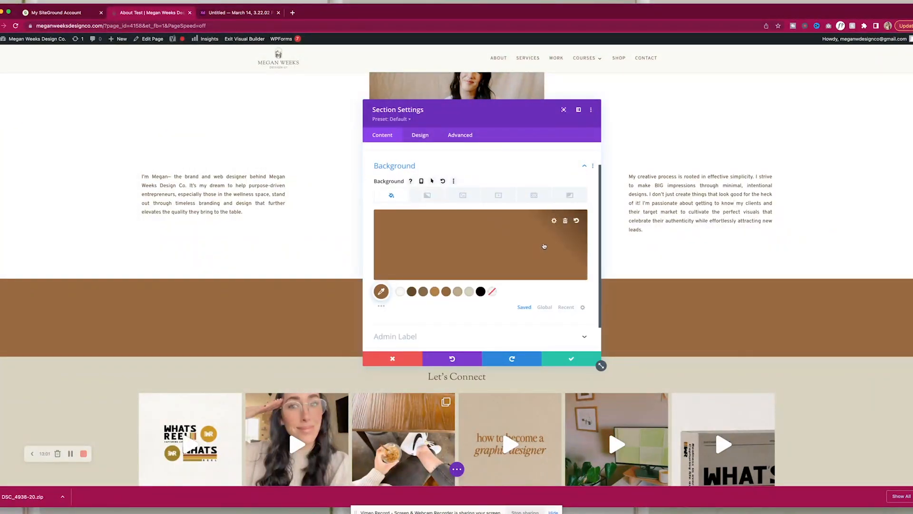
left_click(544, 245)
left_click(492, 291)
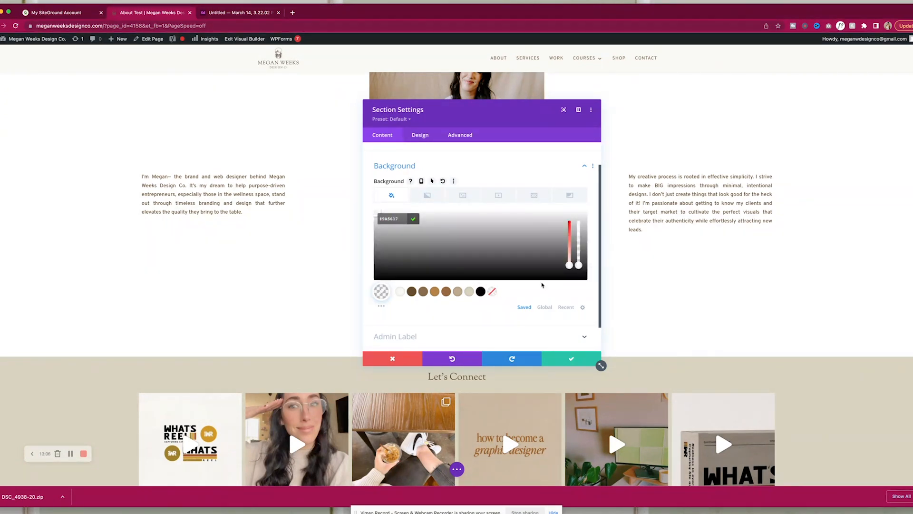
key("Return")
left_click(568, 357)
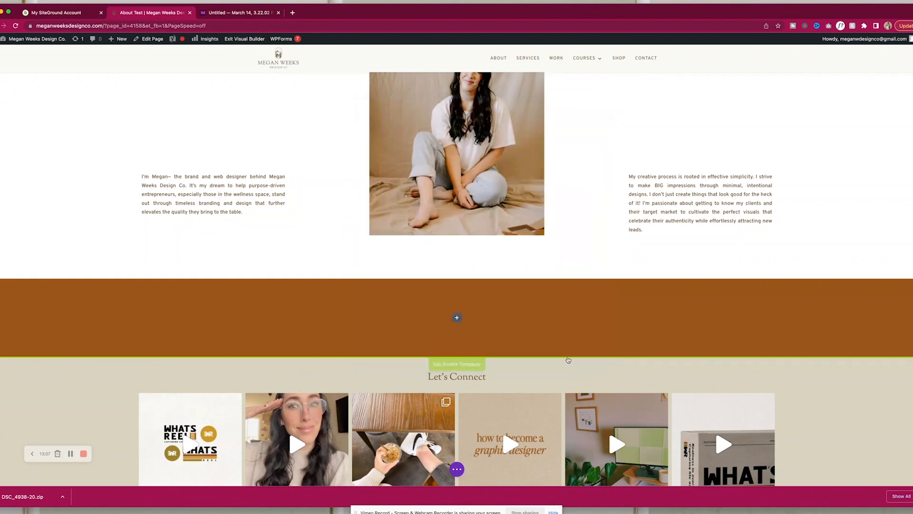
Insert a Text module into the empty row of the rust section.
left_click(458, 319)
type("text")
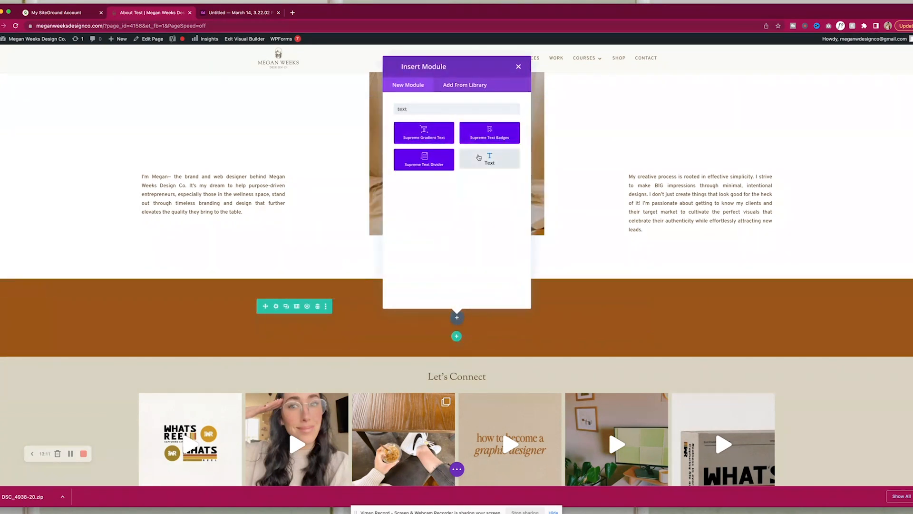
left_click(479, 157)
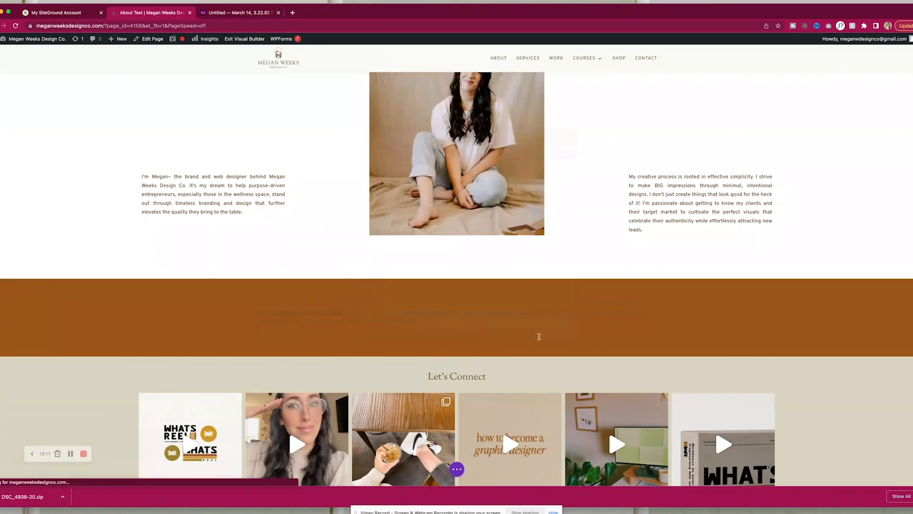
Copy the "Most days, you'll find me cozied up" quote from the Adobe XD mockup and replace the new text module's placeholder with it.
left_click(228, 18)
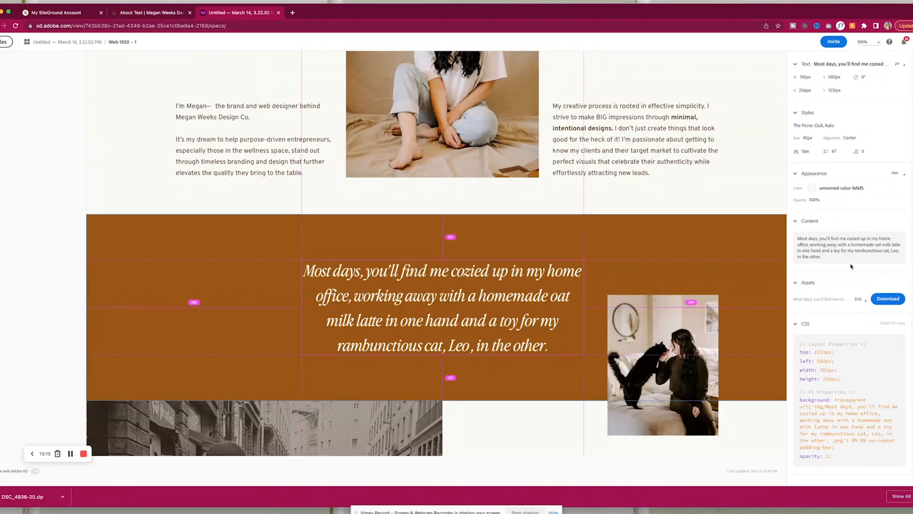
left_click(852, 250)
left_click(113, 13)
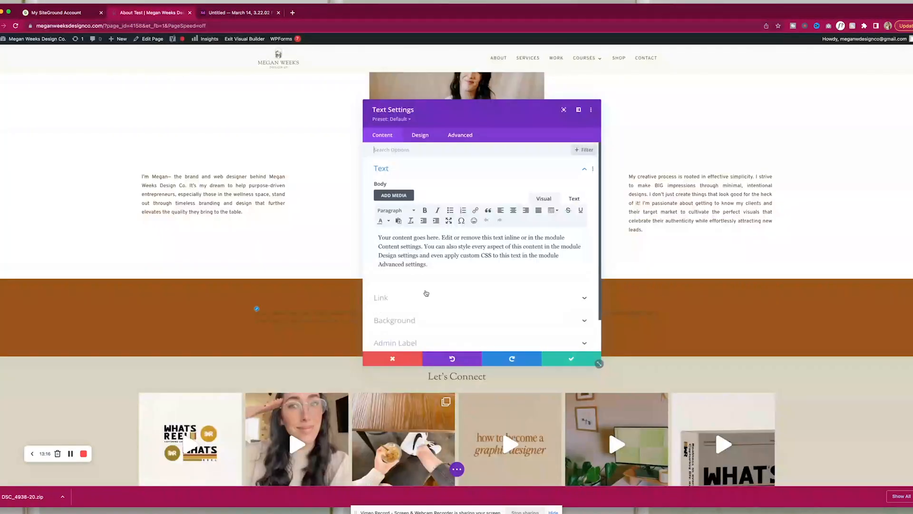
key("ctrl+a")
key("ctrl+v")
Format the whole "Most days" quote as Heading 2.
key("ctrl+a")
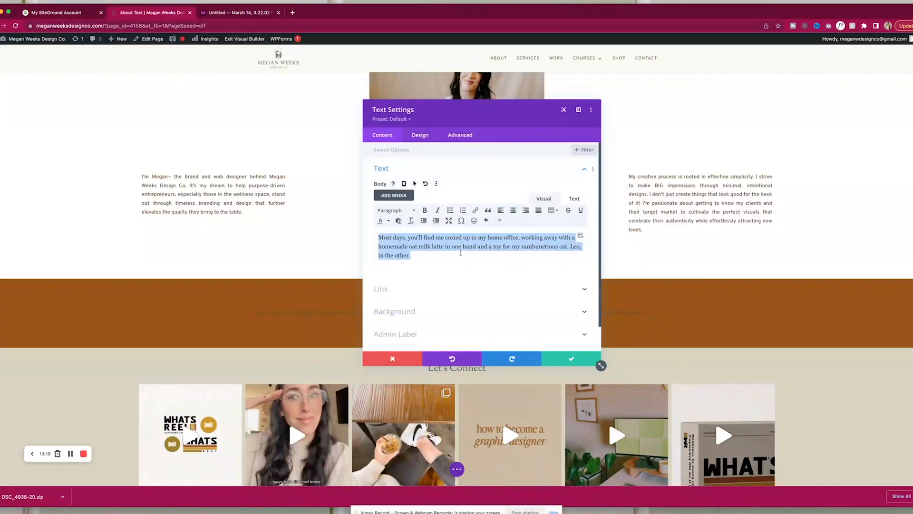
left_click(411, 210)
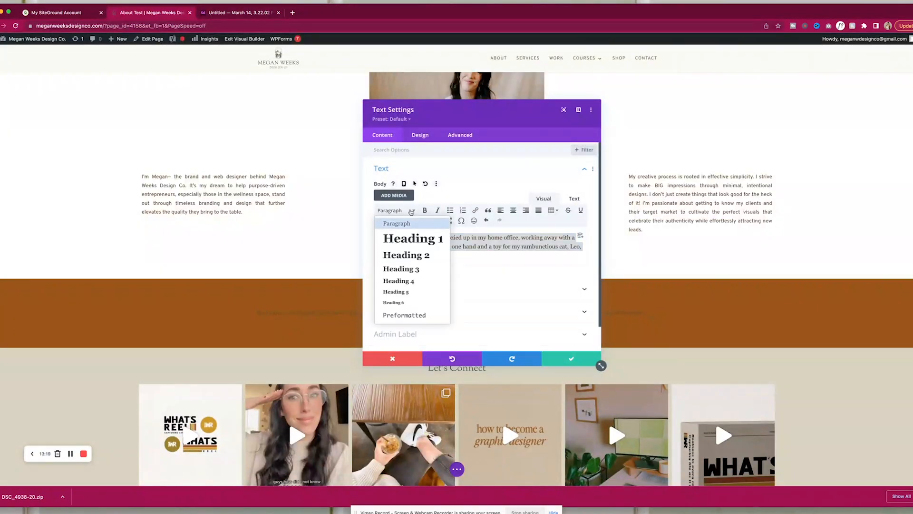
left_click(410, 255)
Set the quote module's Heading 1 font to The Picnic Regular and its text colour to the saved off-white.
left_click(414, 135)
left_click(435, 197)
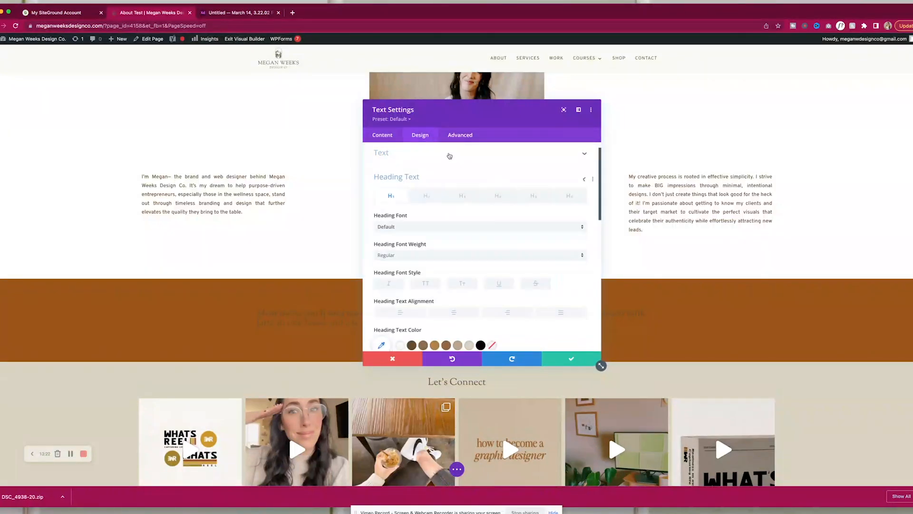
left_click_drag(482, 121, 579, 114)
left_click(524, 197)
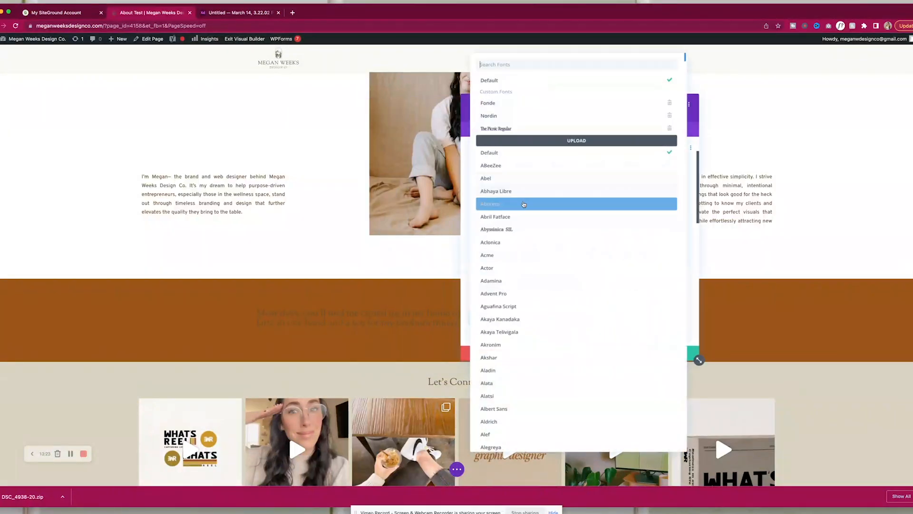
left_click(522, 130)
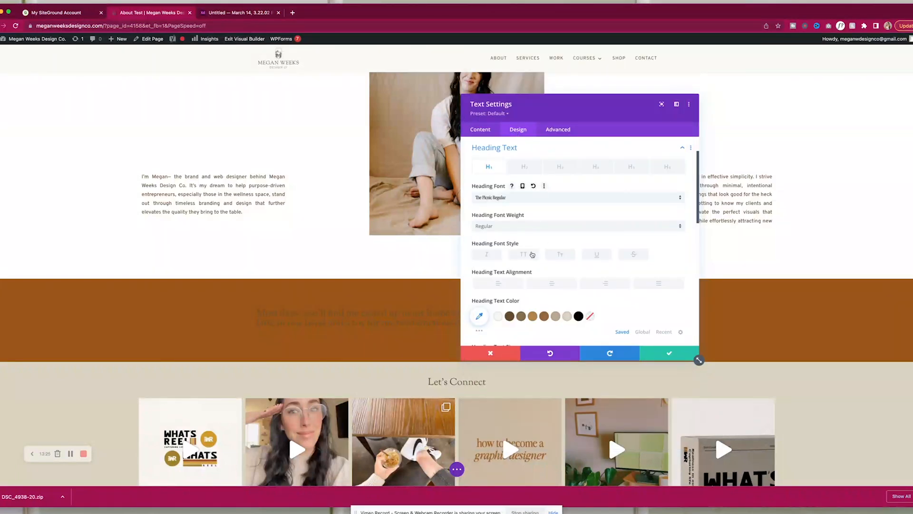
left_click(502, 316)
Set the quote module's Heading 2 font to The Picnic Regular and its text colour to the saved off-white.
left_click(525, 195)
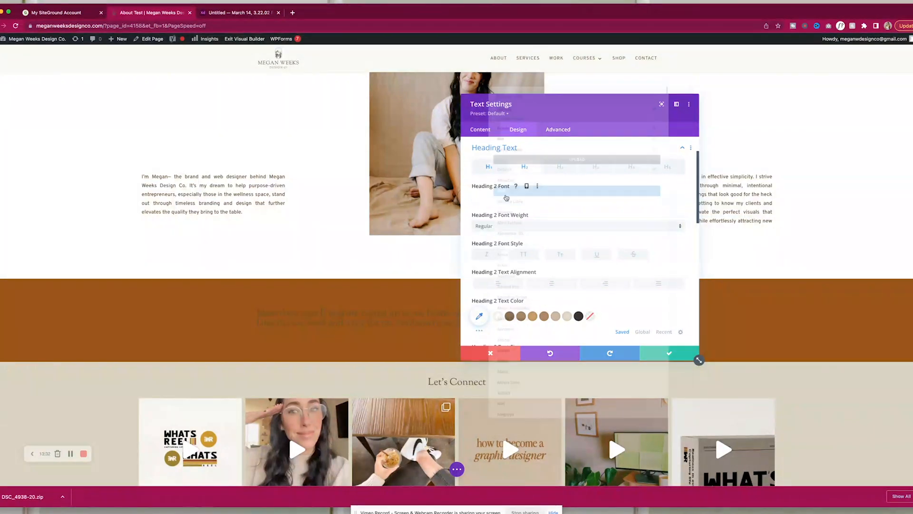
left_click(525, 131)
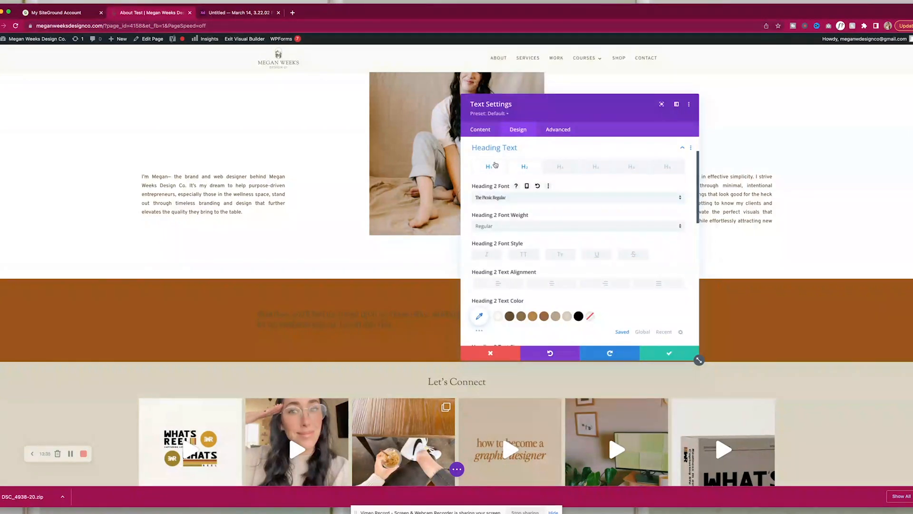
left_click(481, 130)
left_click(472, 166)
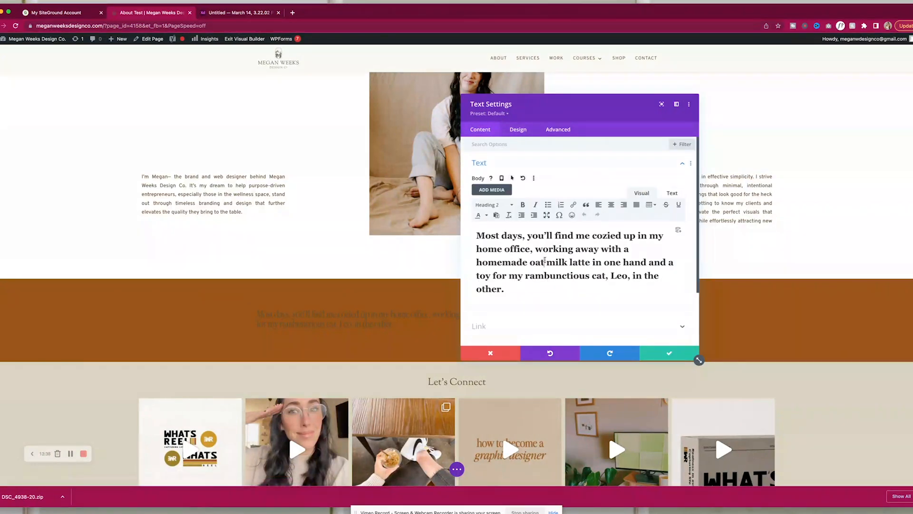
key("super+a")
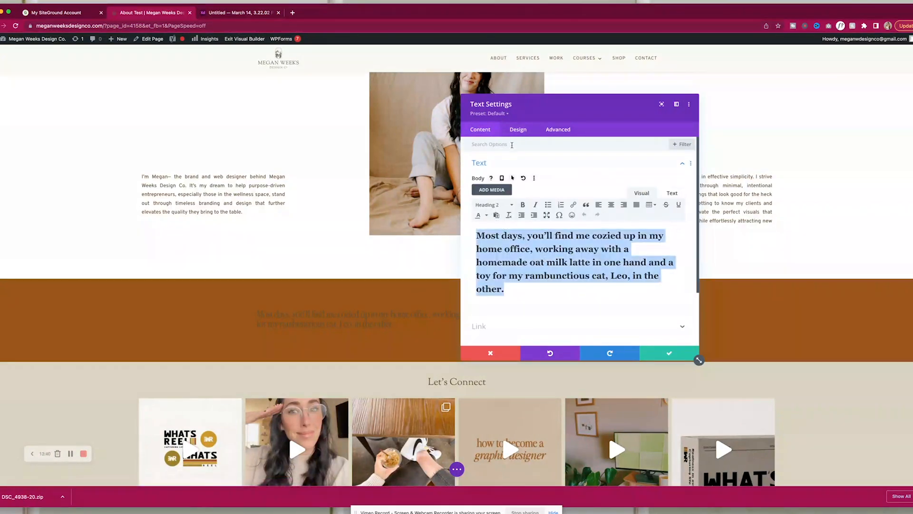
left_click(517, 129)
left_click(494, 186)
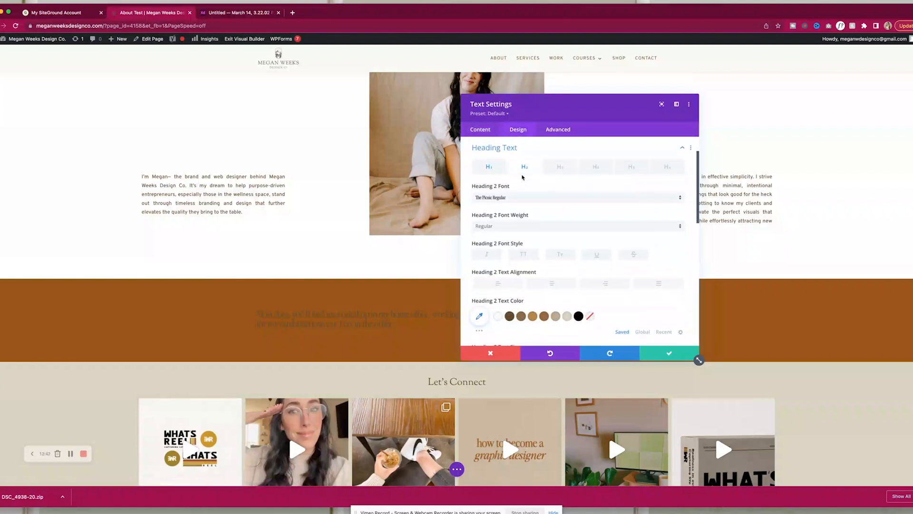
left_click(497, 314)
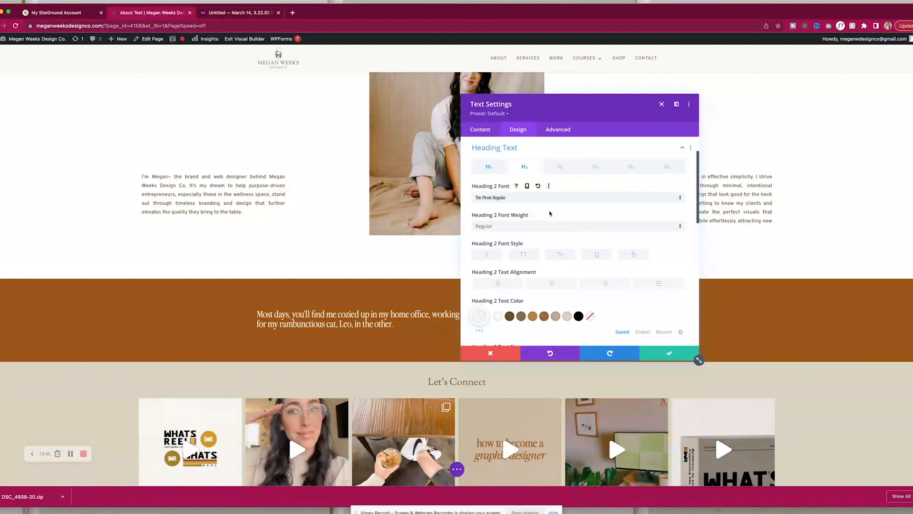
Check the quote's font size in the Adobe XD mockup and set the Heading 2 text size to 45px.
left_click(222, 14)
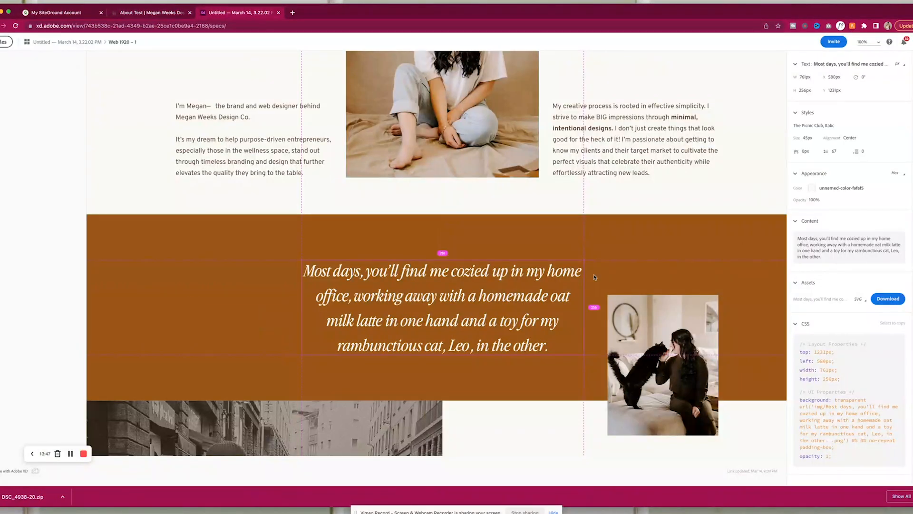
left_click(172, 12)
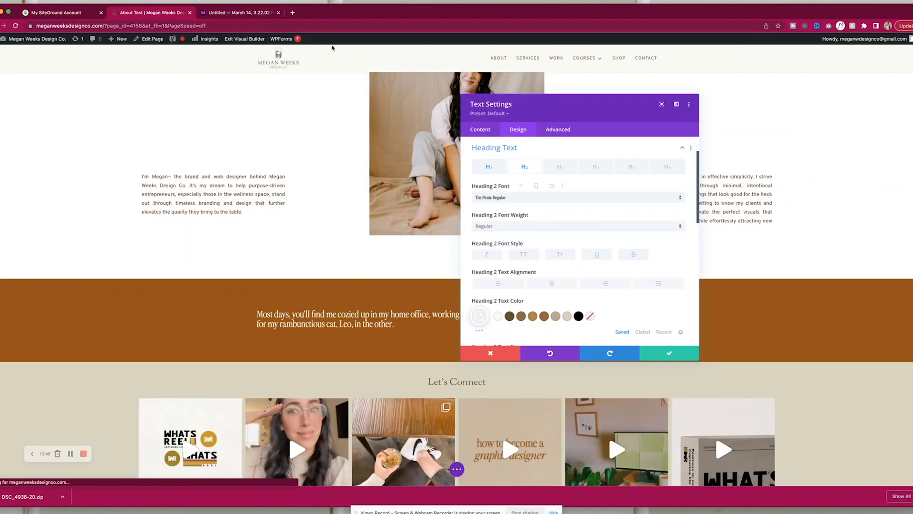
scroll(629, 264, "down", 5)
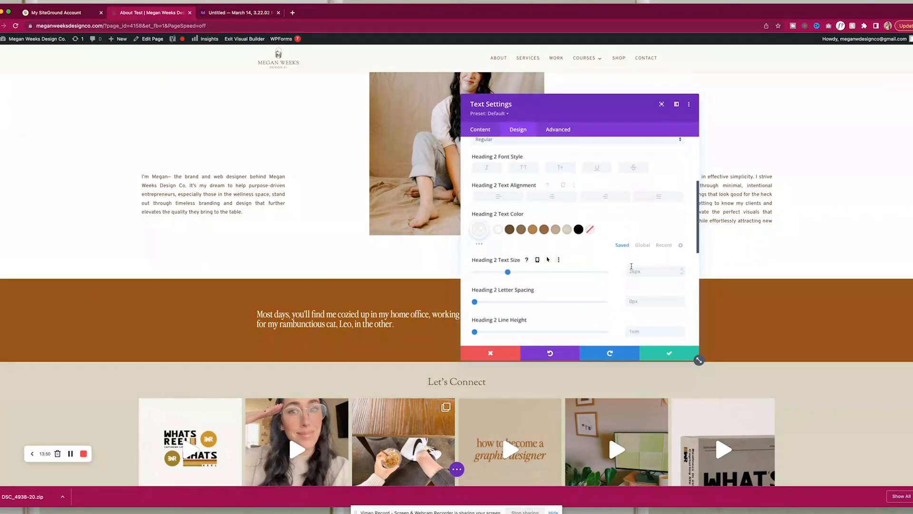
left_click(616, 262)
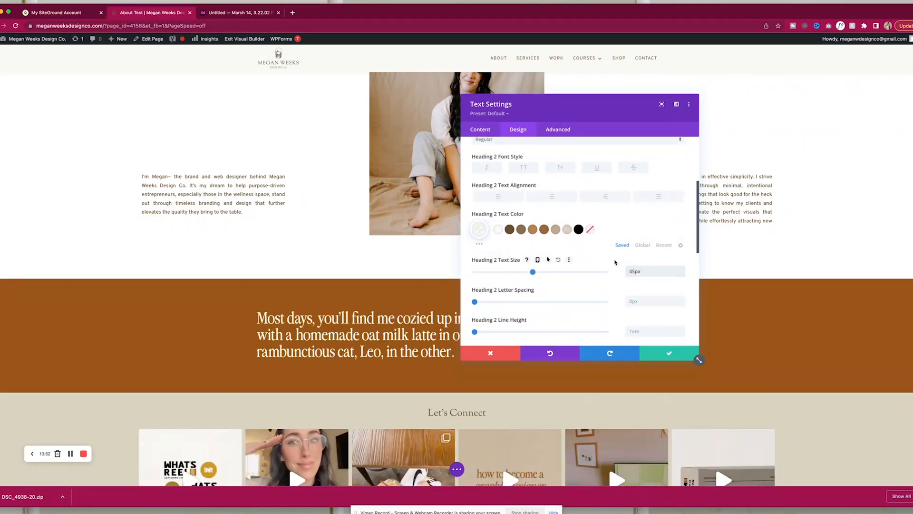
Apply the italic font style to the quote's Heading 2.
scroll(616, 262, "up", 1)
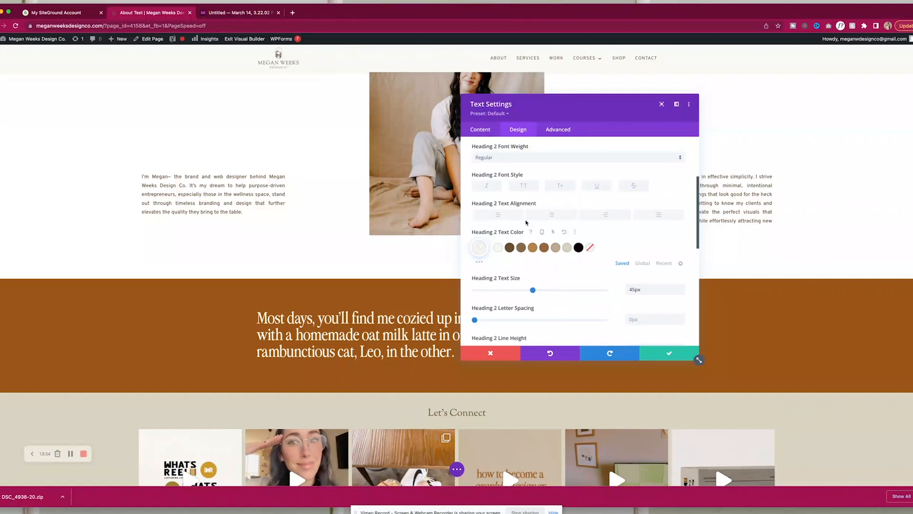
scroll(526, 222, "up", 3)
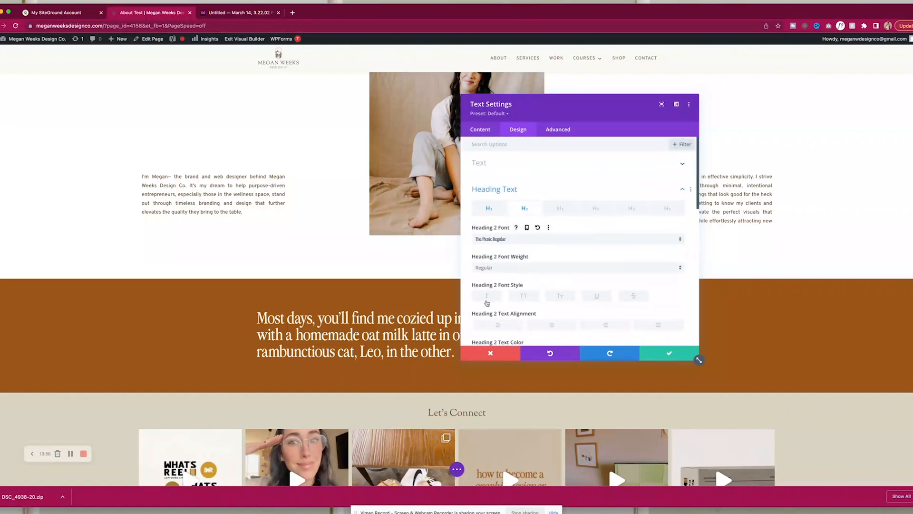
left_click(487, 296)
Upload thepicnicclub-italic.otf as the custom font Picnic Italic and select it for Heading 2.
left_click(508, 239)
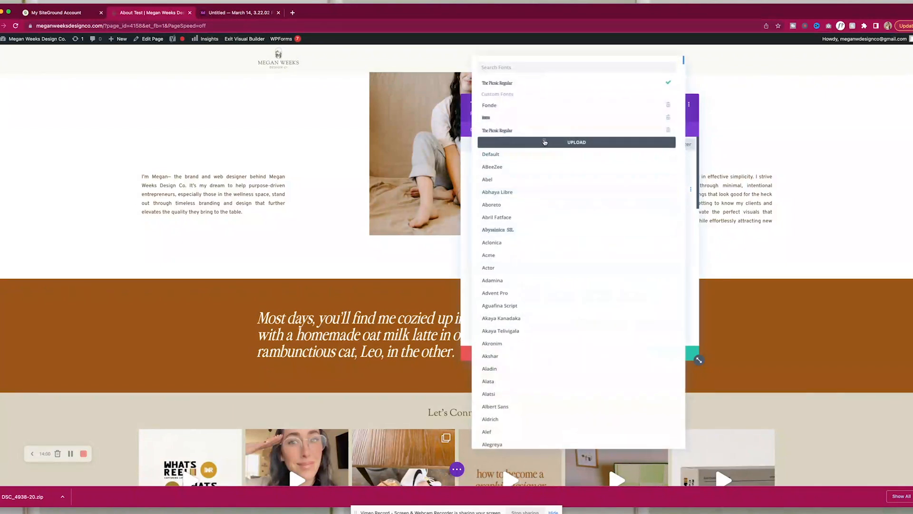
left_click(576, 140)
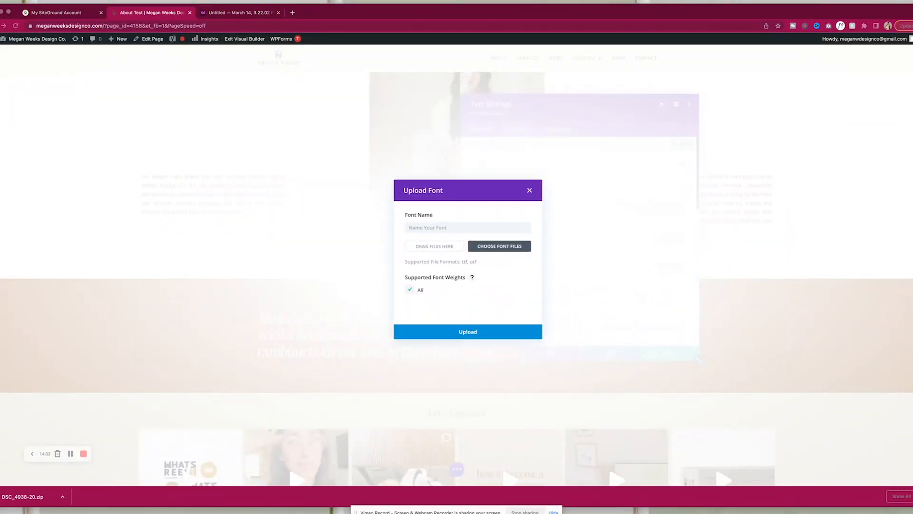
left_click_drag(232, 246, 434, 247)
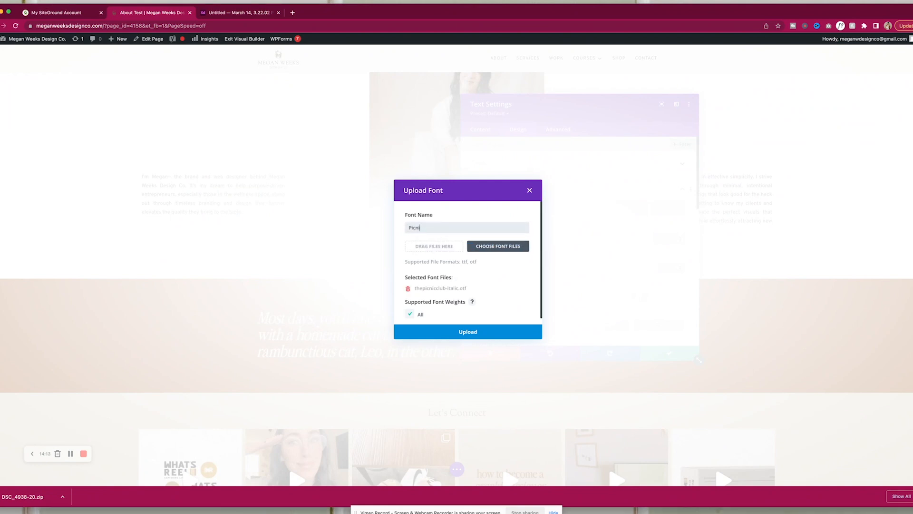
left_click(443, 331)
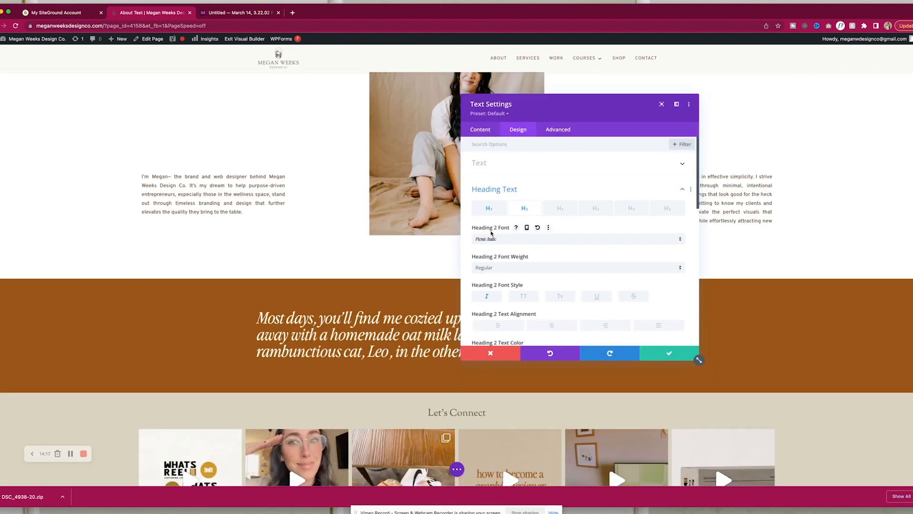
left_click(531, 241)
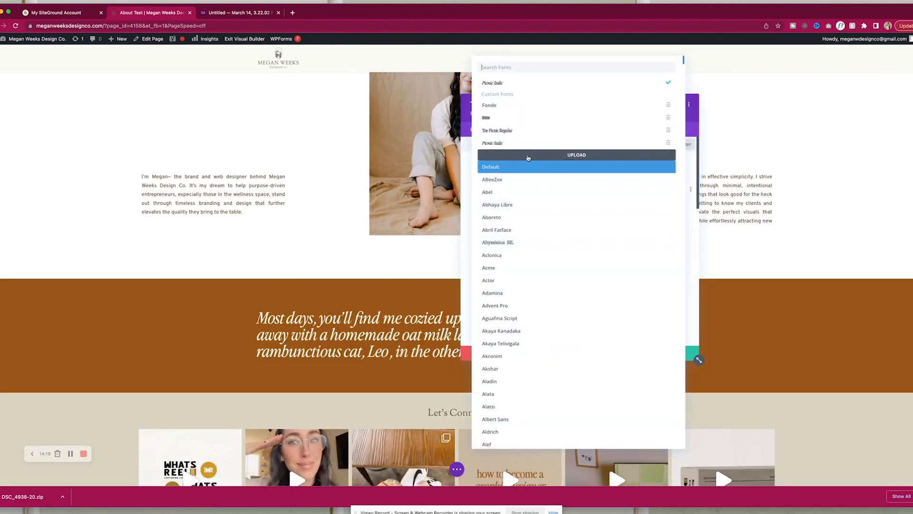
left_click(522, 142)
Turn off Heading 2's italic font style, centre its text and save the quote module.
left_click(492, 301)
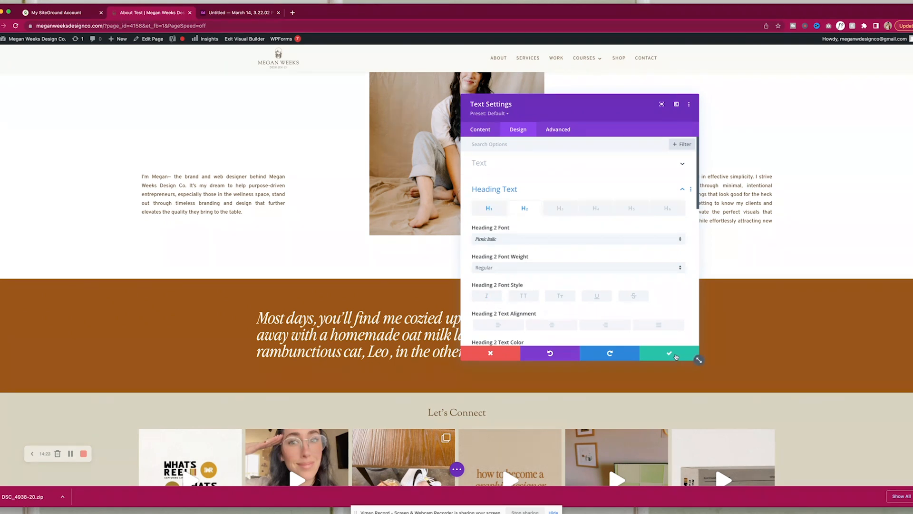
left_click(563, 324)
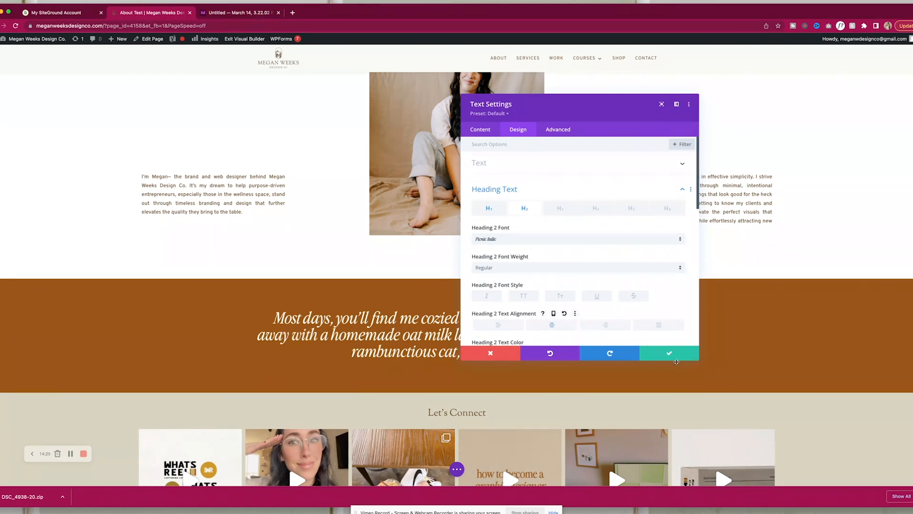
left_click(675, 356)
Switch to the Adobe XD mockup and download the photo of the woman with the black cat.
scroll(457, 238, "up", 5)
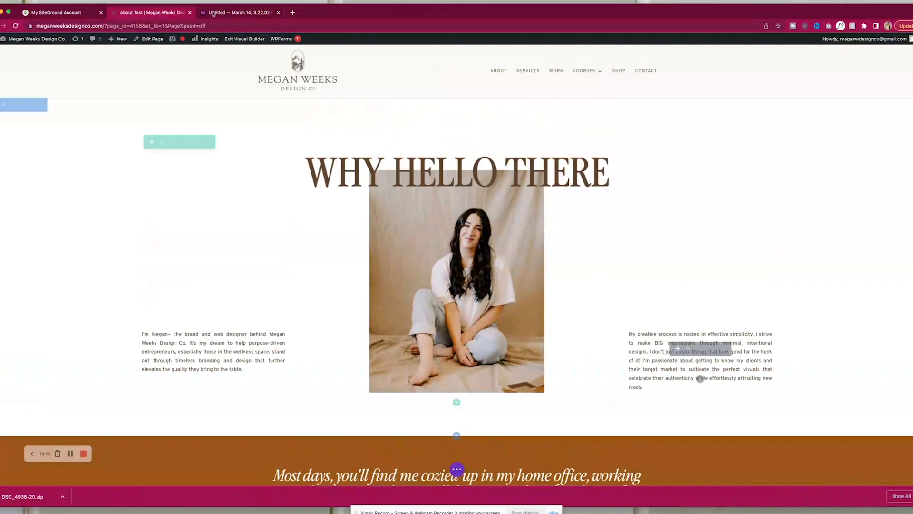
left_click(209, 12)
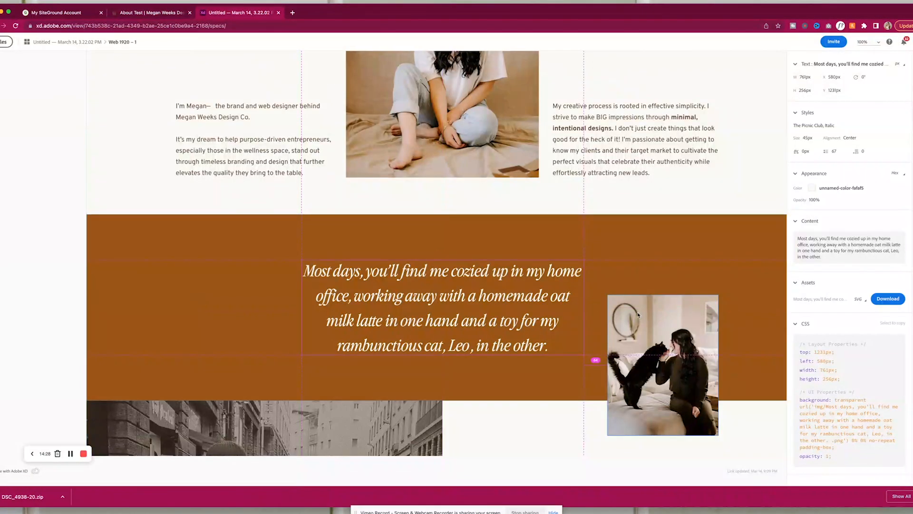
left_click(618, 357)
left_click(887, 164)
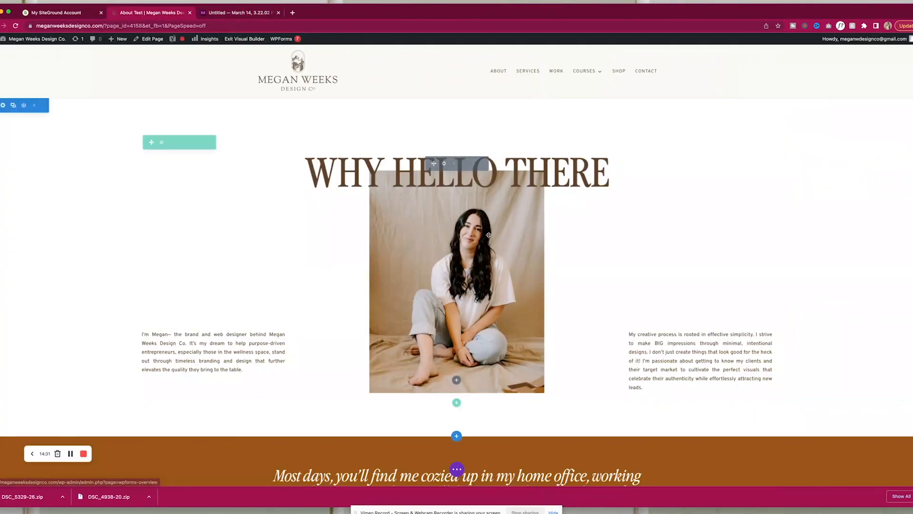
Add an Image module below the quote in the rust section.
scroll(456, 402, "down", 10)
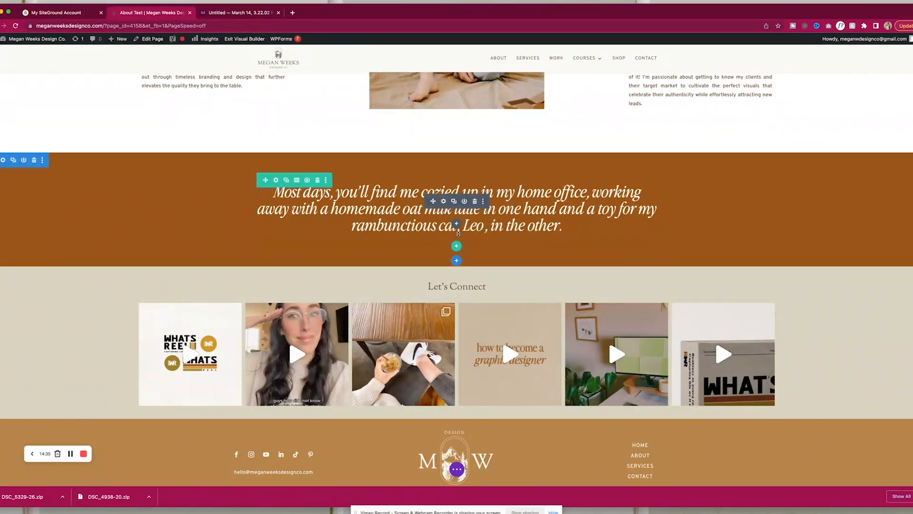
left_click(457, 246)
left_click(519, 263)
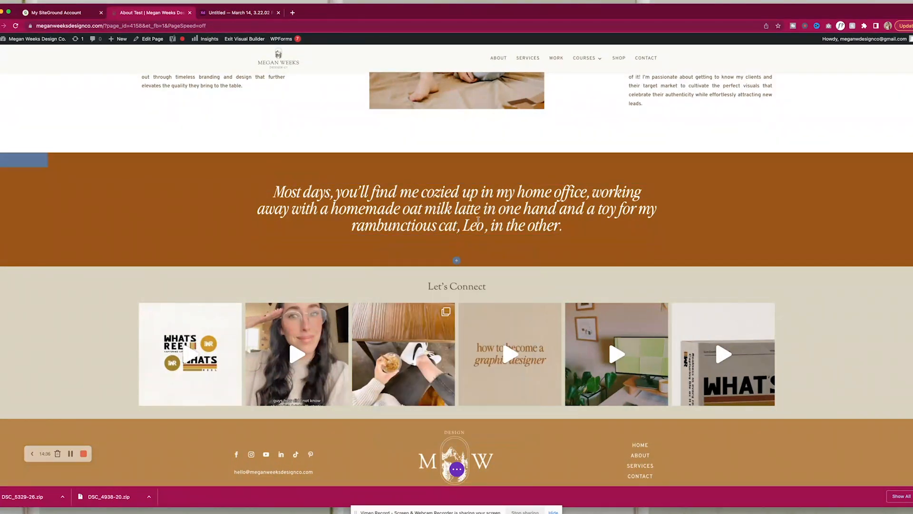
left_click(456, 224)
type("image")
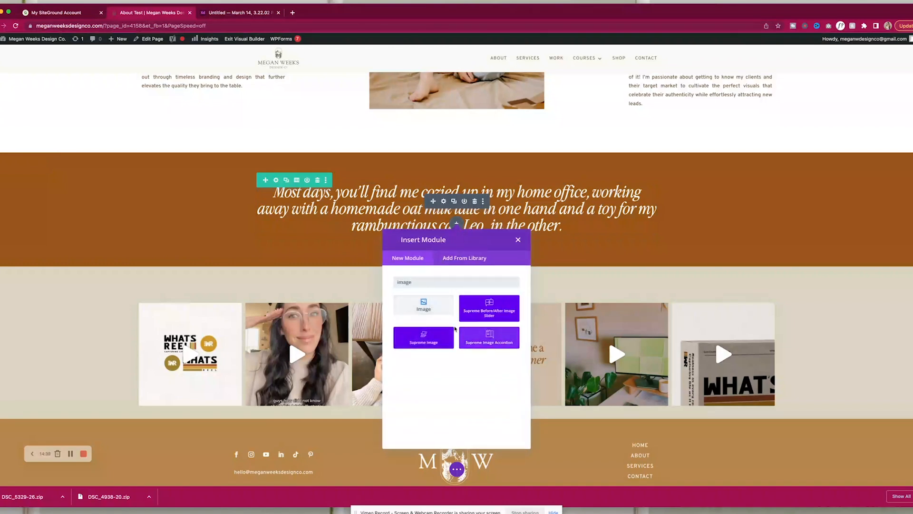
left_click(434, 306)
Upload DSC_5329-26.png to the media library and use it as the new module's image.
left_click(549, 222)
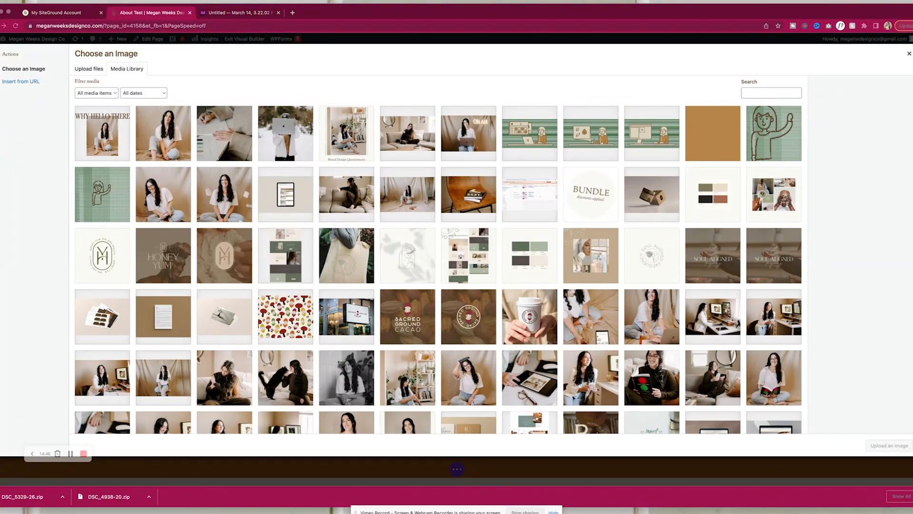
left_click_drag(903, 362, 533, 317)
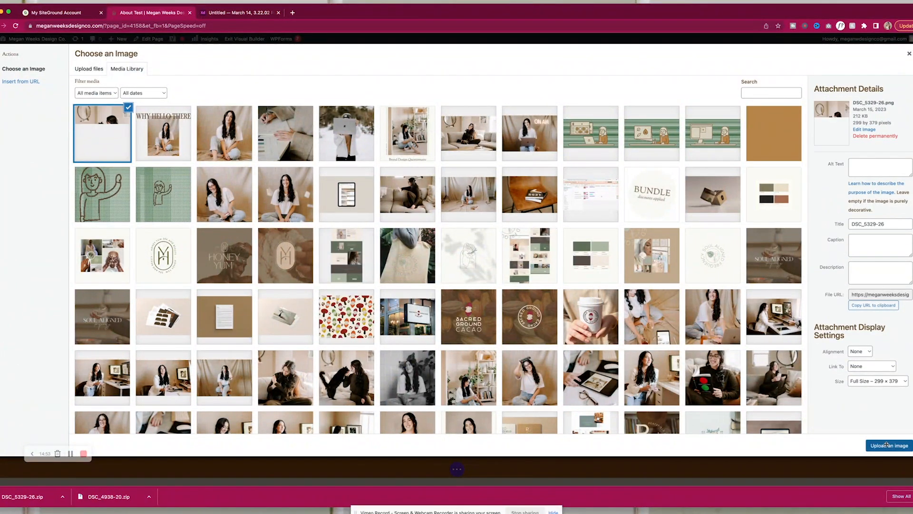
left_click(887, 446)
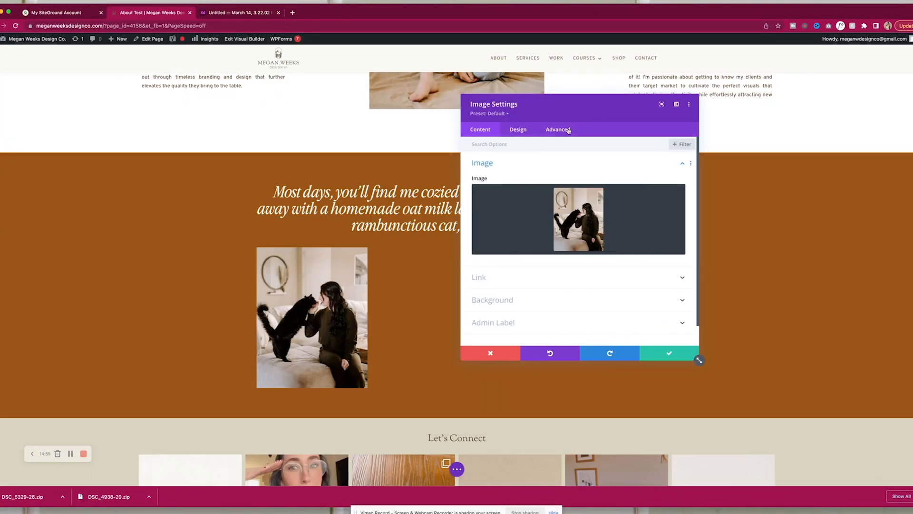
Set the cat photo's image alignment to right.
left_click(516, 130)
left_click_drag(516, 107, 88, 92)
left_click(90, 149)
left_click(204, 177)
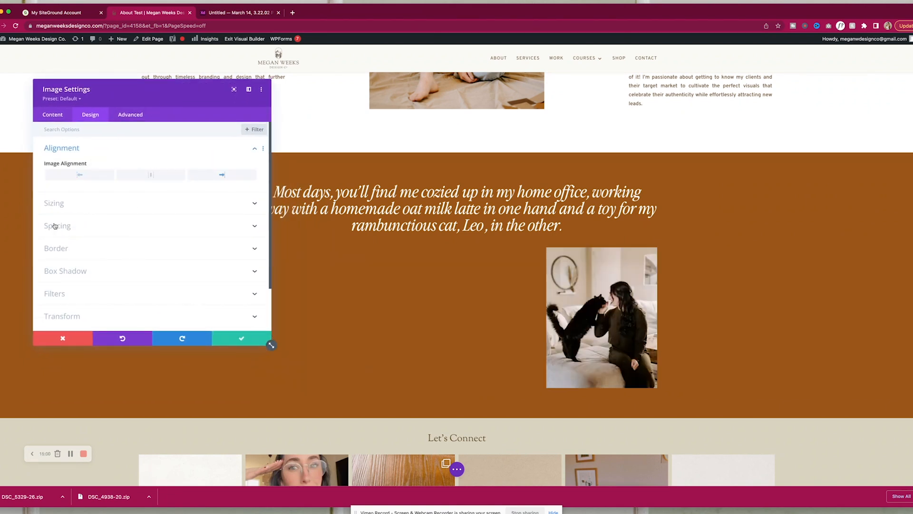
Set the cat photo's width to 25% and its module alignment to right.
left_click(63, 205)
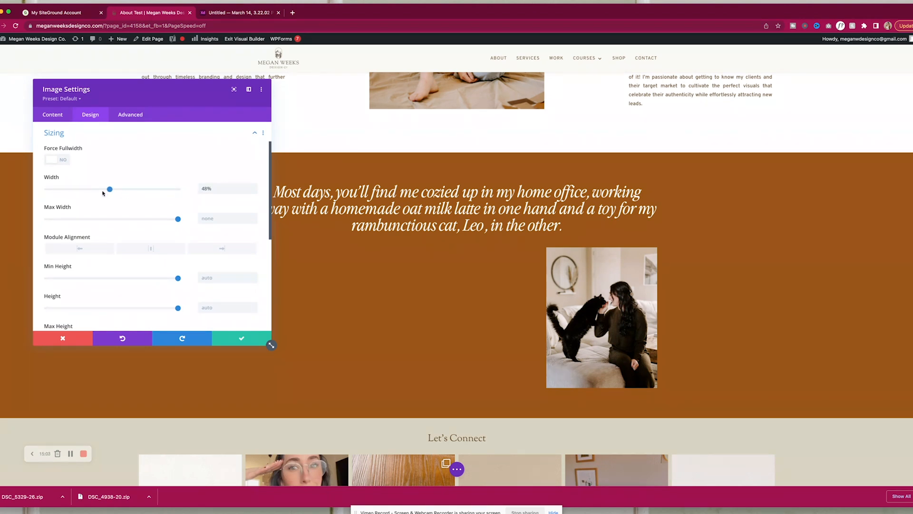
left_click_drag(83, 192, 80, 191)
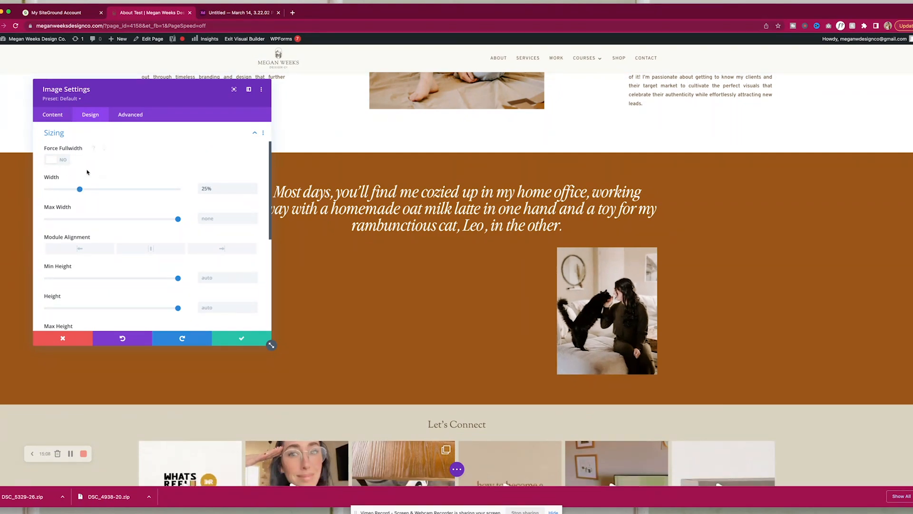
left_click(64, 161)
left_click(68, 161)
scroll(109, 171, "up", 3)
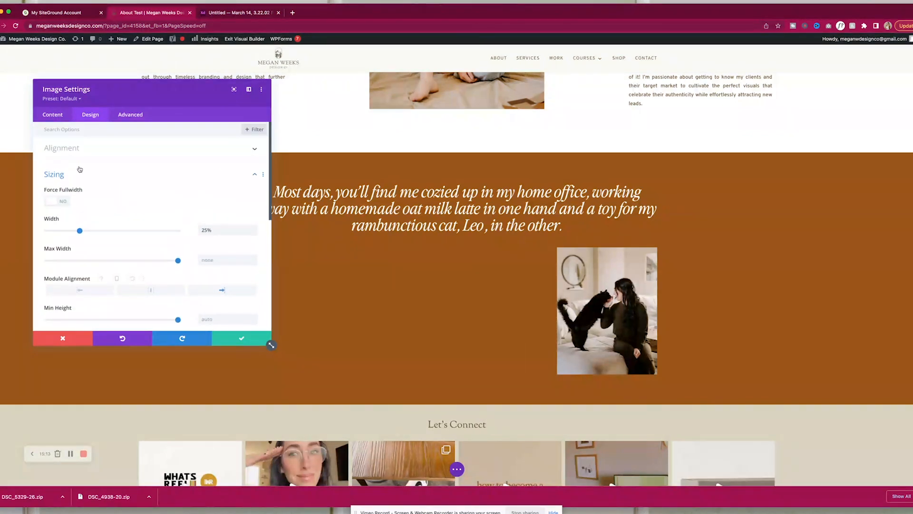
Turn off the space below the cat photo and save the image settings.
scroll(188, 278, "down", 8)
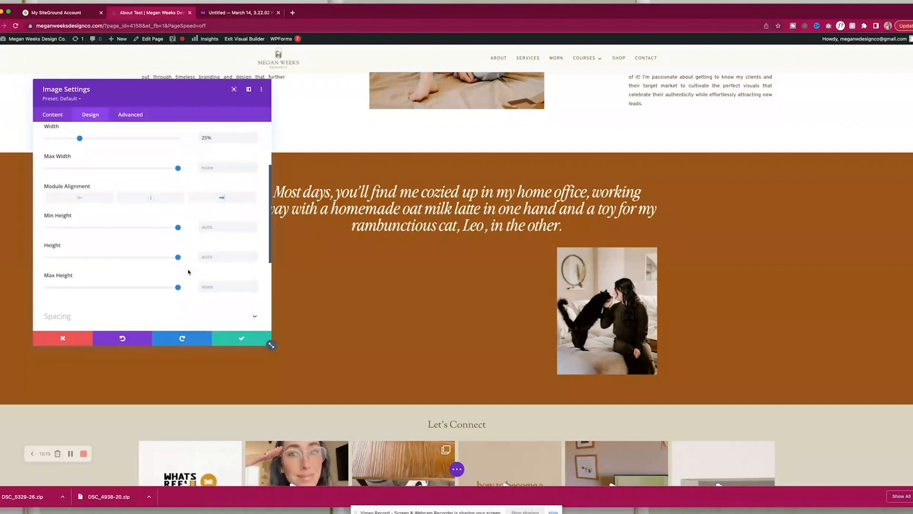
left_click(194, 268)
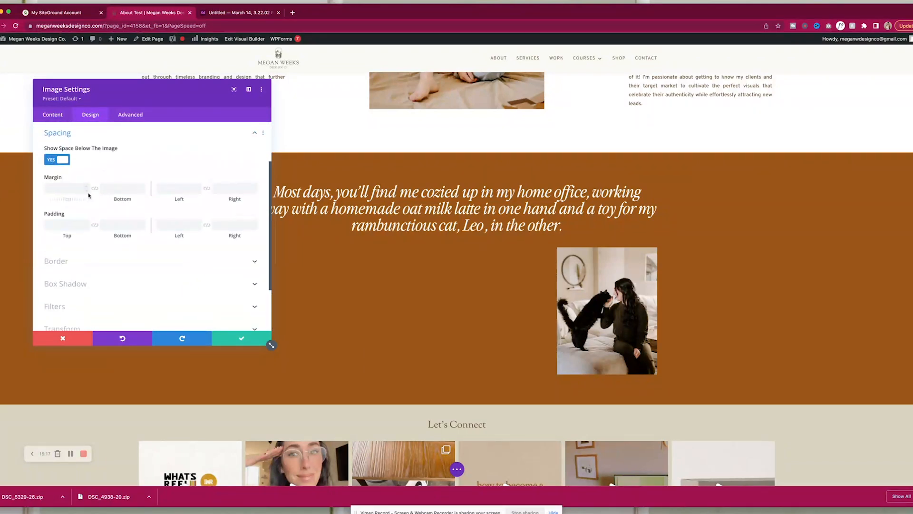
left_click(51, 158)
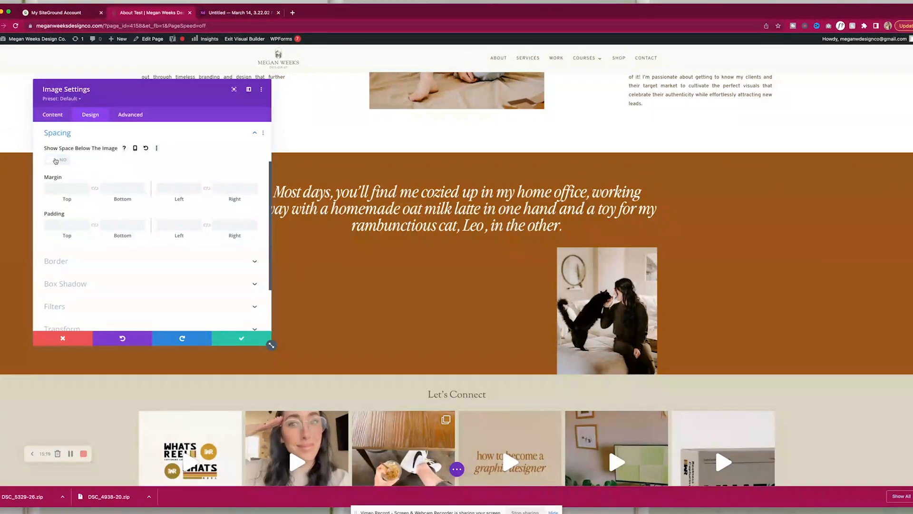
left_click(238, 338)
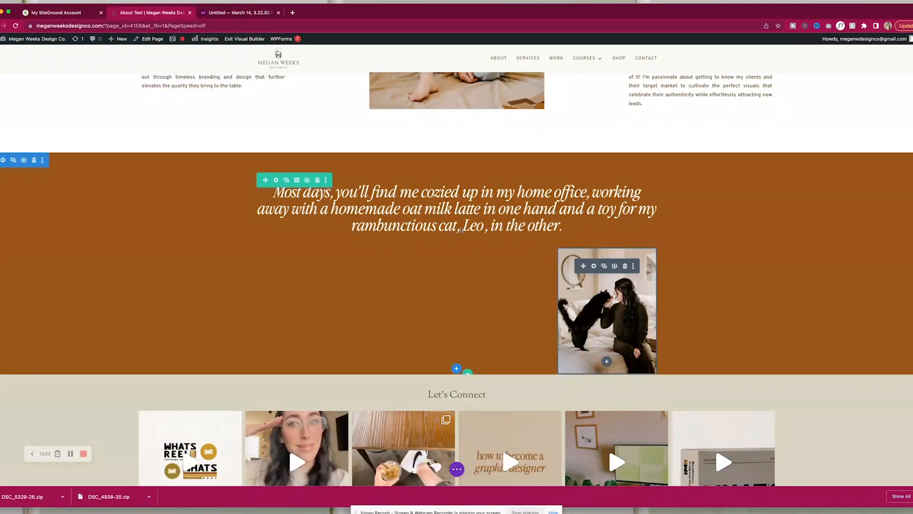
Insert a one-column row at the end of the rust section and move the cat photo into it.
left_click(468, 372)
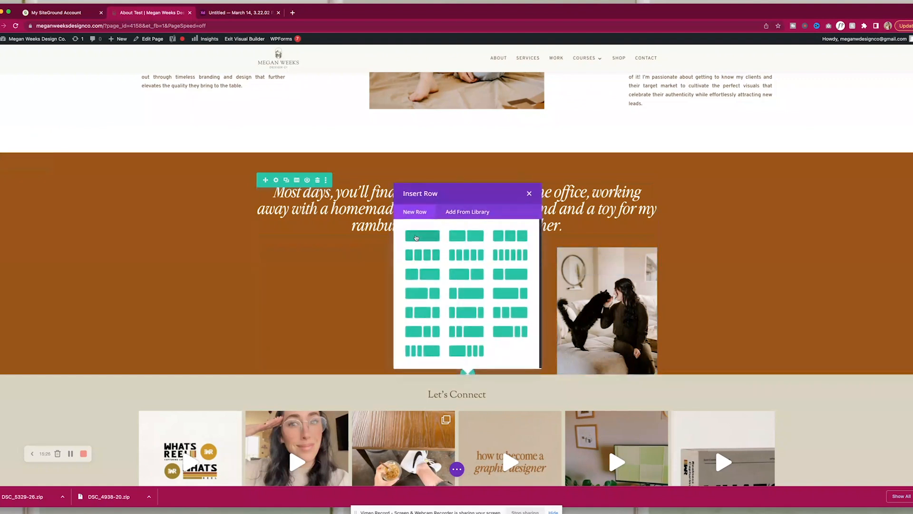
left_click(416, 238)
left_click(516, 66)
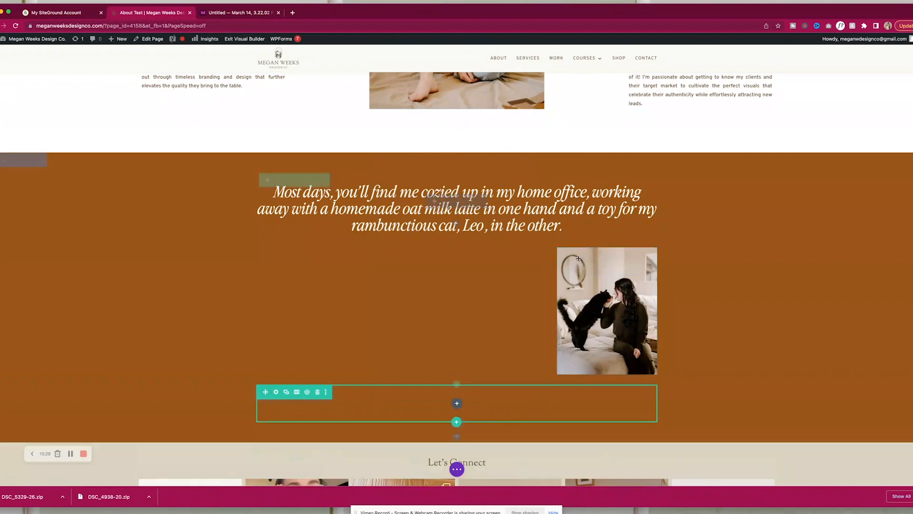
left_click_drag(579, 266, 457, 269)
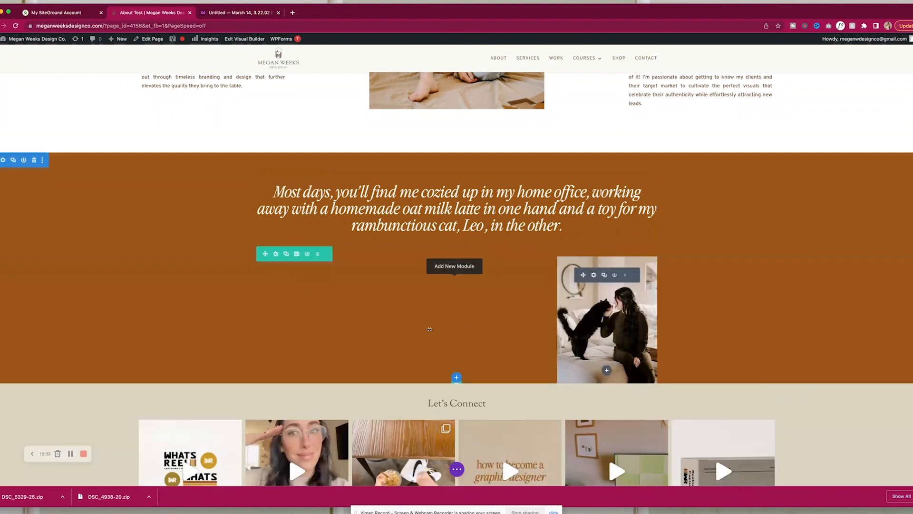
Set the photo row's width to 100% and its max width to 1964px.
left_click(276, 254)
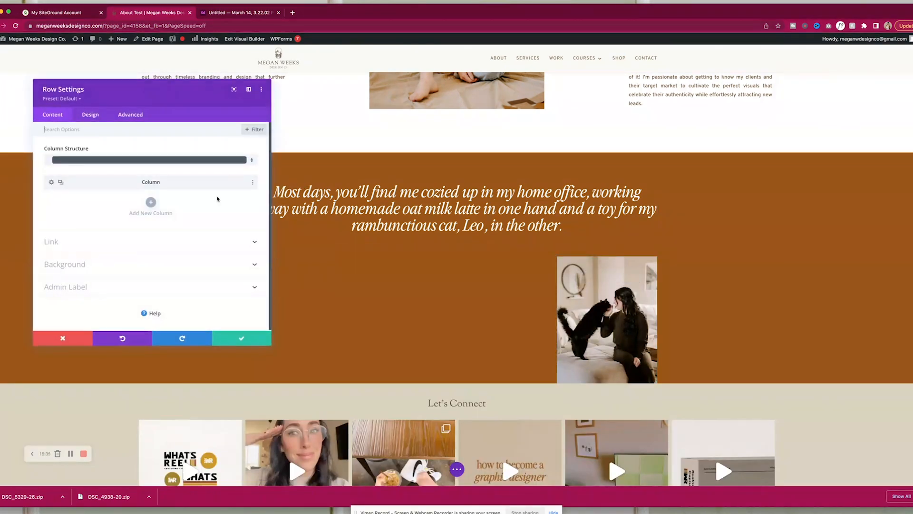
left_click(90, 115)
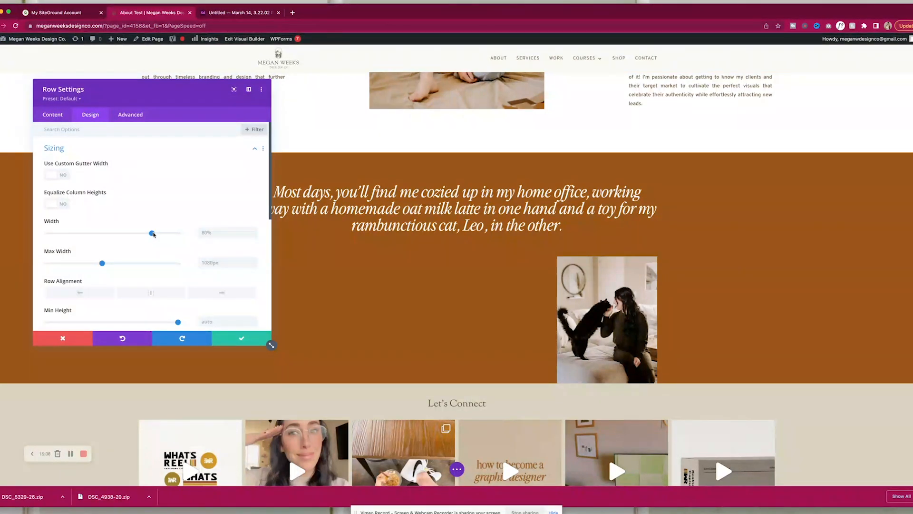
left_click_drag(108, 264, 148, 265)
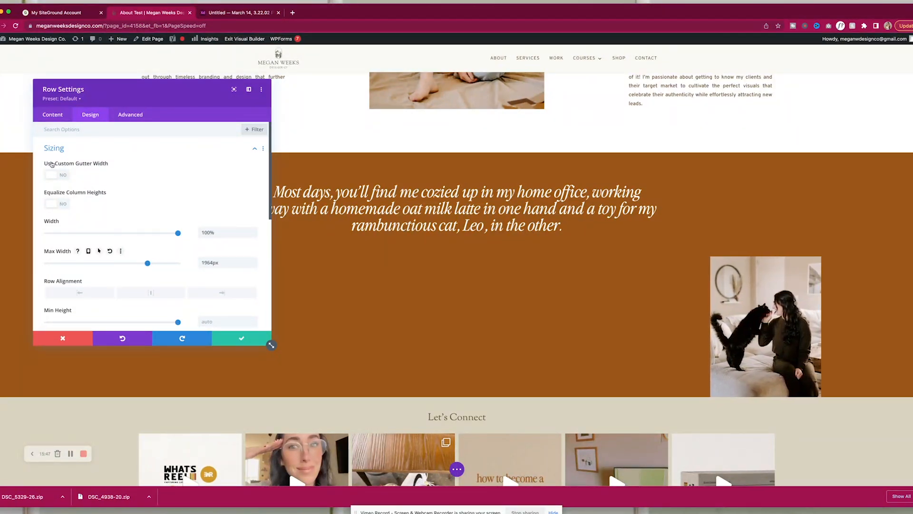
left_click(66, 147)
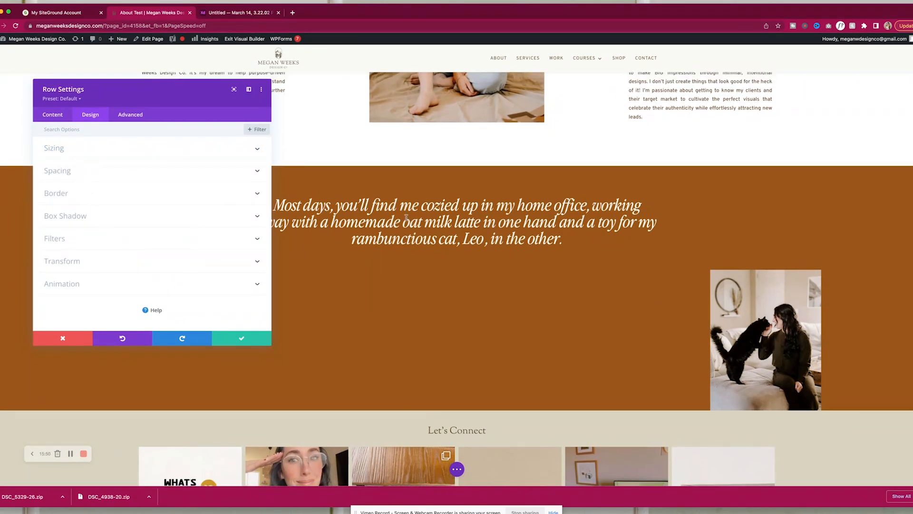
left_click(55, 151)
left_click(56, 151)
Try a negative top margin on the cat photo row and set its top padding to 0px.
left_click(60, 171)
scroll(157, 197, "down", 2)
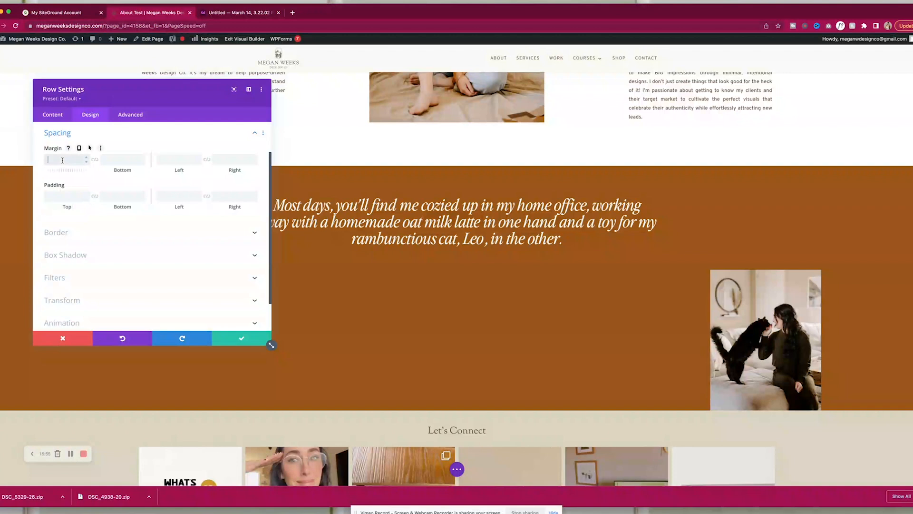
type("px")
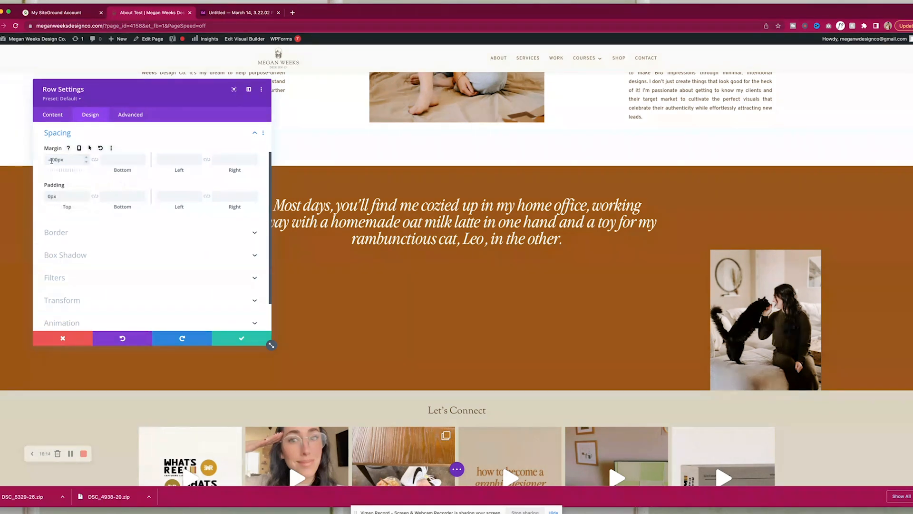
left_click(239, 138)
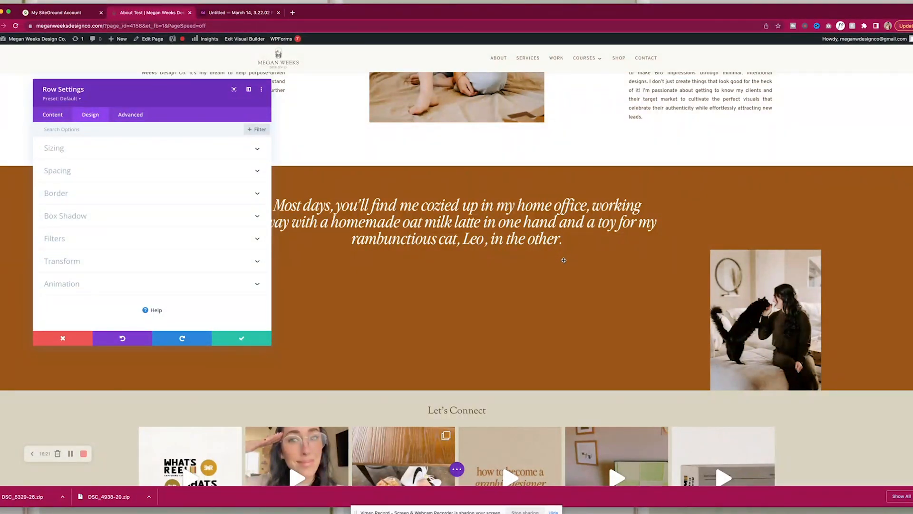
Translate the cat photo row by -137px horizontally and -33px vertically, and save the row settings.
left_click(74, 264)
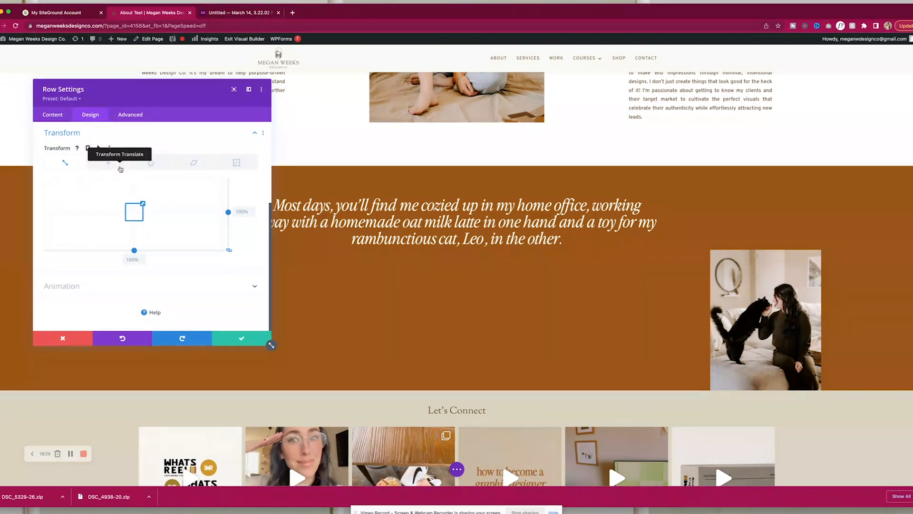
left_click(117, 168)
left_click_drag(138, 204, 119, 207)
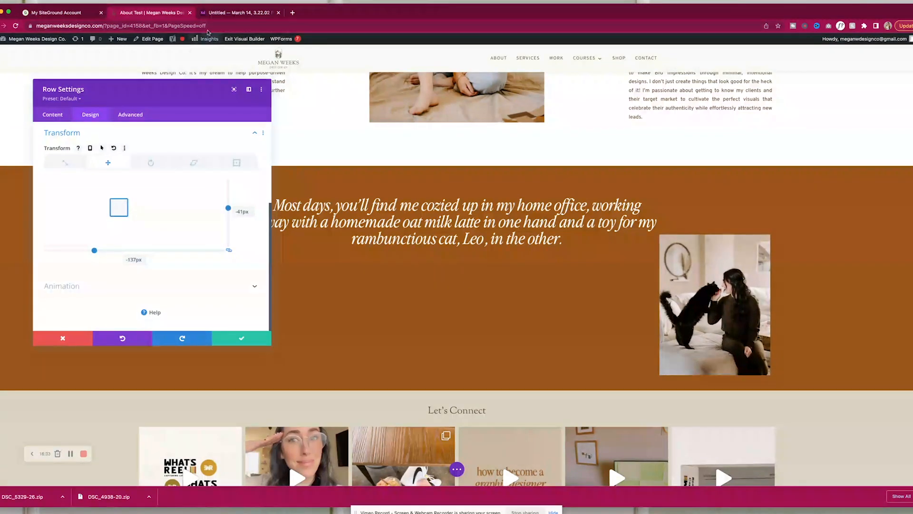
left_click(215, 14)
left_click(186, 17)
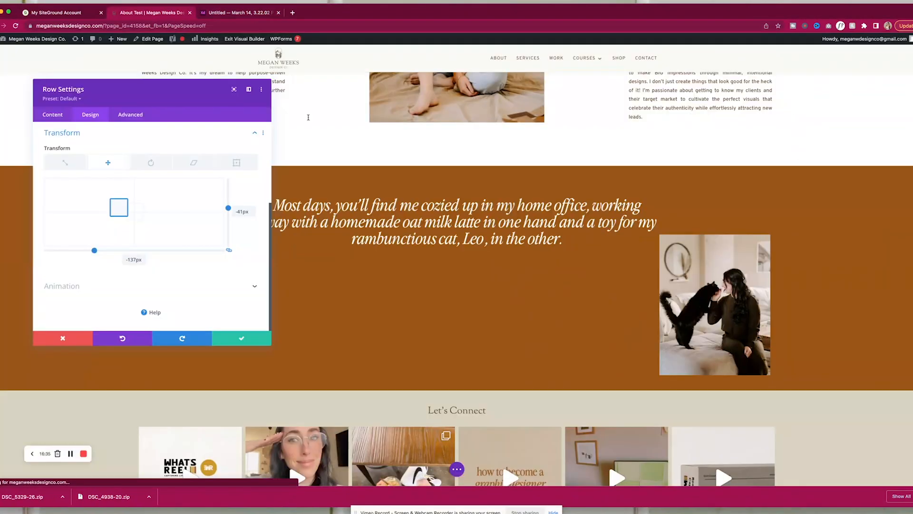
left_click_drag(117, 209, 118, 209)
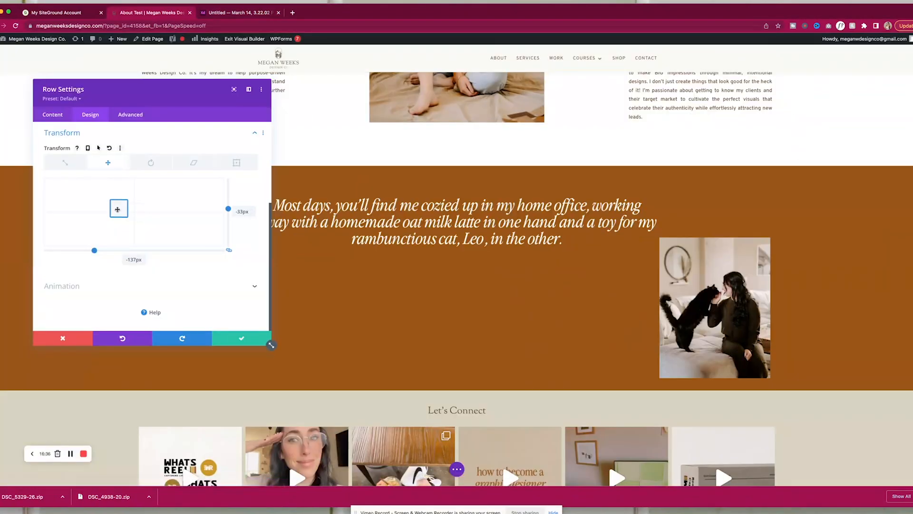
left_click(253, 340)
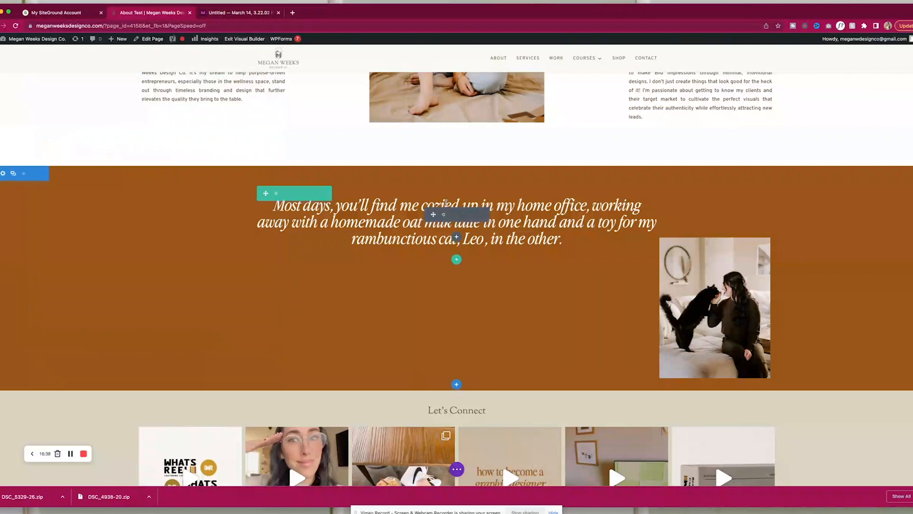
Narrow the row holding the quote so the text wraps onto five lines.
left_click(442, 213)
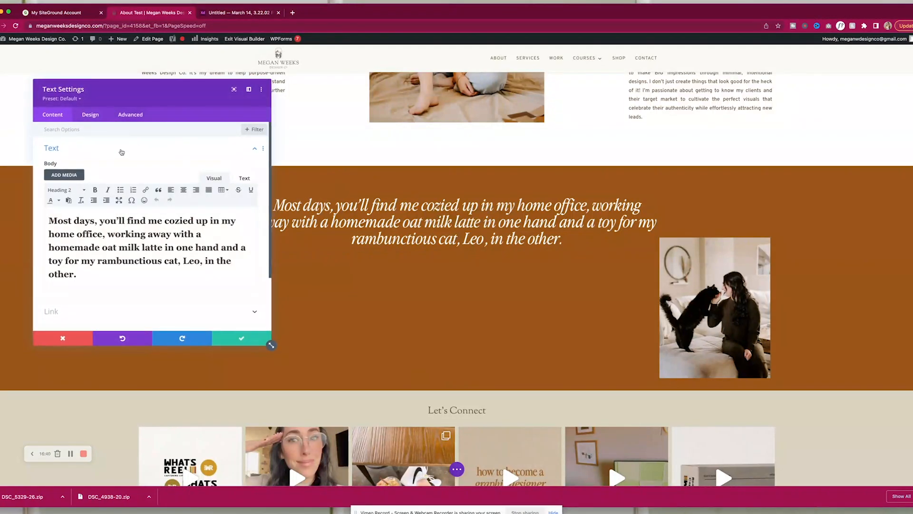
left_click(90, 114)
left_click(243, 339)
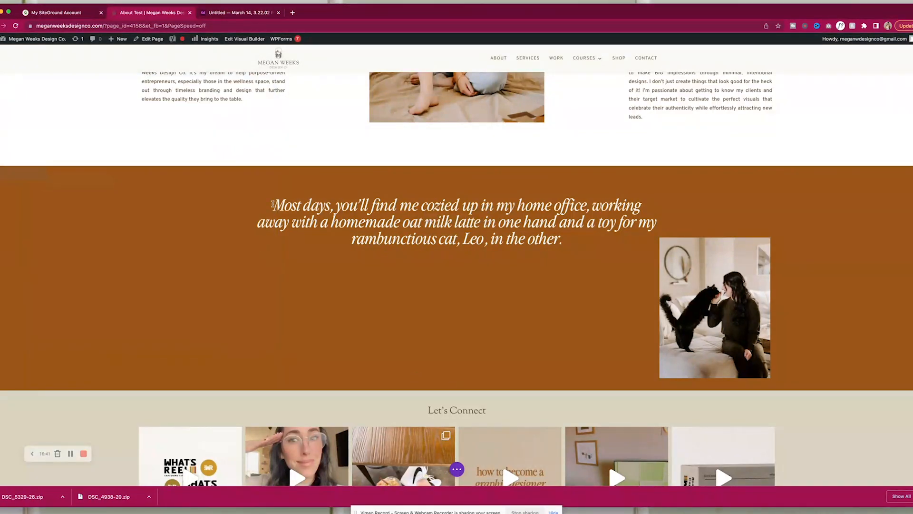
left_click(276, 195)
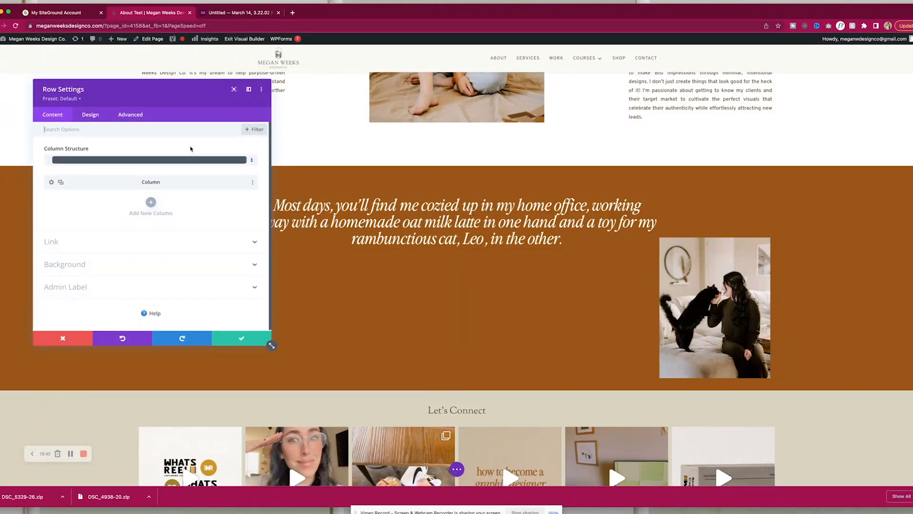
left_click(90, 115)
left_click(83, 151)
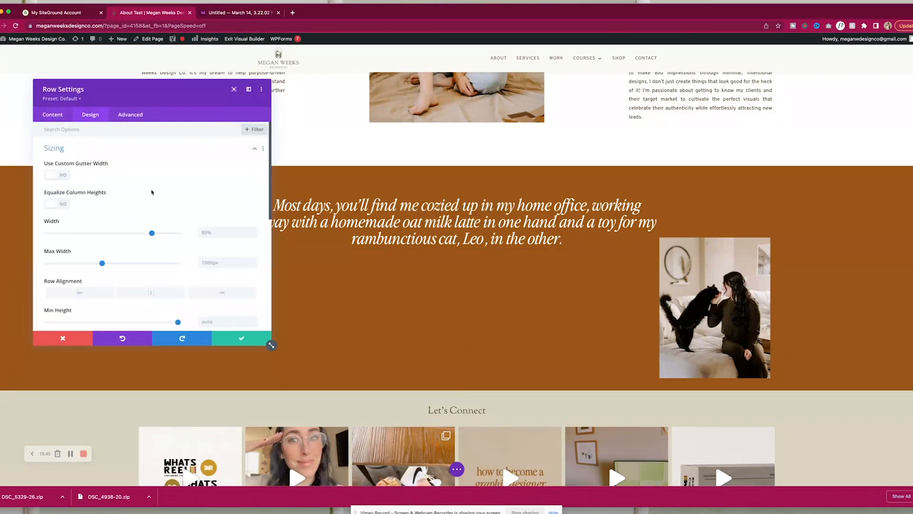
left_click_drag(117, 236, 80, 237)
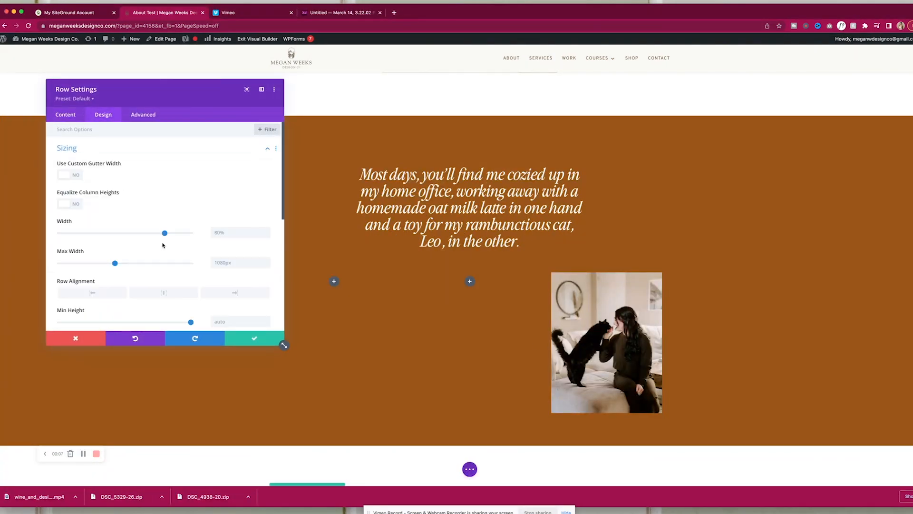
Widen the three-column photo row and reduce the rust section's bottom spacing so the cat photo overlaps the white section below.
left_click(236, 261)
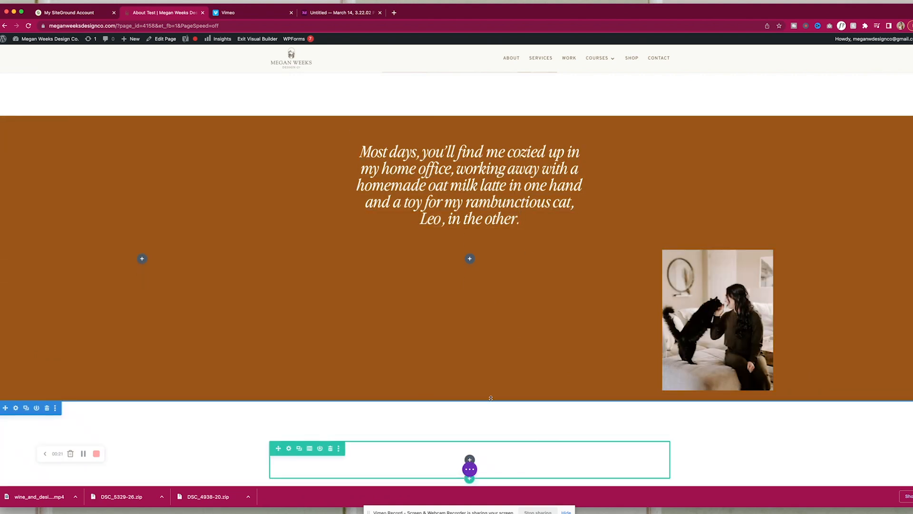
left_click_drag(608, 415, 694, 367)
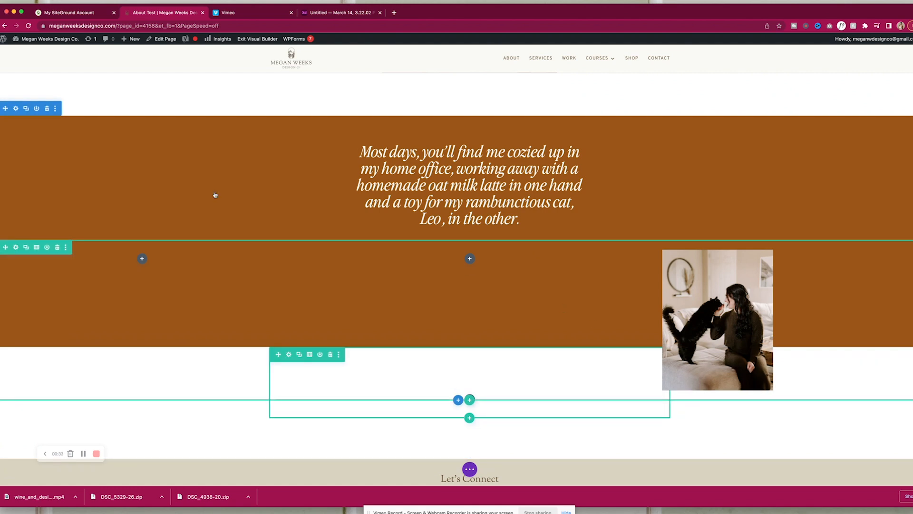
Reduce the photo row's width and max width, and adjust its top margin to pull the cat photo up beside the quote.
left_click(16, 247)
left_click(103, 114)
left_click(73, 151)
left_click_drag(191, 263, 161, 263)
left_click_drag(191, 233, 178, 233)
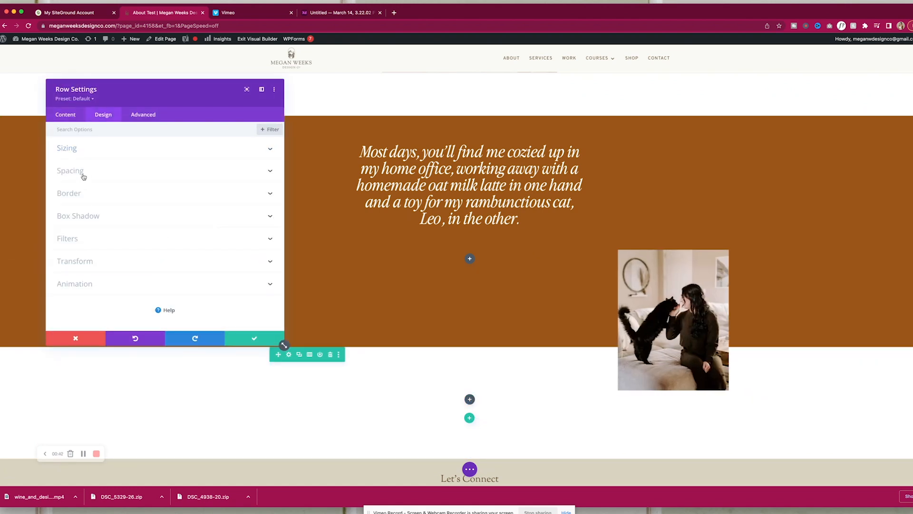
left_click(70, 176)
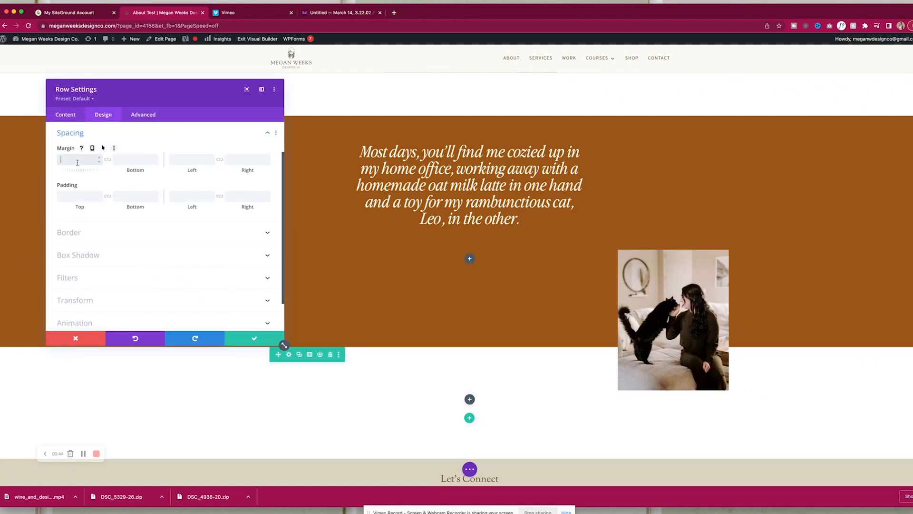
left_click(236, 137)
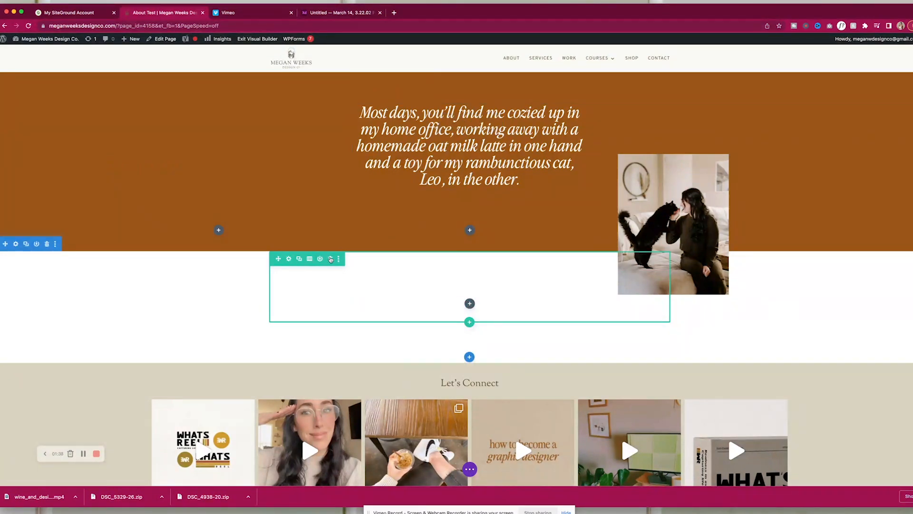
Change the empty row below the rust section to two equal columns and stretch it to full width.
left_click(470, 303)
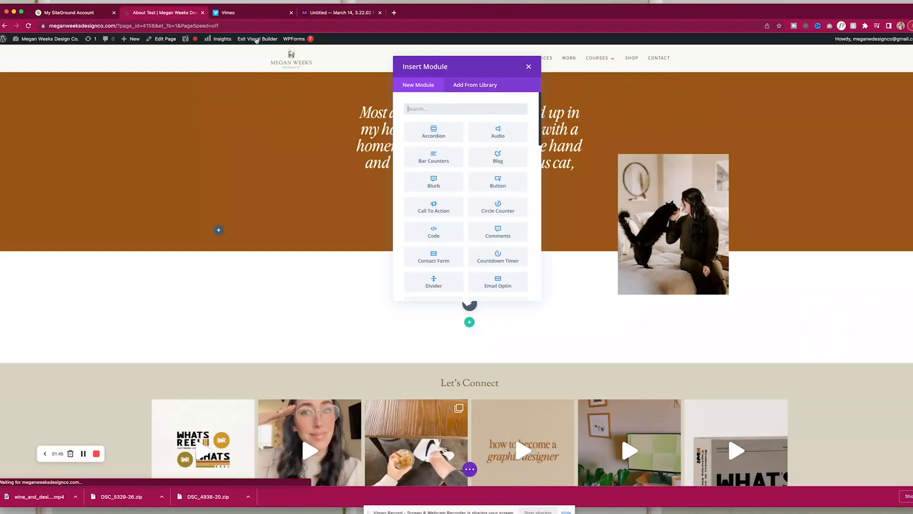
left_click(527, 65)
left_click(309, 258)
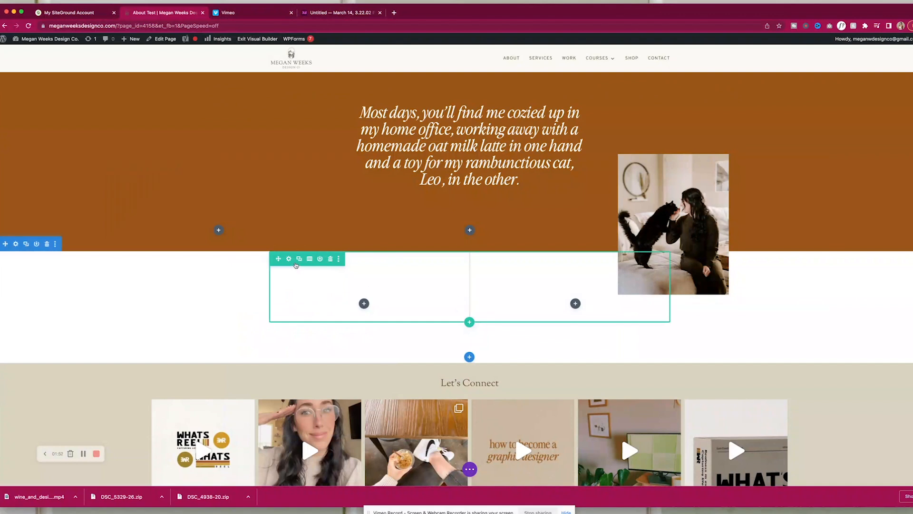
left_click(289, 258)
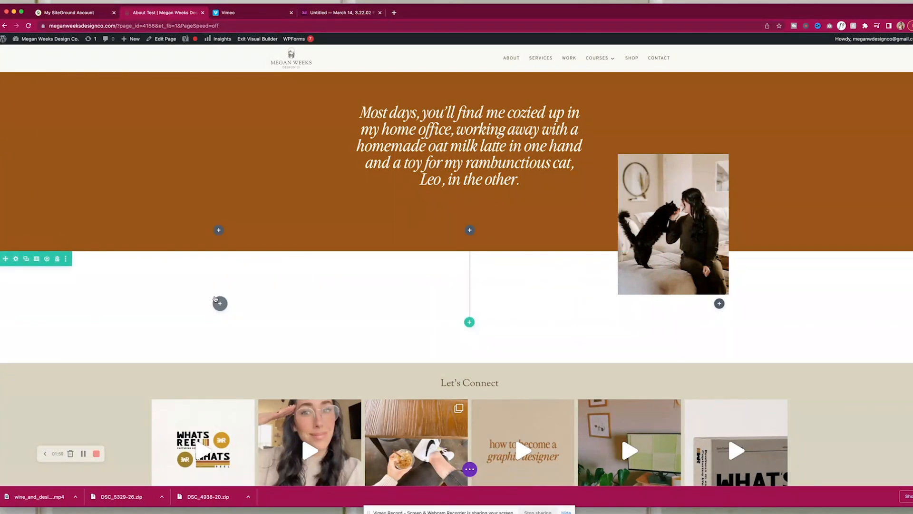
Insert a Slider module in the first column and clear the first slide's title, button and body text.
left_click(220, 304)
type("slid")
left_click(253, 131)
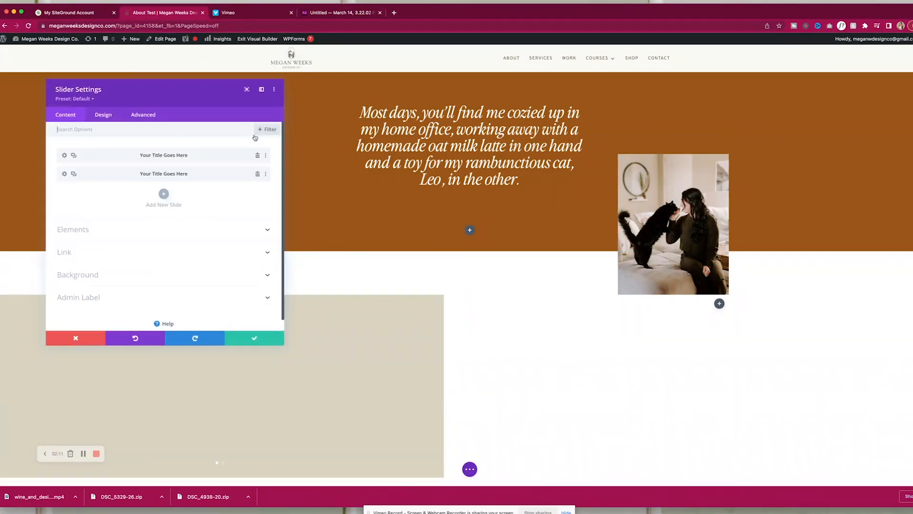
left_click(64, 156)
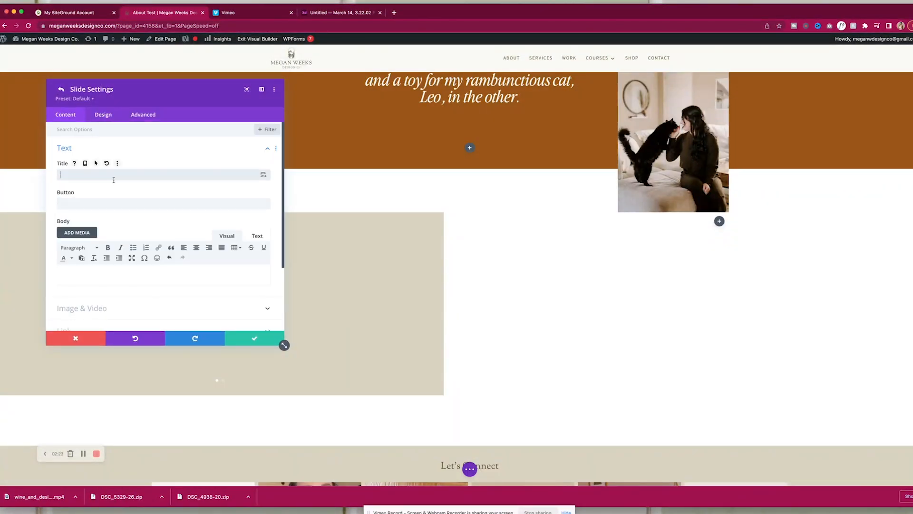
scroll(141, 252, "down", 3)
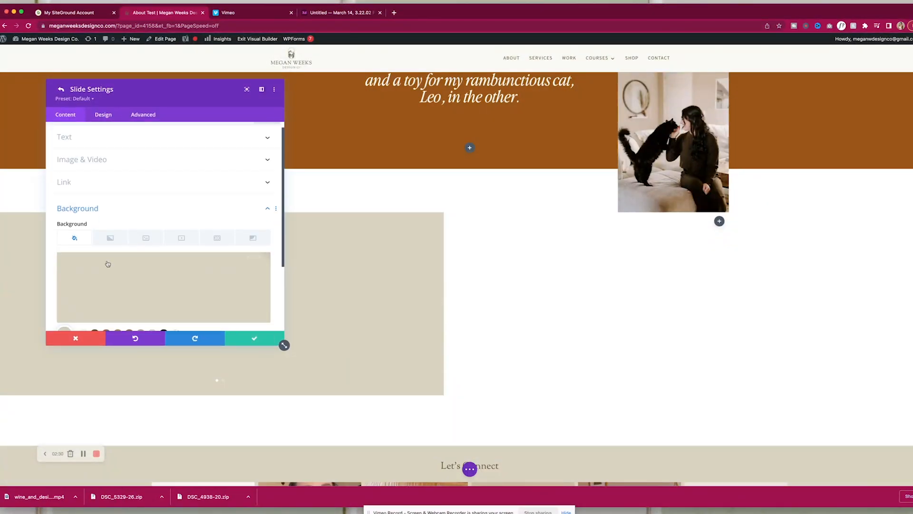
Get the street photo IMG_0602 from the Adobe XD mockup and use it as the first slide's background image.
scroll(110, 238, "down", 2)
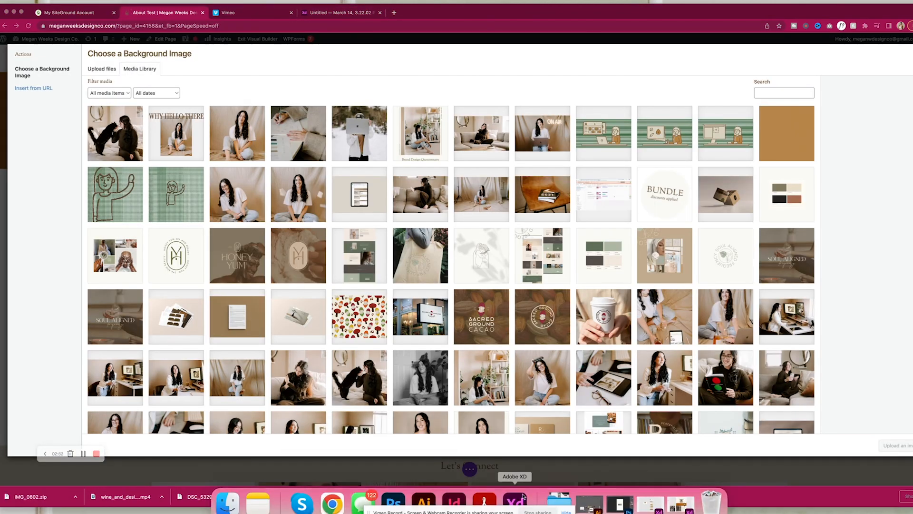
left_click(525, 497)
scroll(490, 238, "down", 2)
left_click(36, 5)
mouse_move(40, 119)
left_click(143, 127)
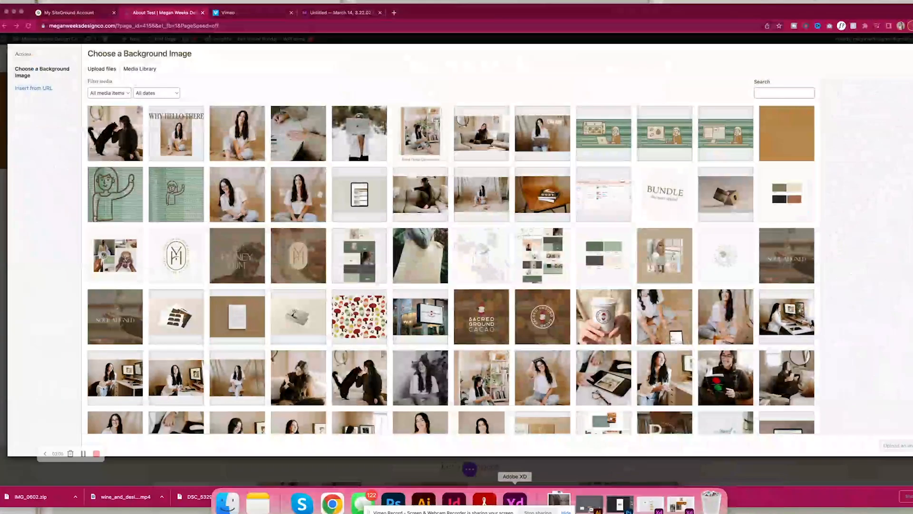
left_click_drag(517, 498, 222, 295)
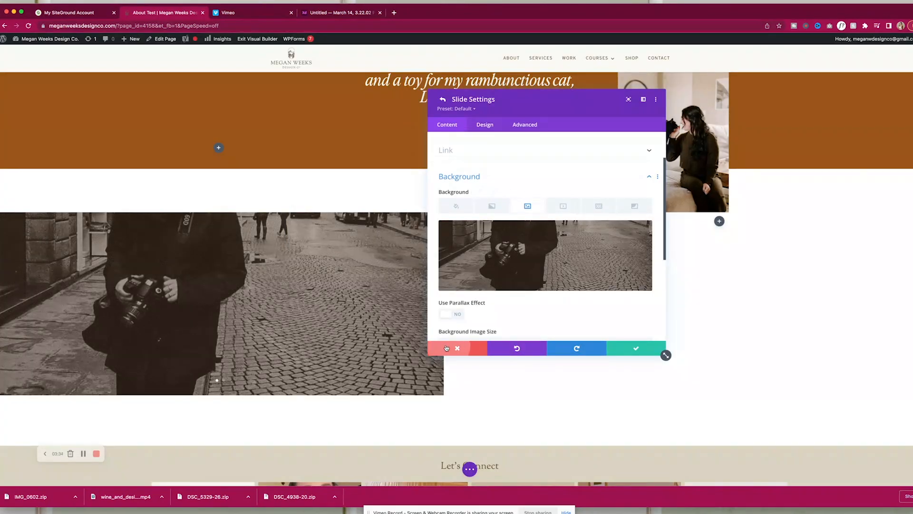
Discard the slide settings and save the About page as a draft.
left_click(453, 346)
scroll(489, 268, "up", 15)
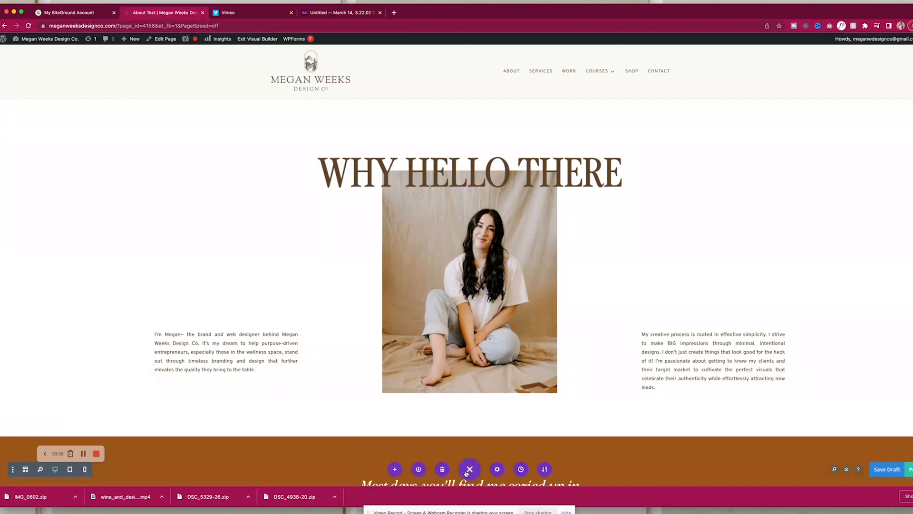
left_click(887, 469)
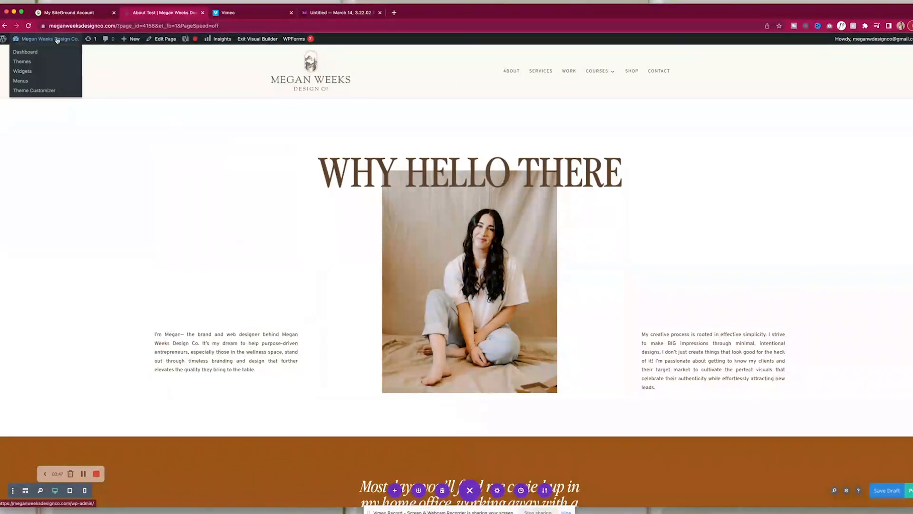
Open the Visual Portfolio saved layouts from the WordPress dashboard, checking the photo section in the XD mockup along the way.
left_click(49, 53)
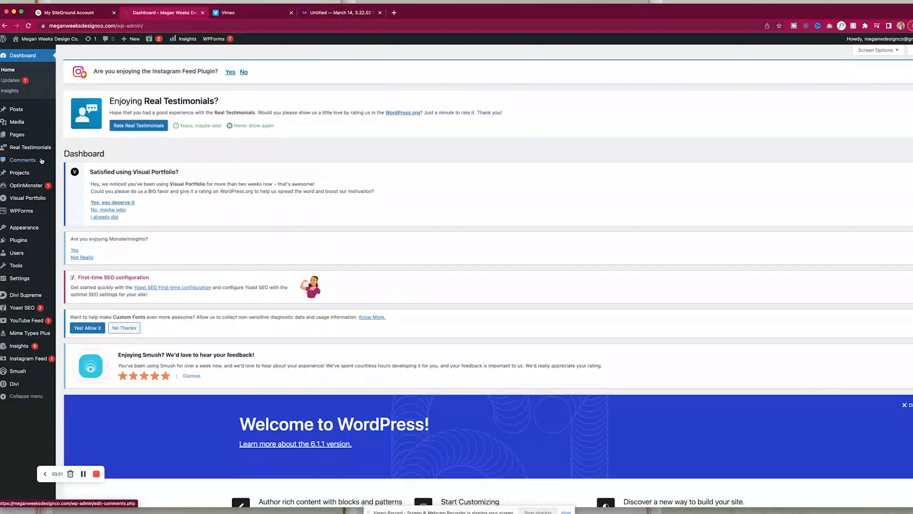
left_click(32, 202)
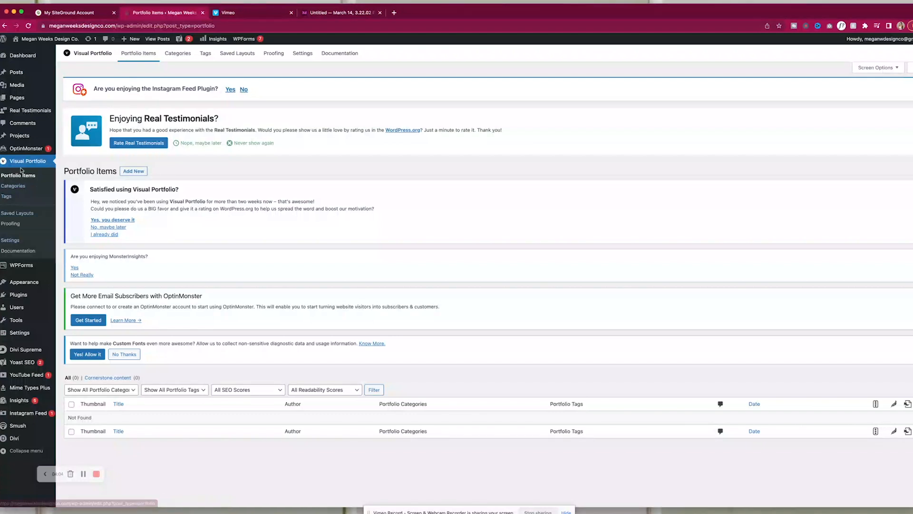
left_click(328, 14)
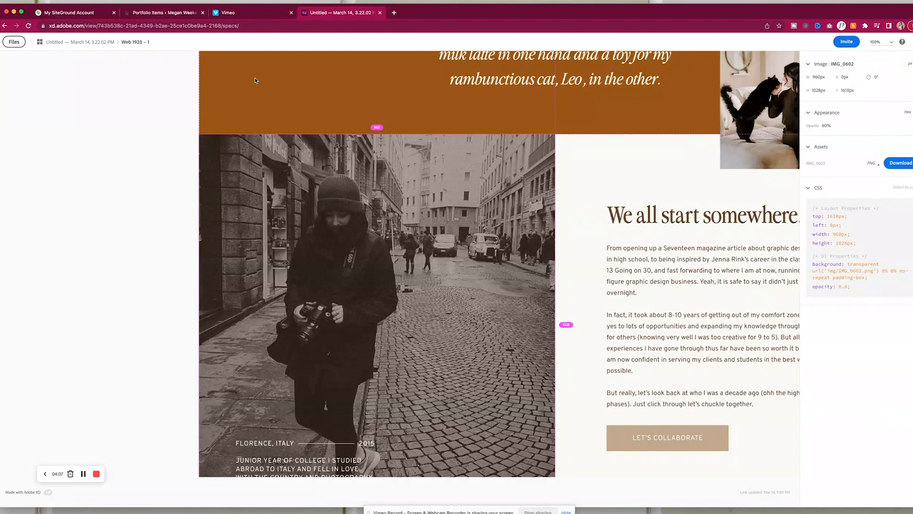
left_click(154, 15)
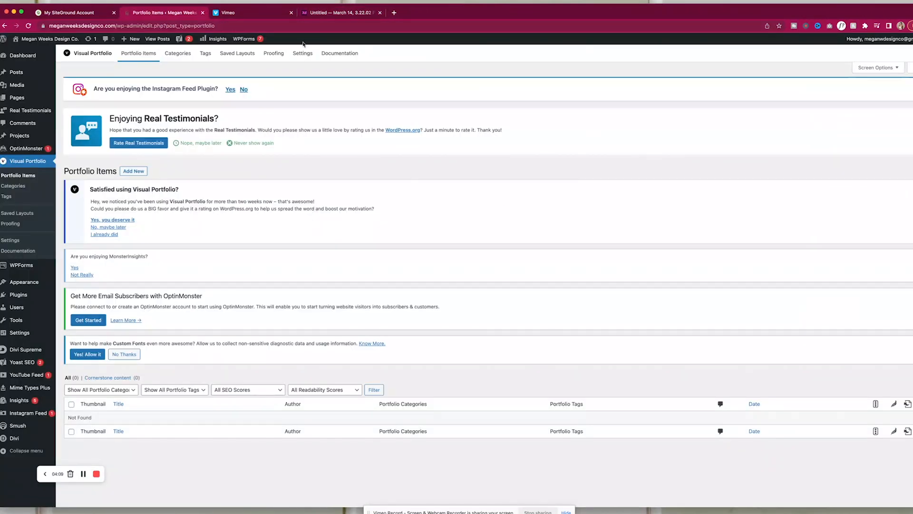
left_click(242, 55)
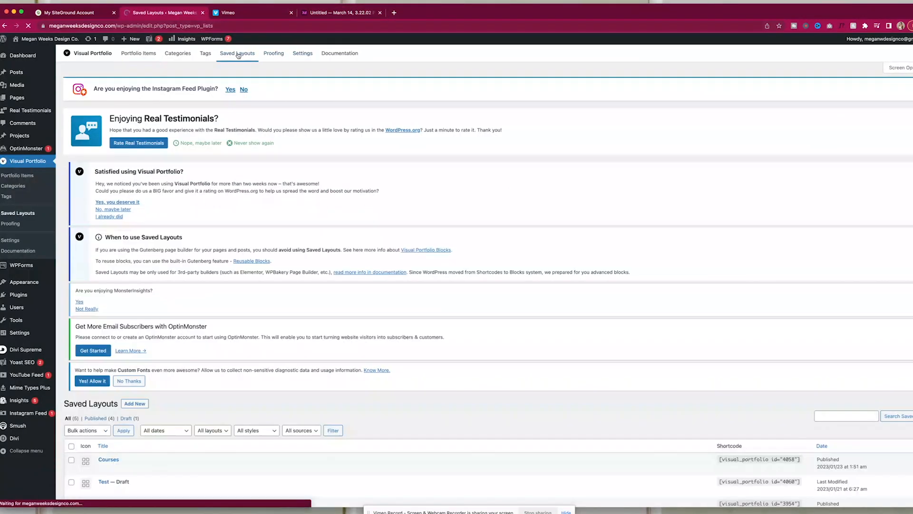
scroll(179, 225, "down", 5)
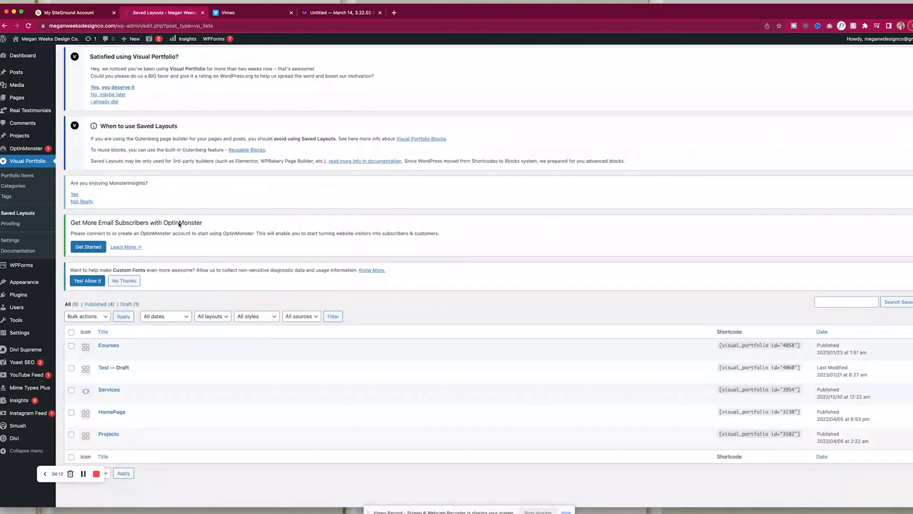
Create a new saved layout titled "Timeline" with Images as its content source and the street photo as its image.
scroll(179, 225, "up", 3)
left_click(141, 125)
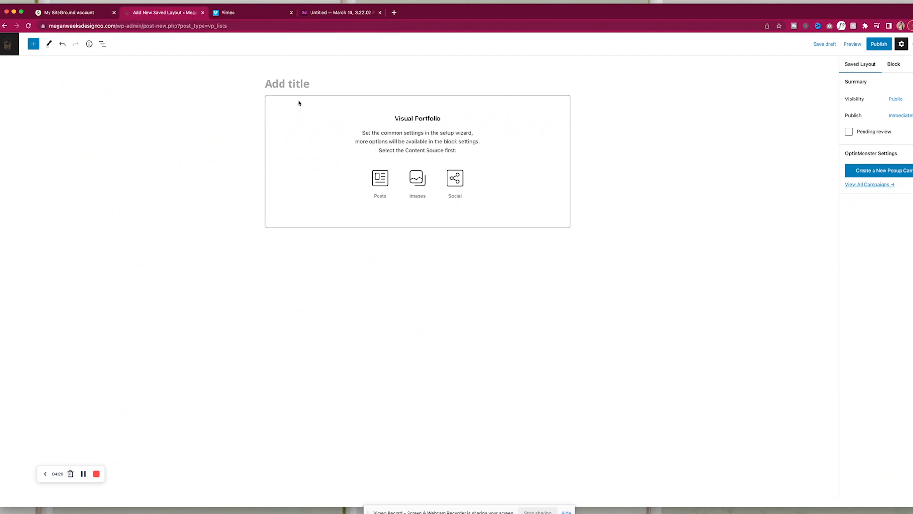
left_click(288, 86)
type("Timeline")
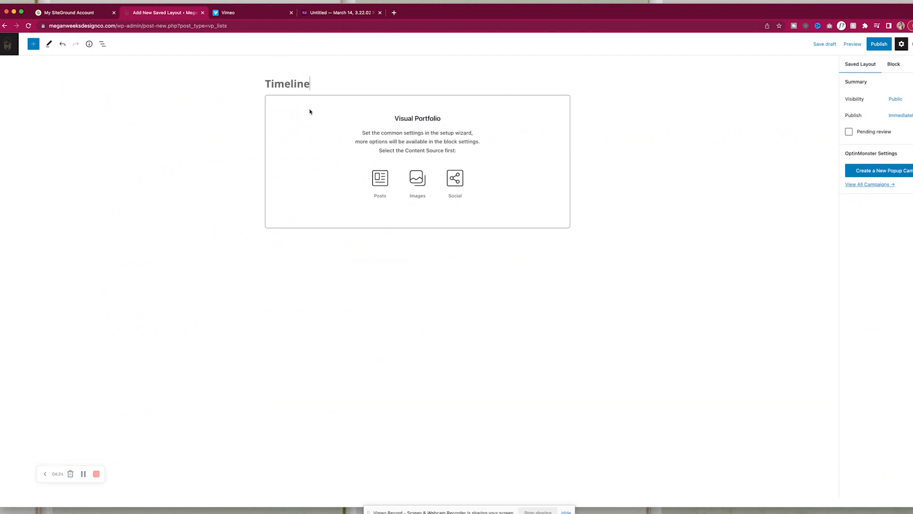
left_click(405, 180)
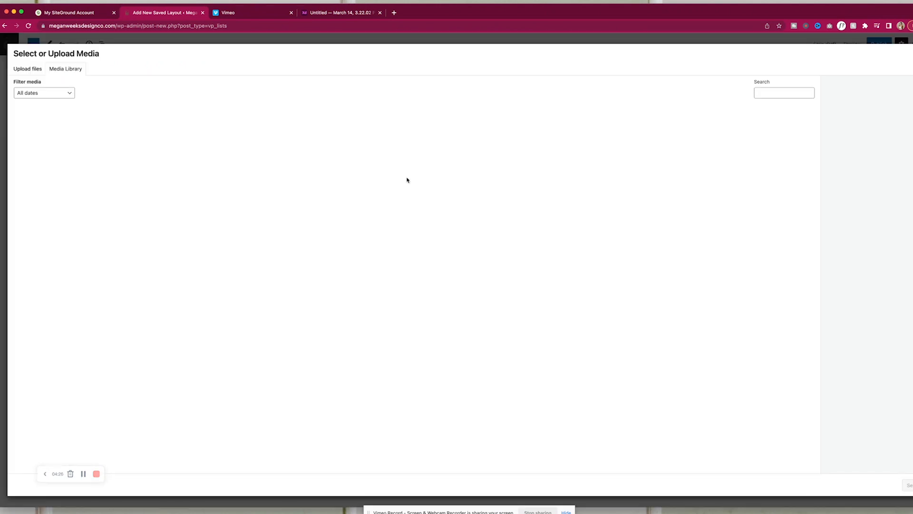
left_click(47, 124)
left_click(909, 485)
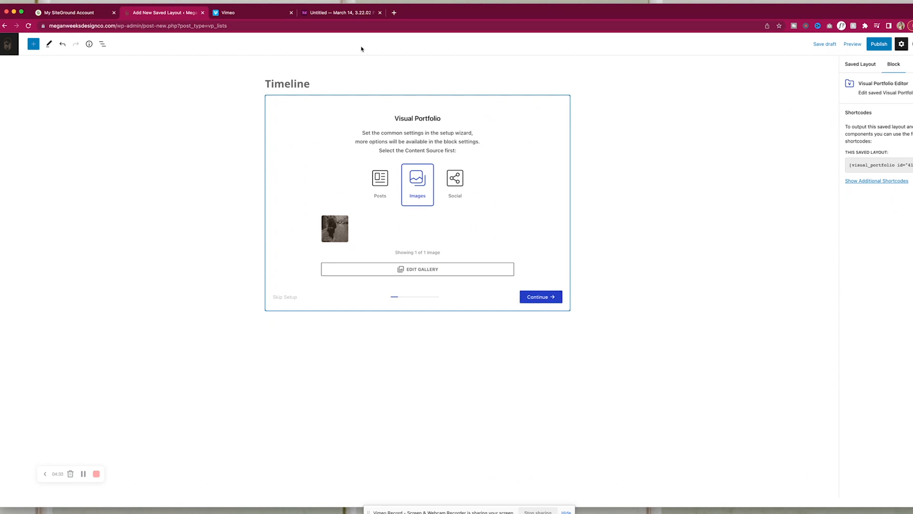
Open the live site in a new browser tab and examine the Recent Projects gallery and the Work page.
left_click(394, 10)
type("megan")
key("Return")
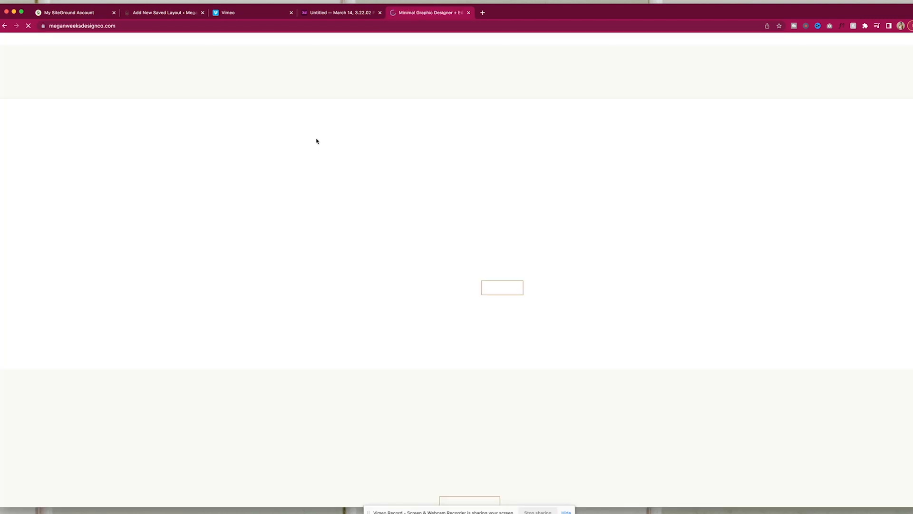
scroll(317, 137, "down", 20)
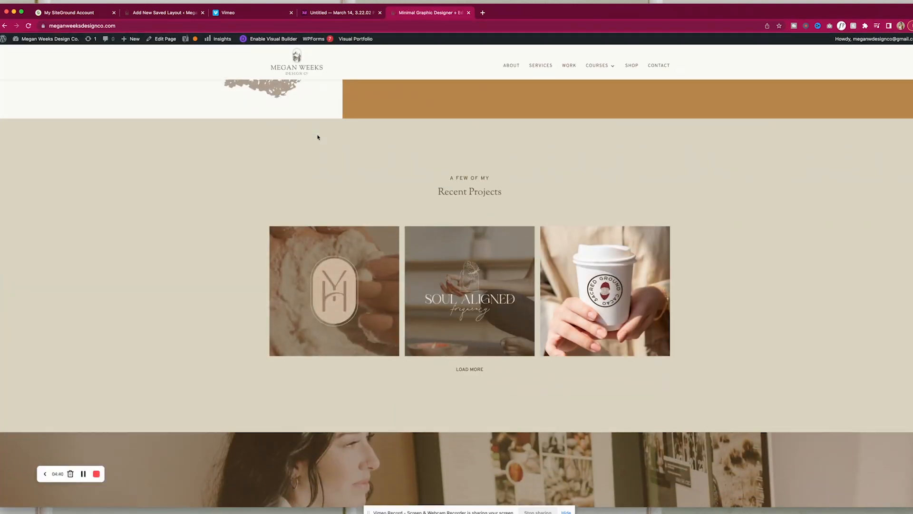
scroll(317, 137, "down", 1)
left_click(461, 355)
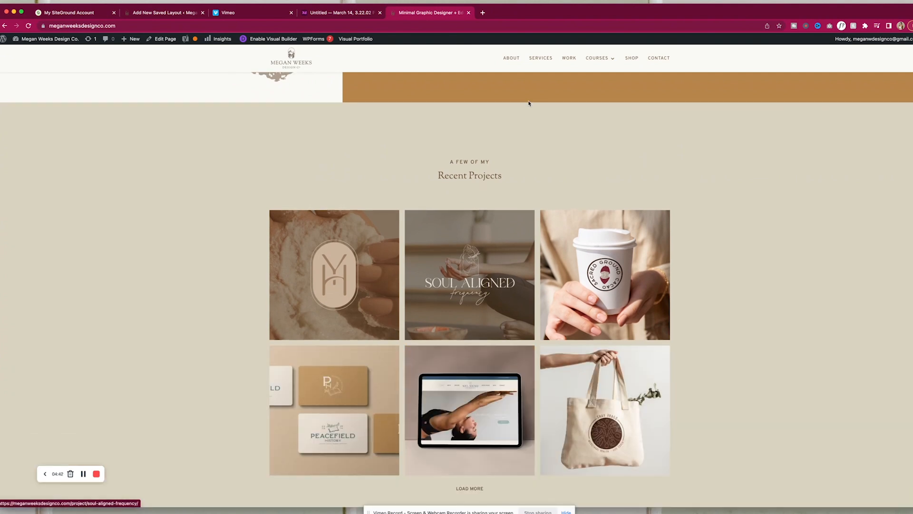
left_click(565, 58)
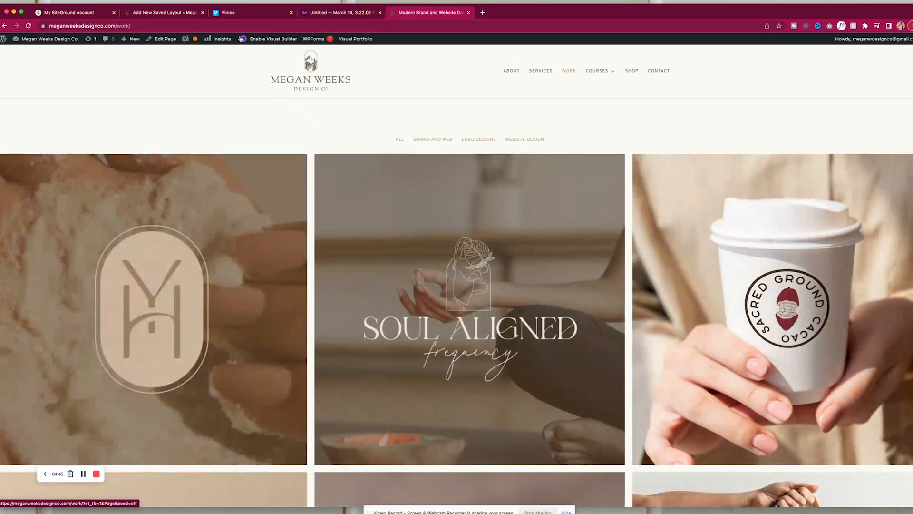
Return to the Timeline layout and complete its setup wizard with the Fade items style and pagination enabled.
left_click(164, 13)
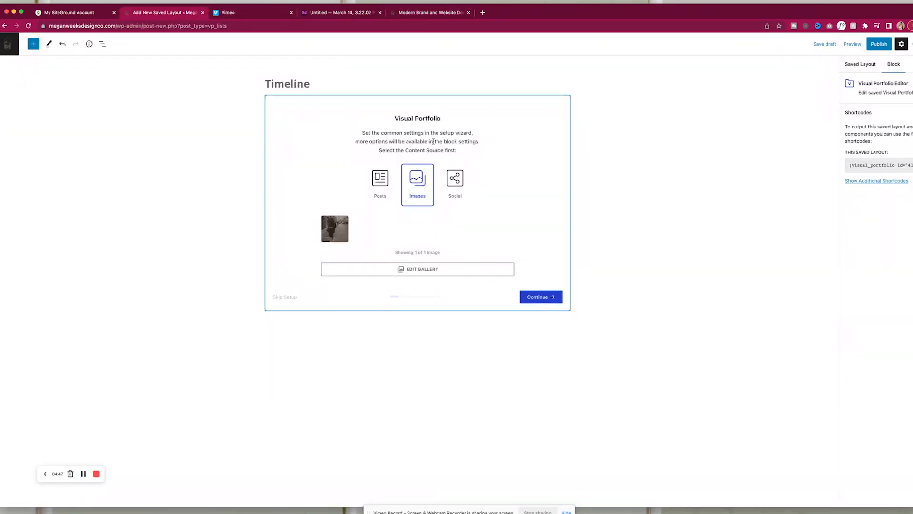
left_click(547, 297)
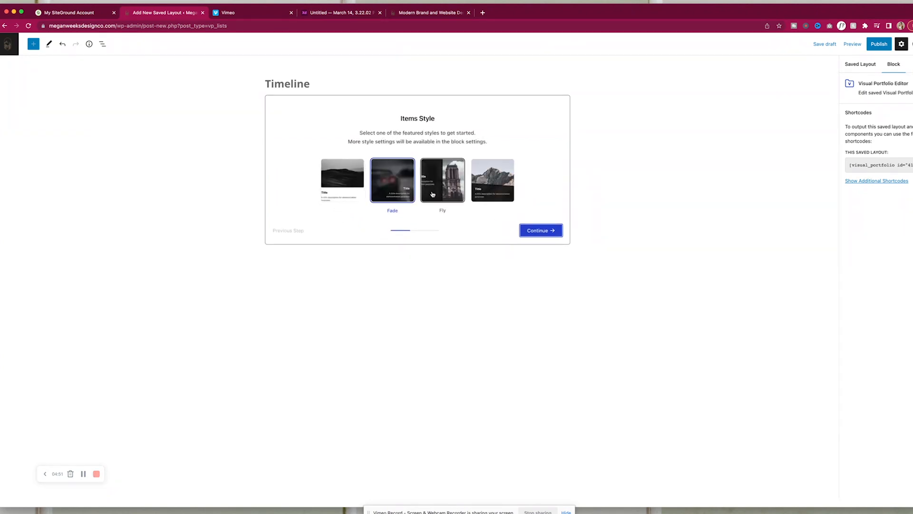
left_click(534, 230)
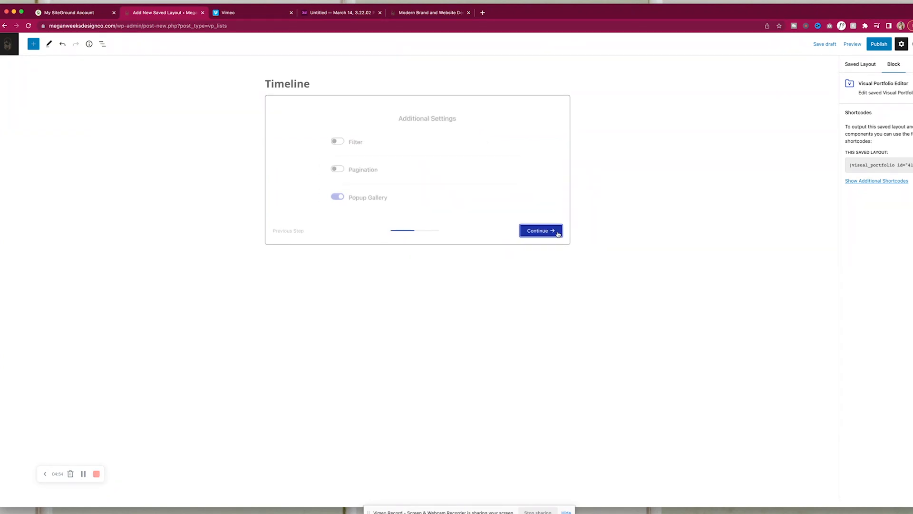
left_click(329, 169)
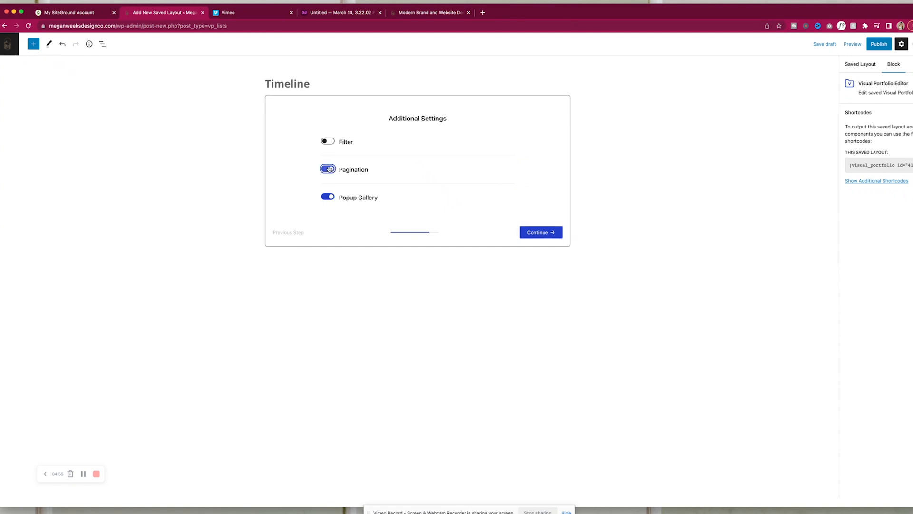
left_click(545, 233)
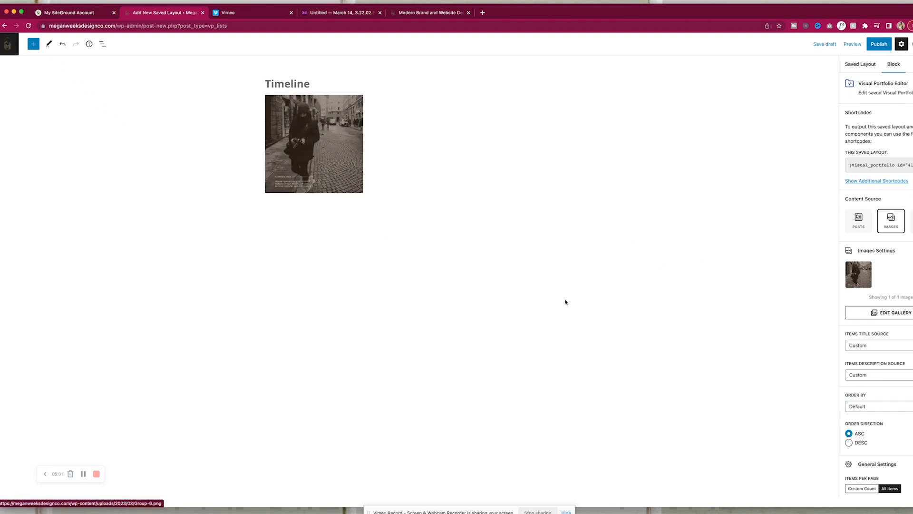
Turn off the title and categories display in the Timeline layout's items style.
mouse_move(870, 286)
scroll(870, 285, "down", 5)
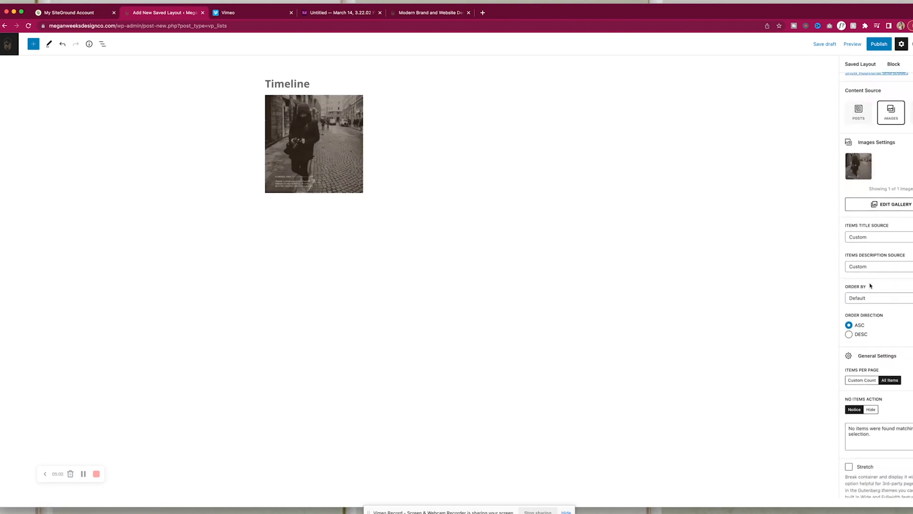
scroll(887, 344, "down", 2)
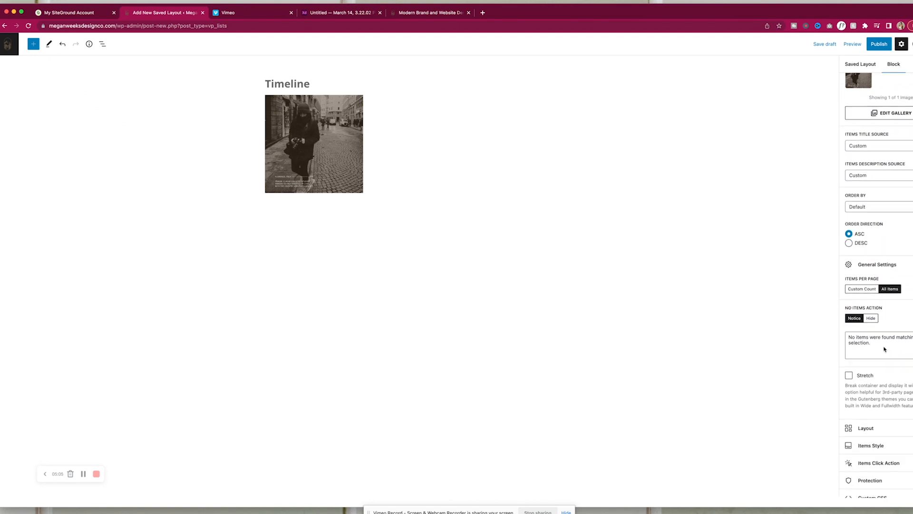
left_click(885, 412)
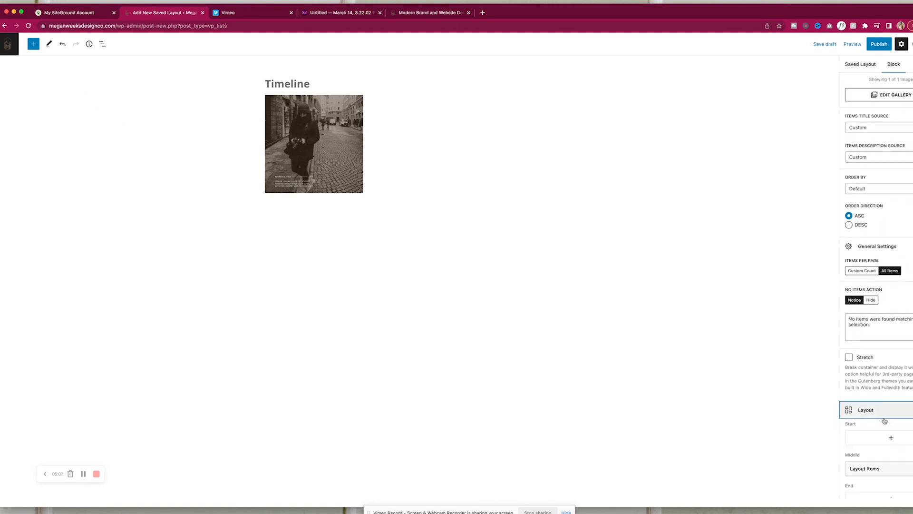
left_click(885, 390)
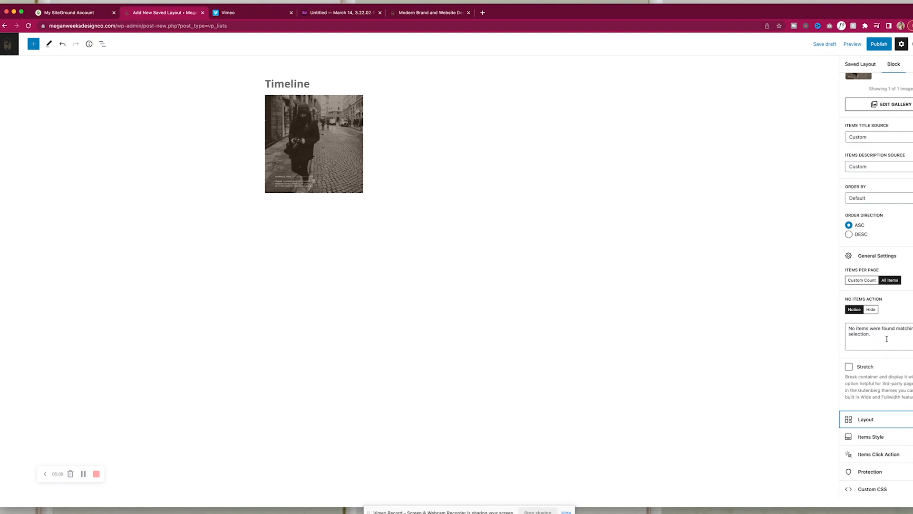
left_click(901, 437)
scroll(894, 376, "up", 3)
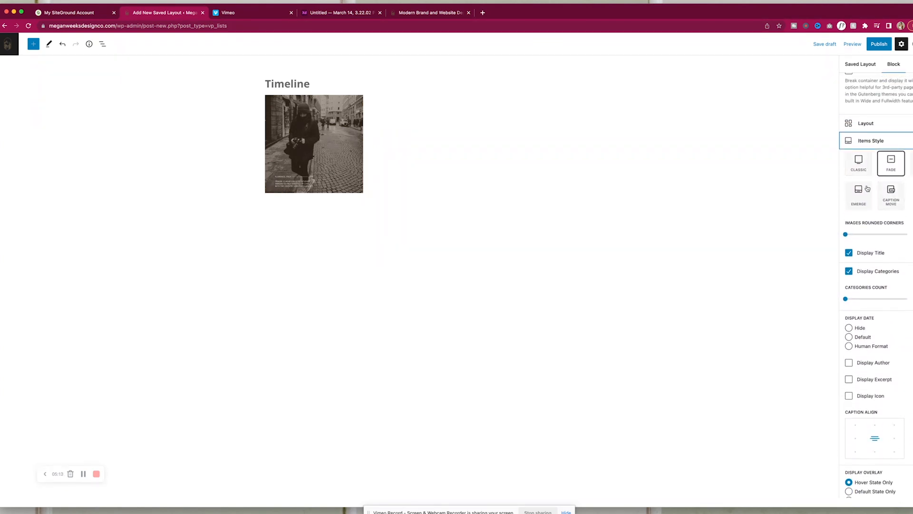
left_click(851, 253)
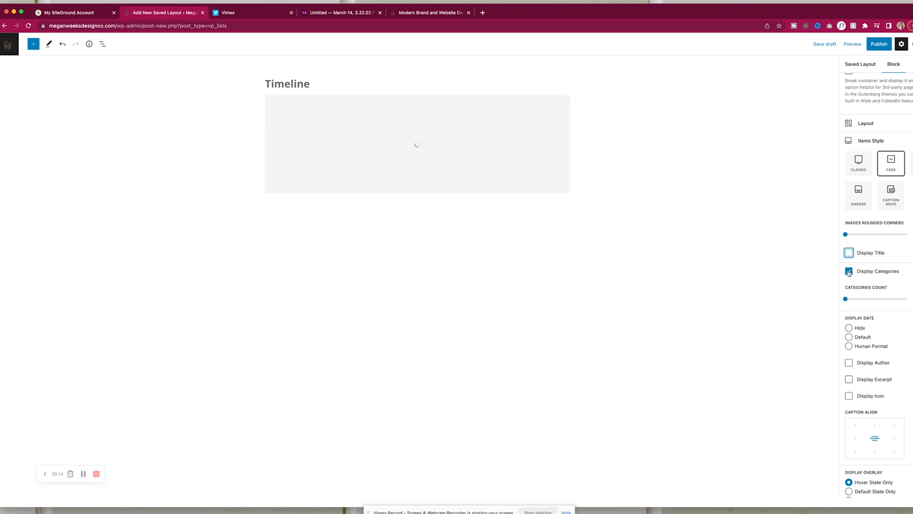
left_click(849, 271)
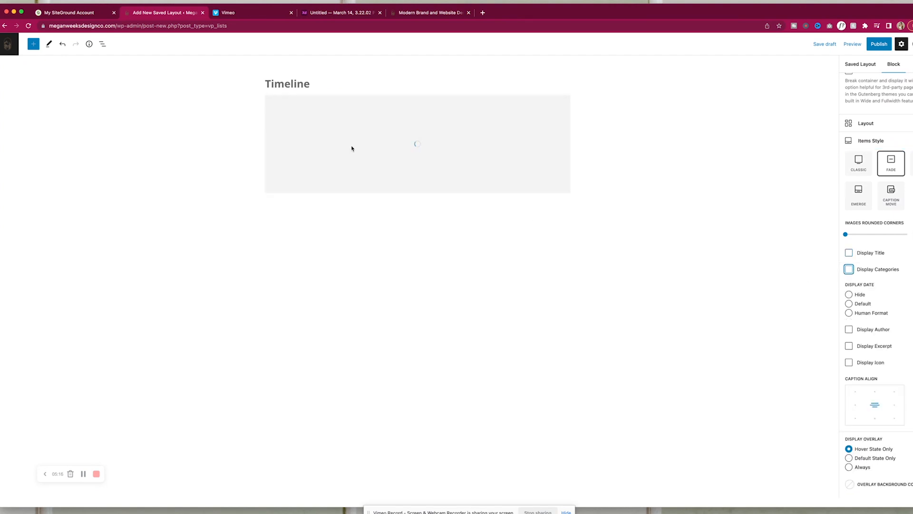
Switch the layout items to Carousel with mousewheel control enabled and set the gap to 0.
scroll(878, 318, "down", 2)
scroll(877, 318, "up", 10)
scroll(878, 317, "up", 3)
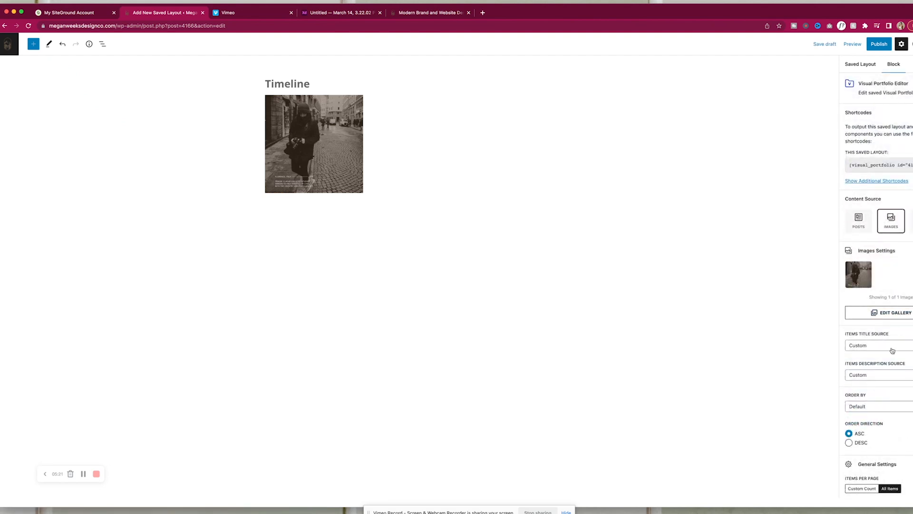
scroll(891, 348, "down", 10)
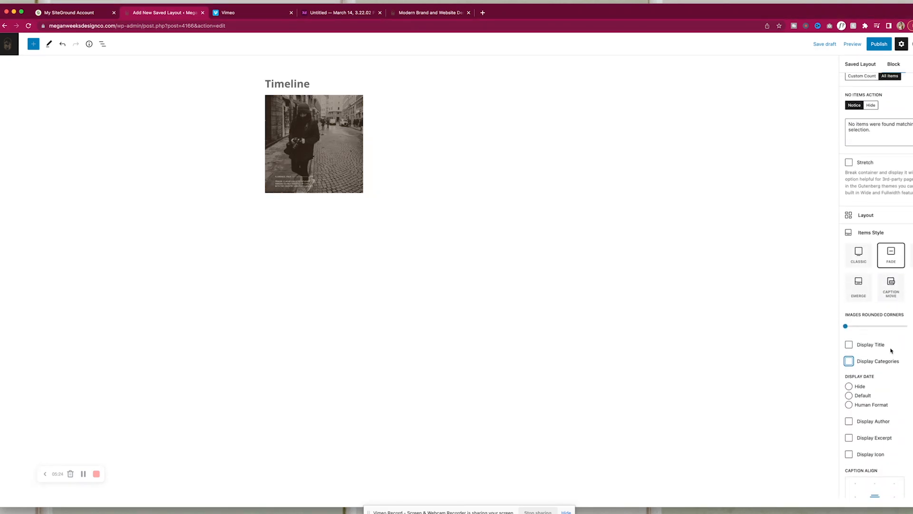
scroll(848, 346, "down", 7)
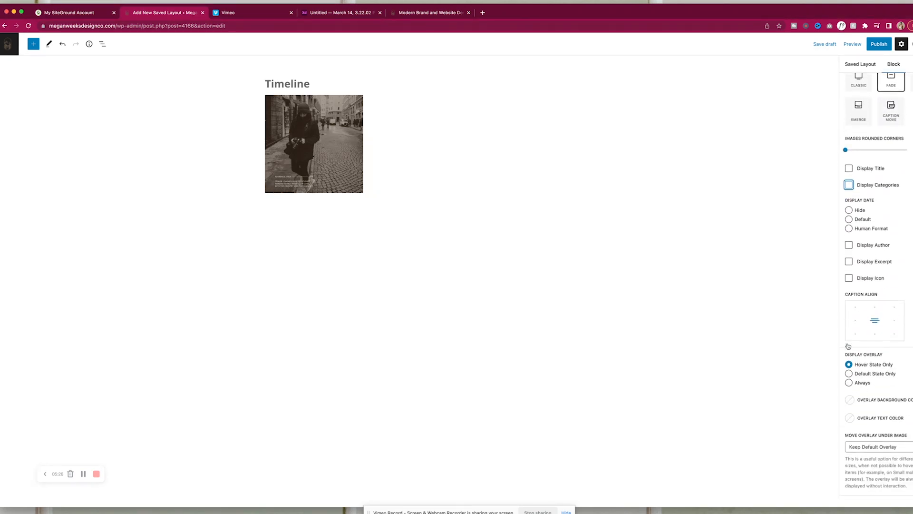
scroll(848, 346, "up", 5)
scroll(848, 346, "up", 6)
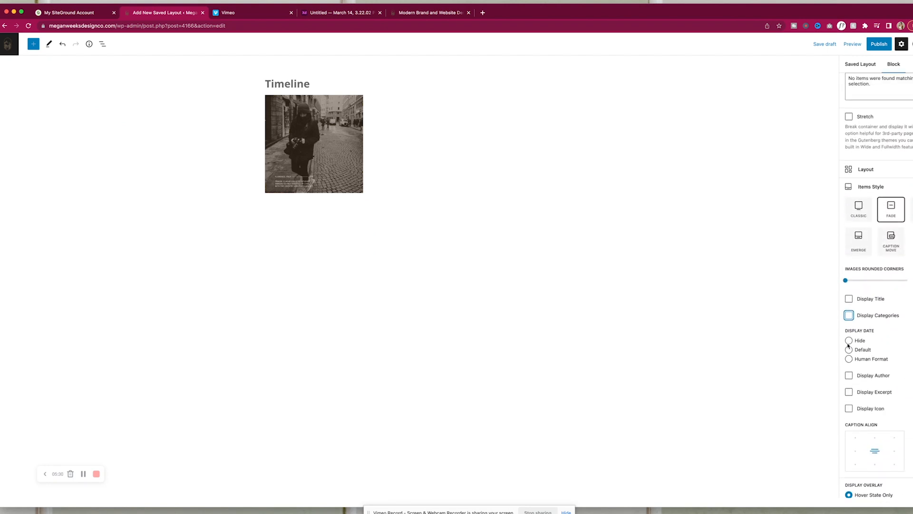
scroll(903, 290, "down", 2)
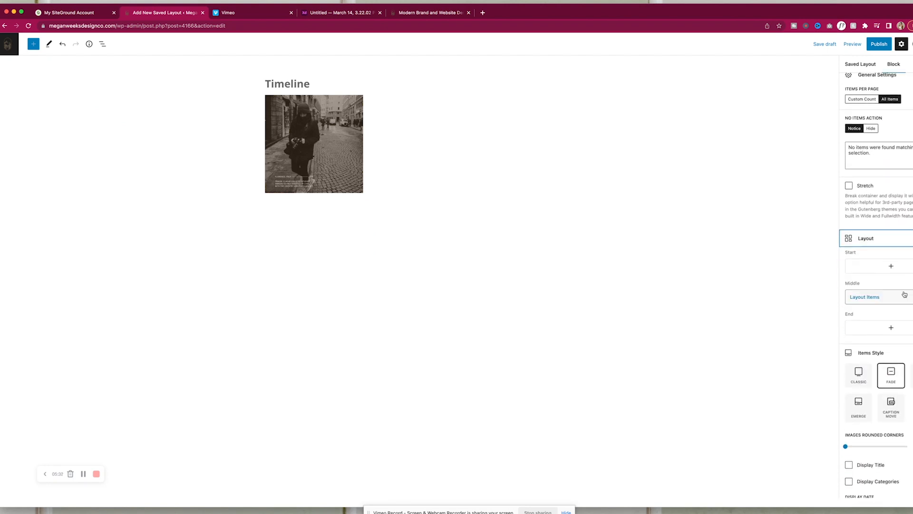
left_click(870, 297)
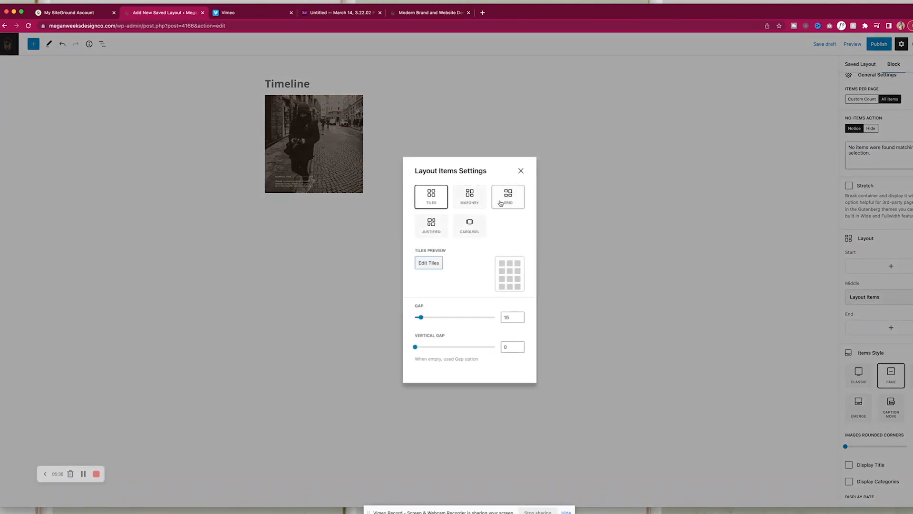
left_click(476, 229)
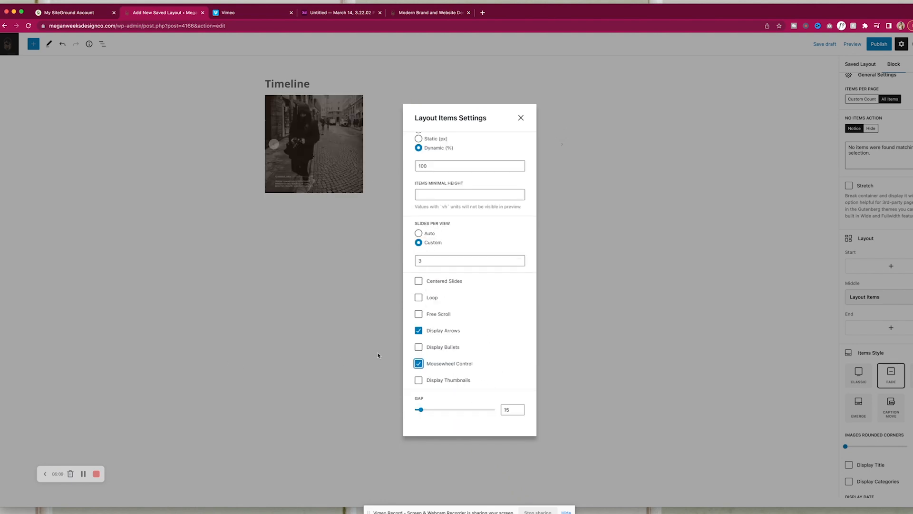
left_click_drag(421, 410, 404, 411)
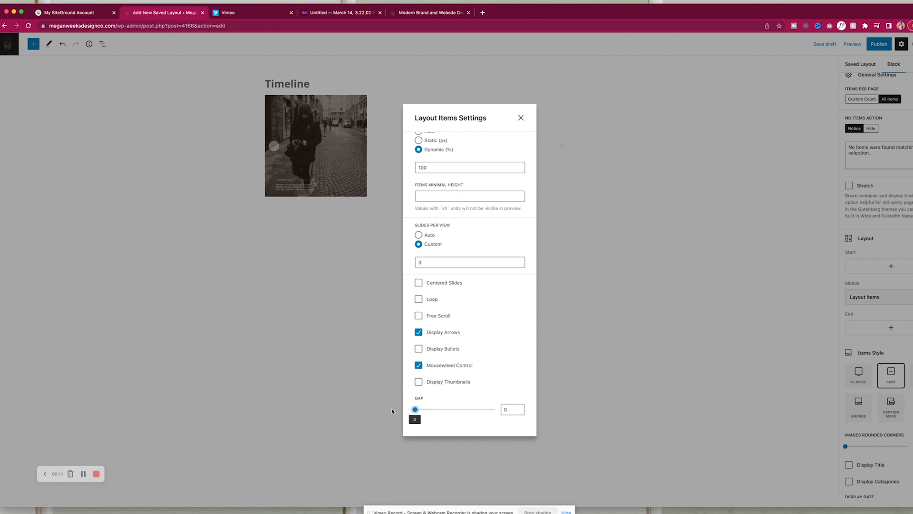
Change the layout items to Grid with 1 column, trying Tiles for comparison.
scroll(447, 289, "up", 10)
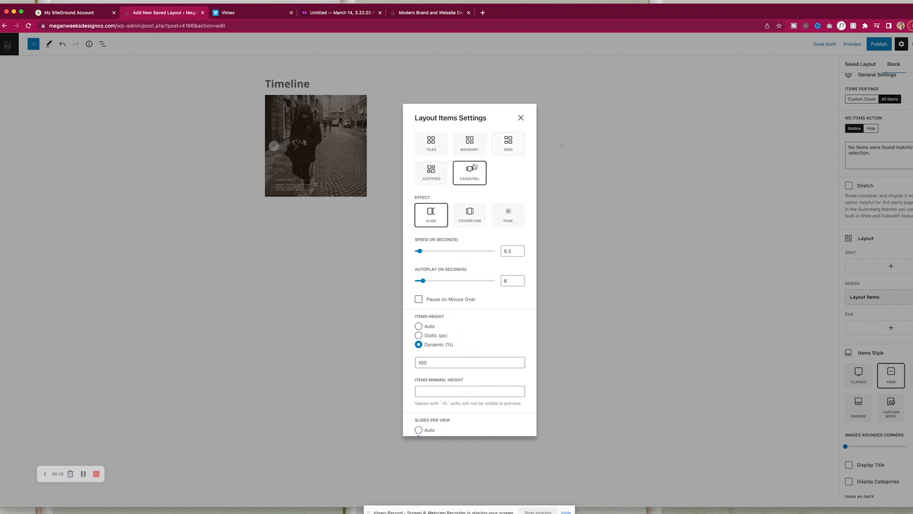
left_click(507, 142)
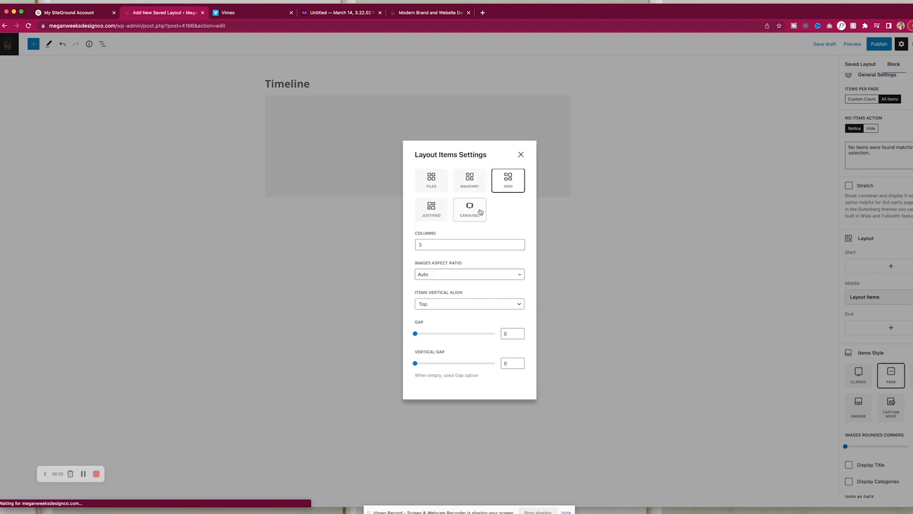
left_click(428, 245)
left_click(518, 246)
left_click(519, 247)
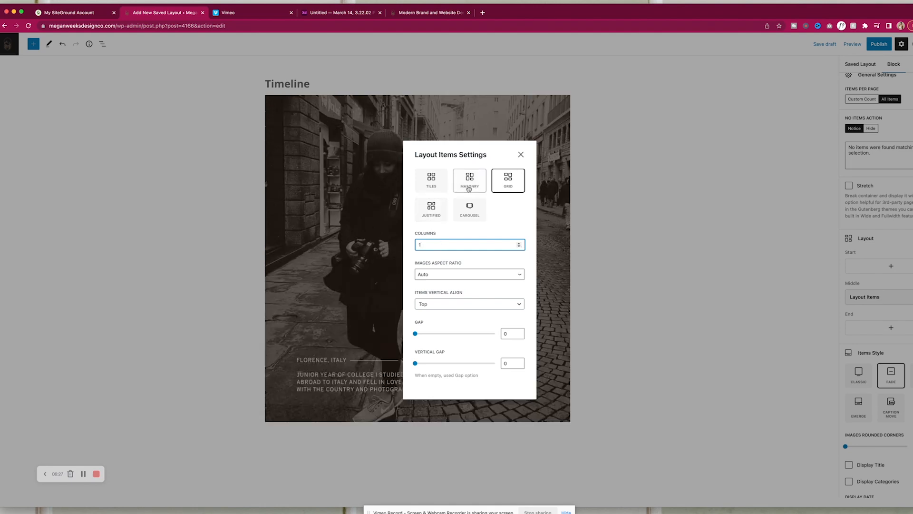
left_click(441, 182)
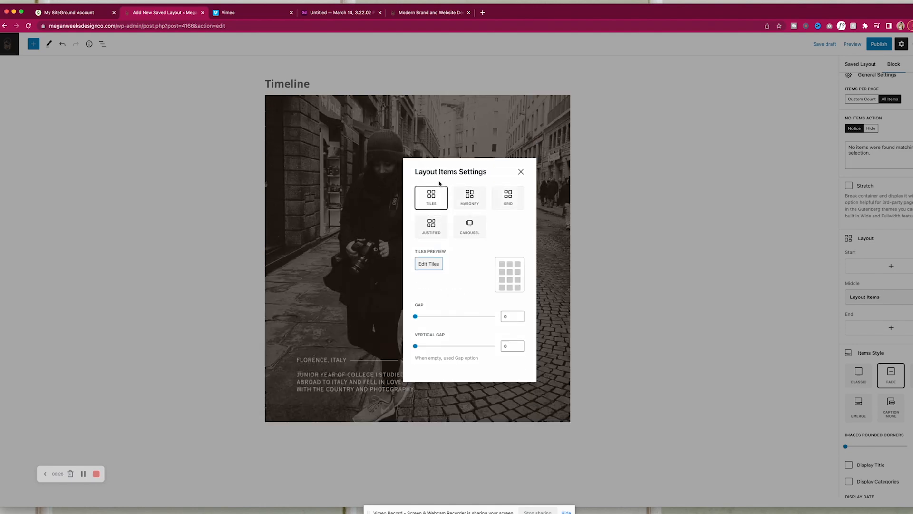
left_click(499, 204)
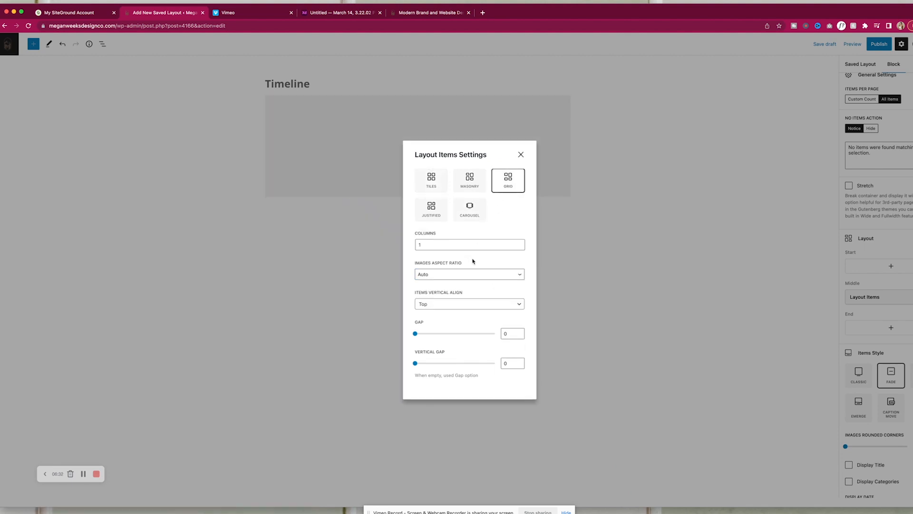
Set the grid's items vertical alignment to Center, keeping the images aspect ratio on Auto.
left_click(492, 307)
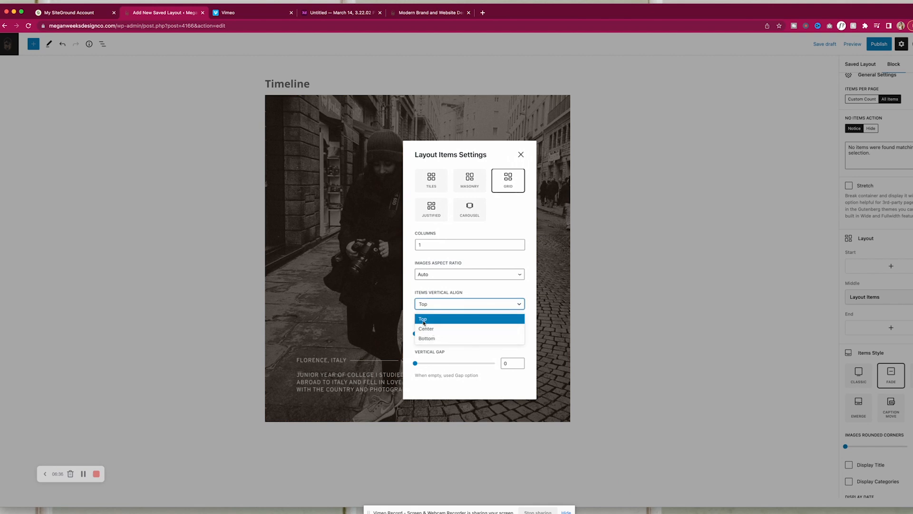
left_click(437, 329)
left_click(429, 279)
left_click(428, 275)
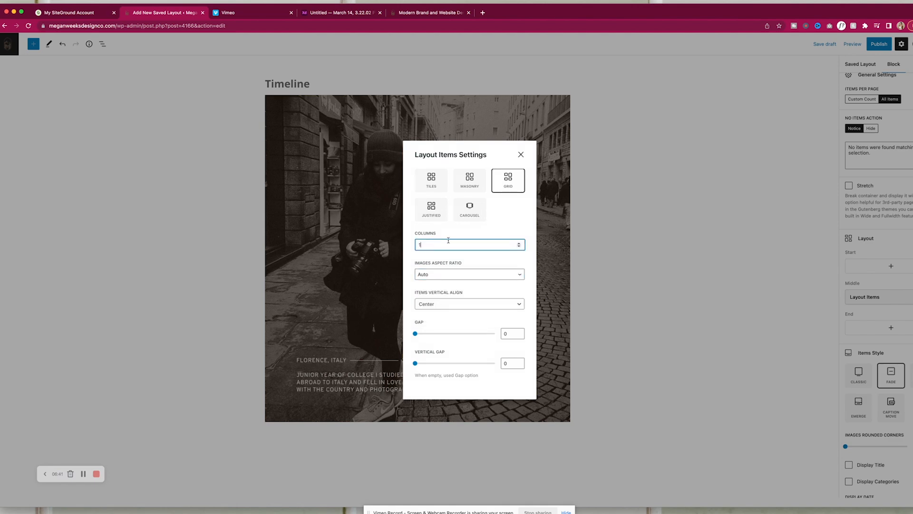
Close the layout items settings and set the Timeline layout's overlay to display in Hover State Only.
left_click(522, 155)
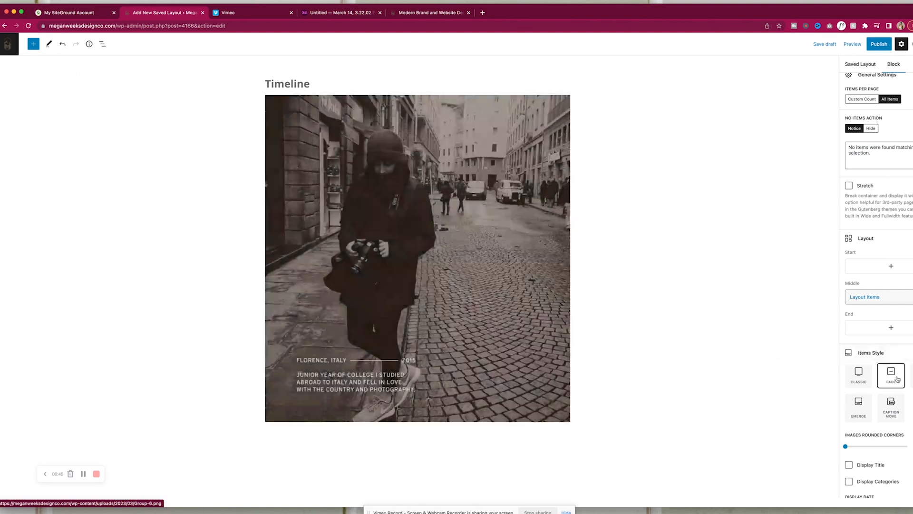
scroll(897, 379, "down", 10)
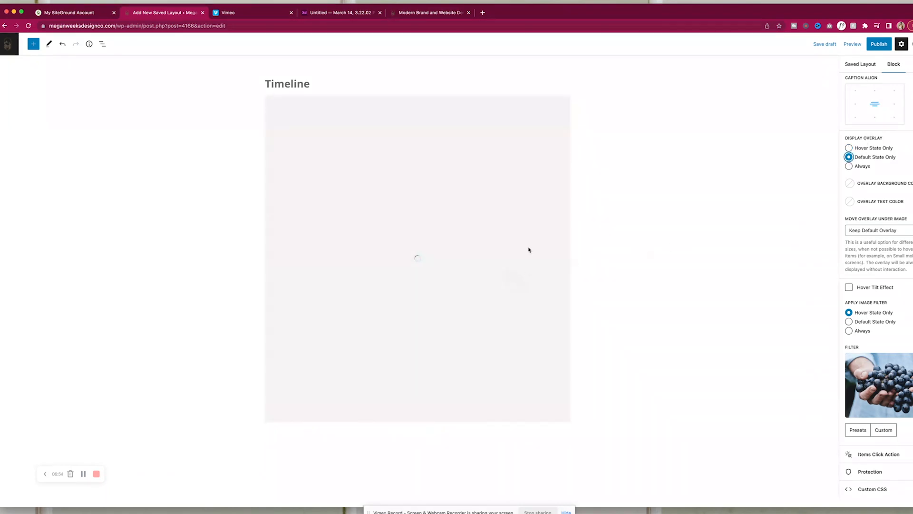
left_click(849, 148)
scroll(879, 199, "up", 4)
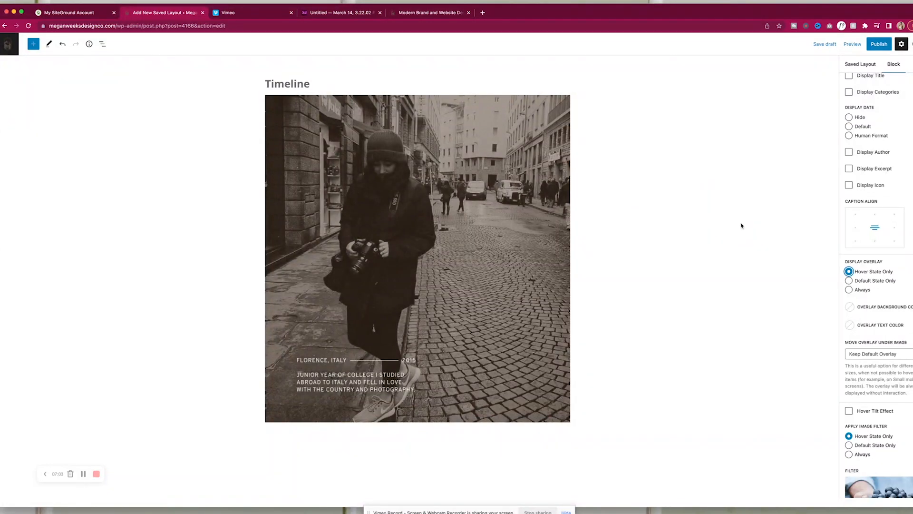
scroll(853, 185, "up", 6)
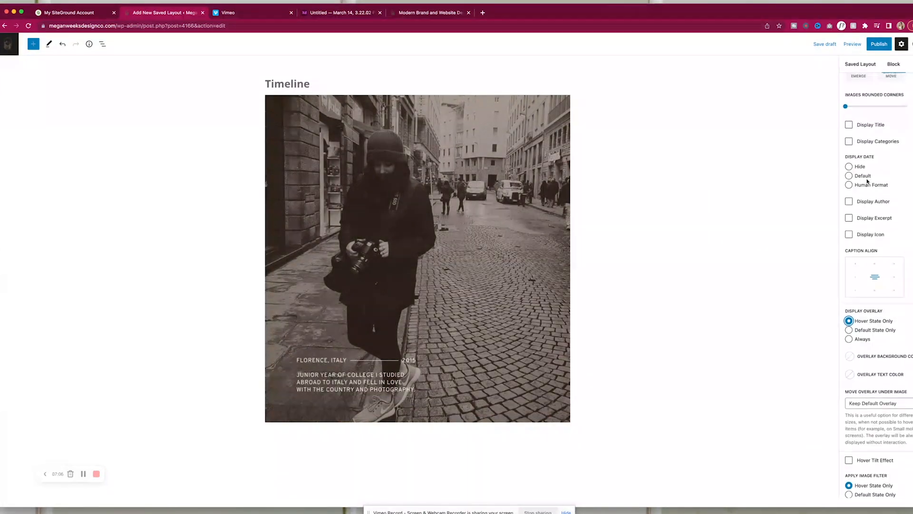
scroll(868, 182, "up", 5)
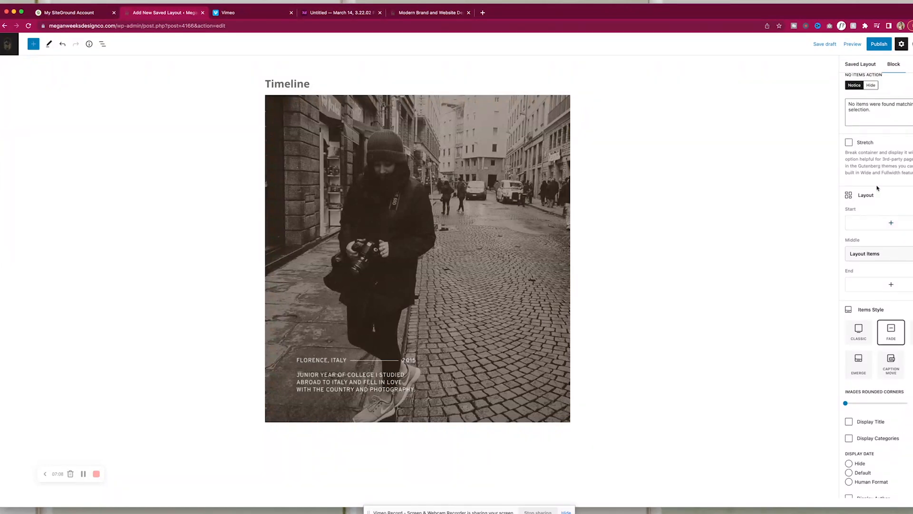
Set the Timeline layout's items click action to Disabled and publish the saved layout.
scroll(848, 308, "down", 10)
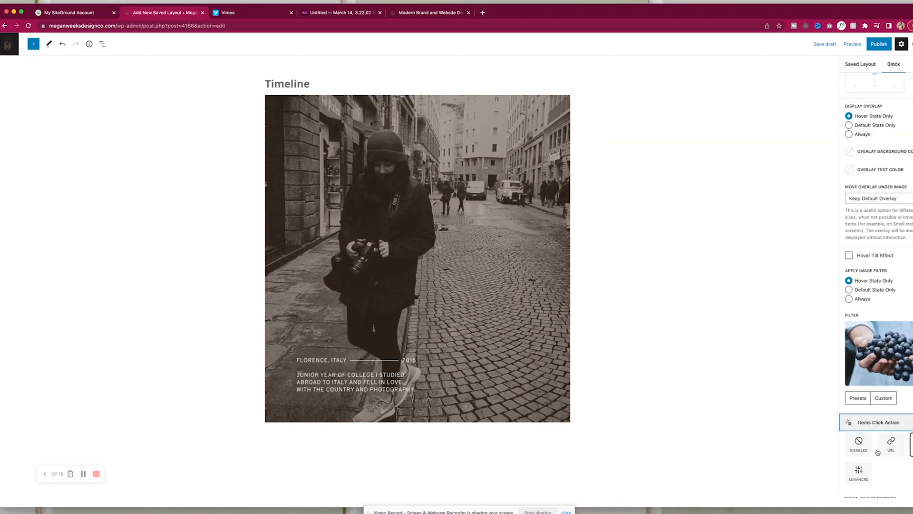
scroll(902, 274, "up", 15)
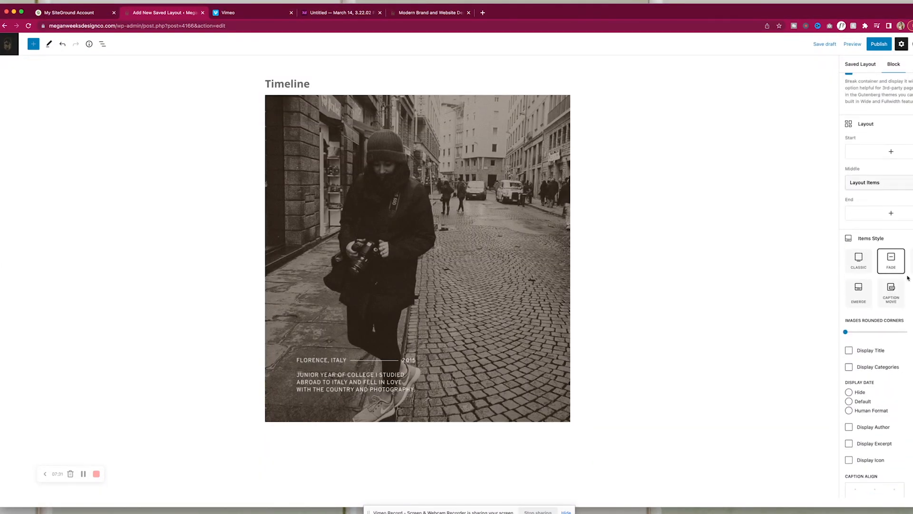
left_click(866, 346)
scroll(884, 321, "down", 15)
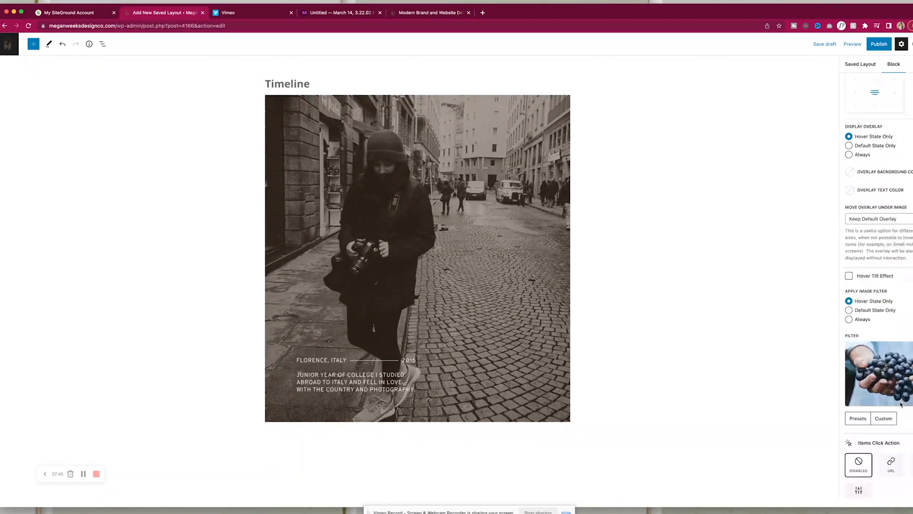
scroll(880, 343, "up", 4)
left_click(850, 359)
left_click(525, 218)
left_click(879, 44)
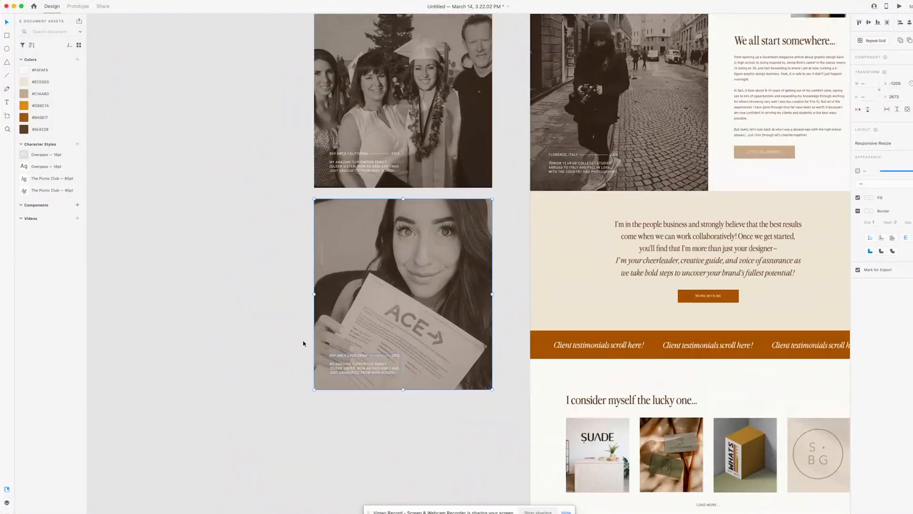
Export the selected "ACE" photo card from the Adobe XD mockup and upload the image to the Timeline layout's gallery in the browser.
left_click(26, 5)
left_click(51, 116)
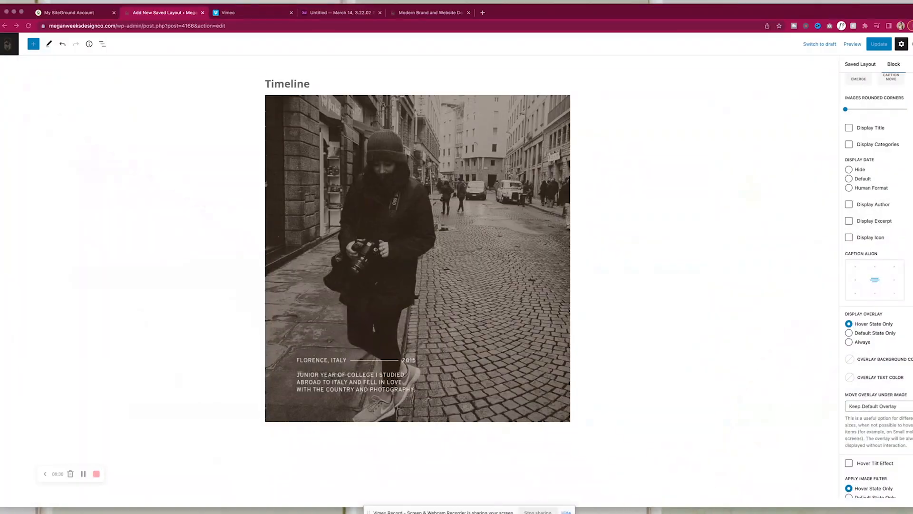
scroll(910, 318, "up", 15)
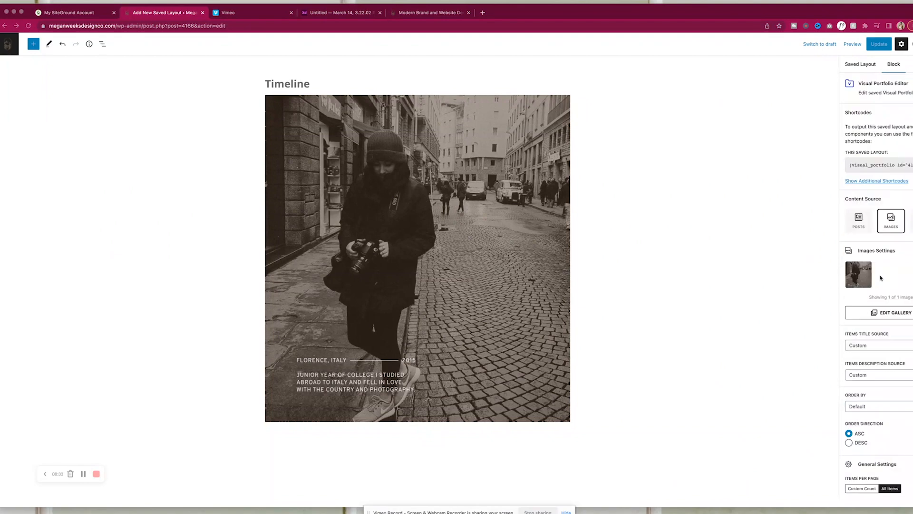
left_click(892, 312)
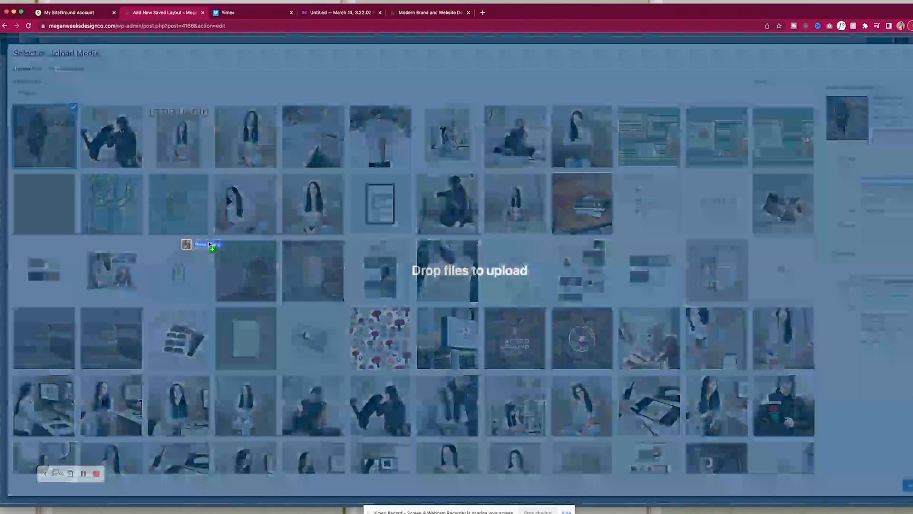
left_click_drag(190, 244, 198, 245)
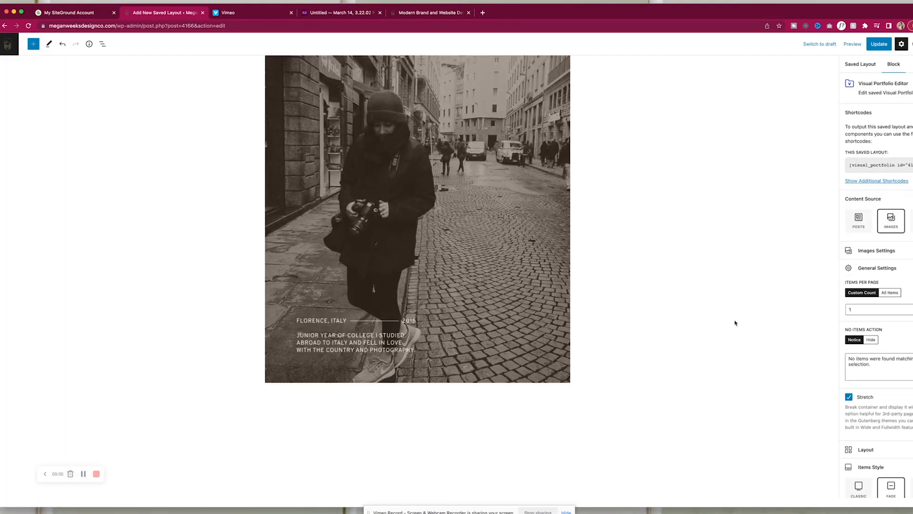
Set the Timeline carousel's autoplay to 1.2 seconds, keeping the Slide effect.
scroll(879, 286, "down", 5)
left_click(865, 302)
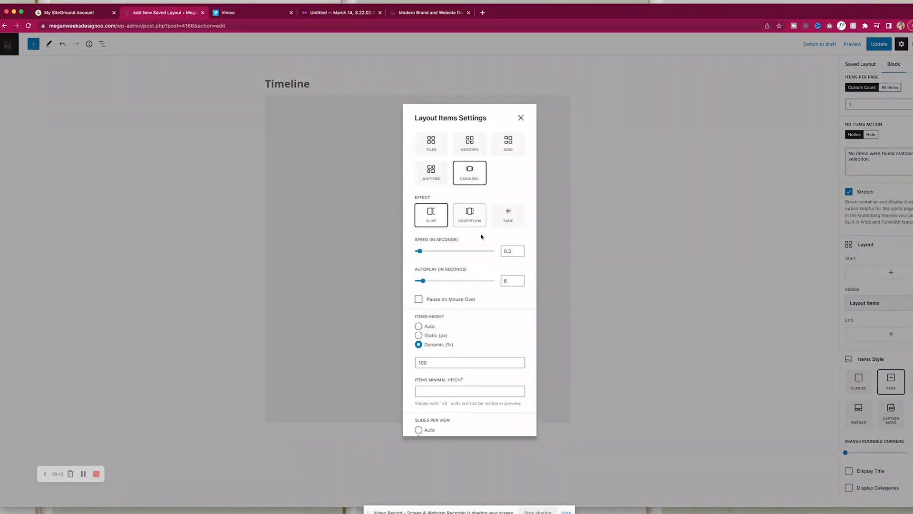
scroll(441, 377, "down", 3)
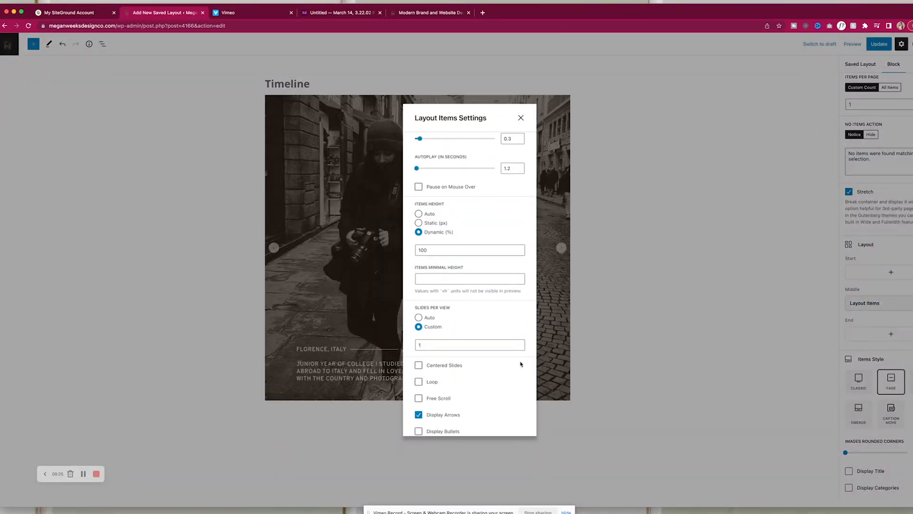
scroll(443, 333, "down", 2)
left_click(418, 316)
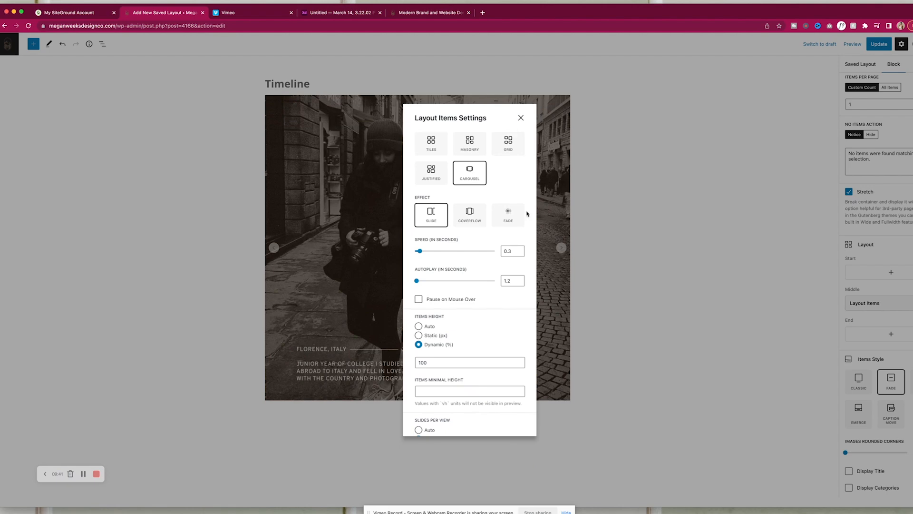
scroll(495, 131, "down", 5)
left_click(521, 117)
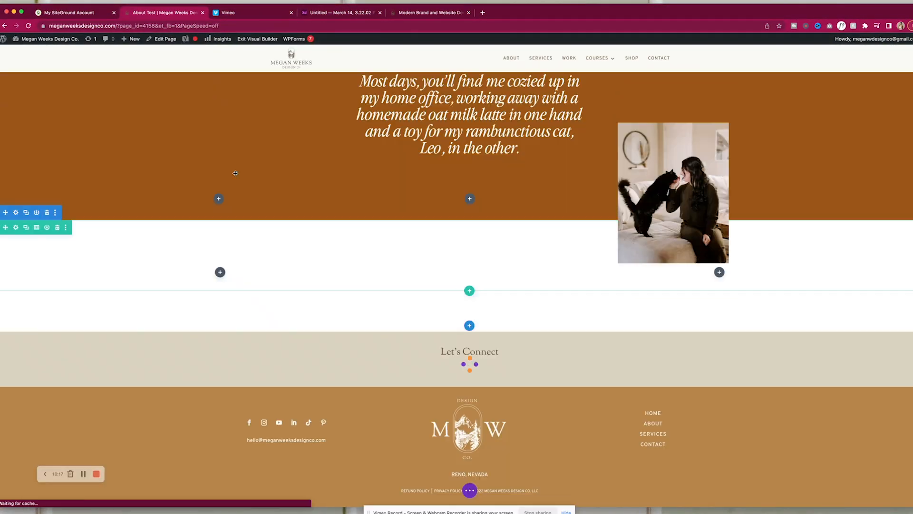
Add a text module to the photo slider row and save the "We all start somewhere..." heading with a Heading 2 text size of 65px.
left_click(220, 174)
type("t")
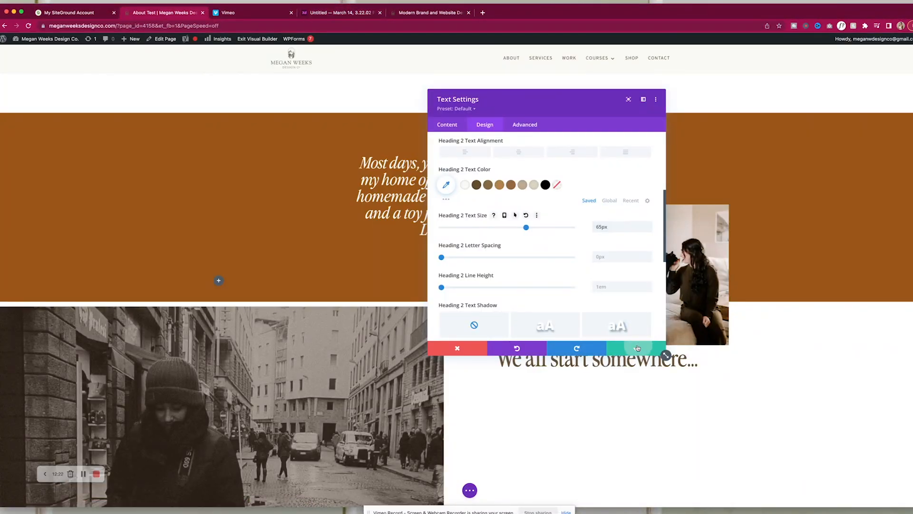
left_click(637, 349)
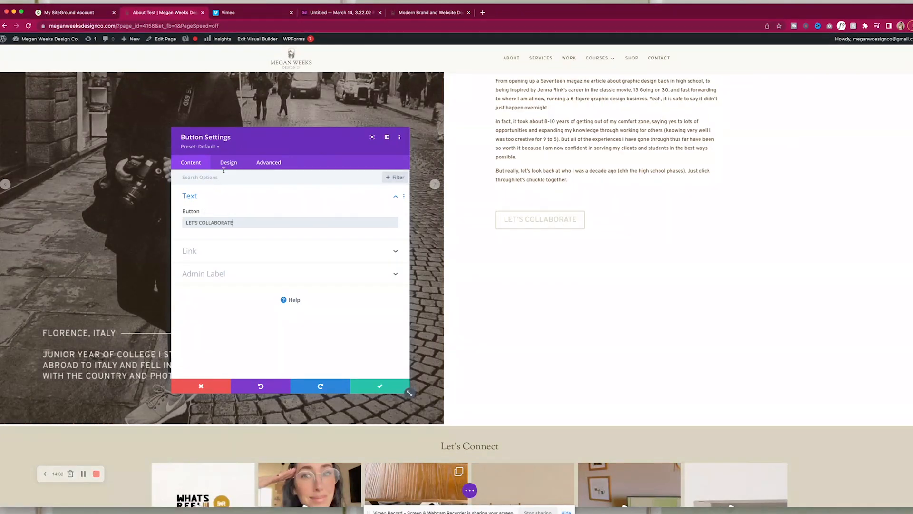
Style the LET'S COLLABORATE button with a tan #C1AA8D background, white uppercase text, and border width and border radius of 0px.
left_click(225, 164)
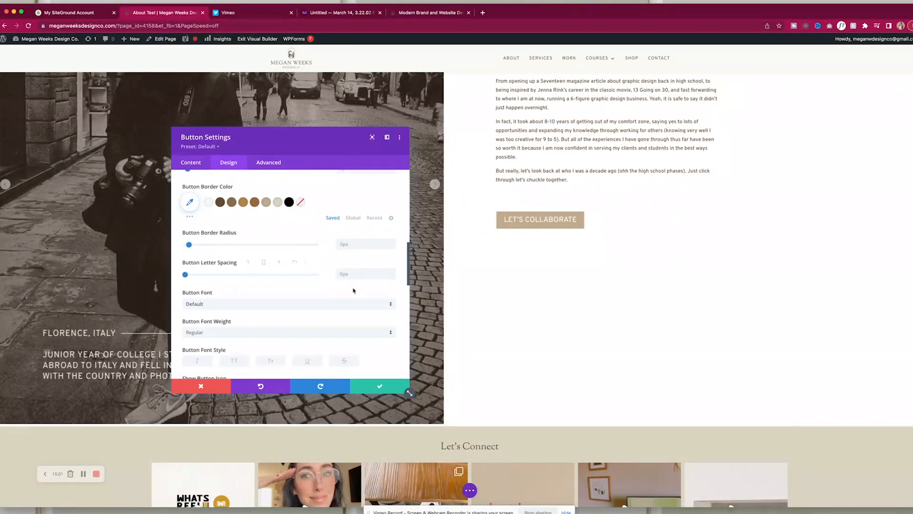
scroll(330, 289, "down", 4)
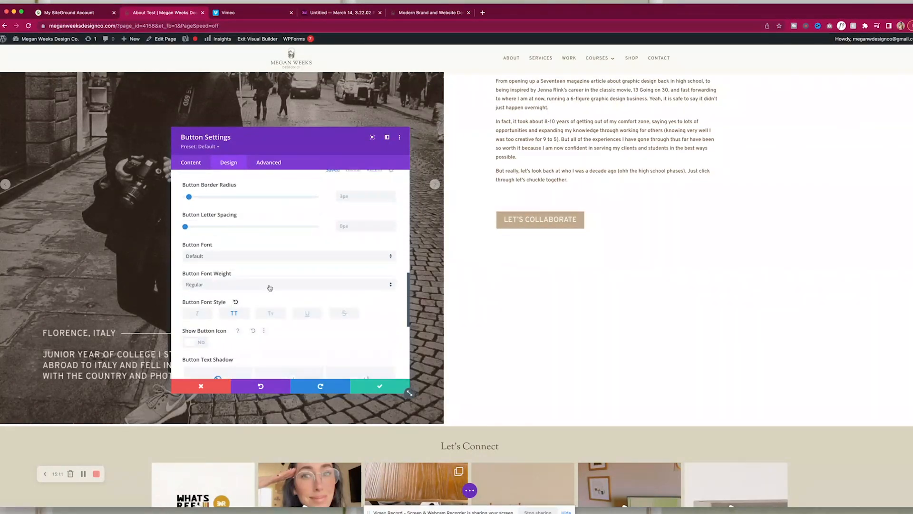
scroll(270, 287, "up", 10)
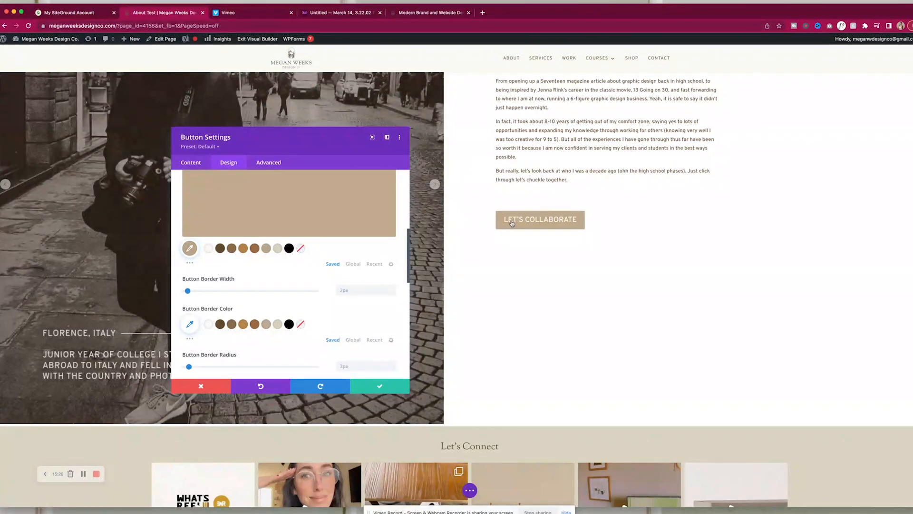
scroll(361, 325, "down", 1)
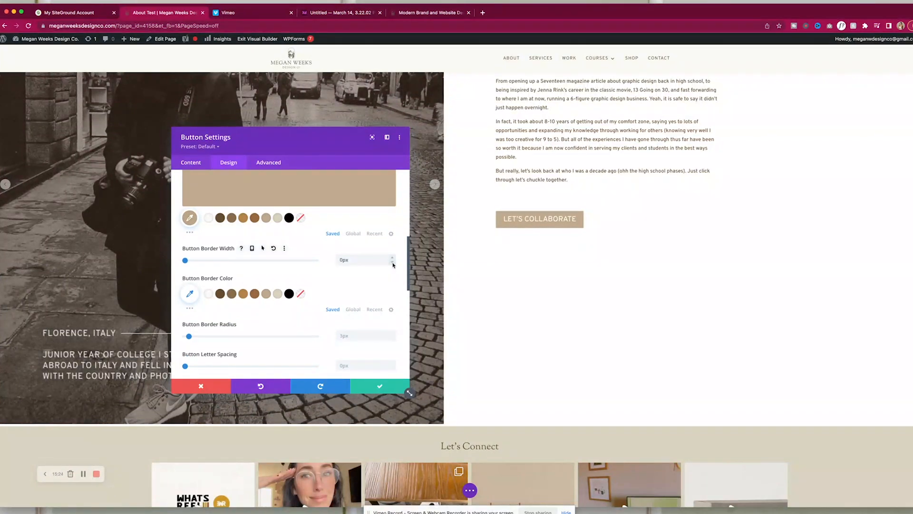
scroll(366, 264, "down", 2)
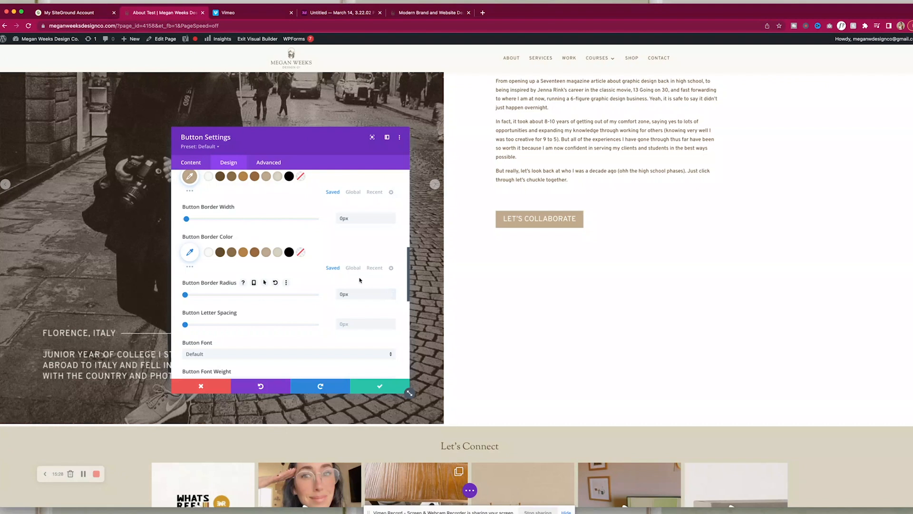
Set the button's hover background color to the brown #9A5617 copied from the color assets of the Adobe XD mockup.
scroll(362, 281, "up", 4)
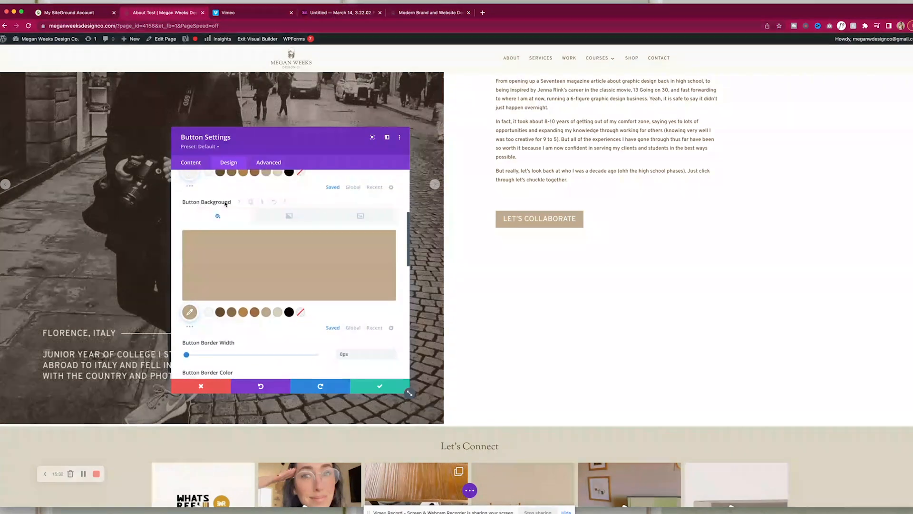
left_click(259, 202)
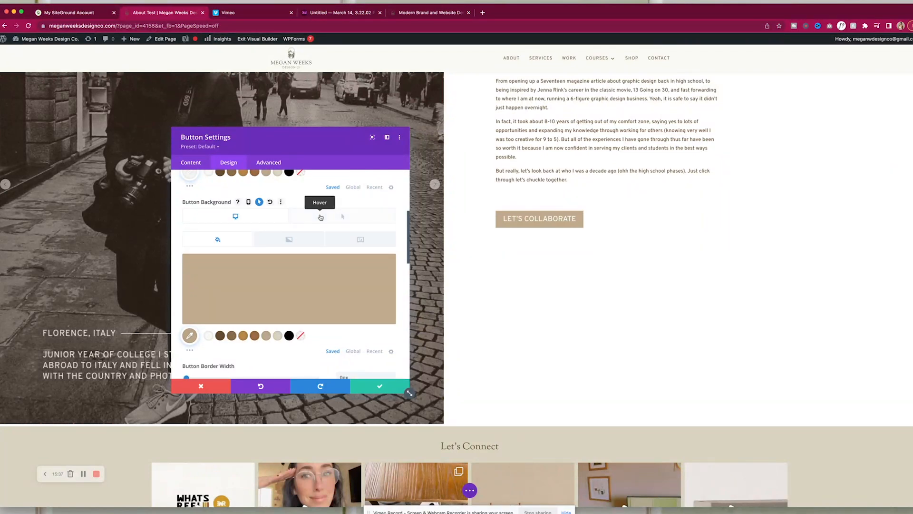
left_click(349, 217)
scroll(340, 212, "down", 1)
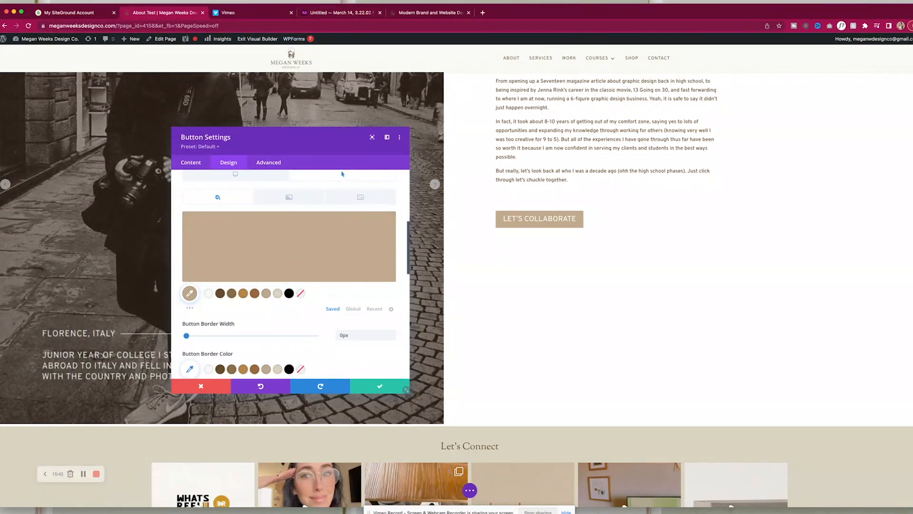
mouse_move(399, 507)
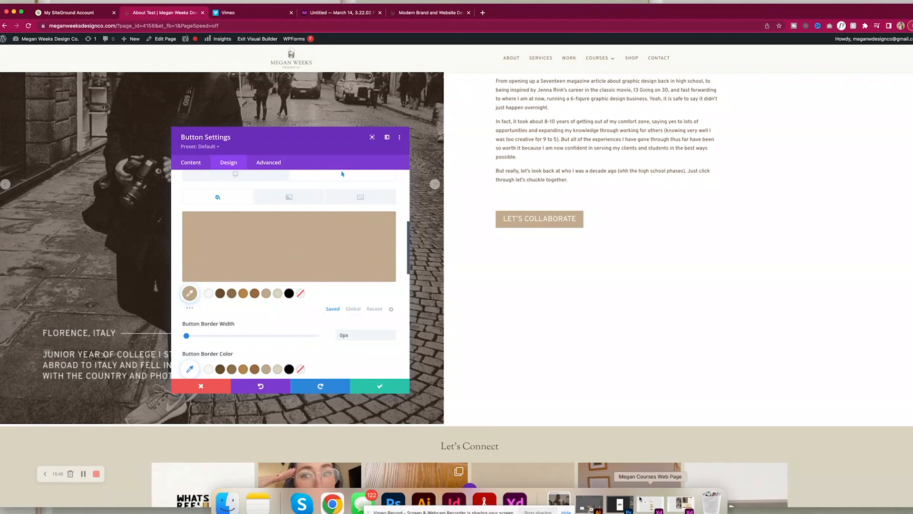
left_click(675, 503)
right_click(43, 124)
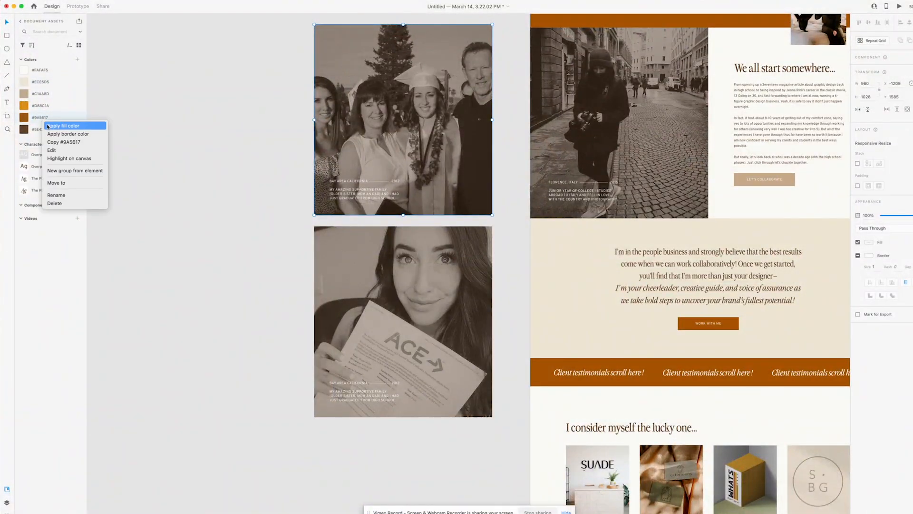
left_click(61, 142)
left_click(14, 5)
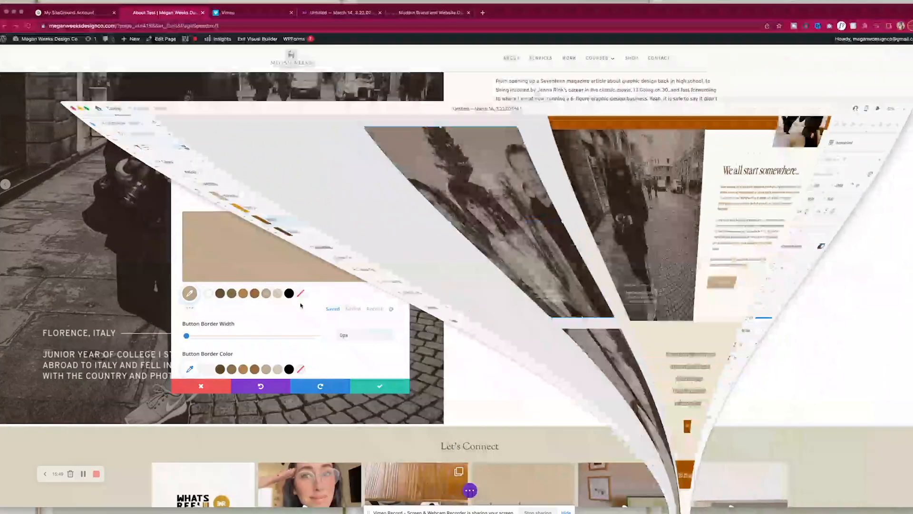
left_click(372, 236)
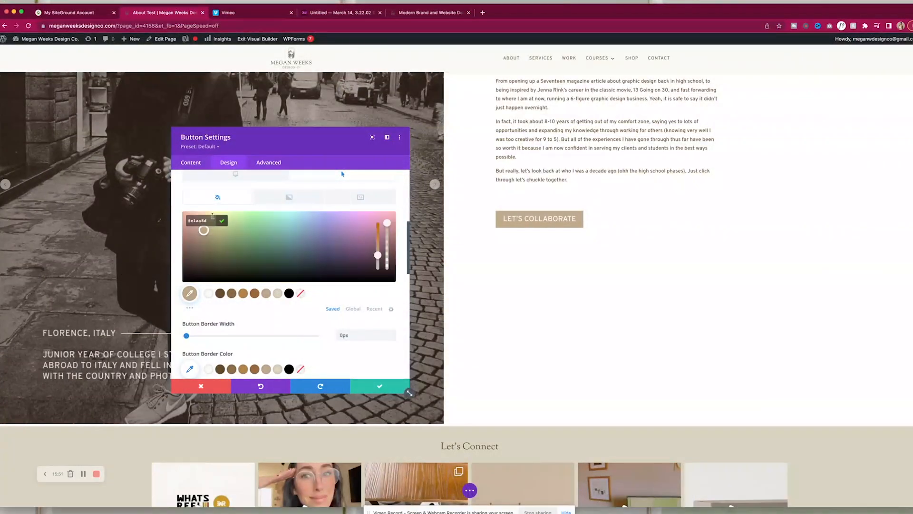
left_click(333, 293)
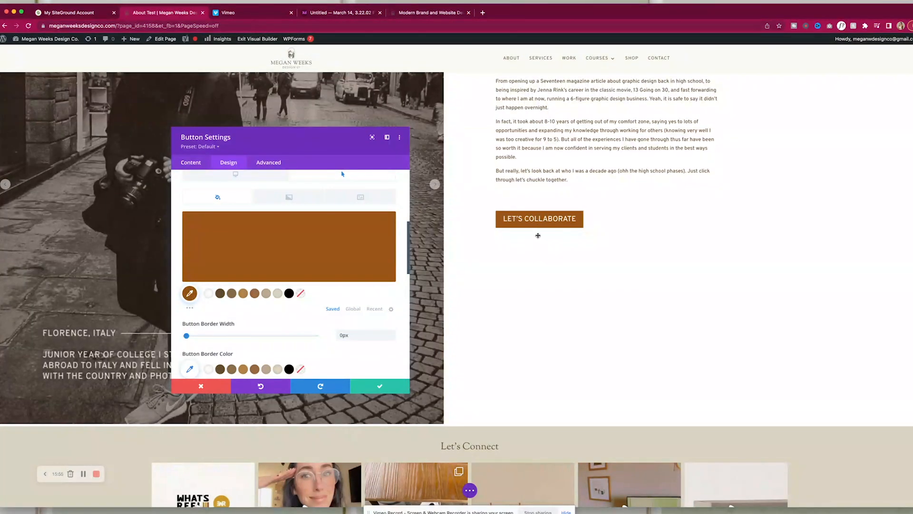
Set the LET'S COLLABORATE button's text size to 19px.
scroll(252, 196, "up", 6)
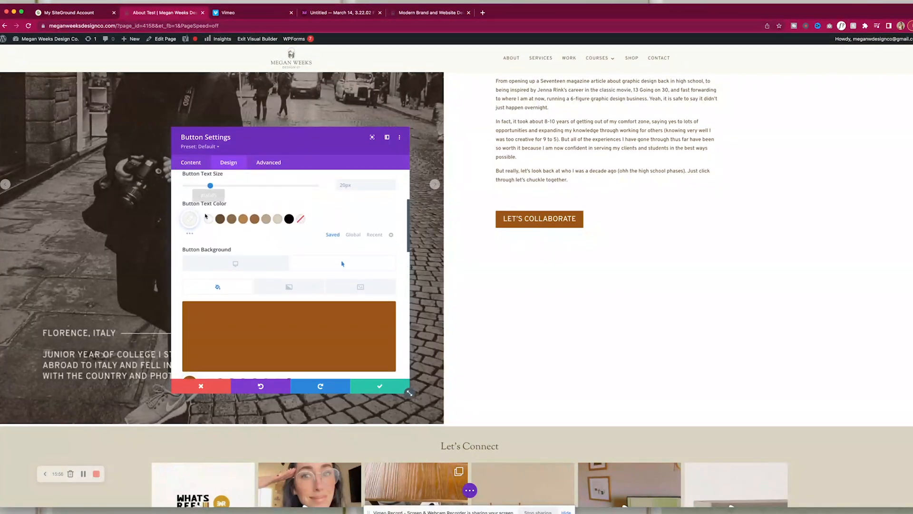
scroll(223, 247, "down", 4)
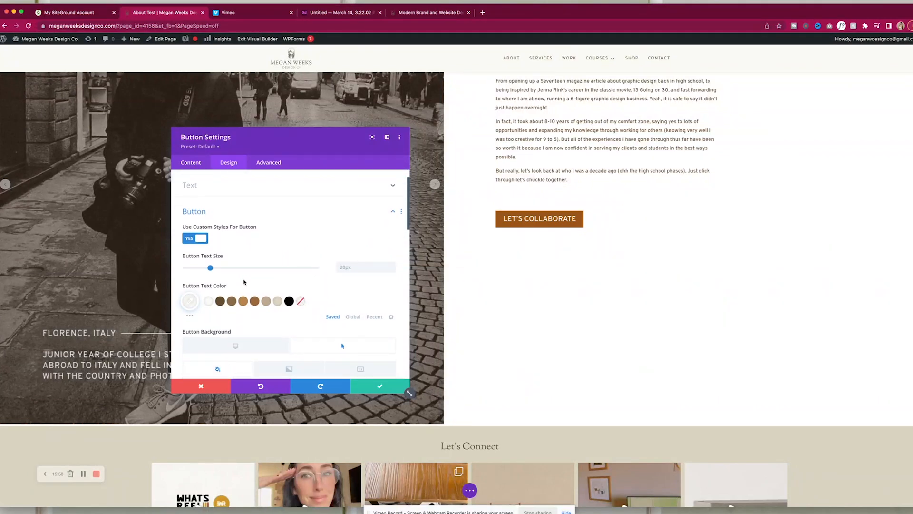
scroll(244, 282, "up", 3)
scroll(244, 282, "up", 1)
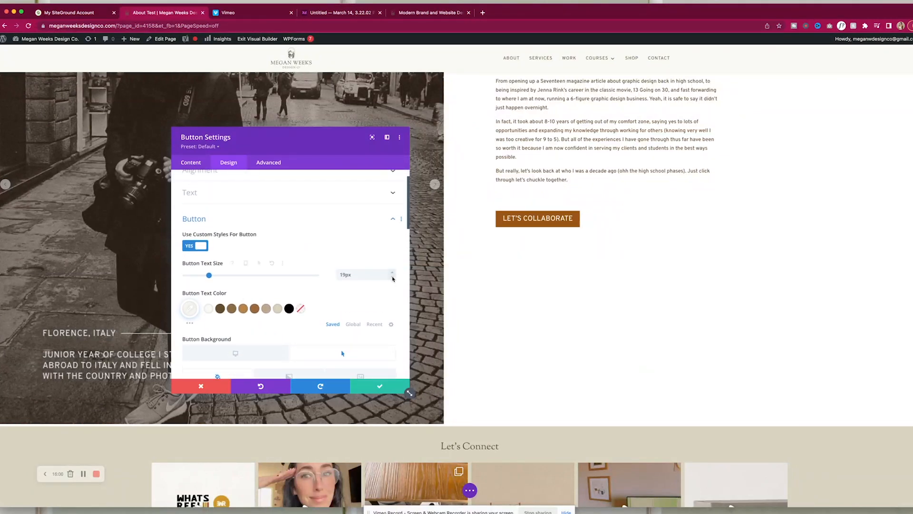
Set the LET'S COLLABORATE button's border width to 8px and its border color to the brown #9A5617 used for the hover background.
scroll(394, 279, "down", 10)
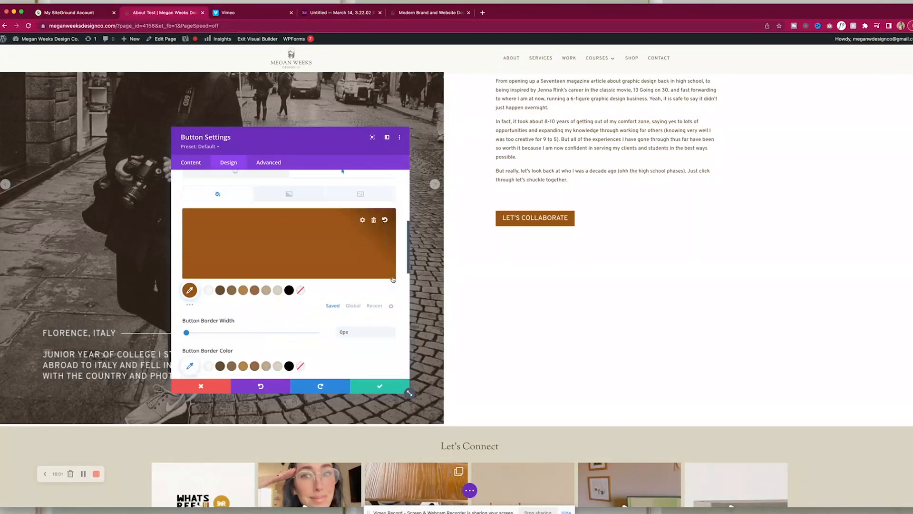
scroll(393, 279, "down", 5)
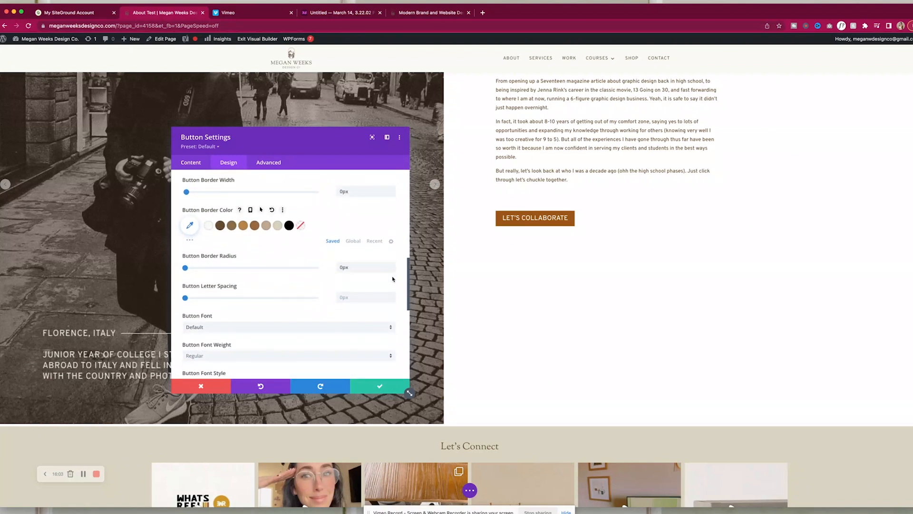
scroll(367, 322, "down", 5)
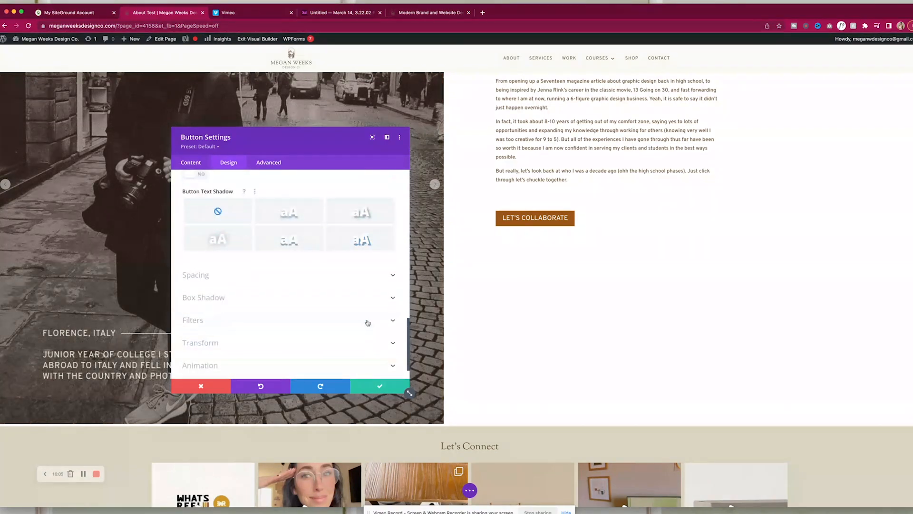
scroll(370, 274, "up", 8)
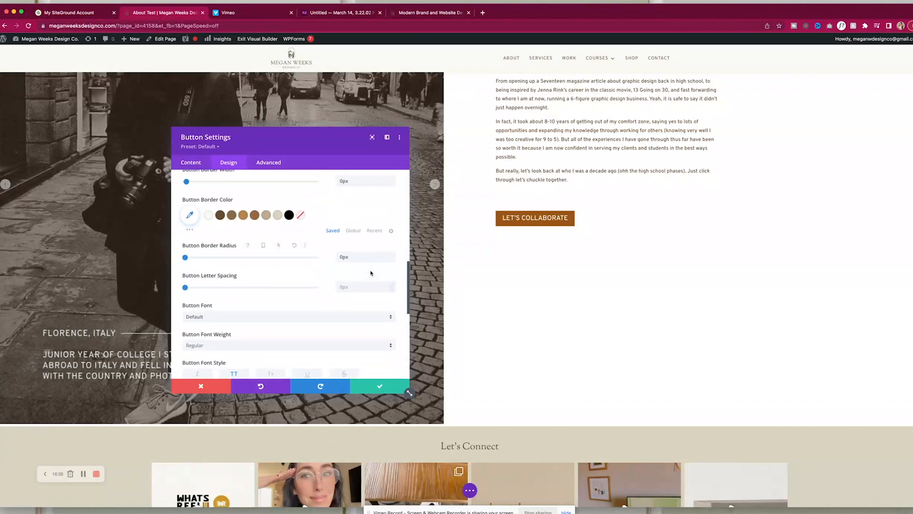
scroll(367, 273, "up", 1)
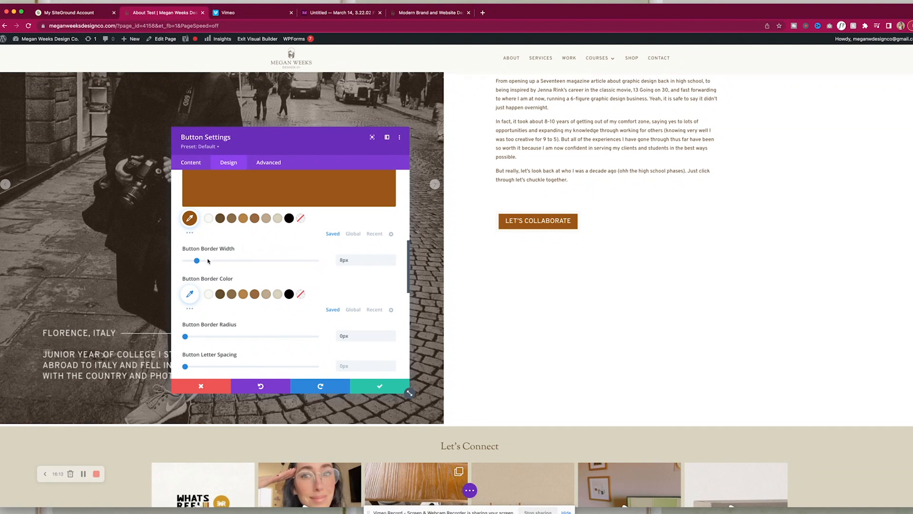
left_click(300, 294)
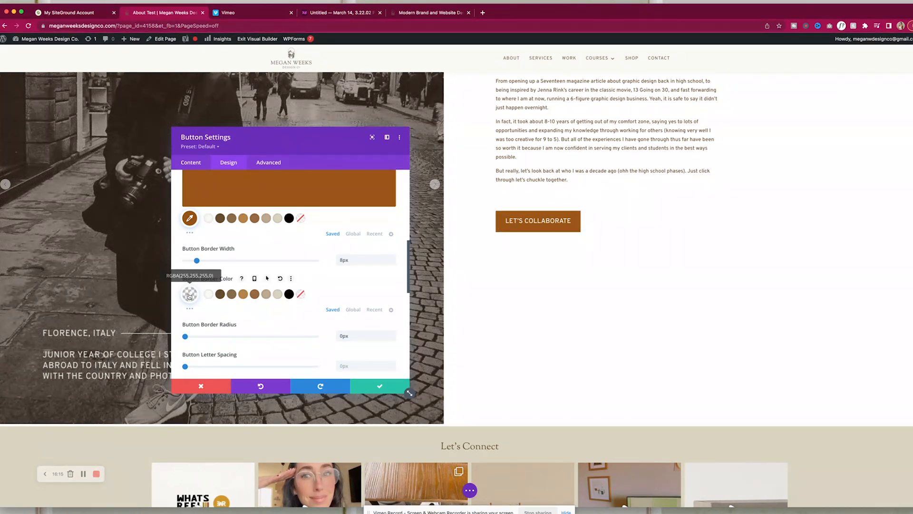
left_click(189, 294)
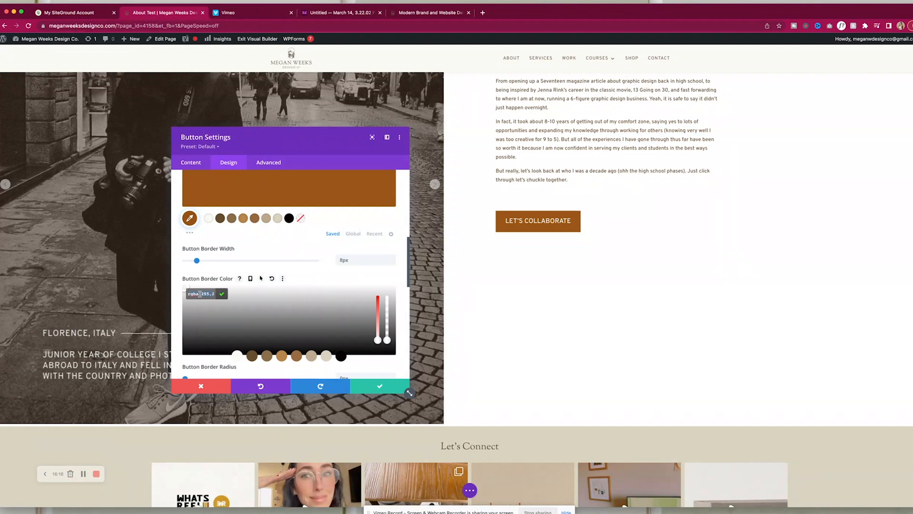
left_click(351, 275)
scroll(328, 281, "up", 1)
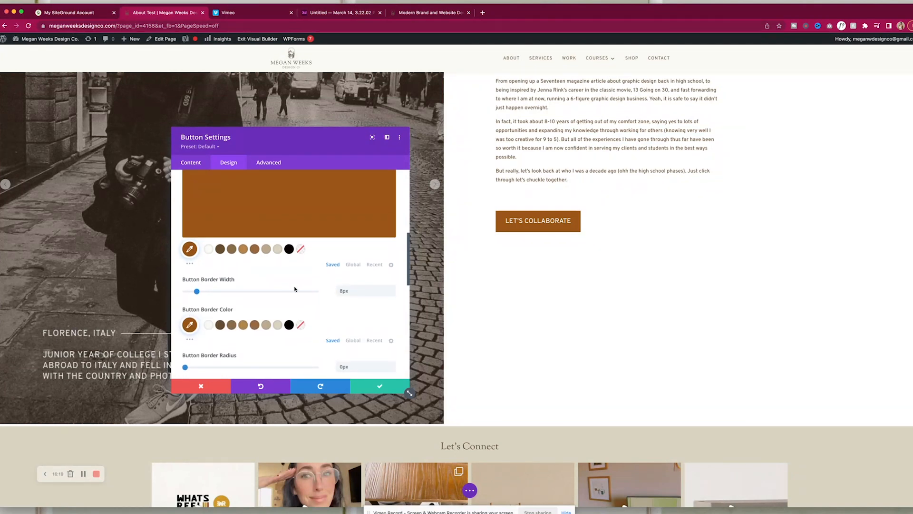
Reduce the LET'S COLLABORATE button's border width to 5px and save the button settings.
left_click(392, 295)
left_click(391, 294)
left_click(392, 294)
left_click(374, 392)
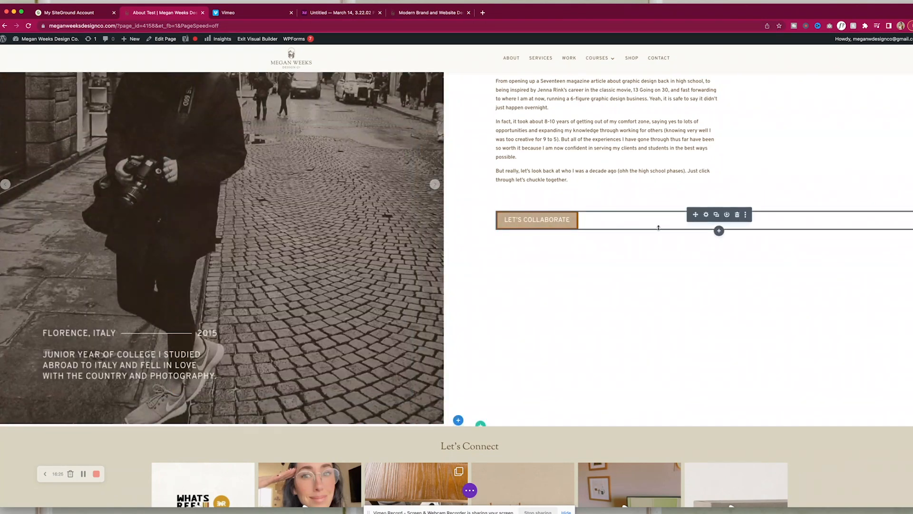
Enable separate hover styling for the button's border color and give the default border the tan #C1AA8D copied from the button background.
left_click(705, 214)
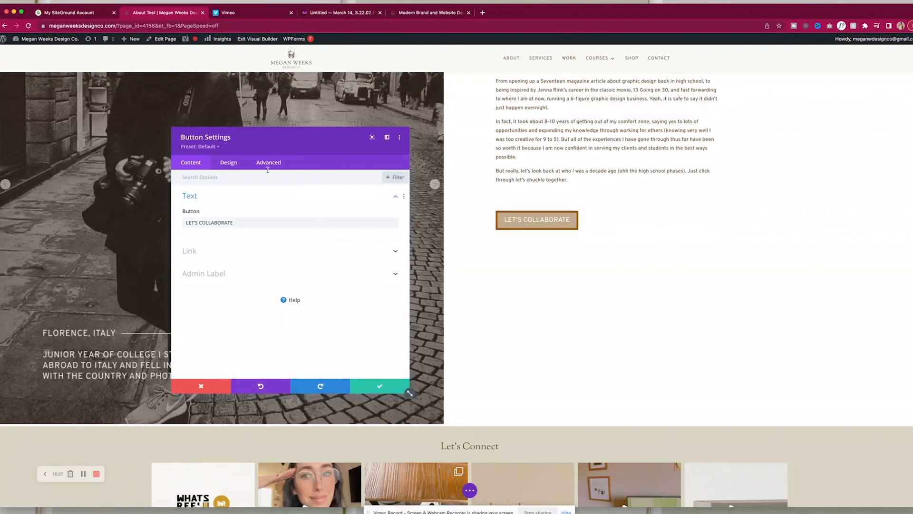
left_click(216, 164)
left_click(237, 248)
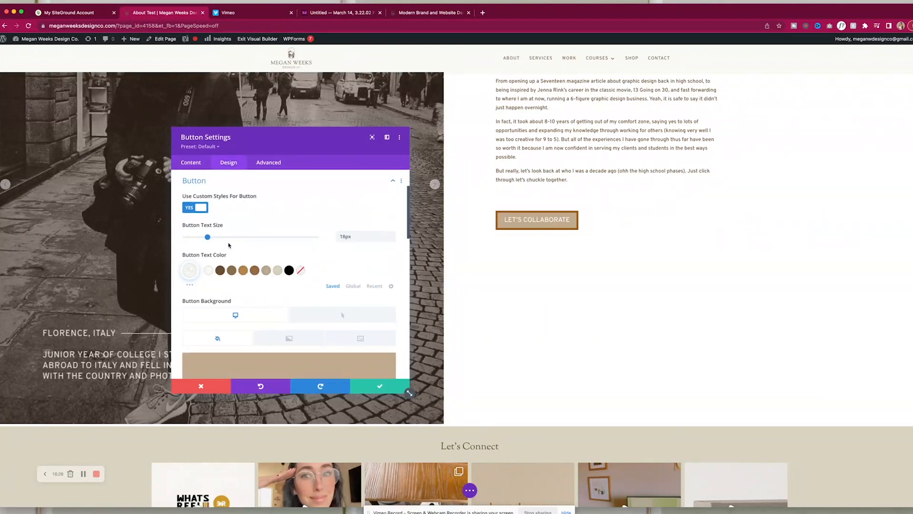
scroll(280, 284, "down", 3)
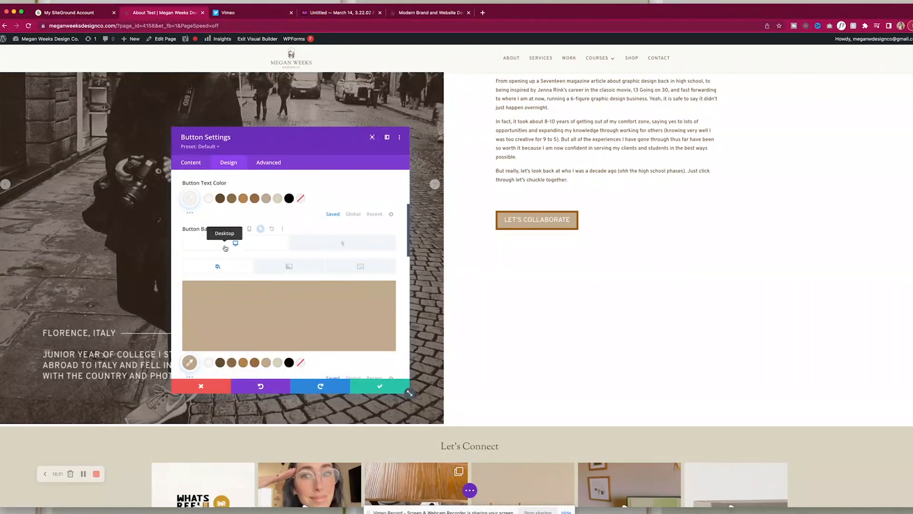
scroll(225, 247, "down", 3)
left_click(226, 248)
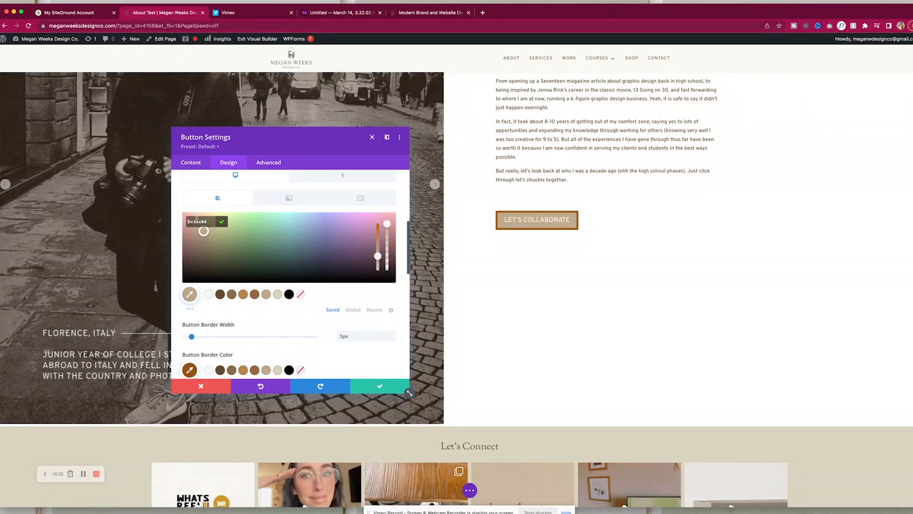
left_click(356, 363)
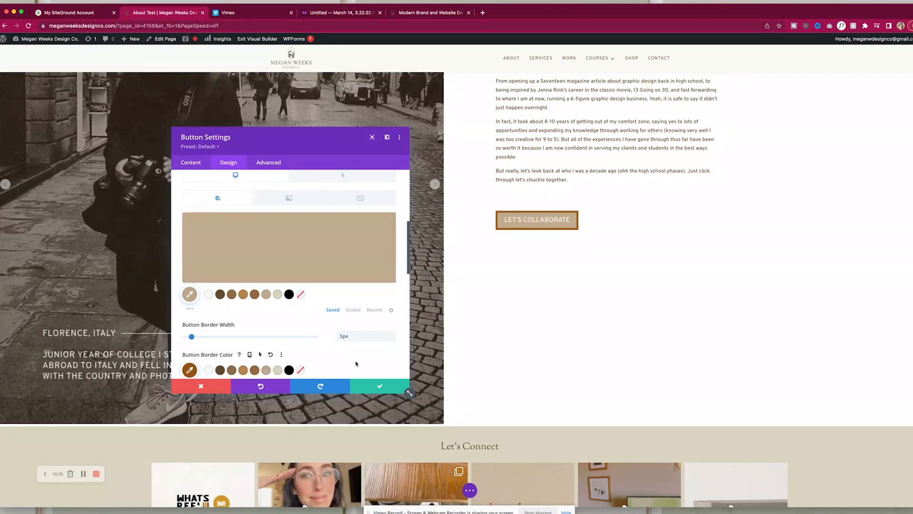
left_click(260, 354)
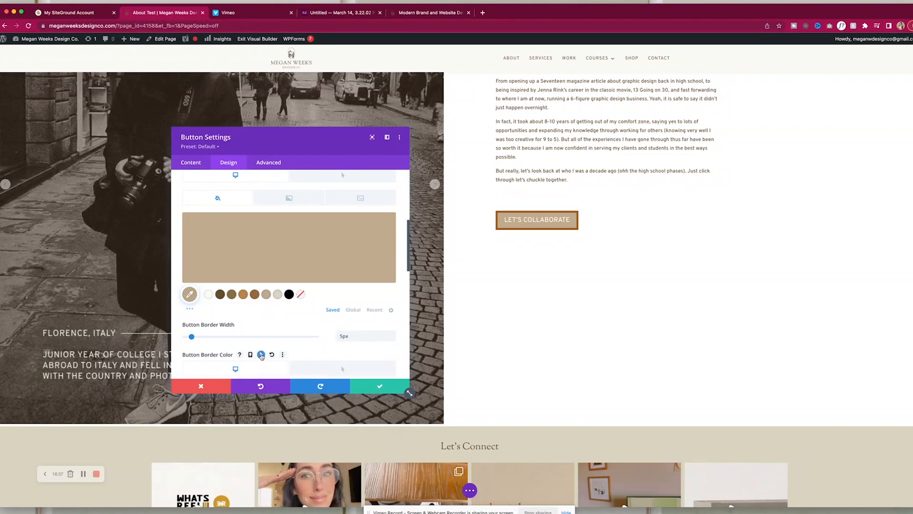
scroll(252, 342, "down", 2)
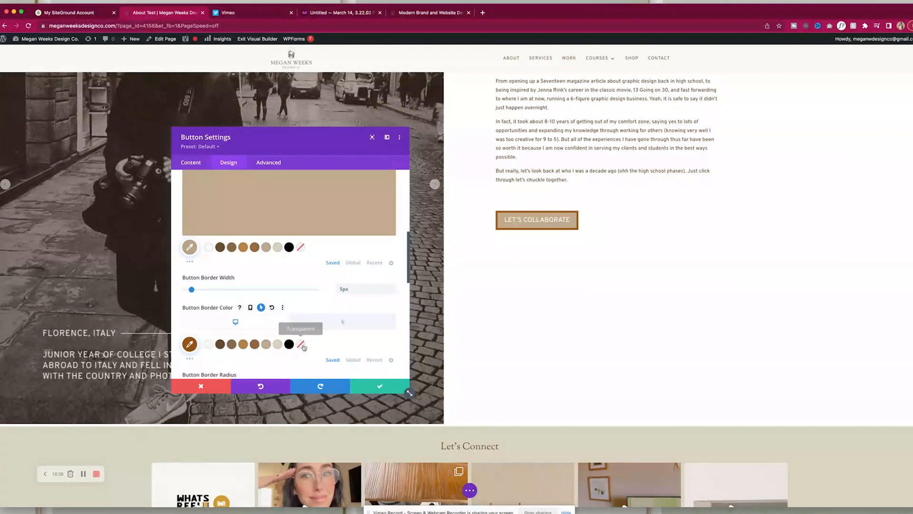
left_click(189, 343)
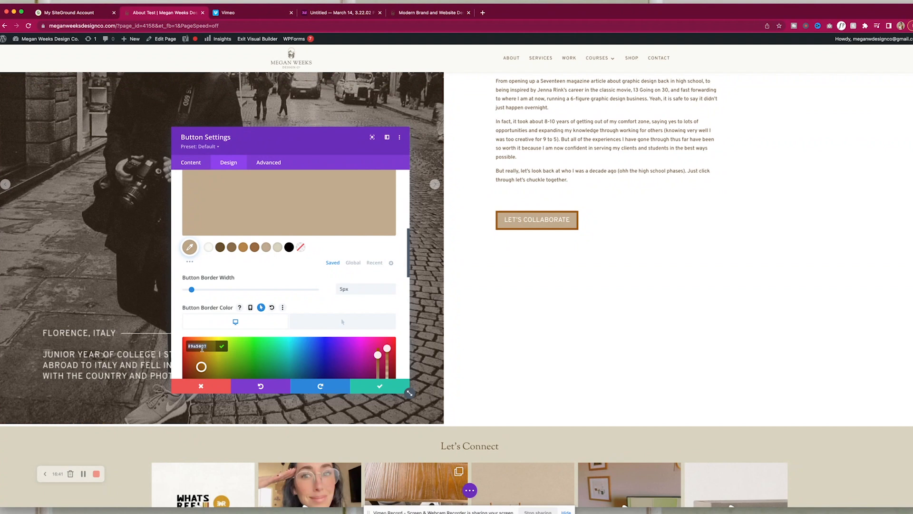
Set the button's hover border color to the brown #9A5617 copied from its hover background, and save the button settings.
left_click(345, 324)
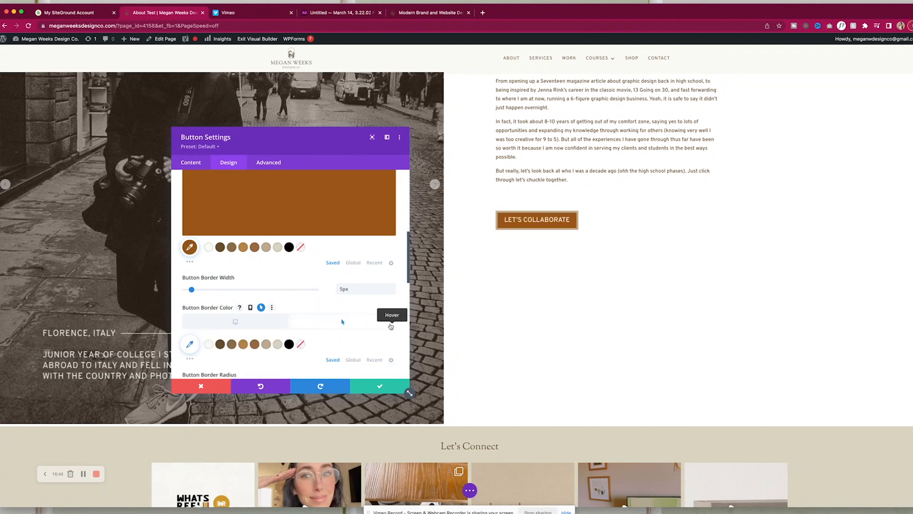
scroll(309, 286, "up", 3)
left_click(272, 274)
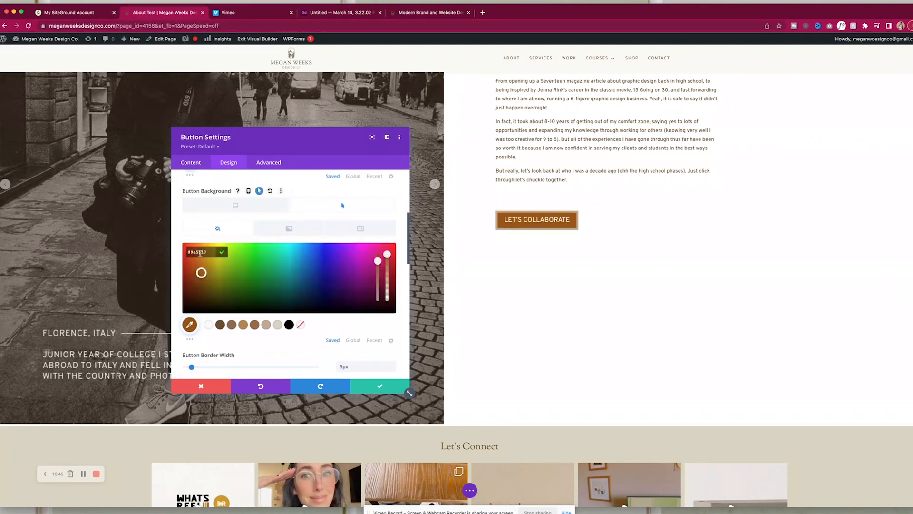
scroll(251, 257, "down", 4)
left_click(336, 288)
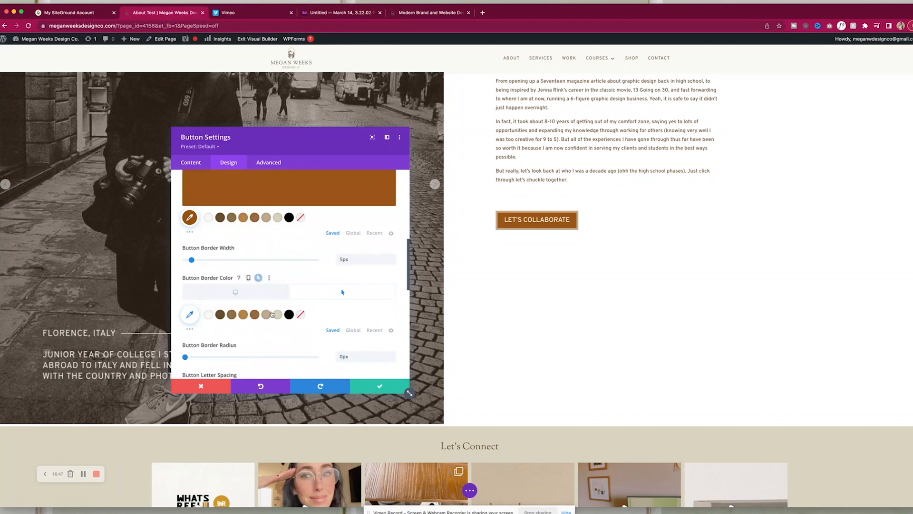
left_click(188, 317)
left_click(188, 318)
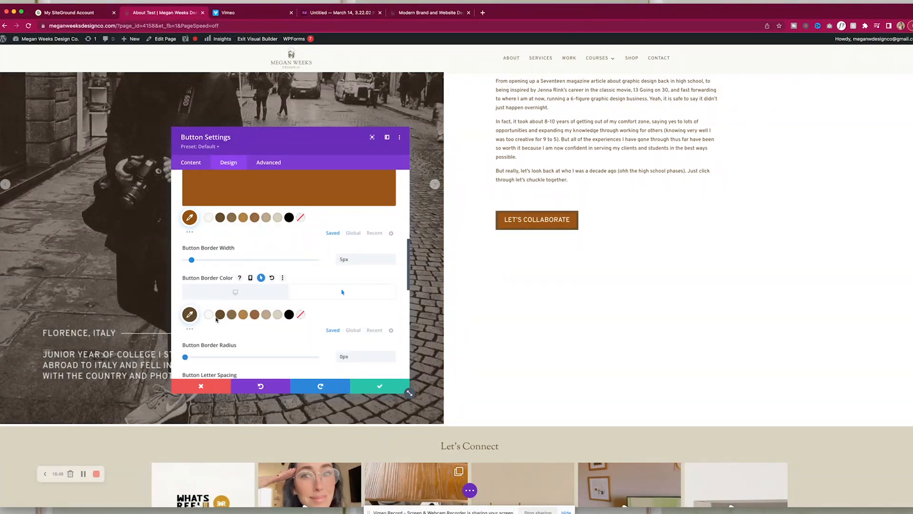
left_click(190, 317)
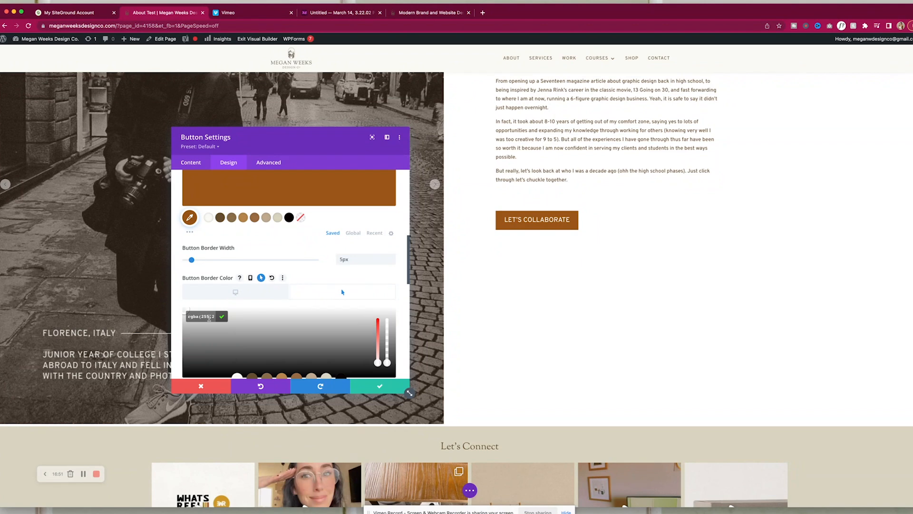
left_click(376, 297)
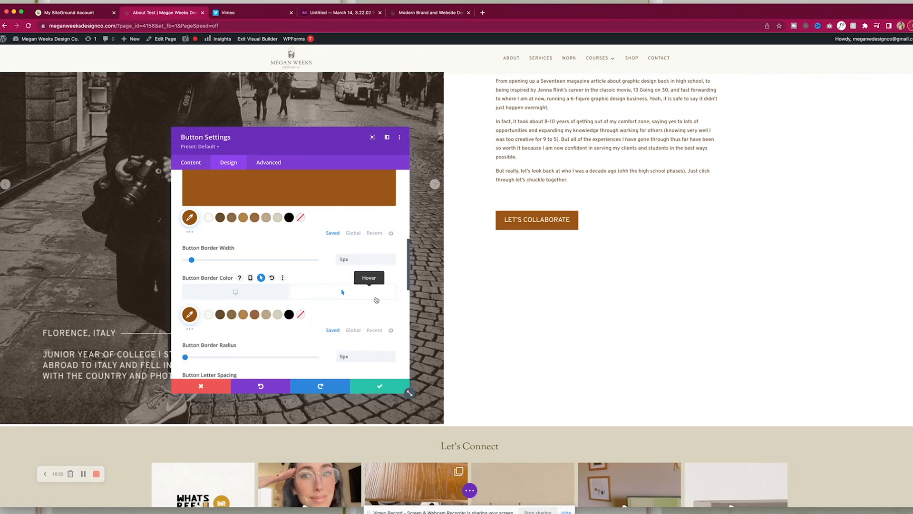
left_click(365, 386)
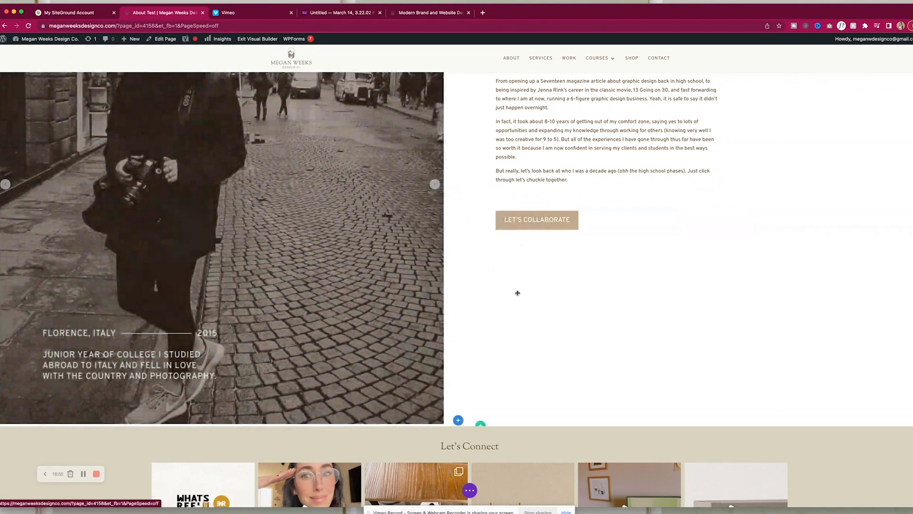
Save the page as a draft and look over the photo slider section with its heading, text and button.
scroll(550, 208, "up", 3)
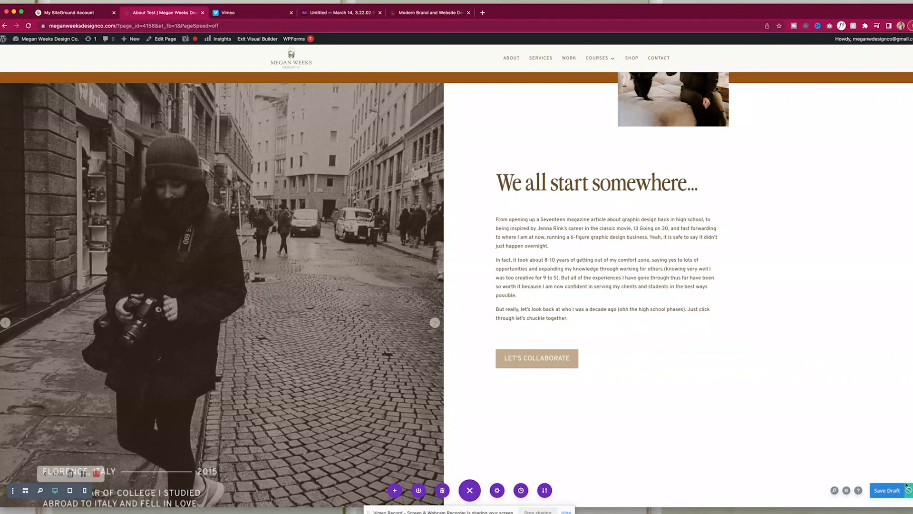
scroll(738, 445, "down", 2)
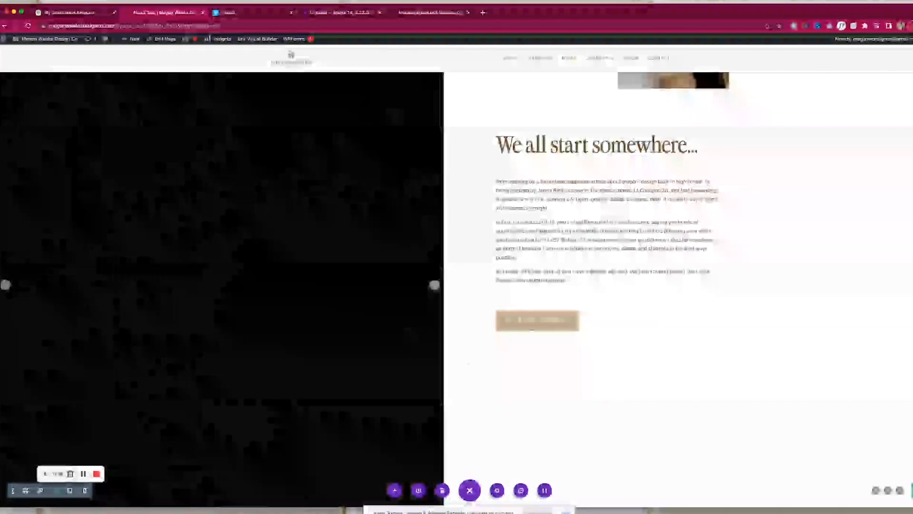
scroll(531, 324, "down", 6)
scroll(97, 424, "up", 1)
scroll(97, 424, "down", 1)
scroll(97, 424, "up", 15)
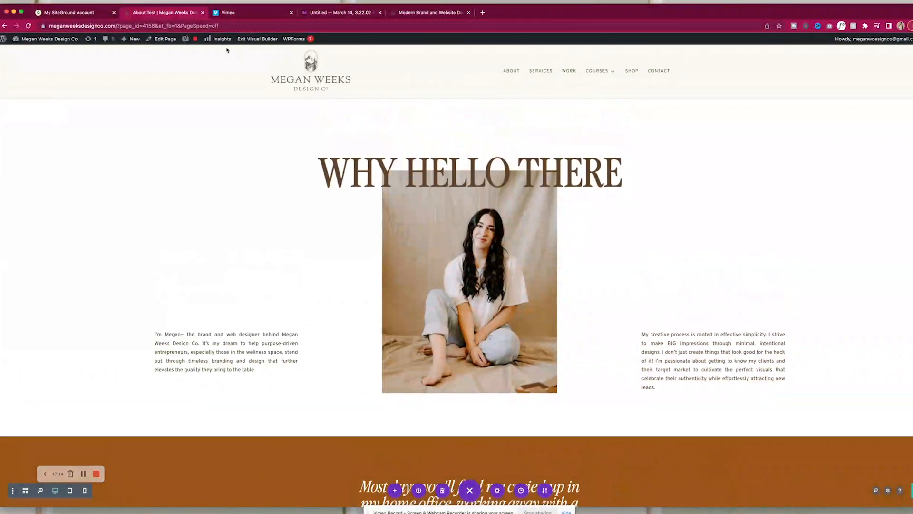
Exit the visual builder and examine how the Timeline photo slider displays on the front end of the page.
left_click(244, 40)
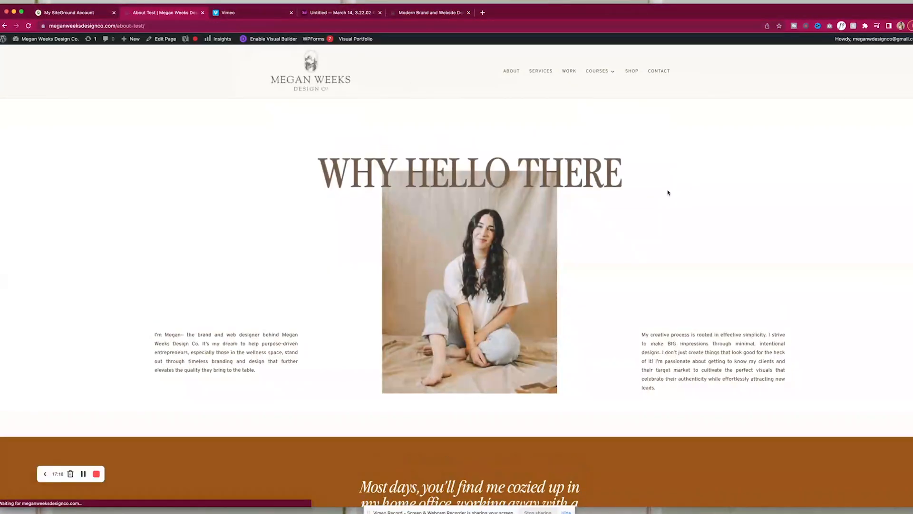
scroll(695, 206, "down", 8)
scroll(695, 208, "down", 10)
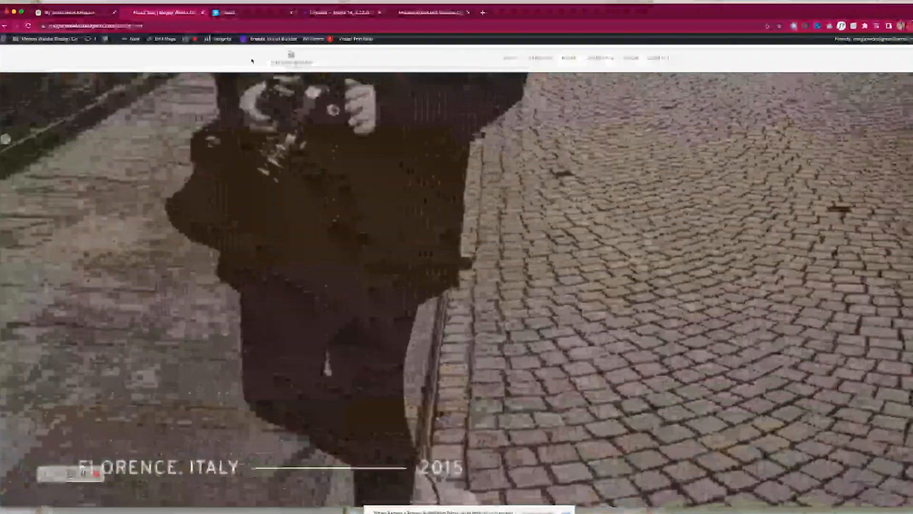
Open the Timeline saved layout of Visual Portfolio for editing from the WordPress dashboard and turn off its Stretch option.
mouse_move(40, 52)
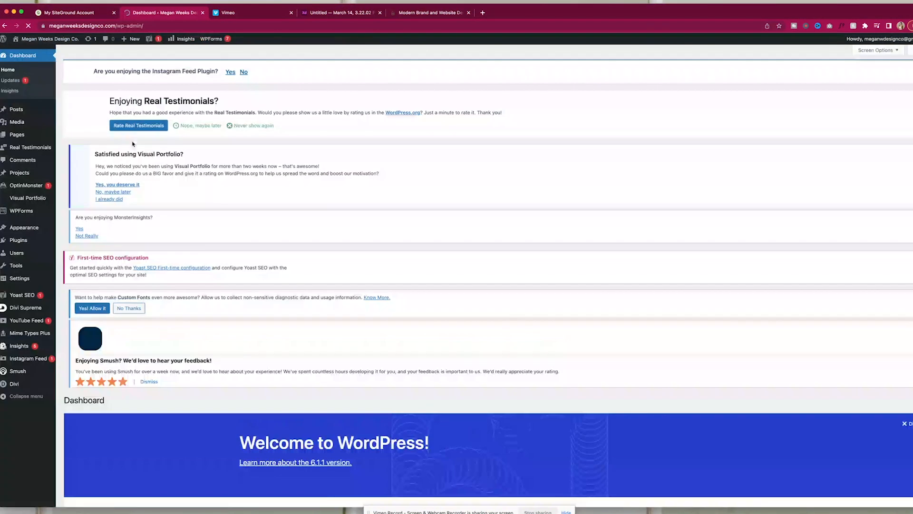
mouse_move(29, 203)
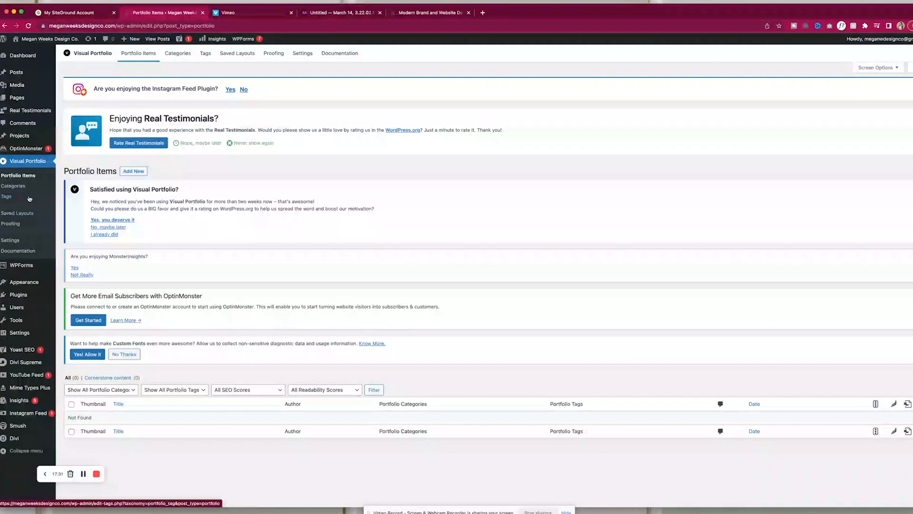
left_click(29, 199)
scroll(104, 466, "down", 5)
scroll(107, 403, "down", 3)
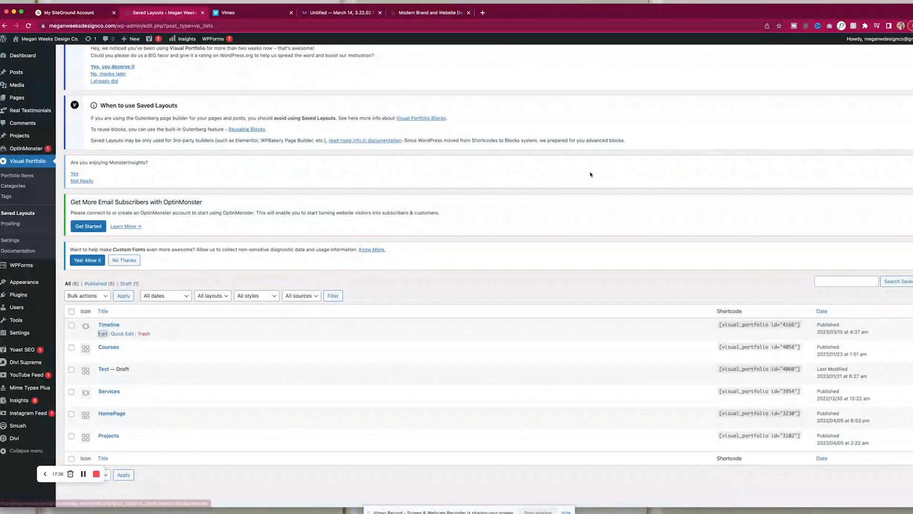
left_click(102, 334)
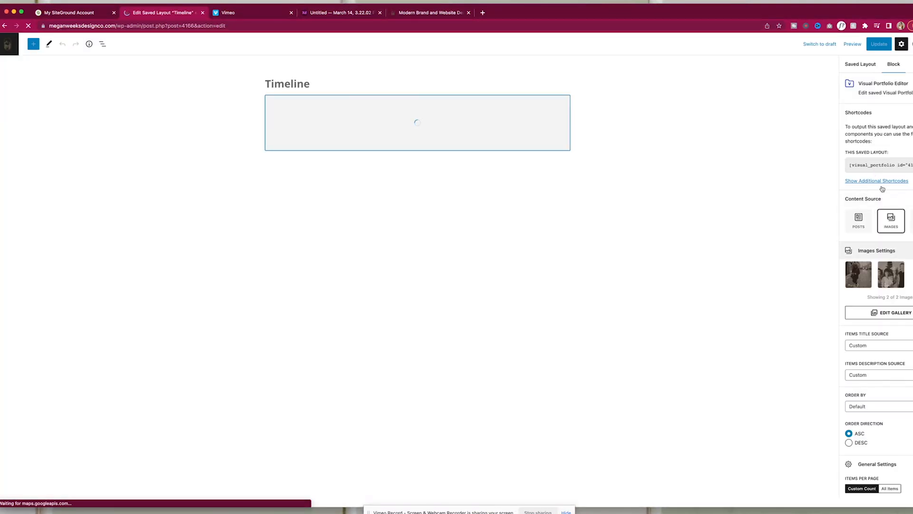
scroll(904, 257, "down", 5)
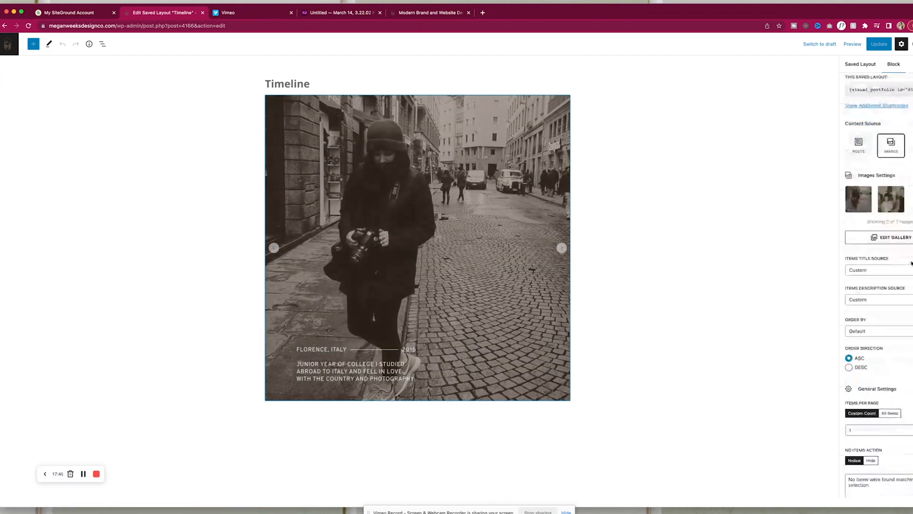
scroll(909, 267, "down", 2)
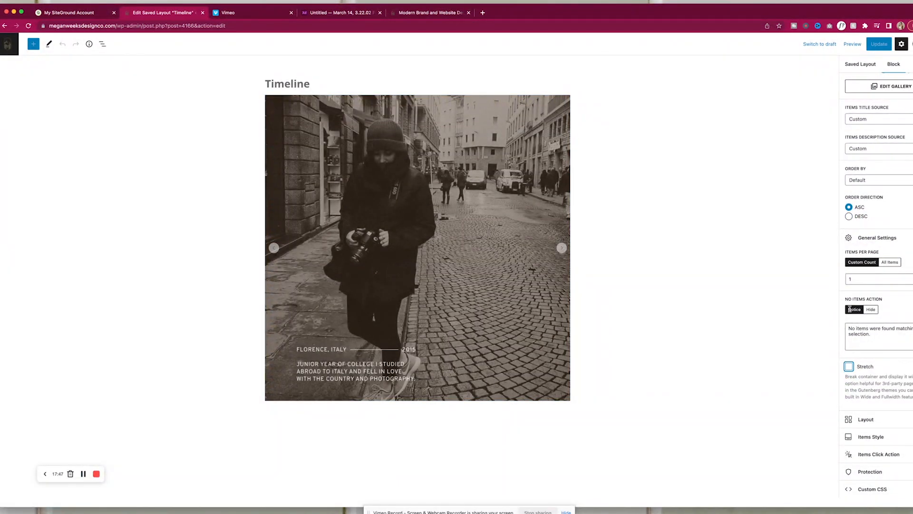
Update the Timeline saved layout, return to the WordPress dashboard and view the About Test page on the front end.
left_click(877, 44)
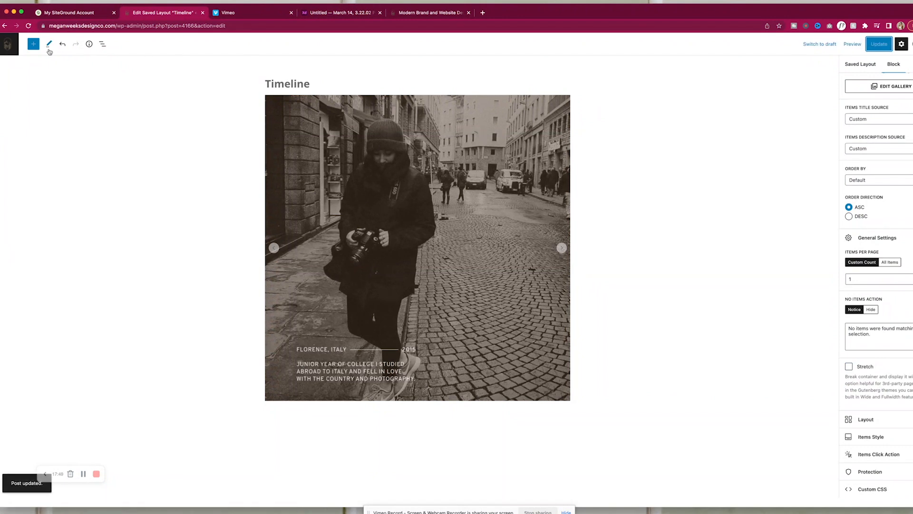
left_click(6, 47)
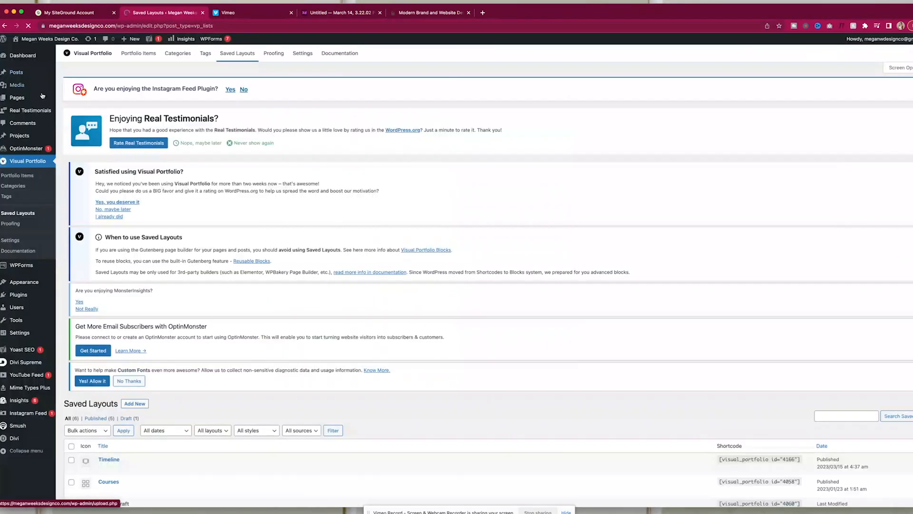
left_click(22, 98)
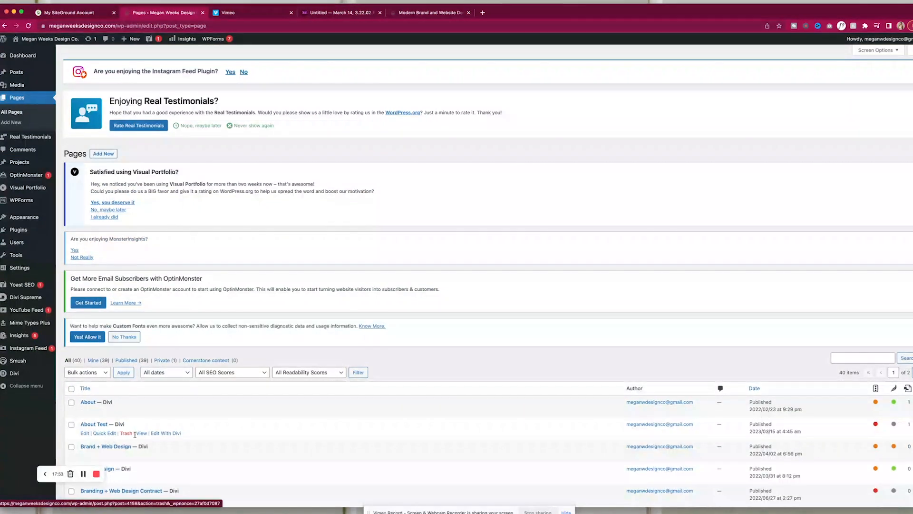
left_click(141, 434)
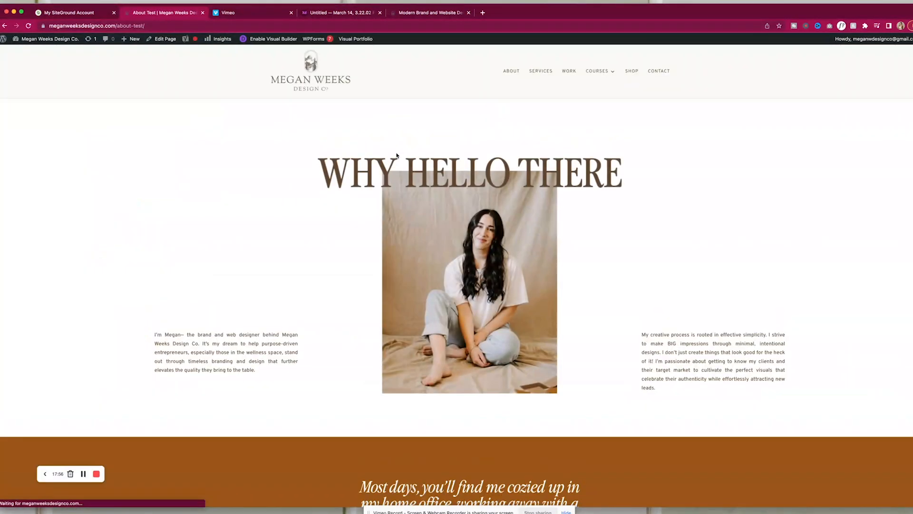
Look over the About Test page on the front end and compare it with the Adobe XD mockup.
scroll(396, 155, "down", 10)
scroll(396, 155, "up", 10)
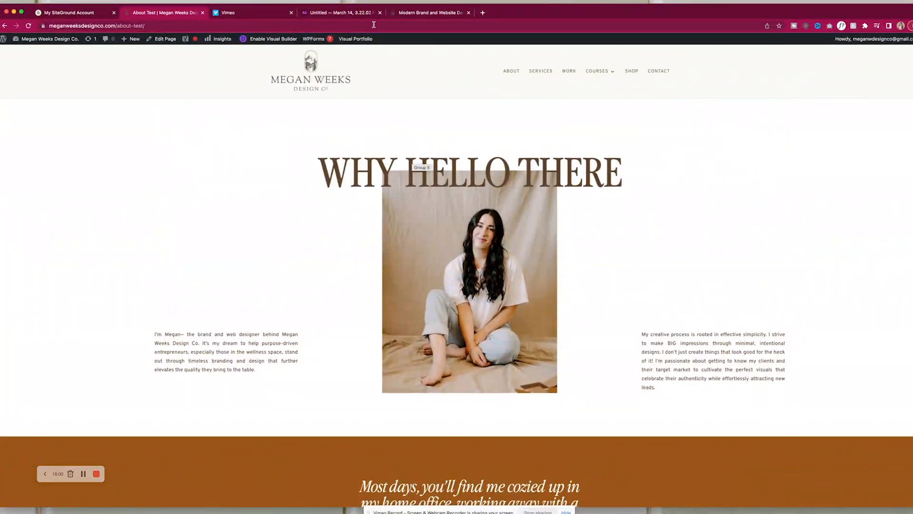
left_click(318, 14)
scroll(405, 254, "right", 5)
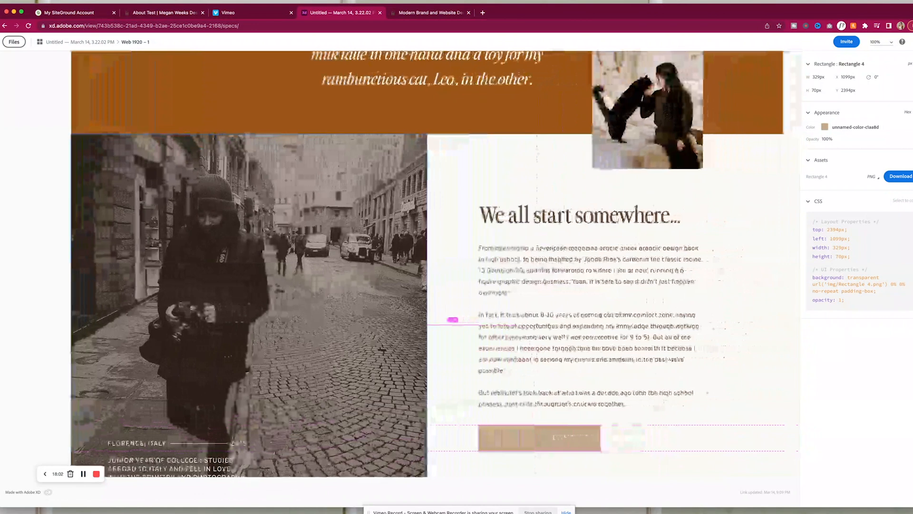
left_click(170, 13)
scroll(456, 251, "down", 8)
scroll(456, 251, "down", 5)
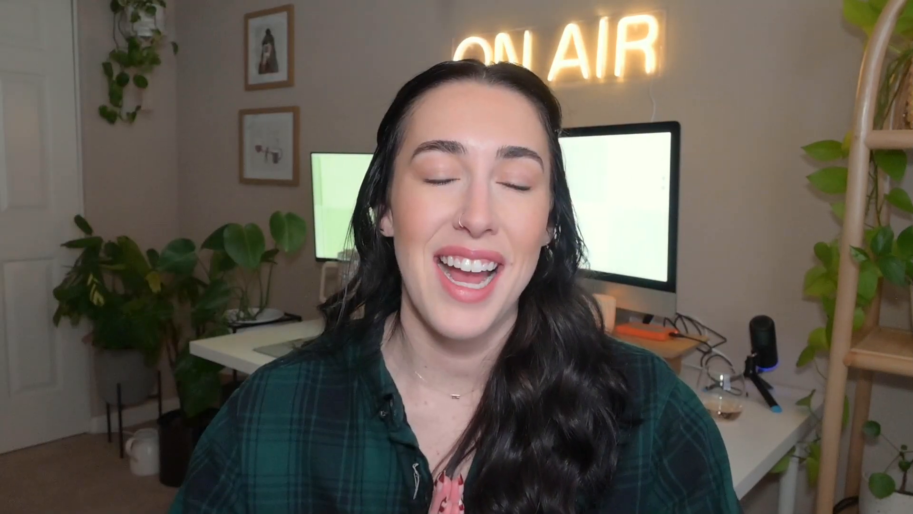